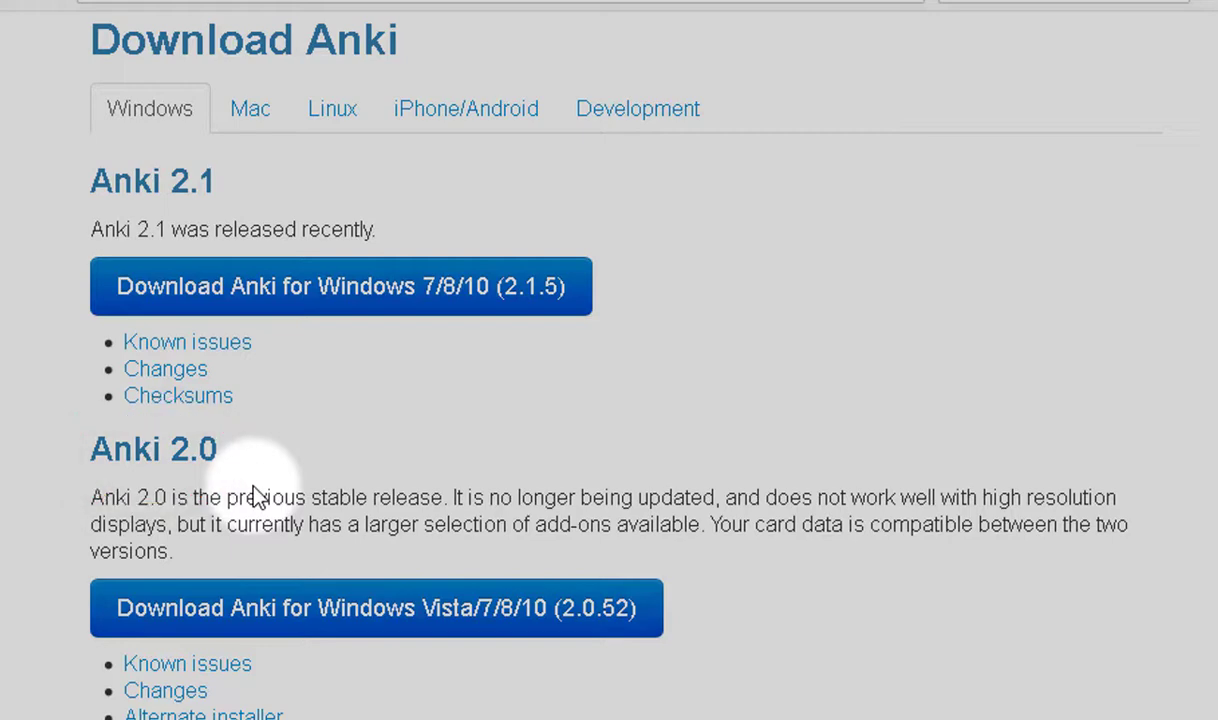
- Try to download the Anki 2.0.52 installer for Windows Vista/7/8/10
left_click(258, 617)
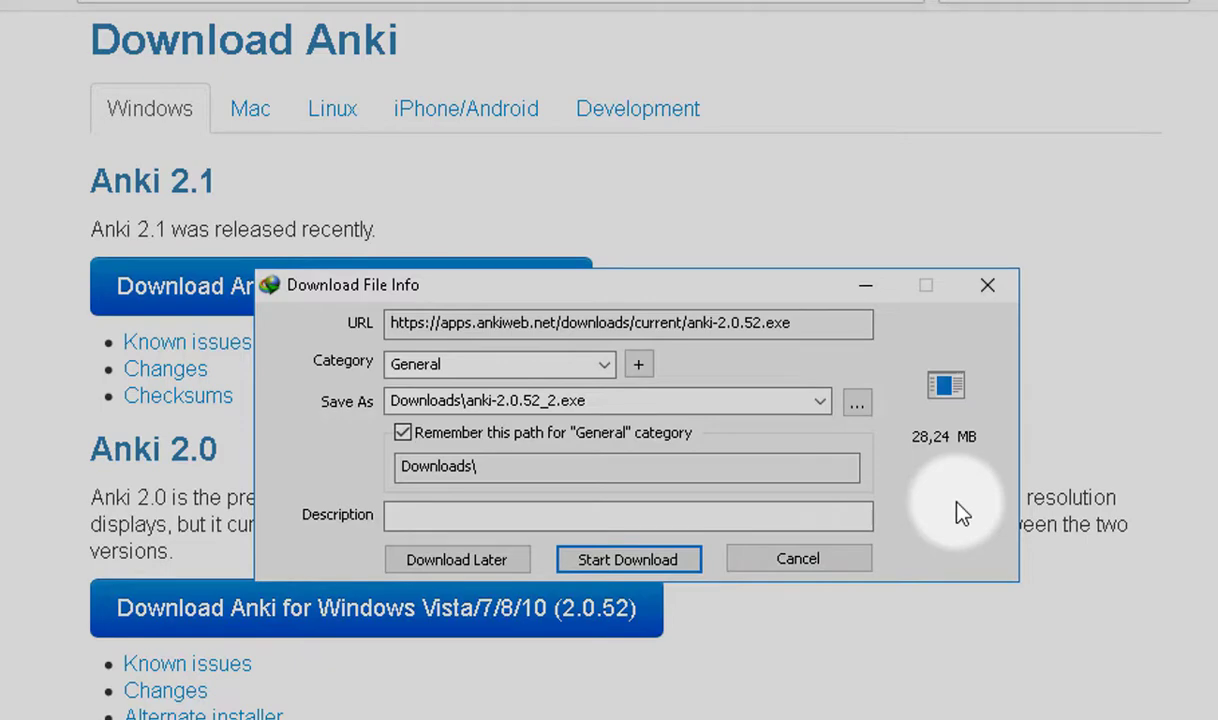
left_click(996, 292)
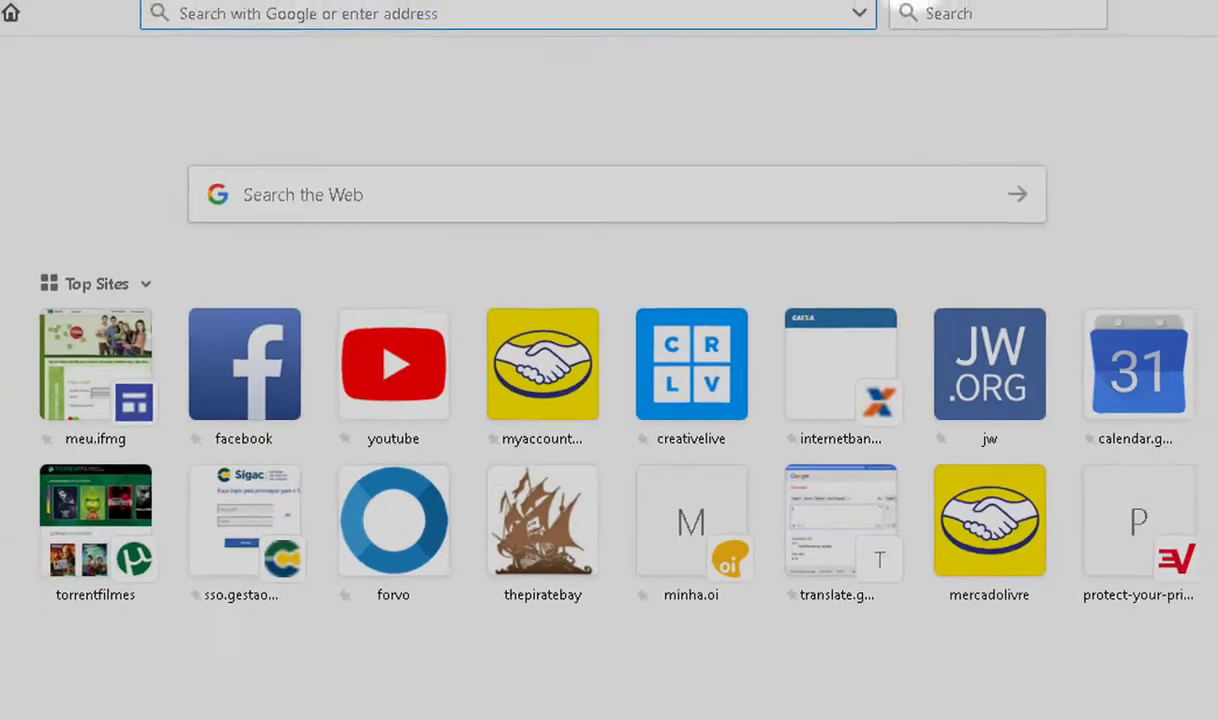
left_click(802, 18)
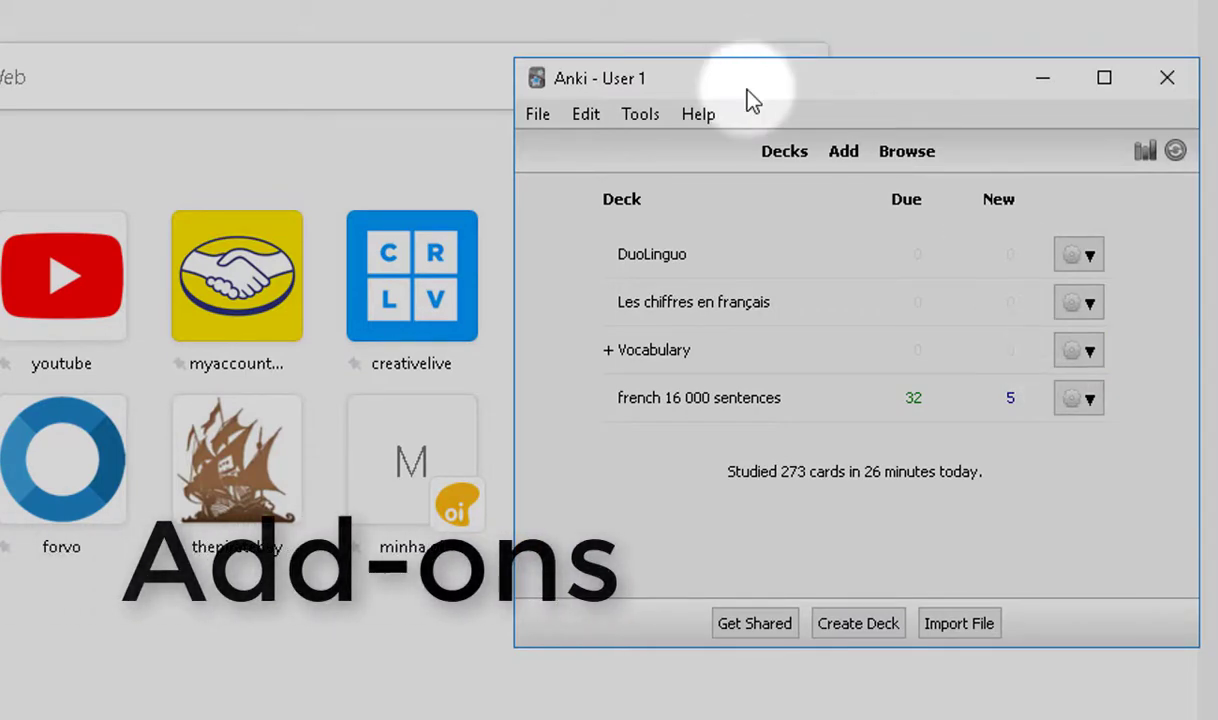
- Start an add-on installation in Anki and browse the online list of Anki 2.0 add-ons
left_click(626, 118)
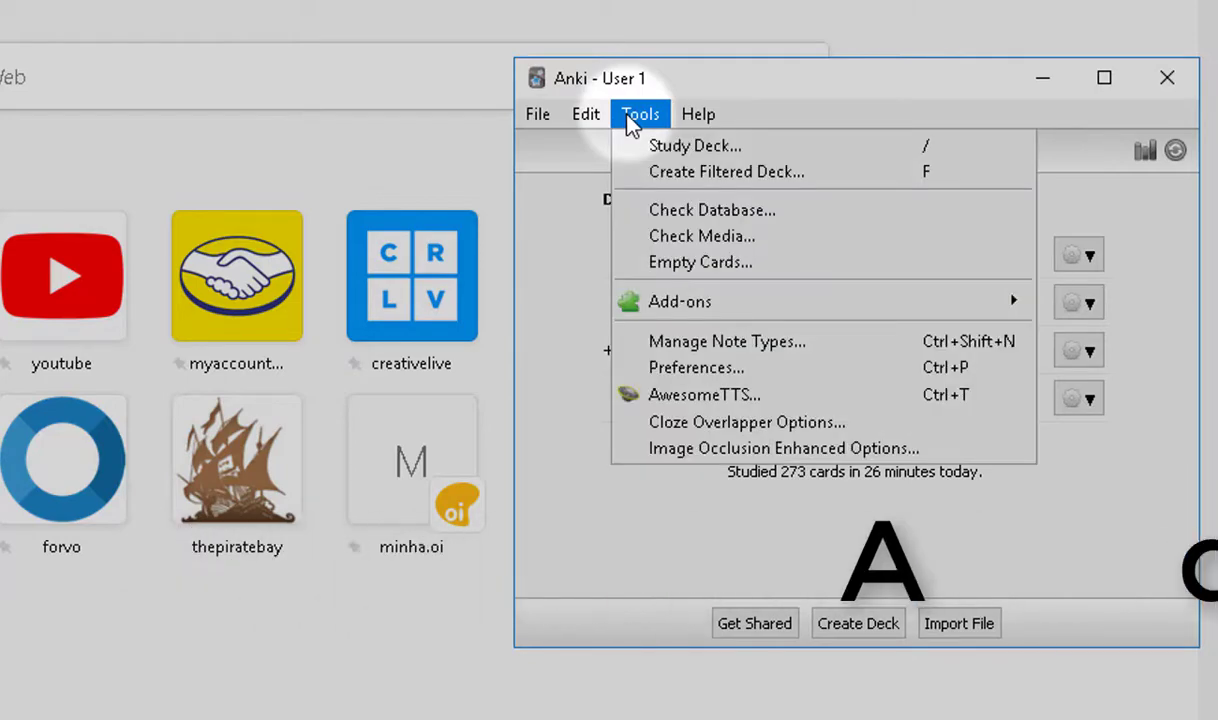
mouse_move(688, 303)
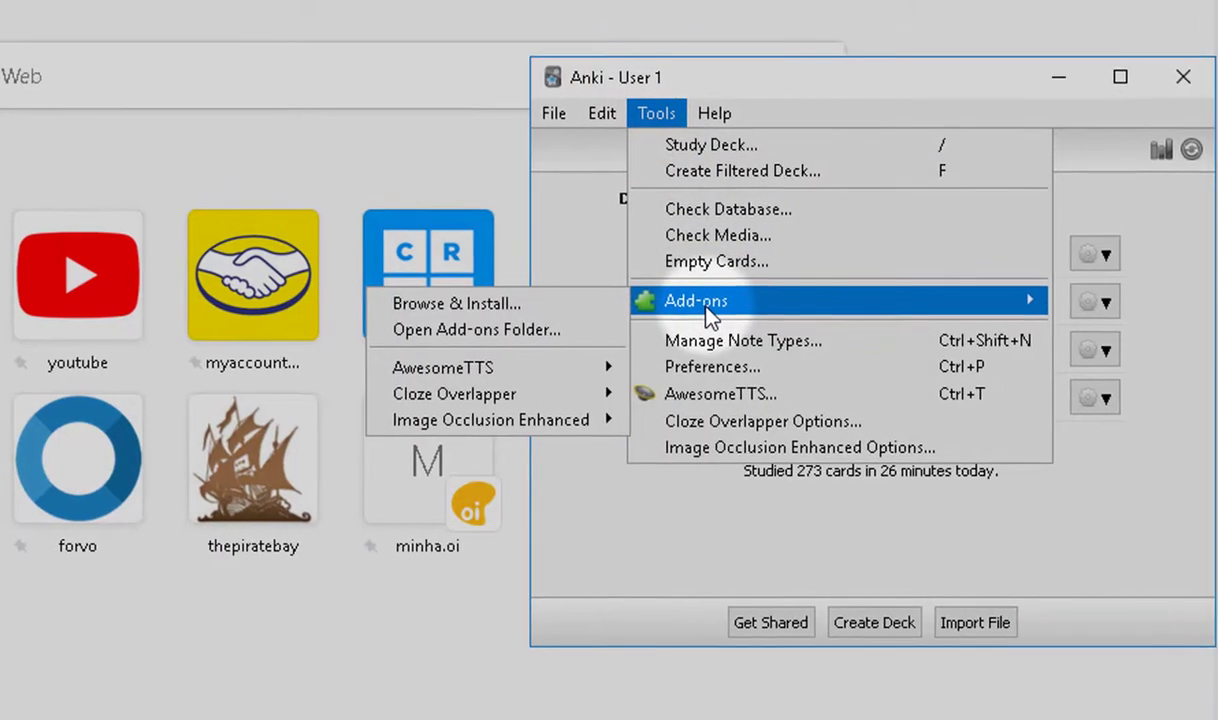
left_click(624, 304)
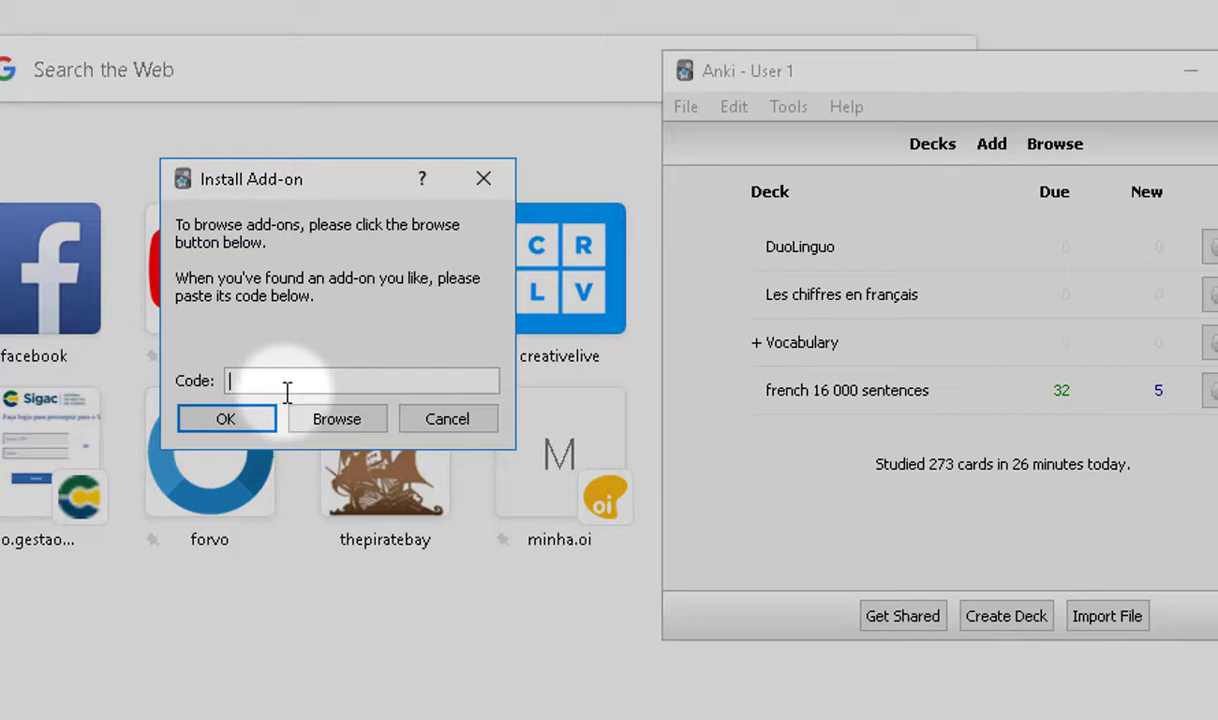
left_click(345, 421)
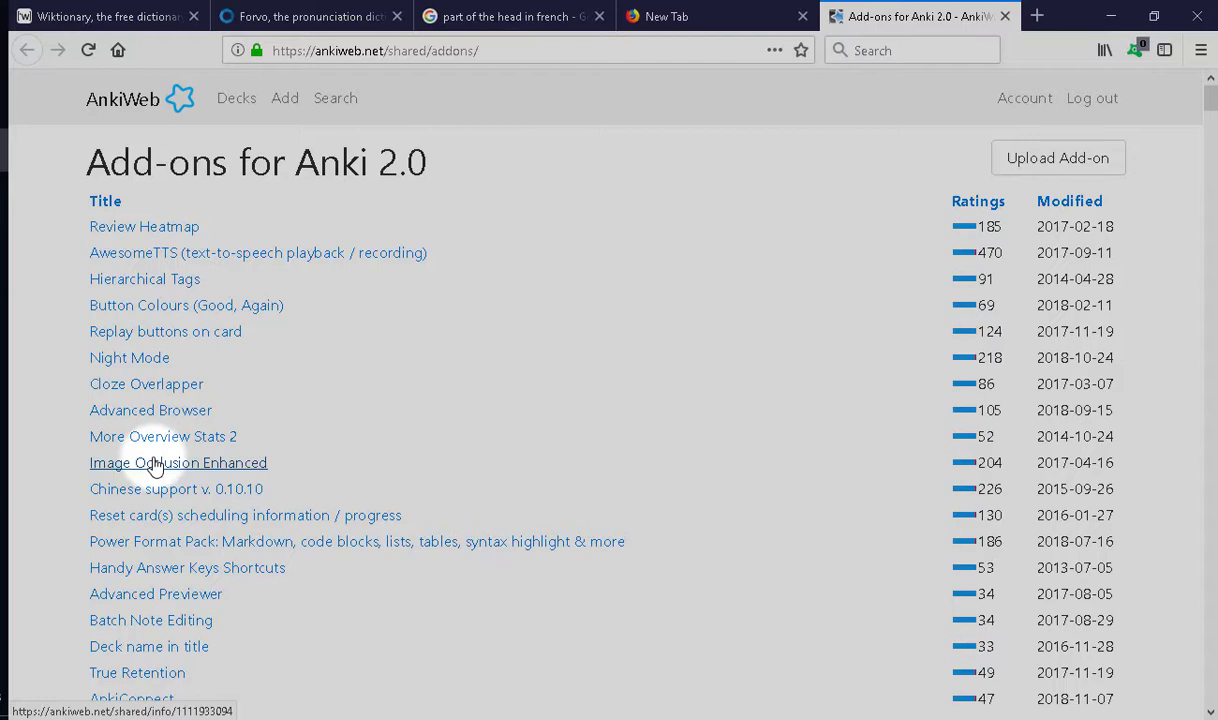
- Open the AwesomeTTS add-on page and copy its download code
left_click(165, 257)
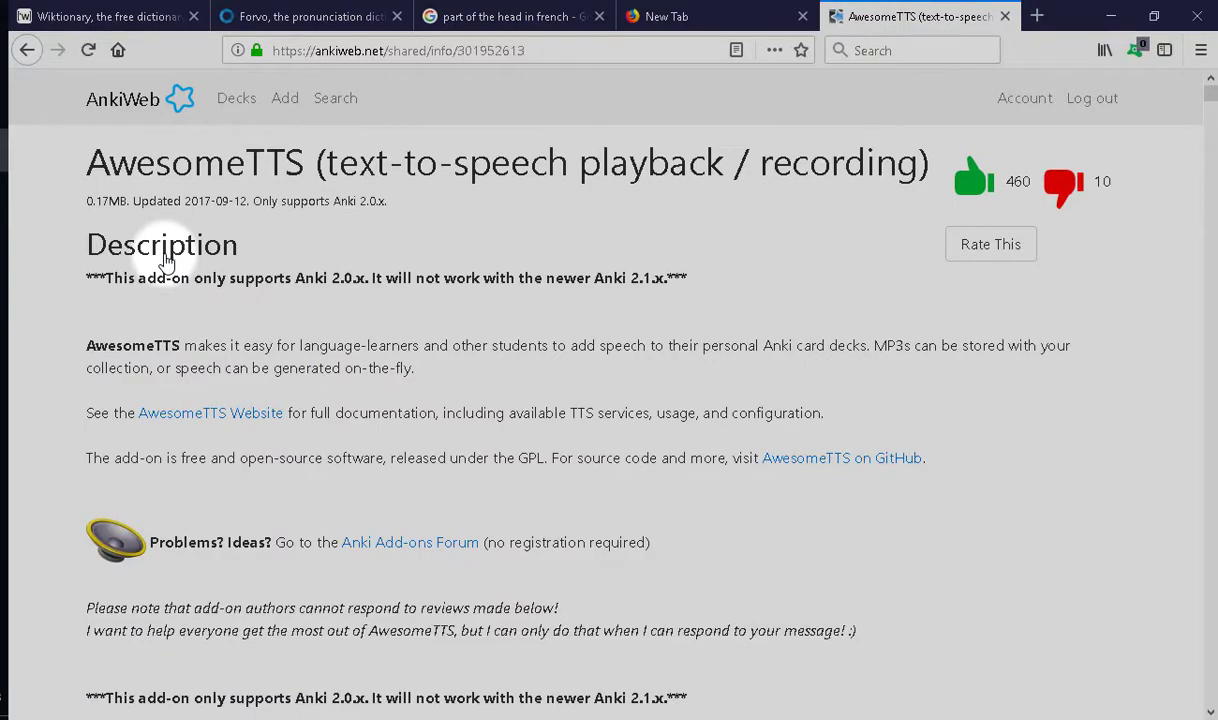
scroll(163, 262, "down", 7)
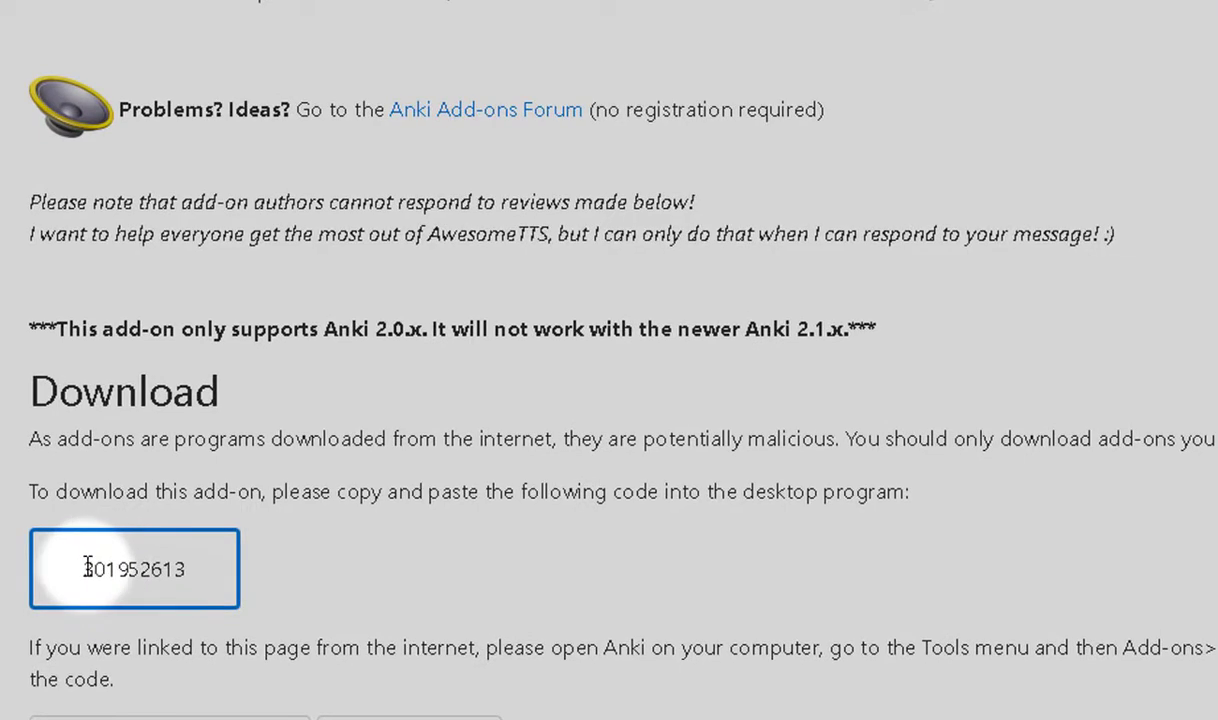
left_click_drag(88, 569, 220, 568)
key("ctrl+c")
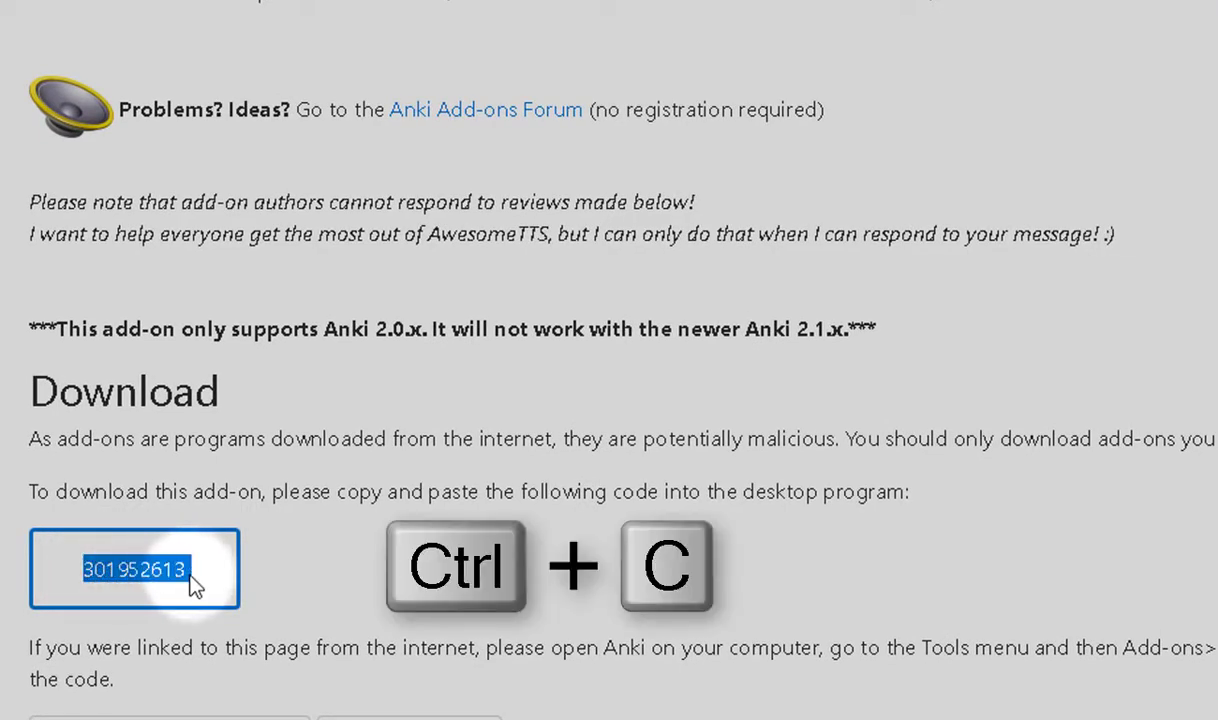
- Switch back to Anki, paste code 301952613 into the add-on installer, and close it without installing
key("alt+Tab")
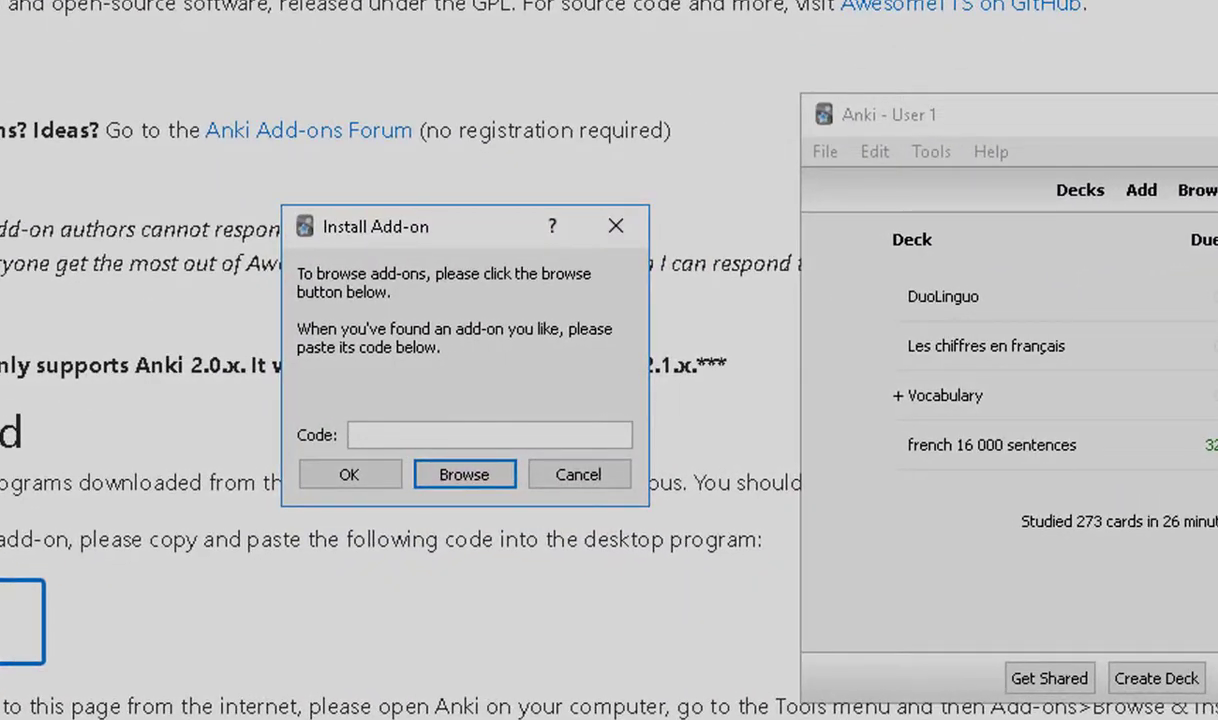
left_click(422, 436)
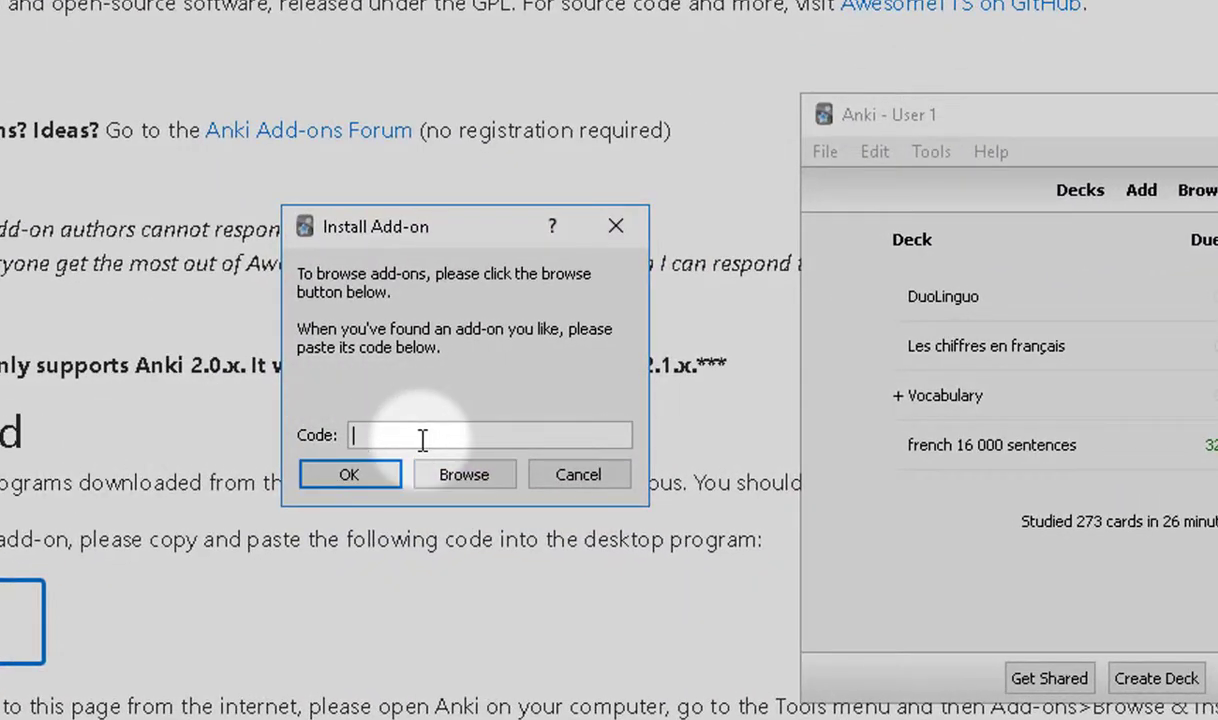
key("ctrl+v")
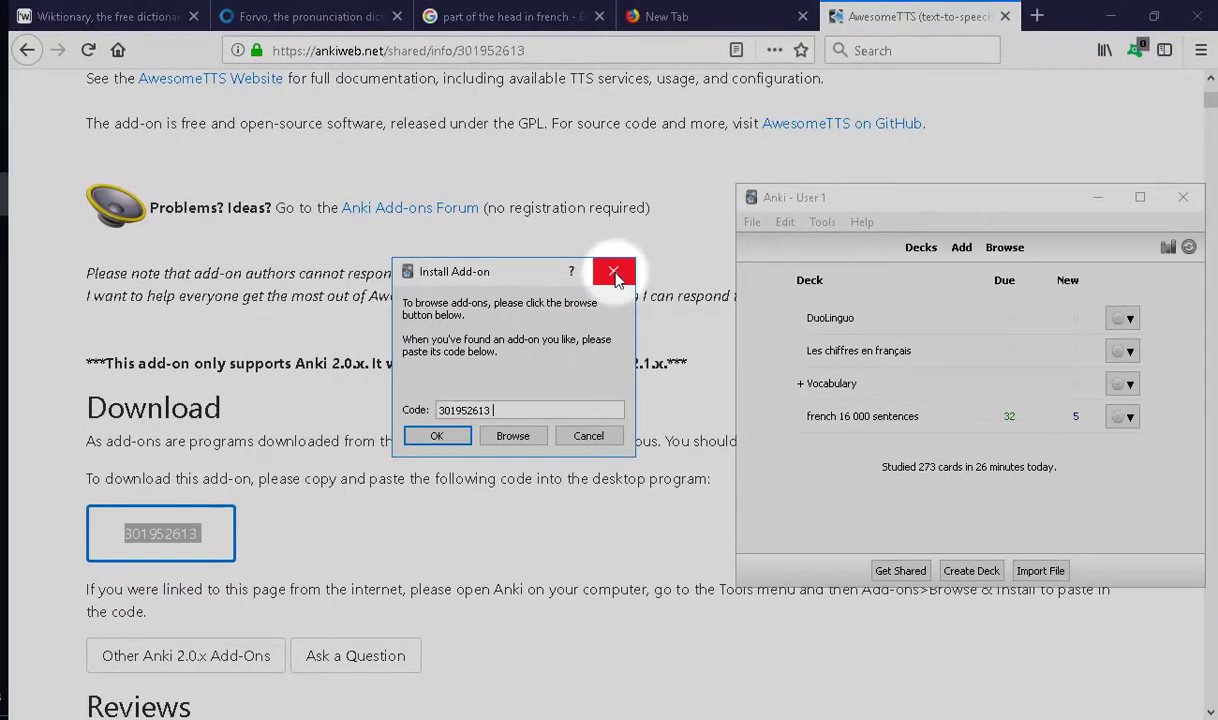
left_click(614, 273)
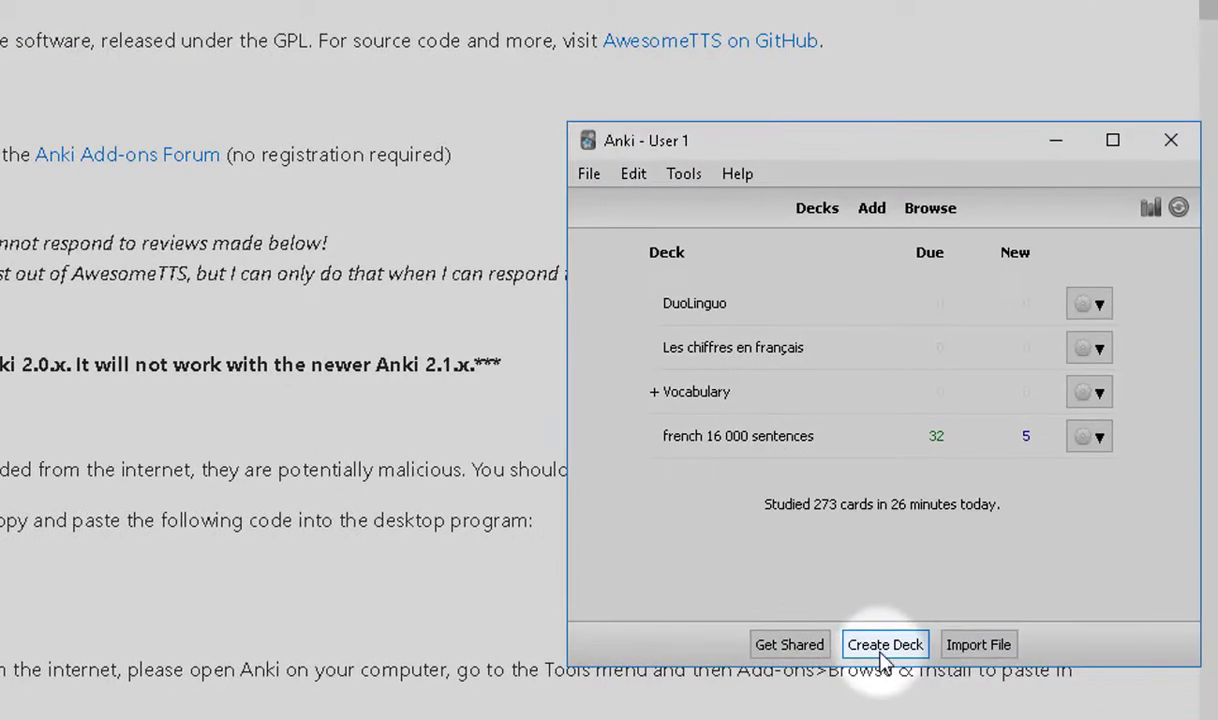
- Create a deck named "Tutoral", view its study overview, and return to the deck list
left_click(884, 645)
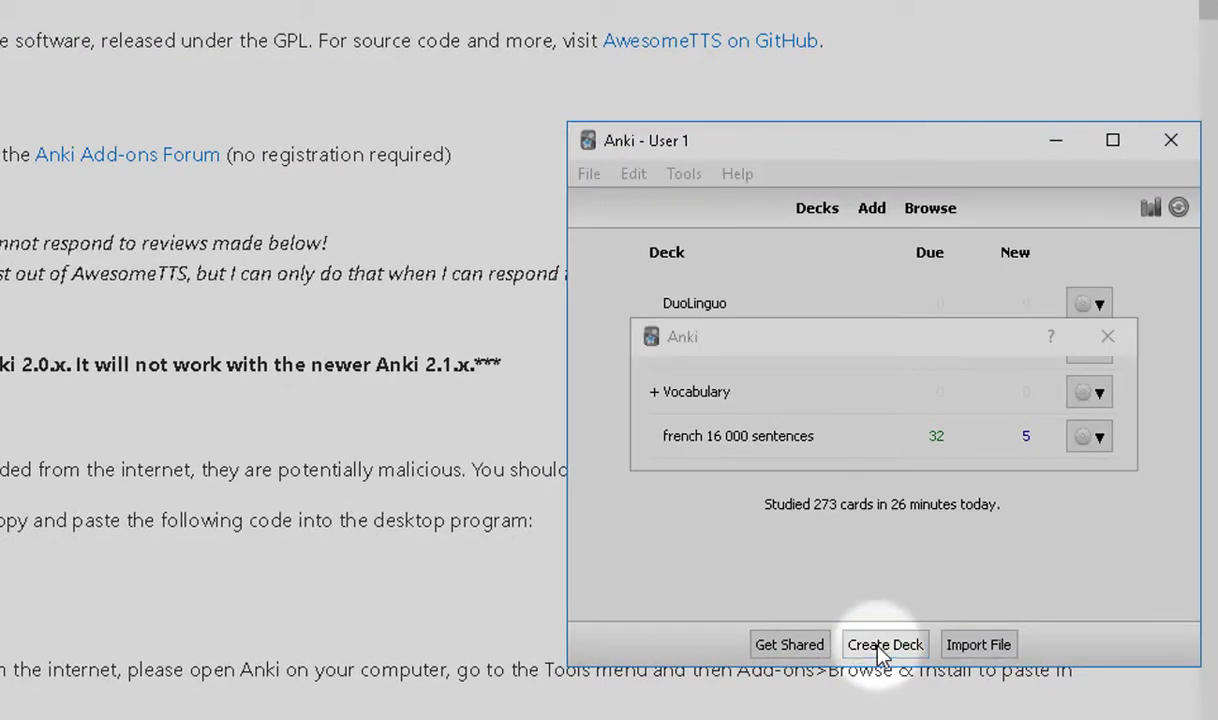
type("T")
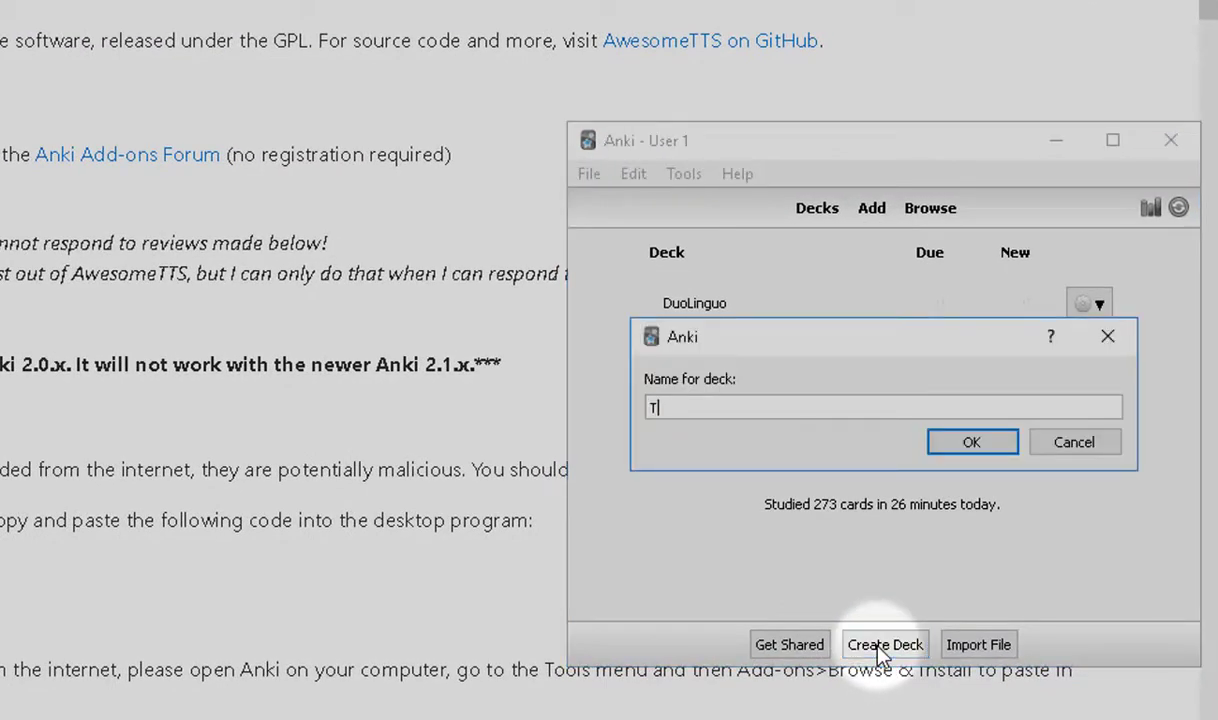
type("utorlal")
left_click(972, 443)
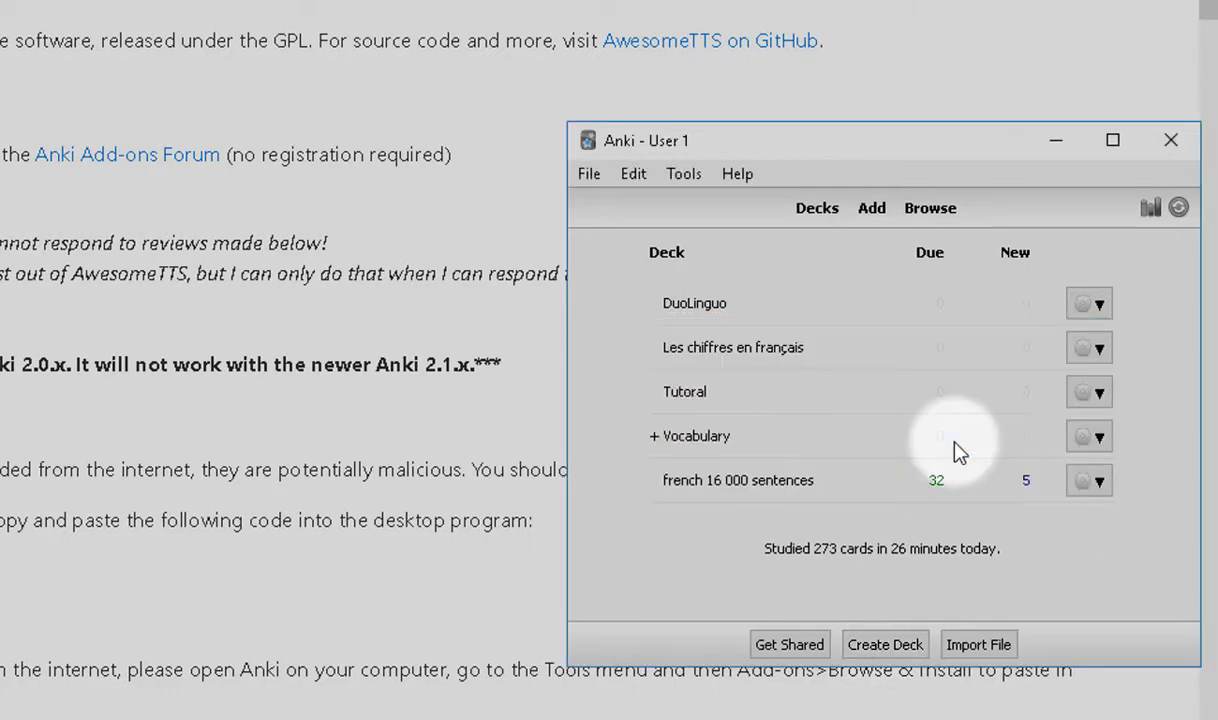
left_click(686, 393)
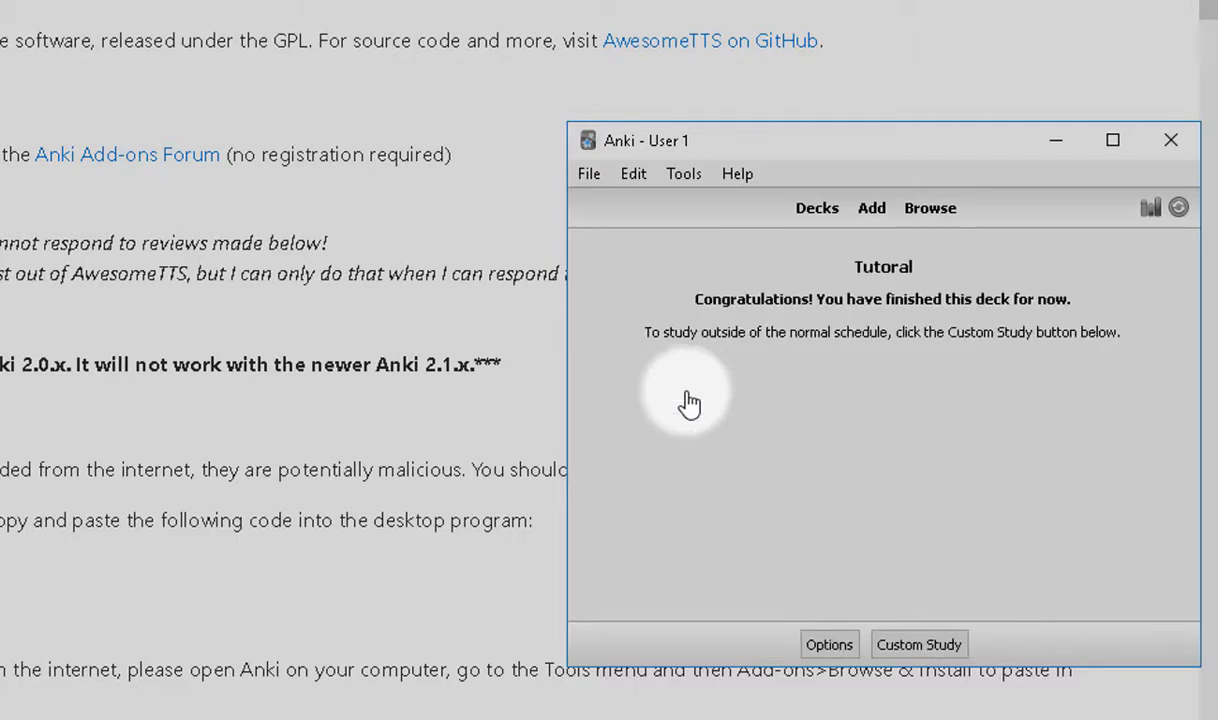
left_click(818, 212)
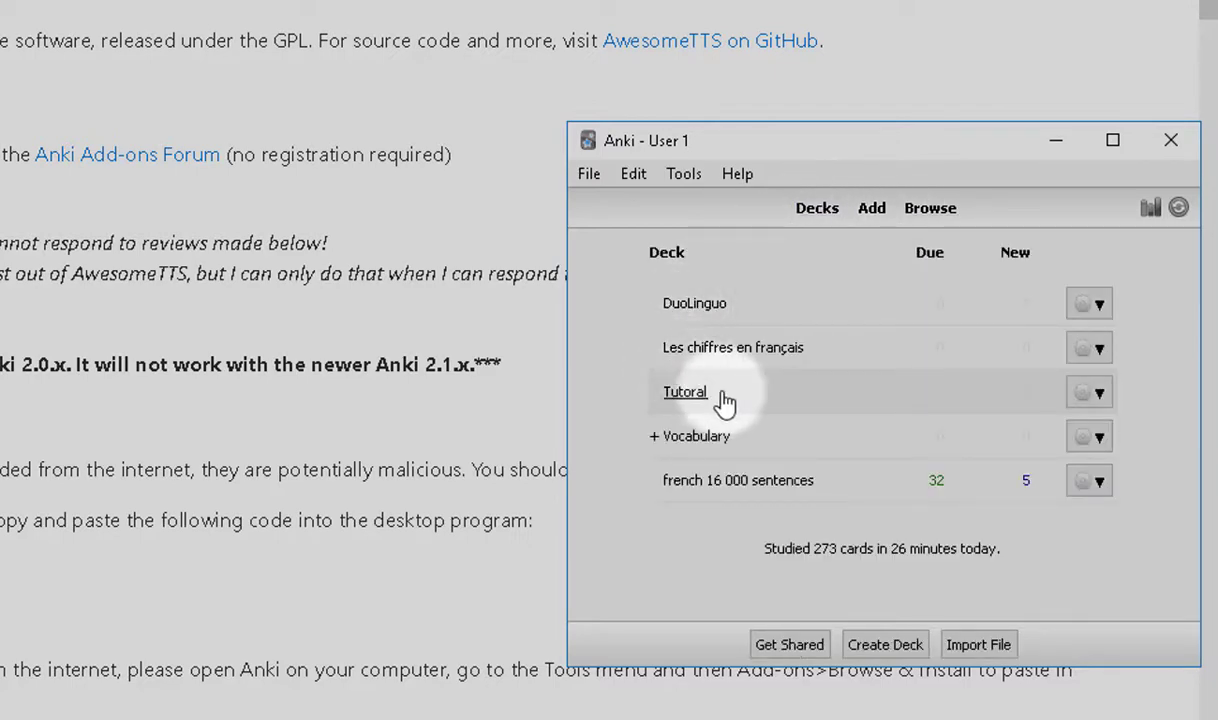
- Open the options of the Tutoral deck and check the available orders for showing new cards
left_click(1100, 393)
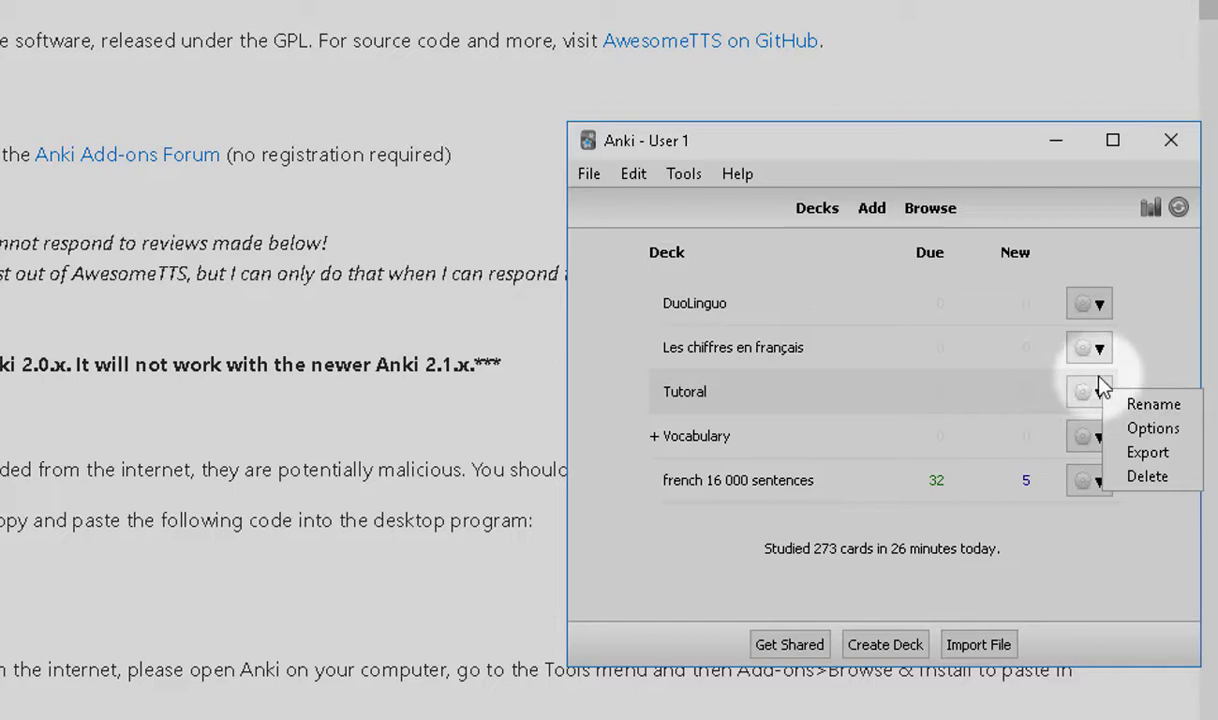
left_click(1111, 395)
left_click(1111, 395)
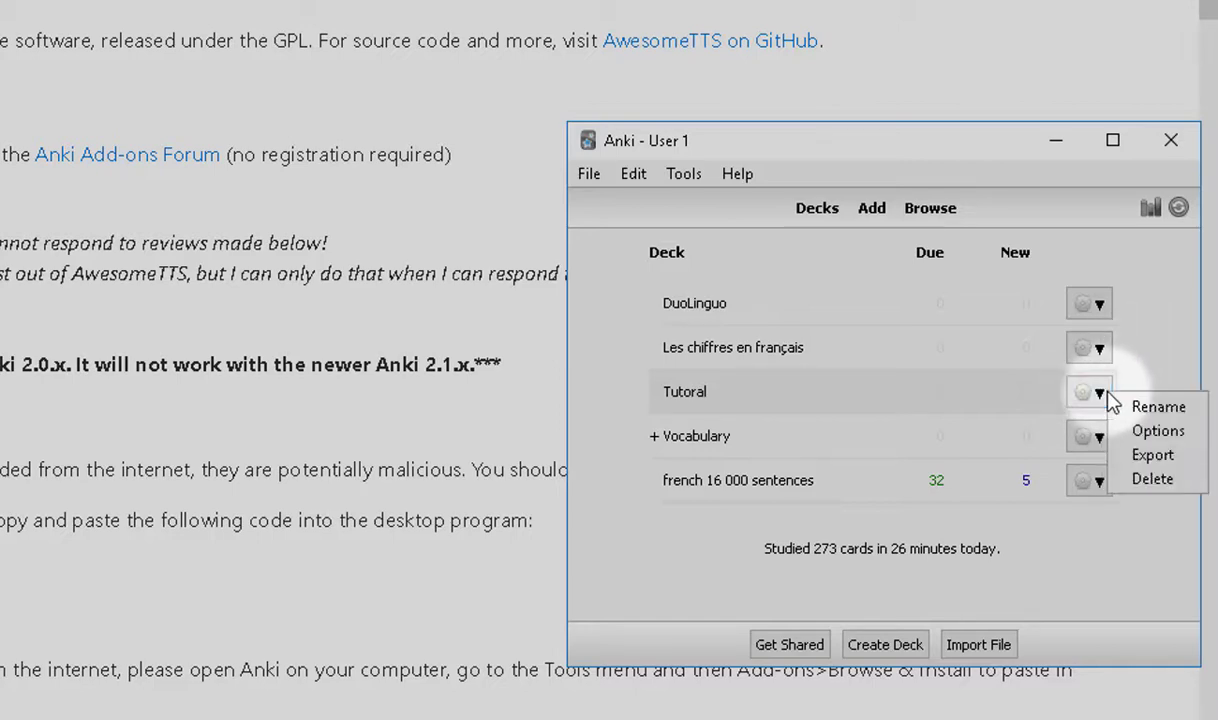
left_click(1157, 433)
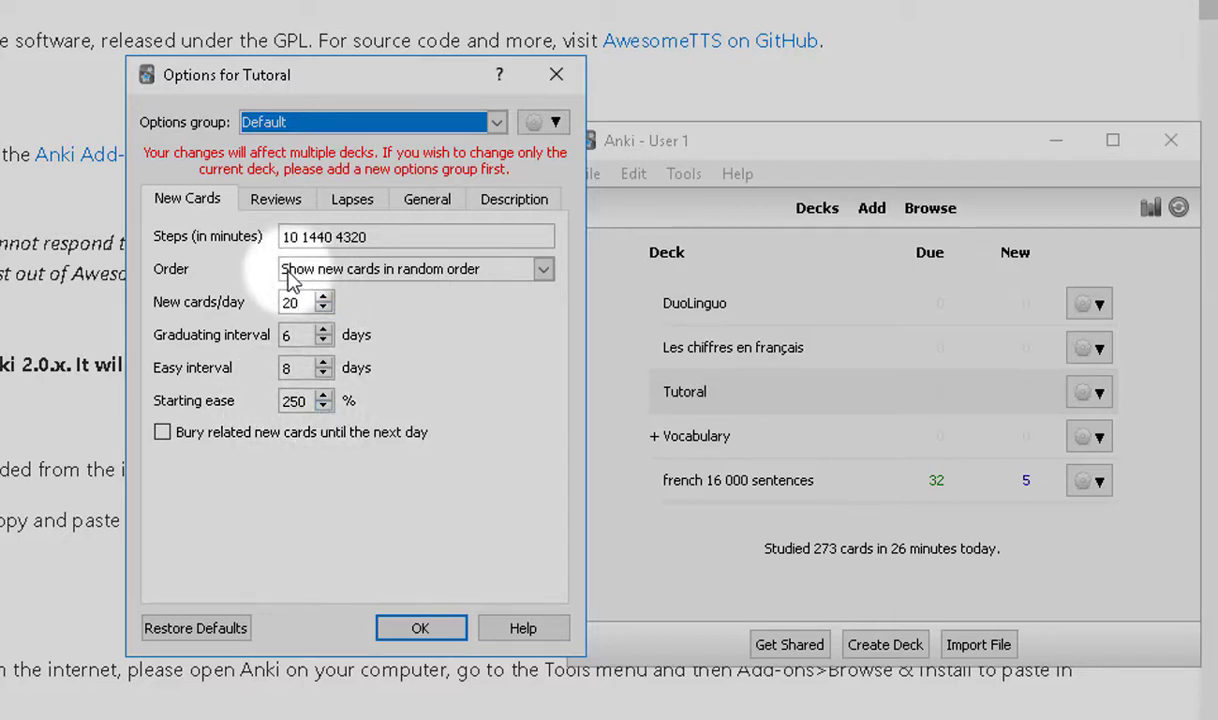
left_click(542, 270)
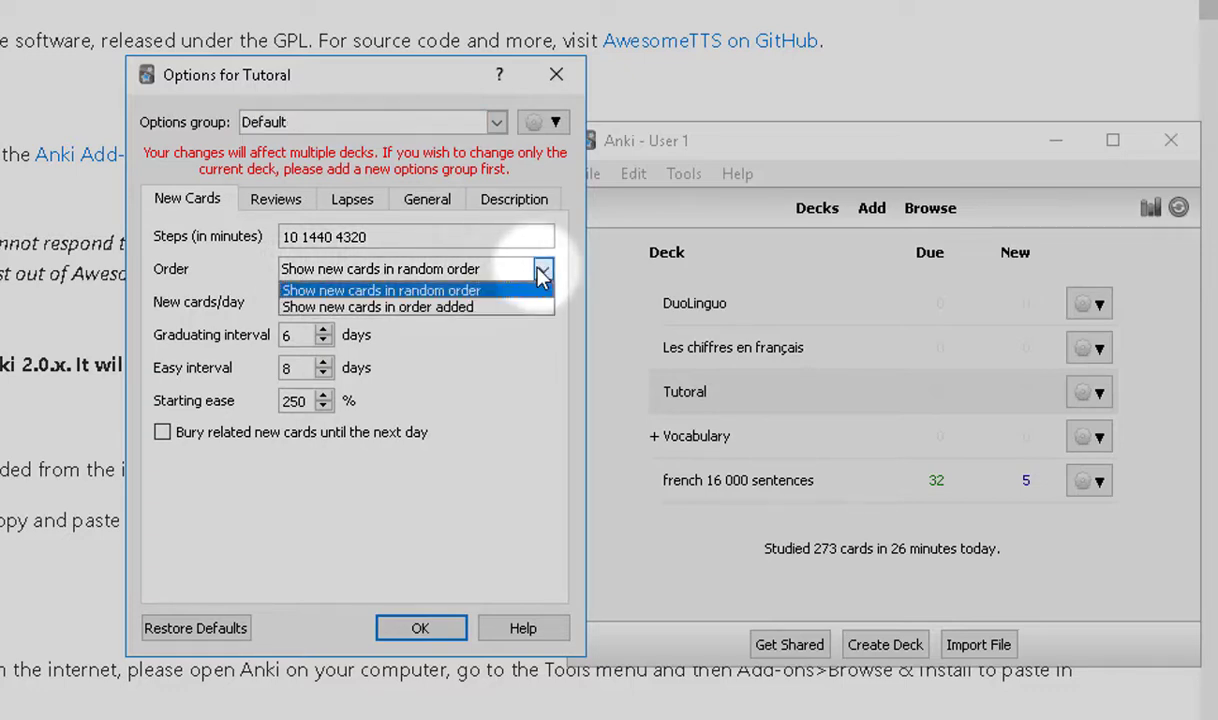
left_click(480, 391)
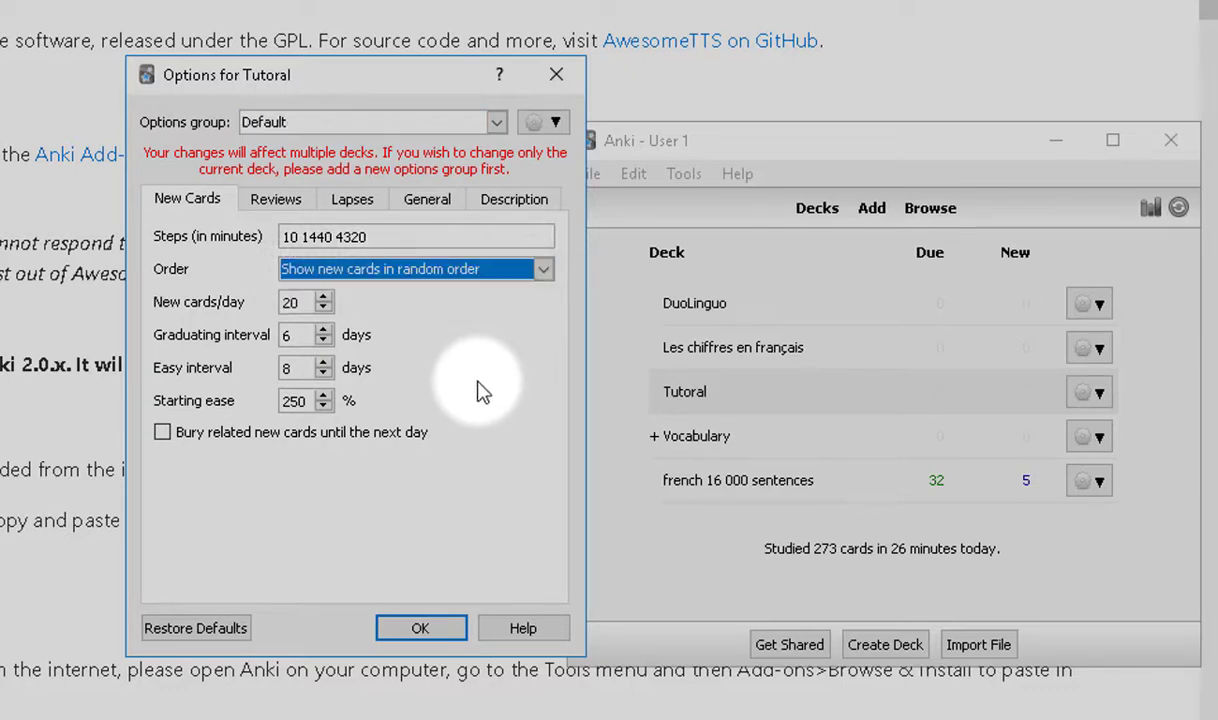
- Examine the Tutoral deck's review, lapse, general and description settings, and close its options without changes
left_click(268, 201)
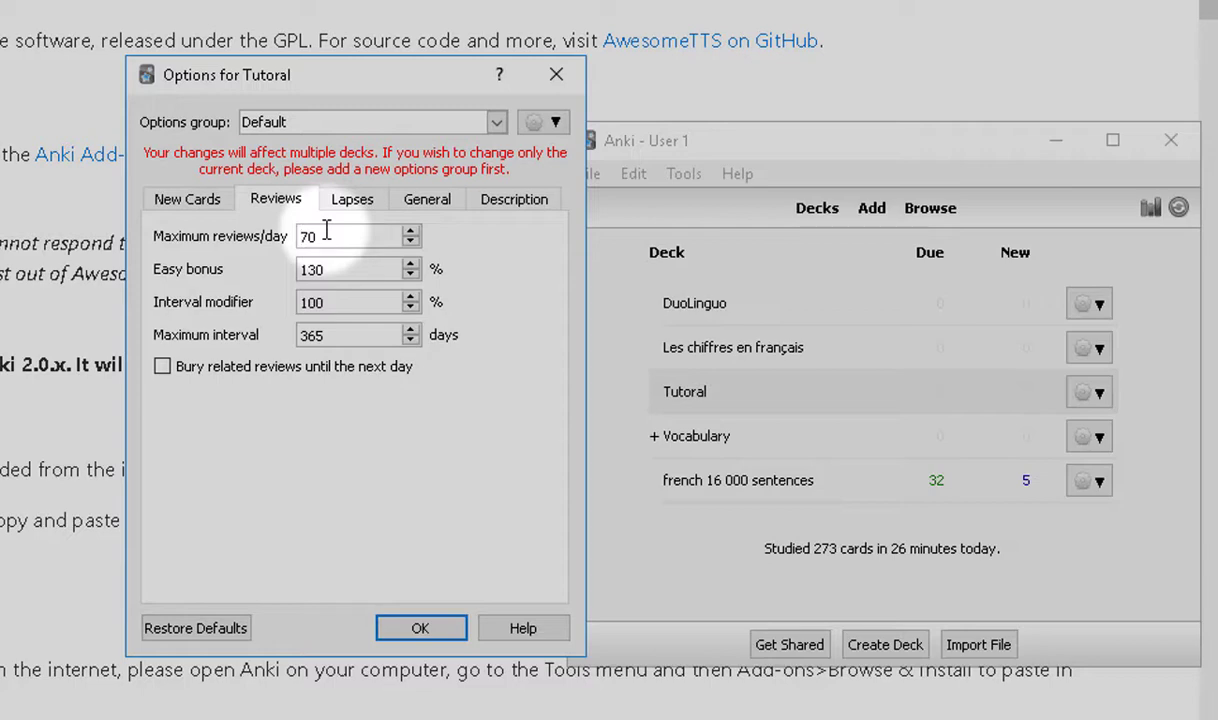
left_click(354, 199)
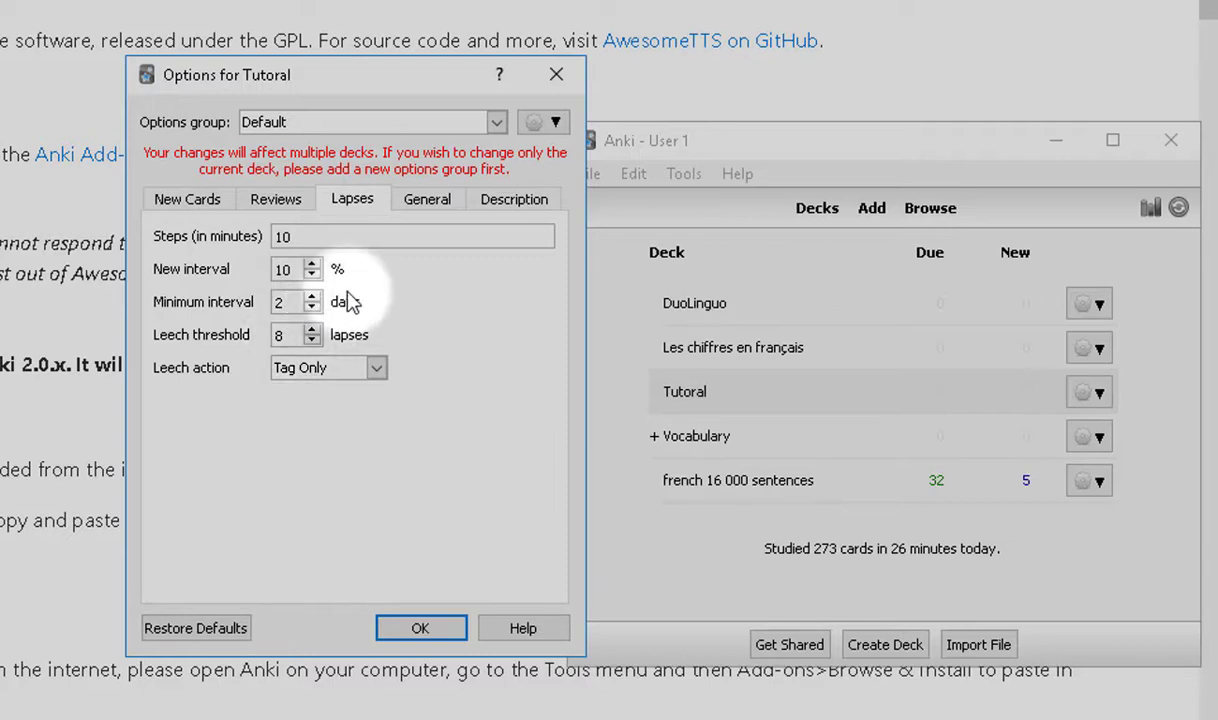
left_click(407, 208)
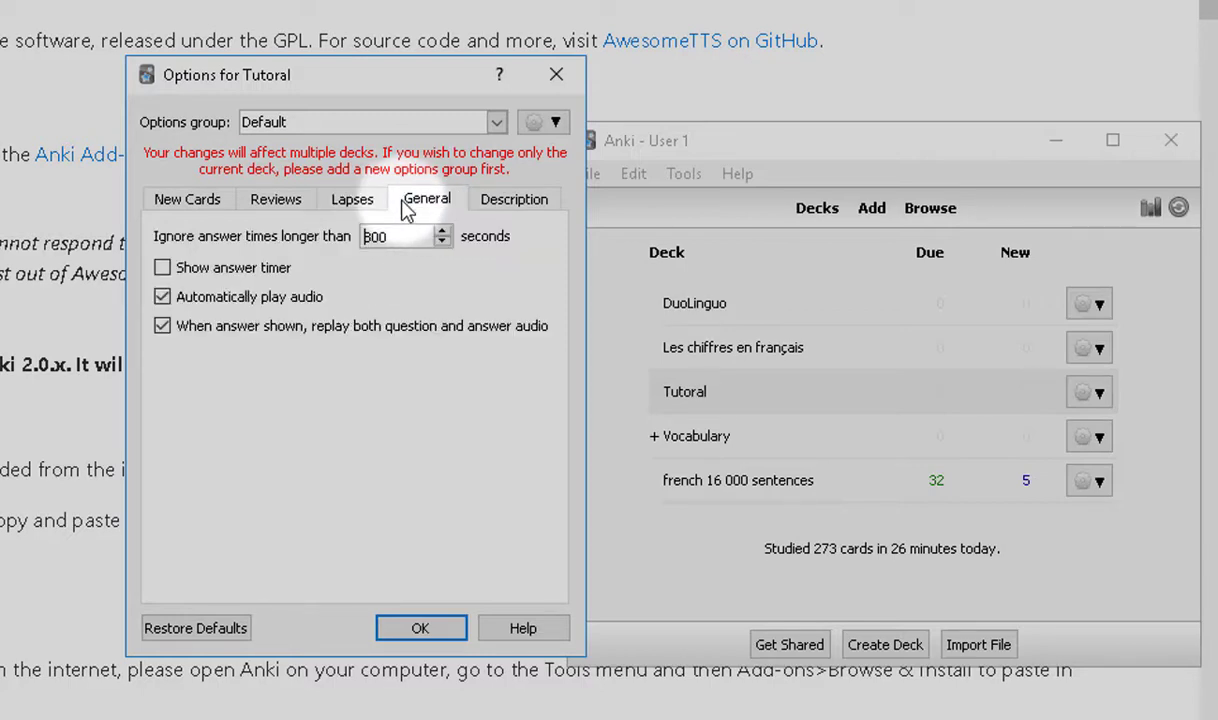
left_click(520, 202)
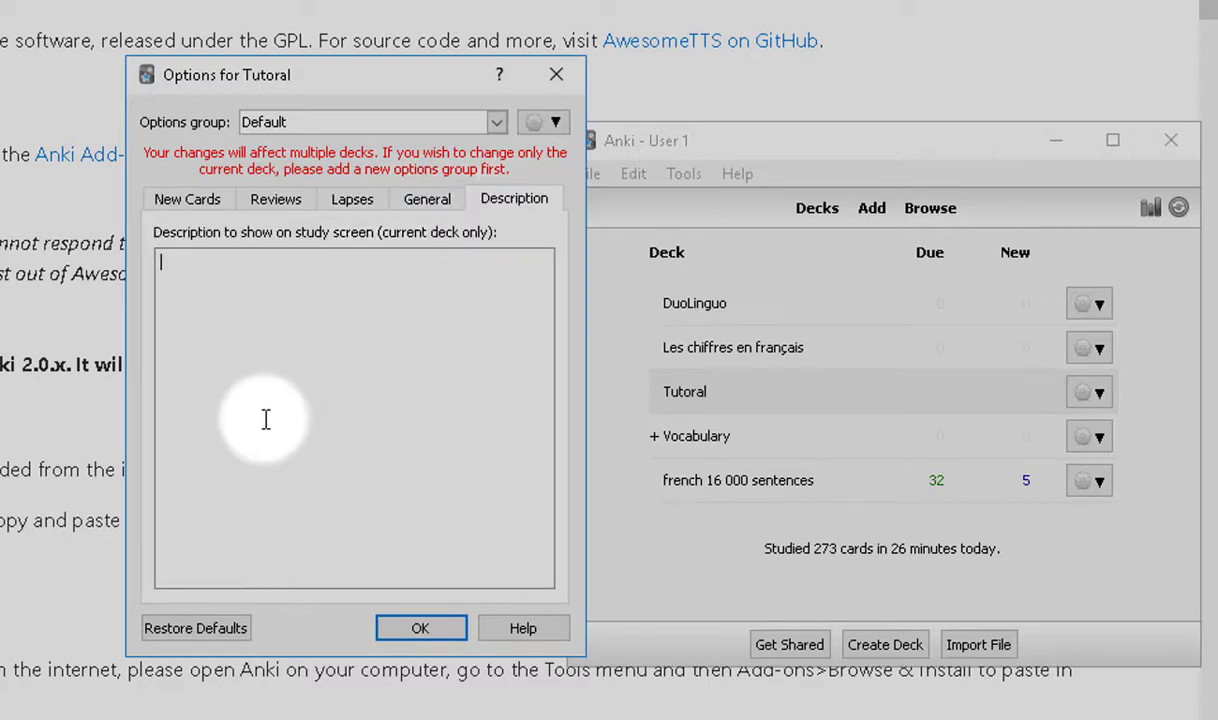
left_click(190, 205)
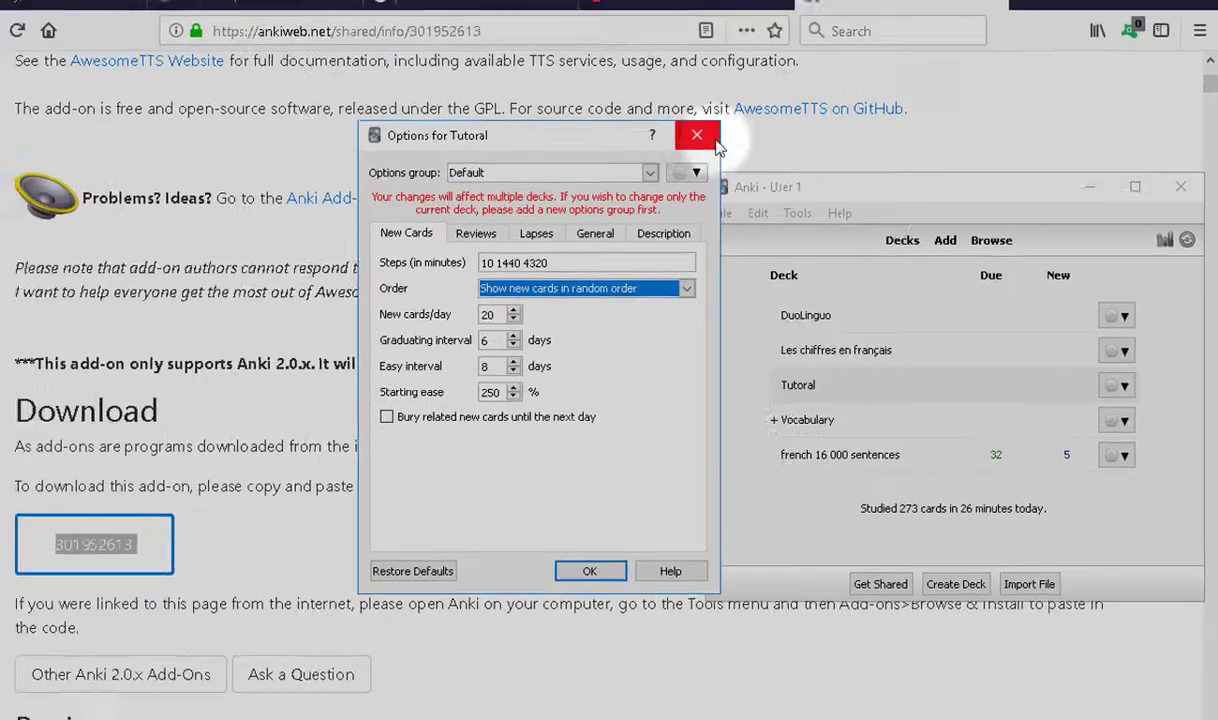
left_click(556, 74)
- Open the Tutoral deck and start a new note, choosing Tutoral as its deck and Basic as its note type
left_click(824, 384)
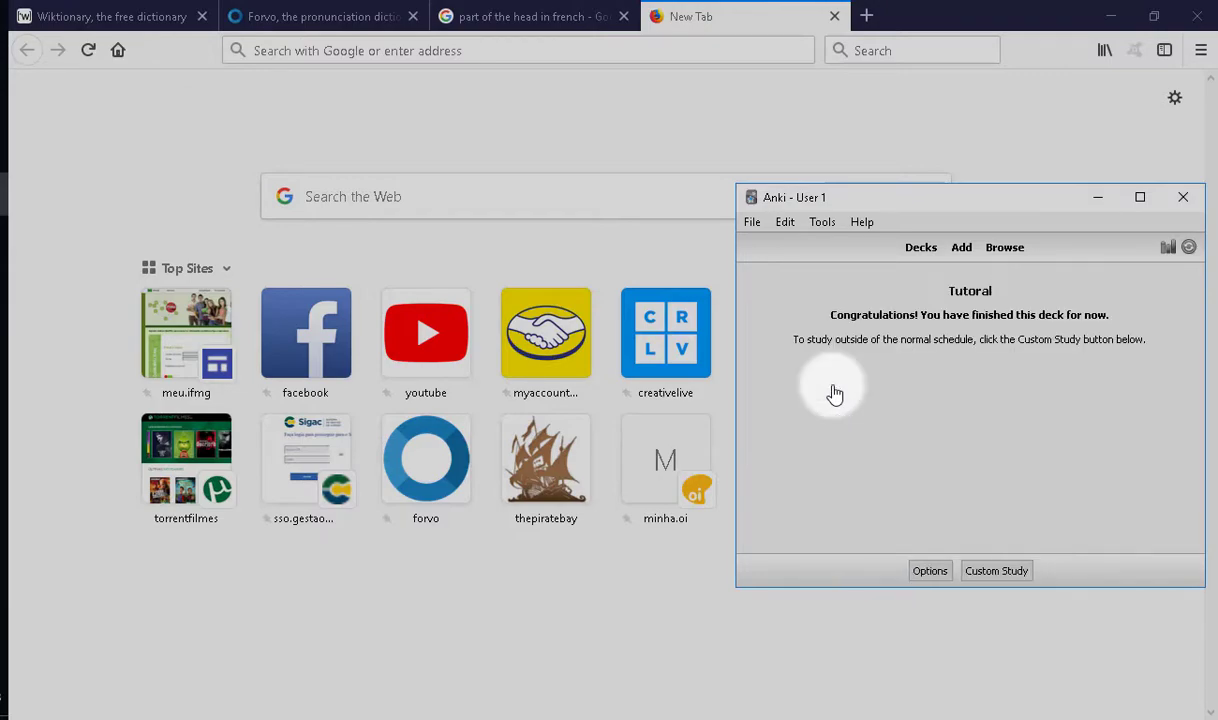
left_click(961, 248)
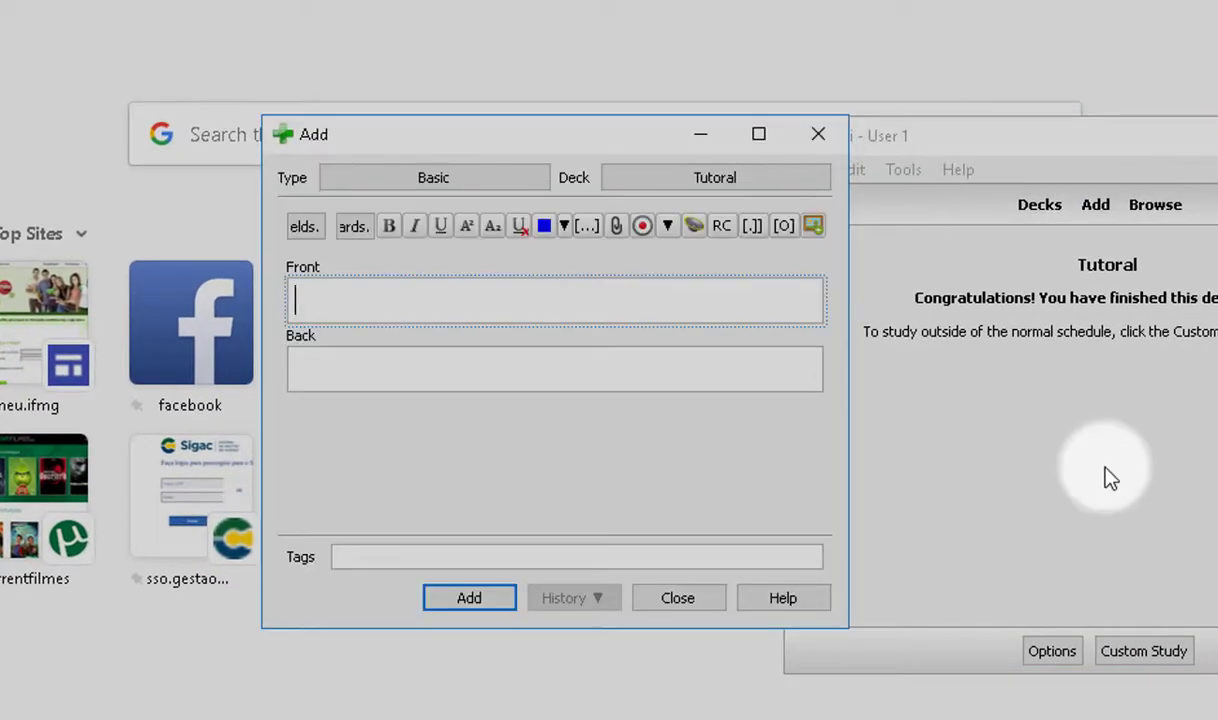
left_click(700, 180)
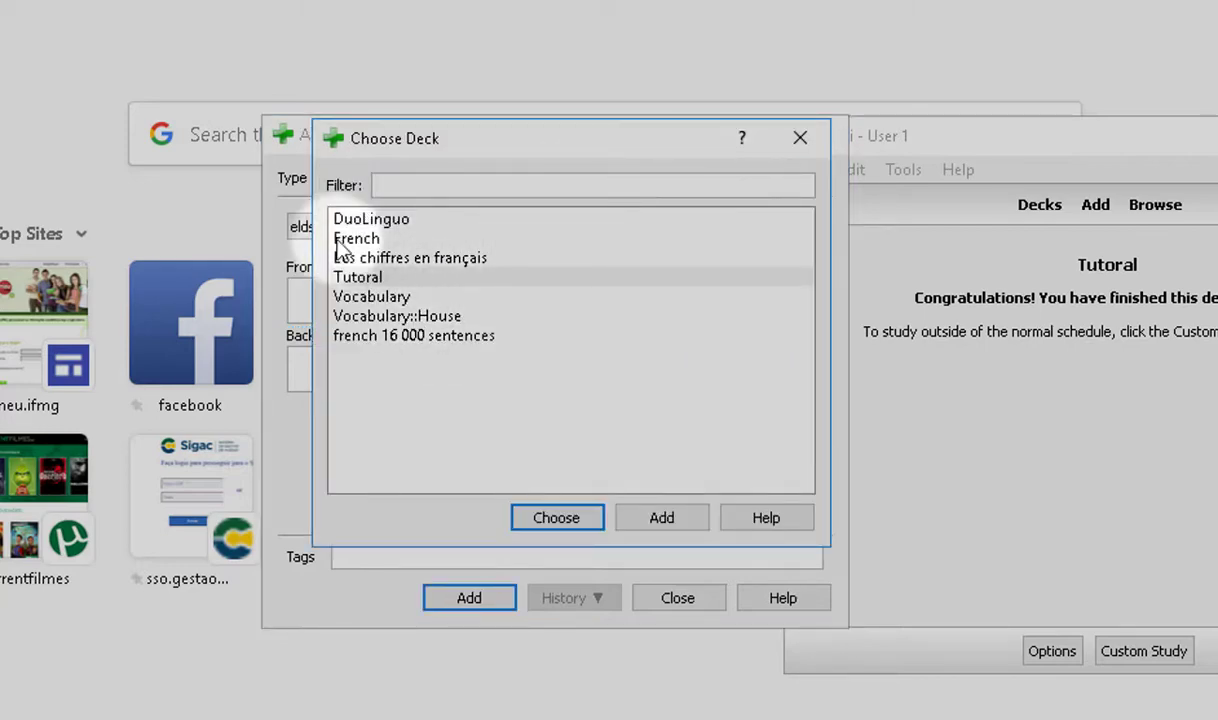
left_click(364, 281)
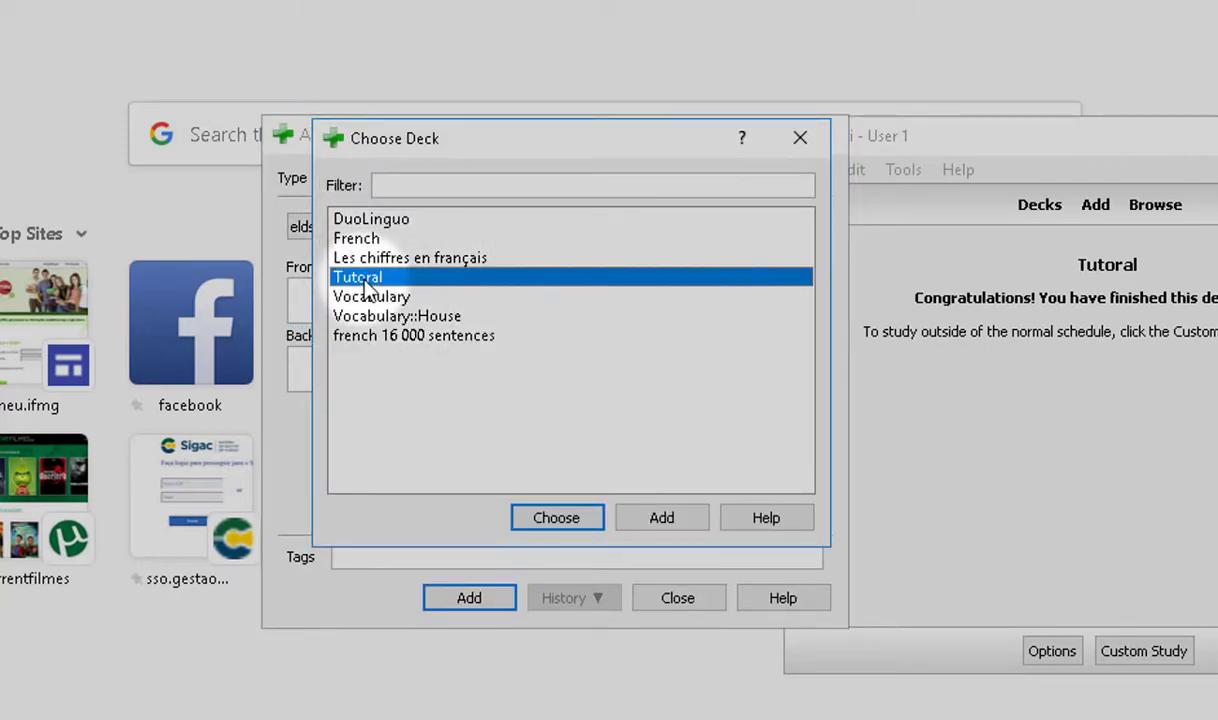
double_click(364, 281)
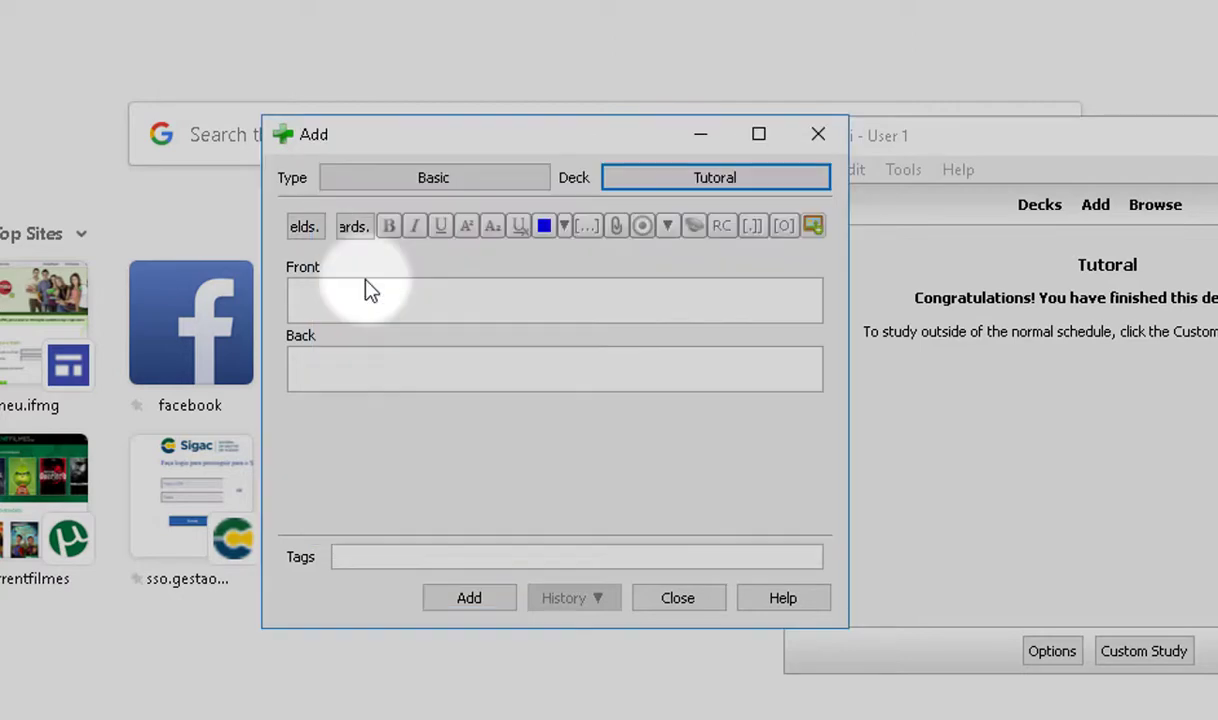
left_click(388, 182)
left_click(355, 216)
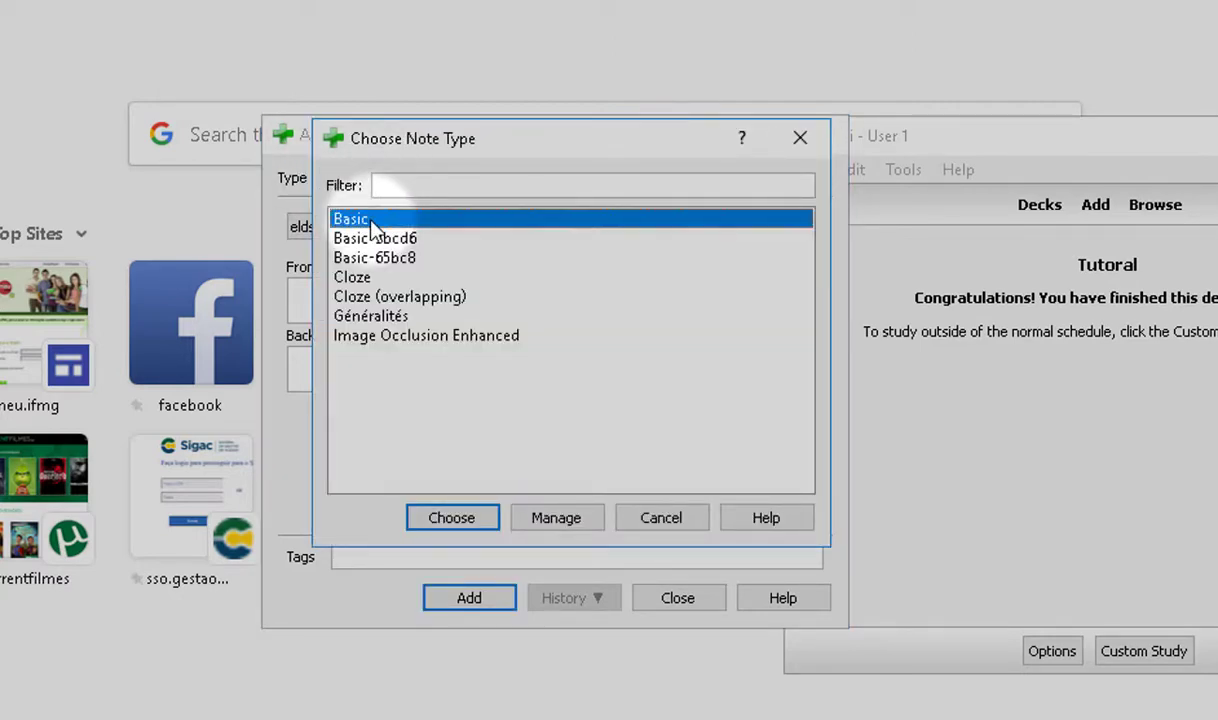
double_click(371, 222)
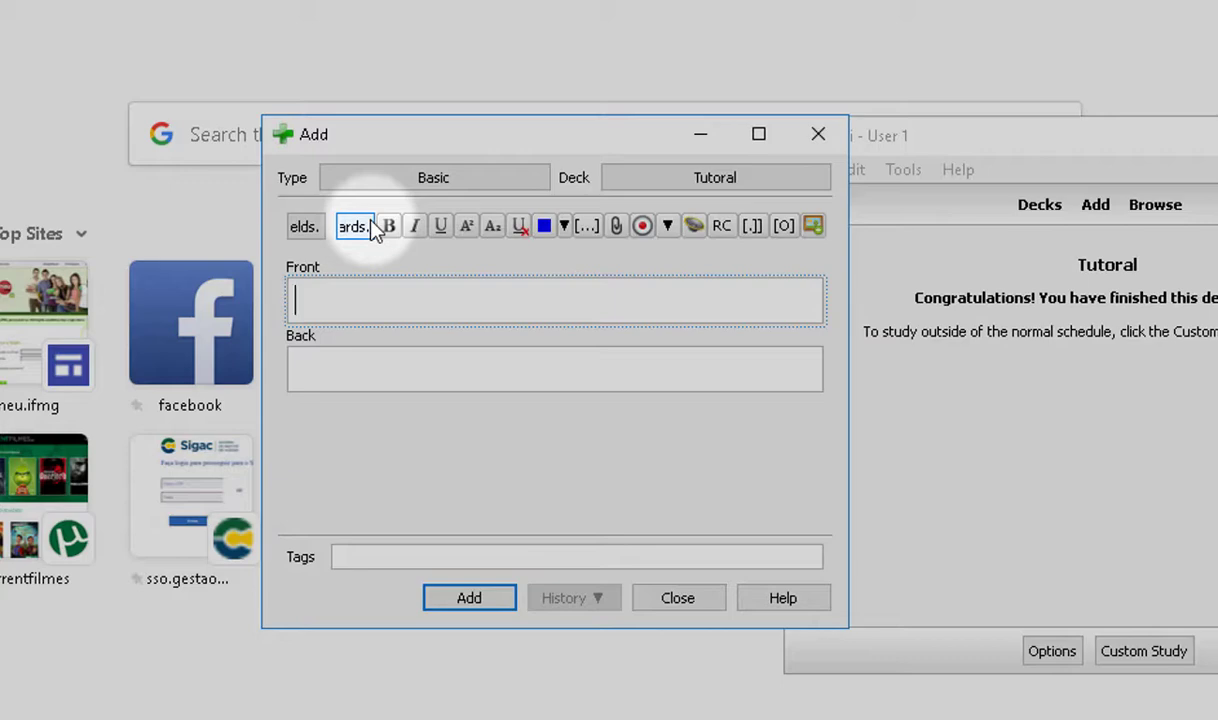
- Add a card with "chat" on the front and "cat" on the back, and close the note entry window
type("chat")
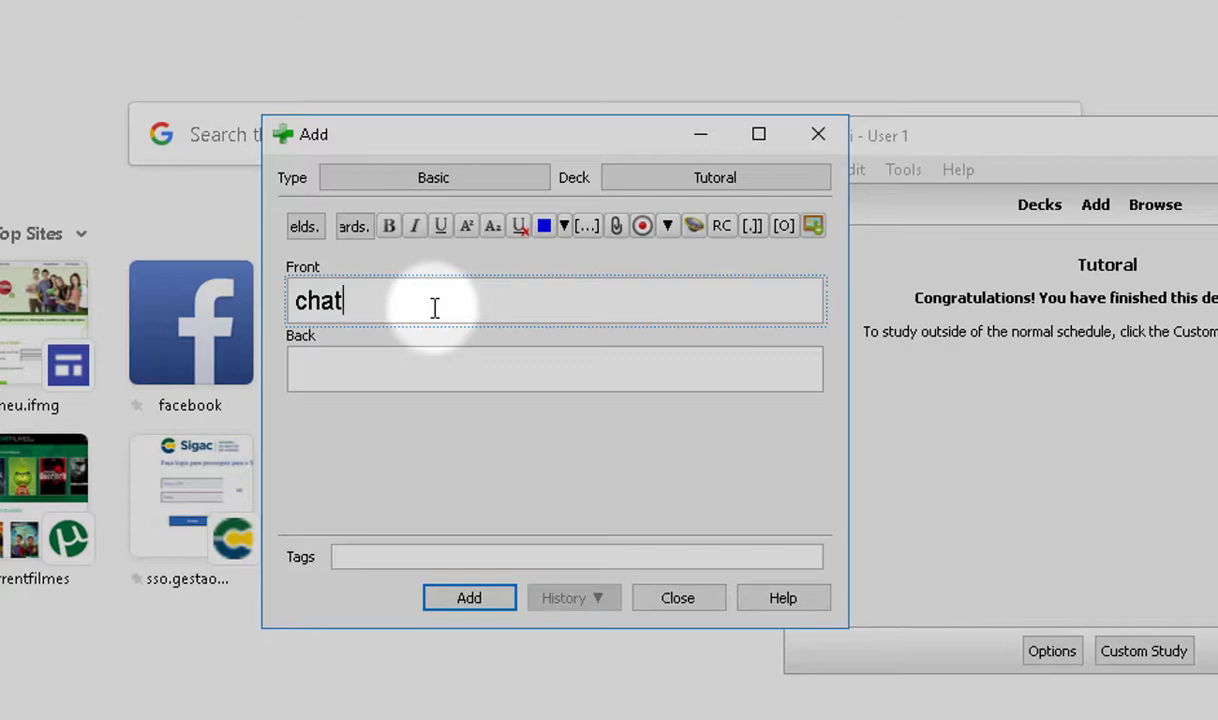
key("Tab")
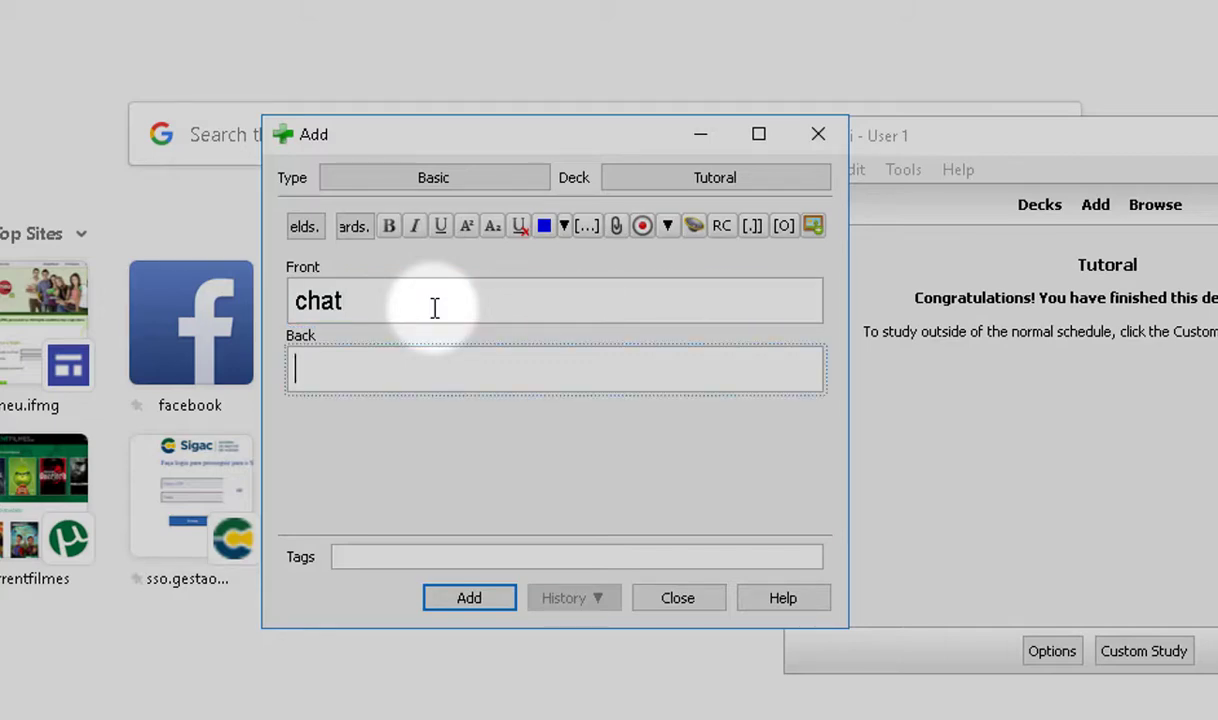
type("cat")
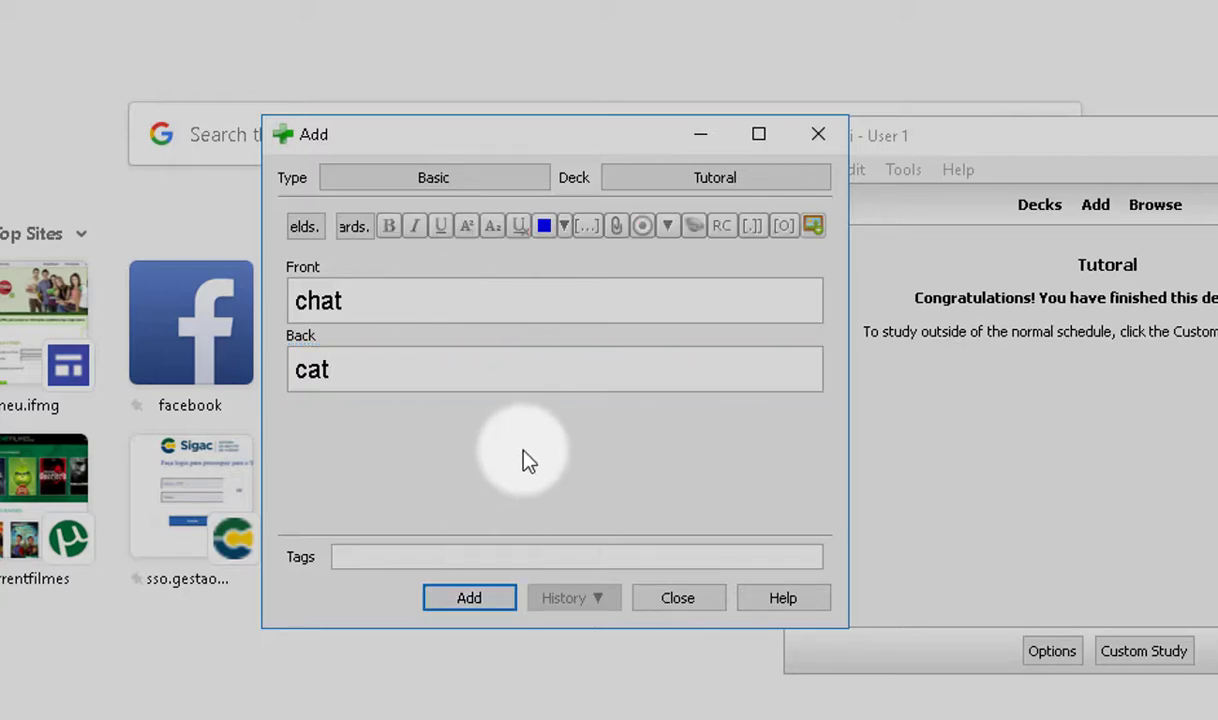
key("ctrl+Return")
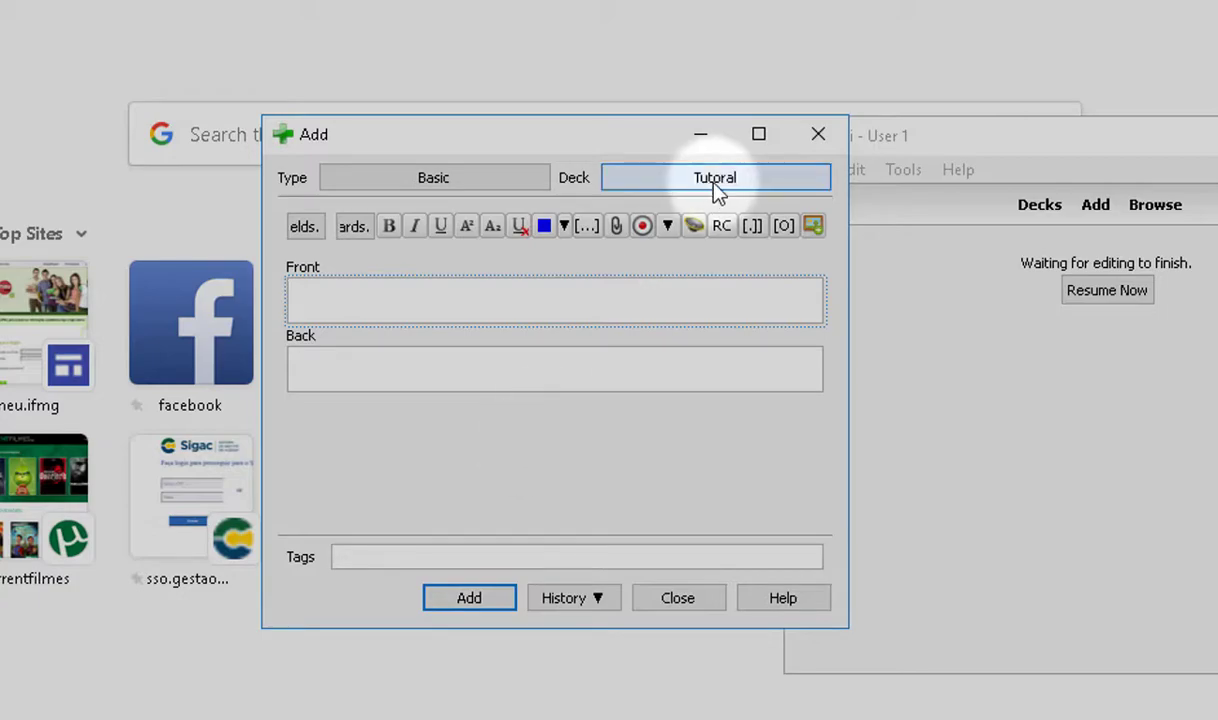
left_click(817, 133)
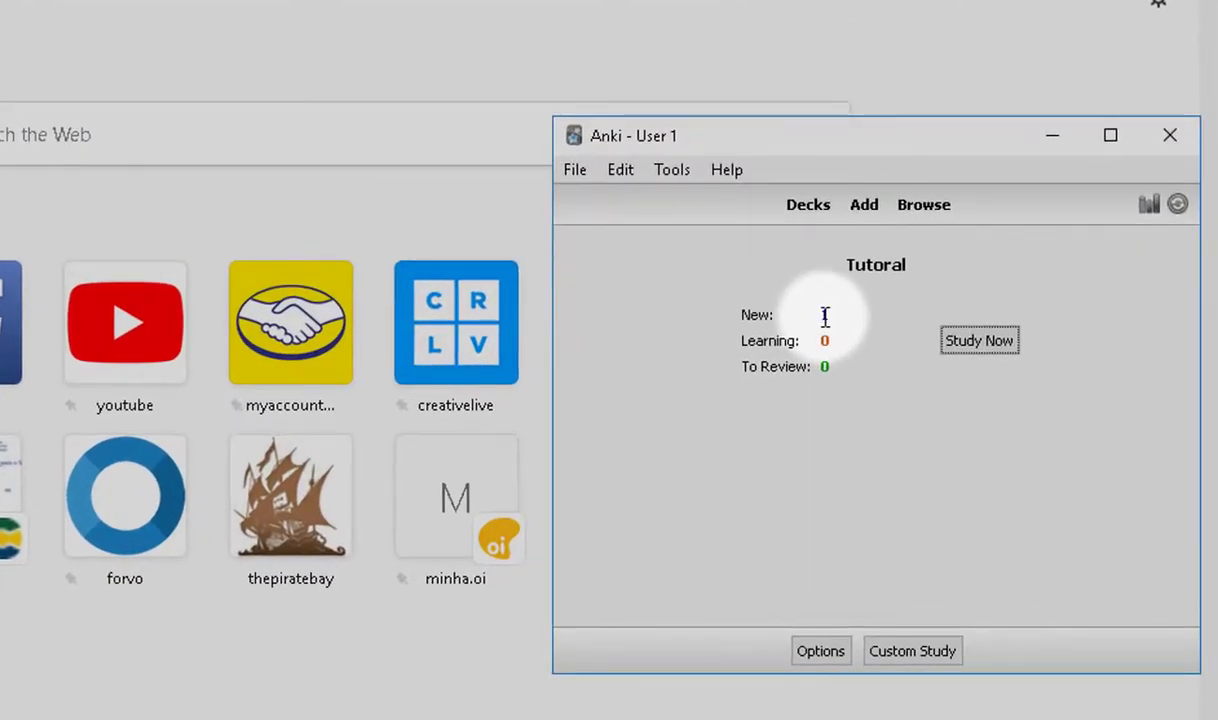
- Study the Tutoral deck, rating the "chat" card Again on the first showing and Good on the second
left_click(973, 346)
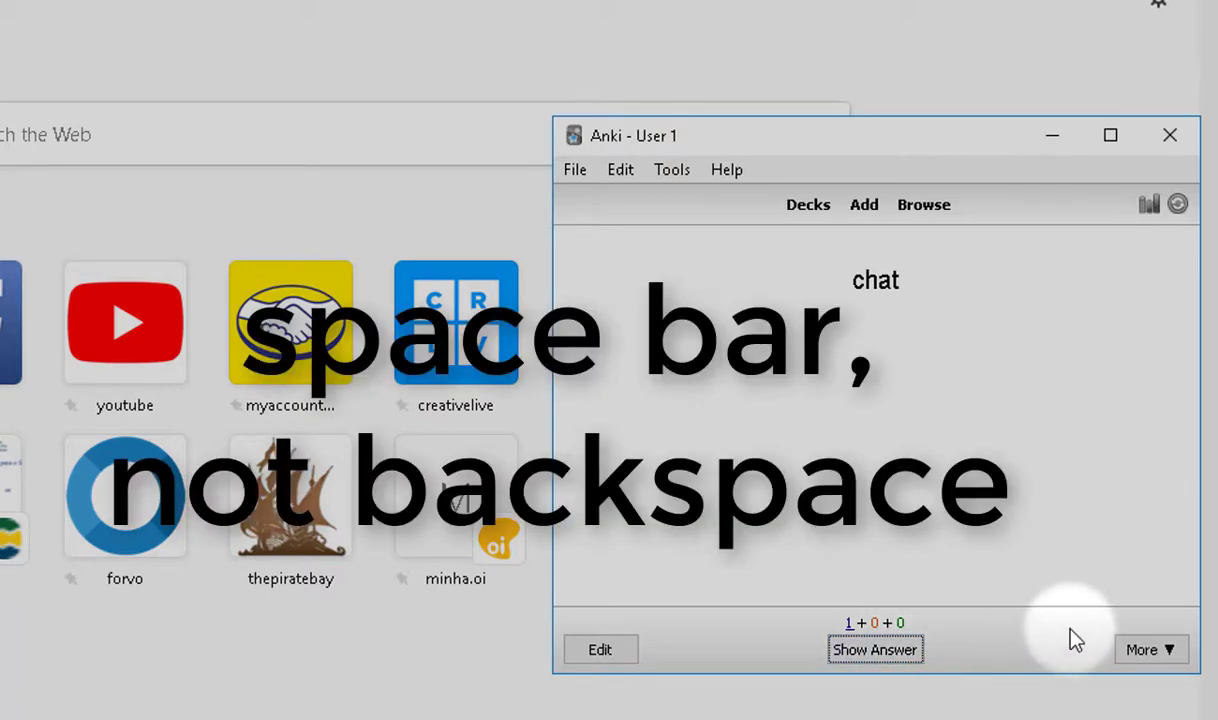
key("space")
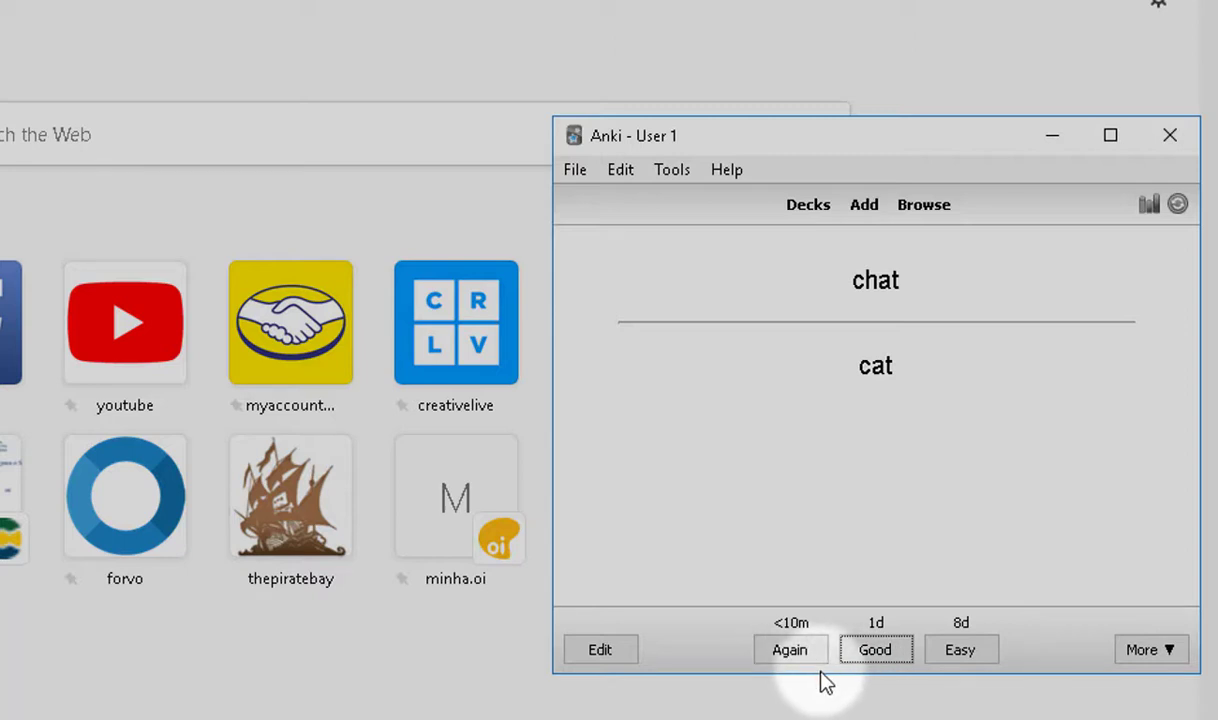
key("1")
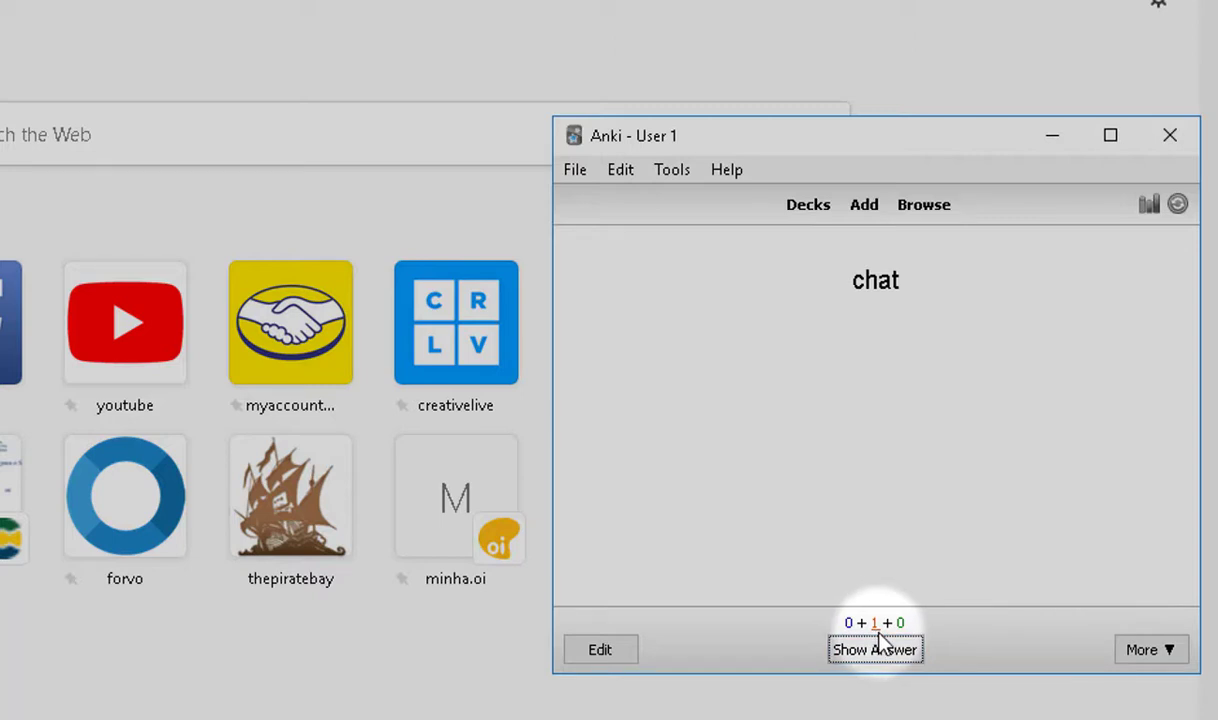
left_click(878, 649)
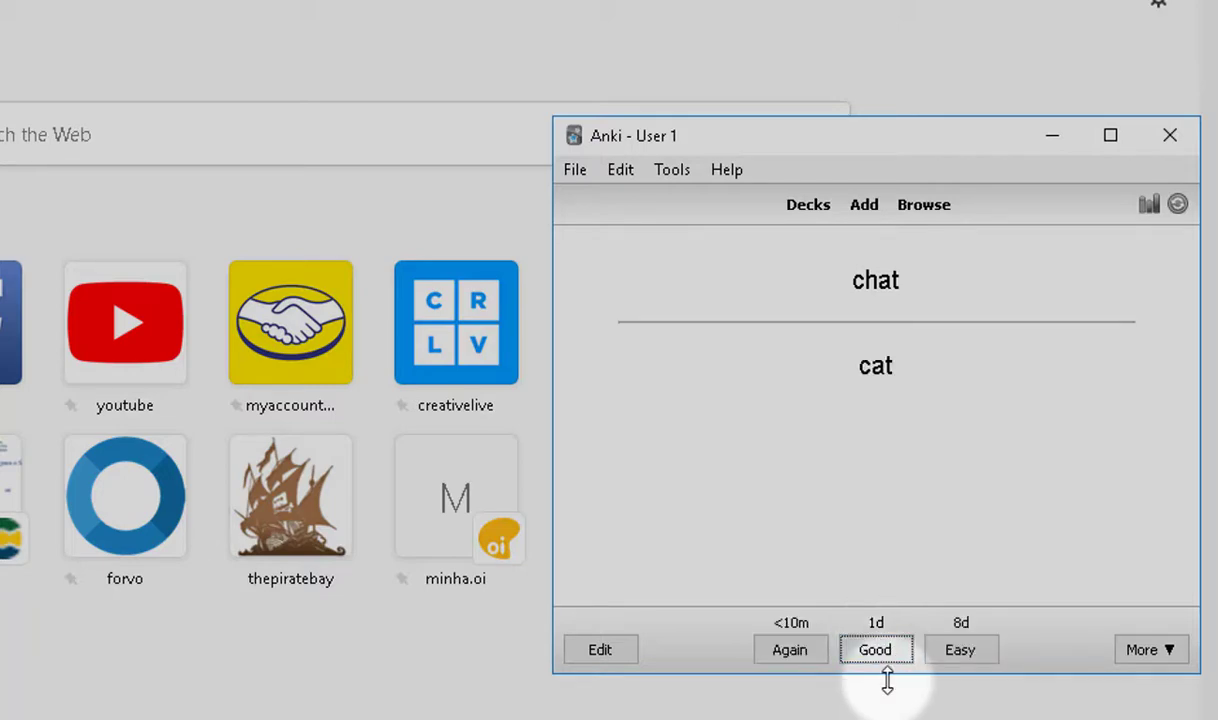
key("space")
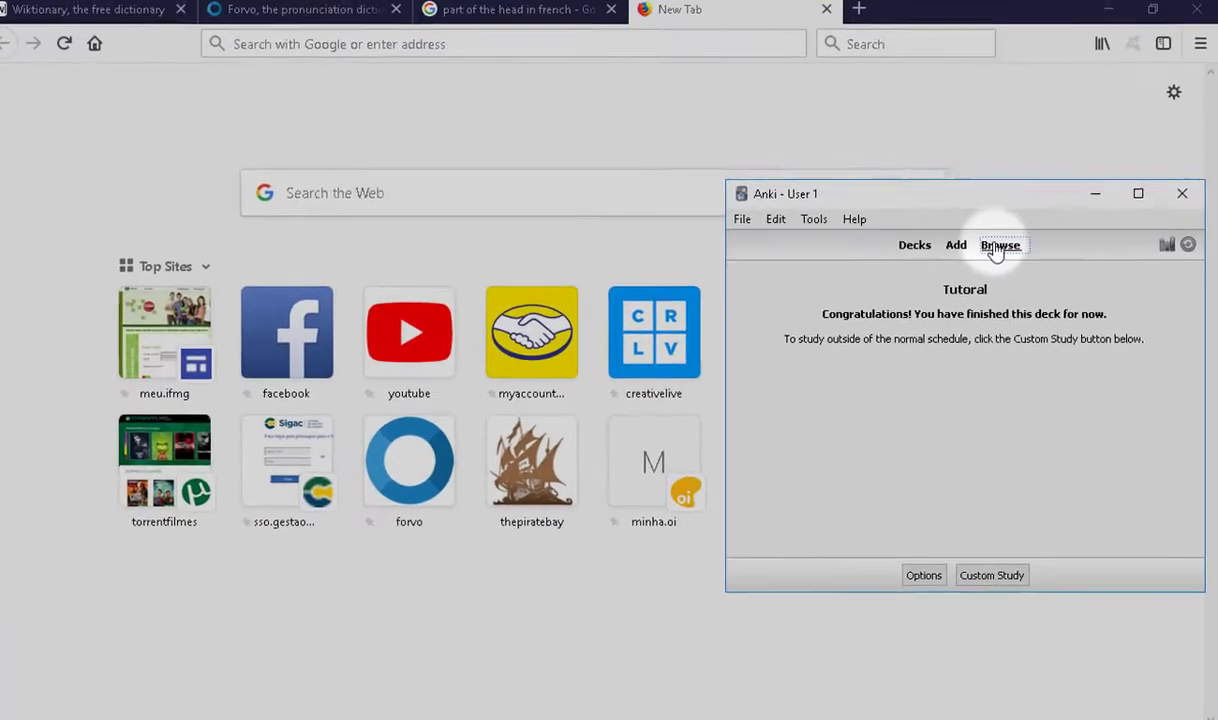
- Browse the cards stored in the Tutoral deck and close the card browser
left_click(997, 247)
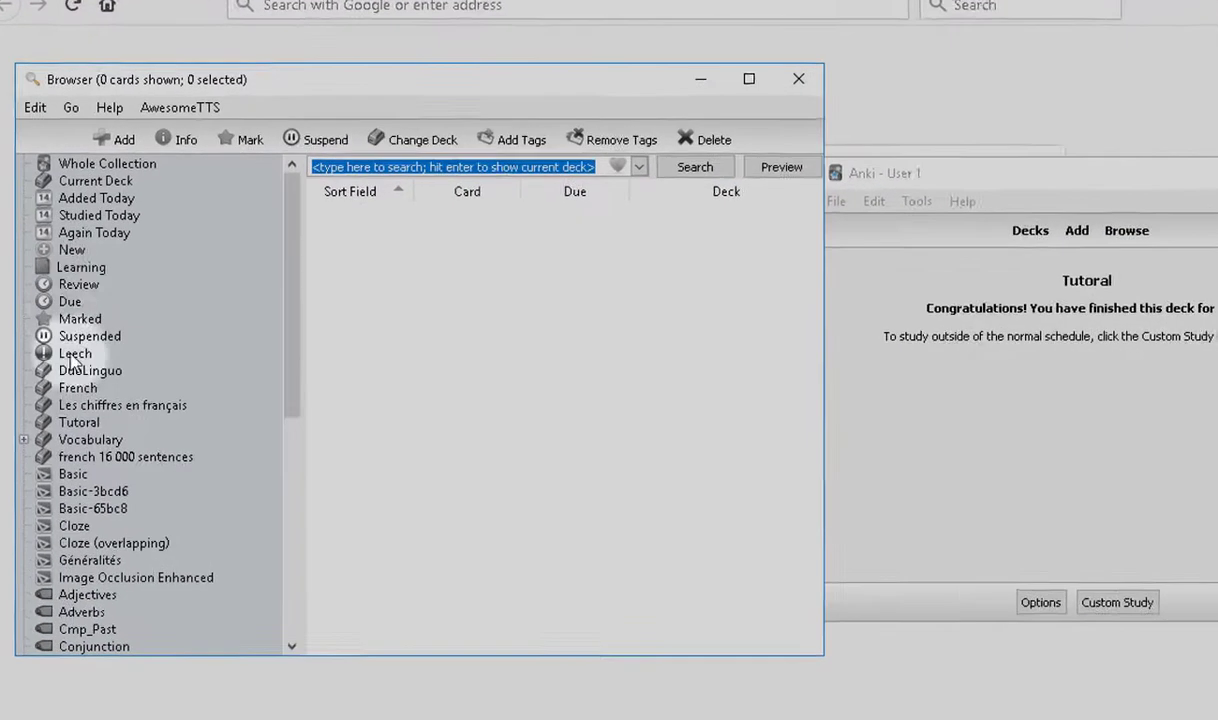
left_click(78, 422)
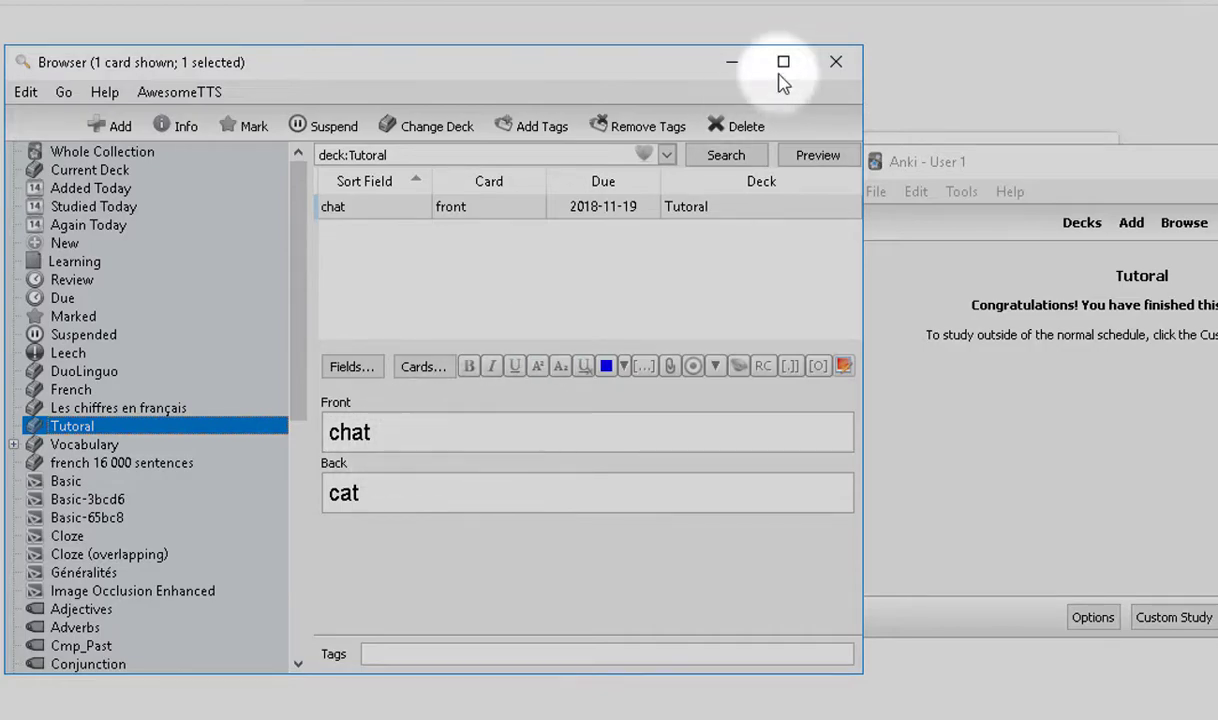
left_click(836, 64)
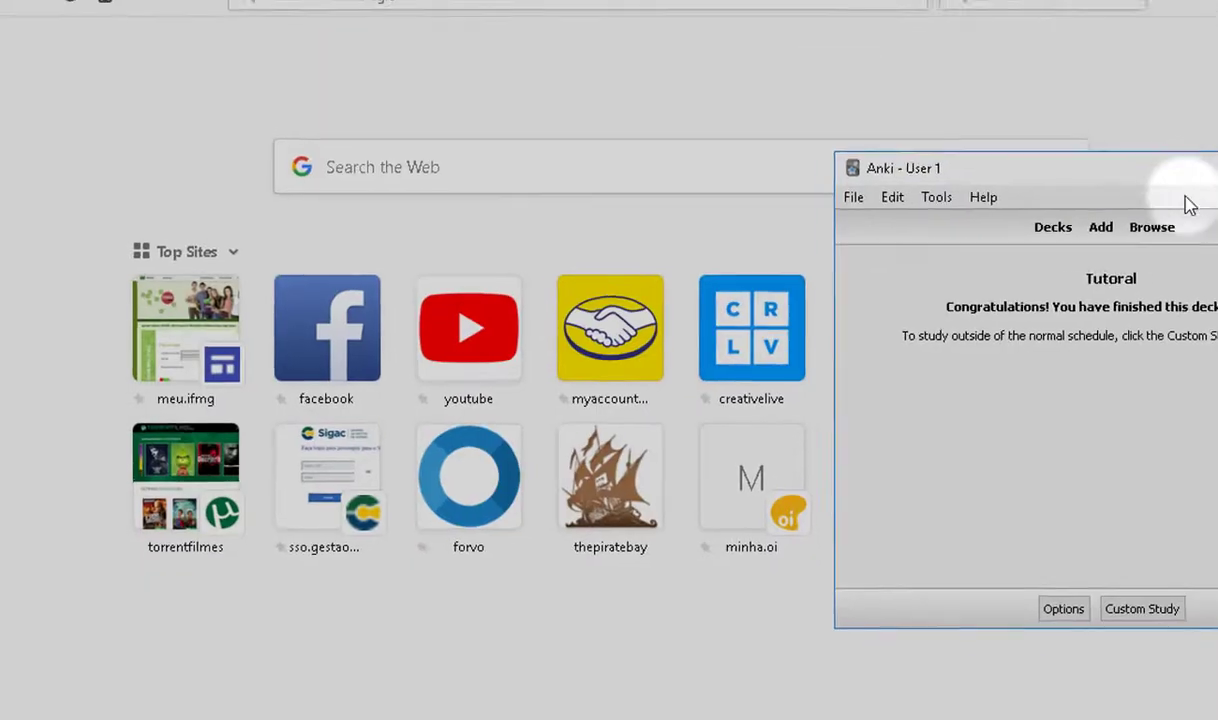
- Start a new Basic note for the Tutoral deck with "stylo" on the front and "pen" on the back
left_click(1131, 222)
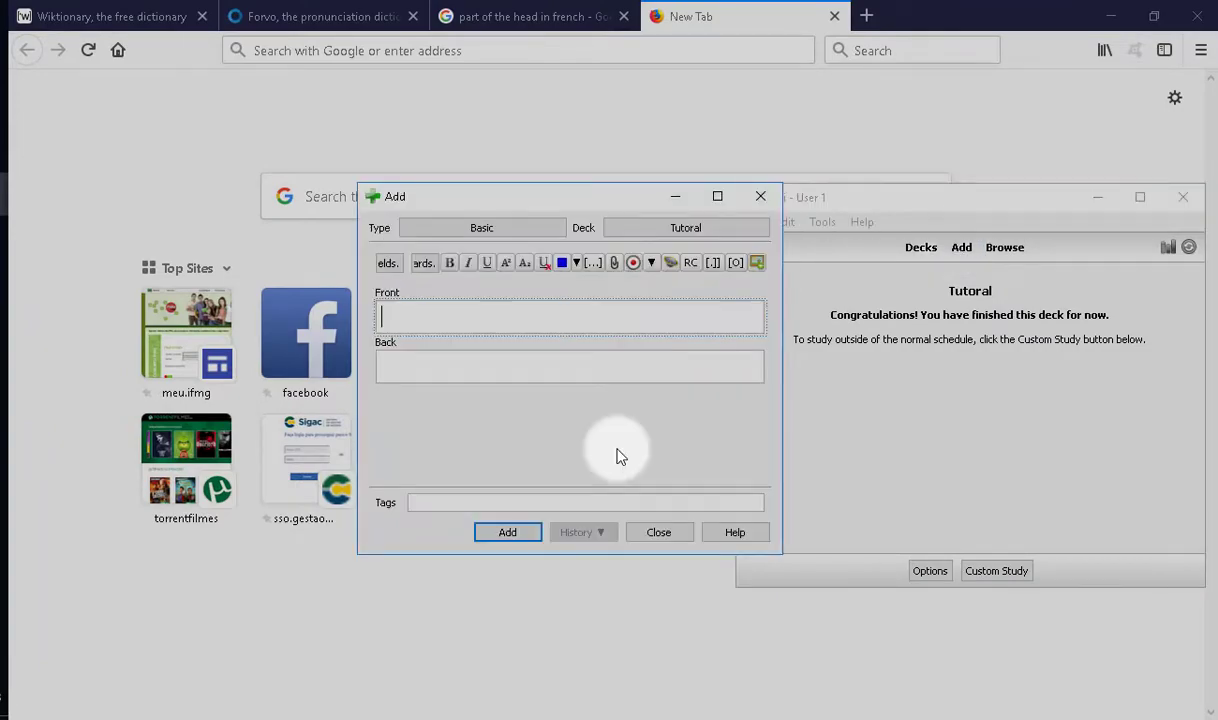
type("st")
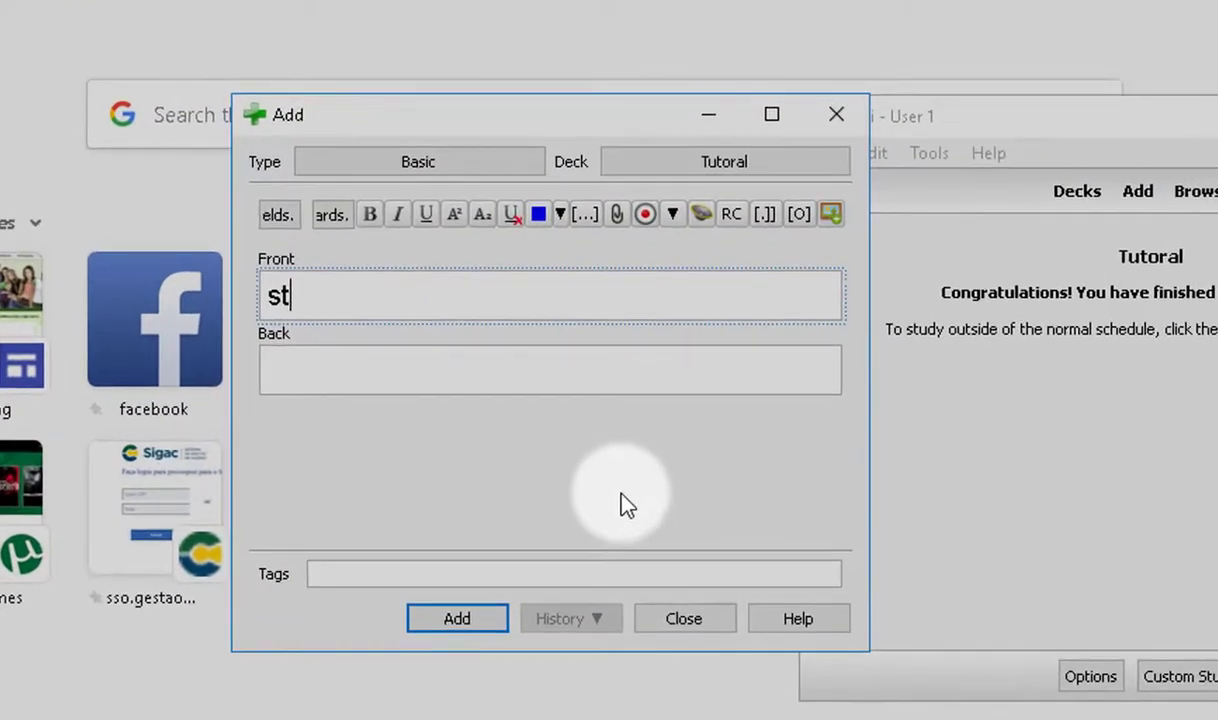
type("ylo")
key("Tab")
type("pen")
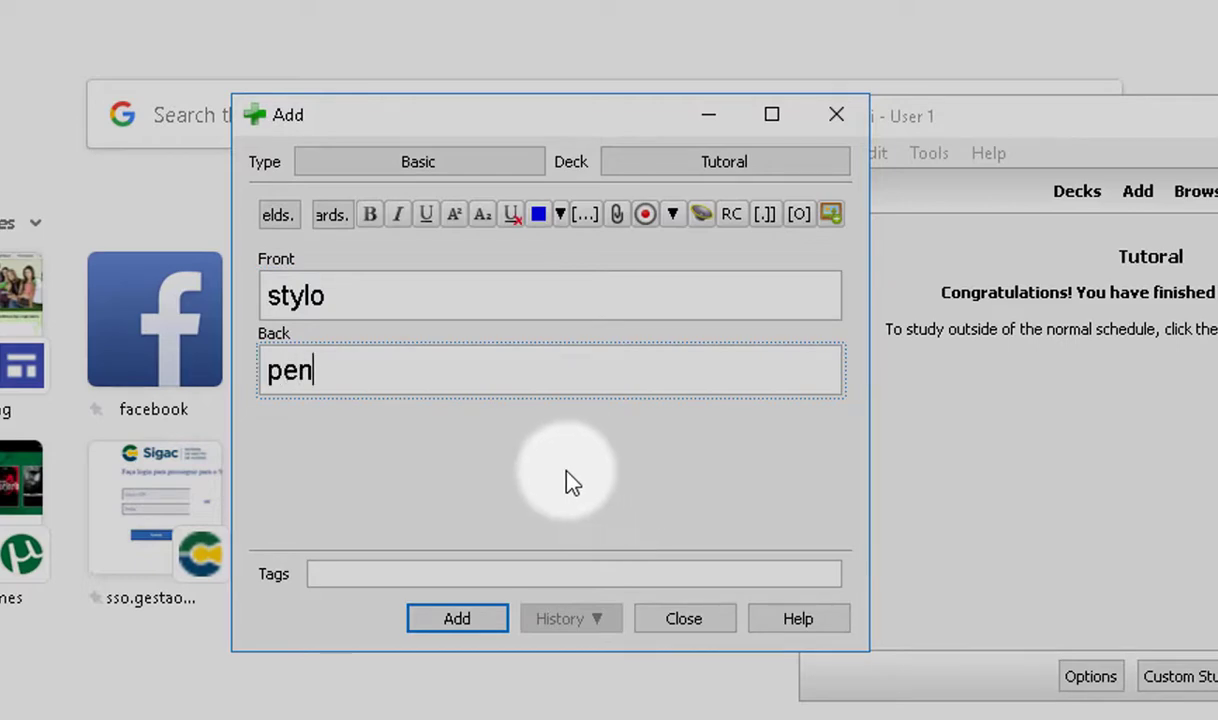
- Record a sound clip into the Front field after "stylo"
left_click(374, 297)
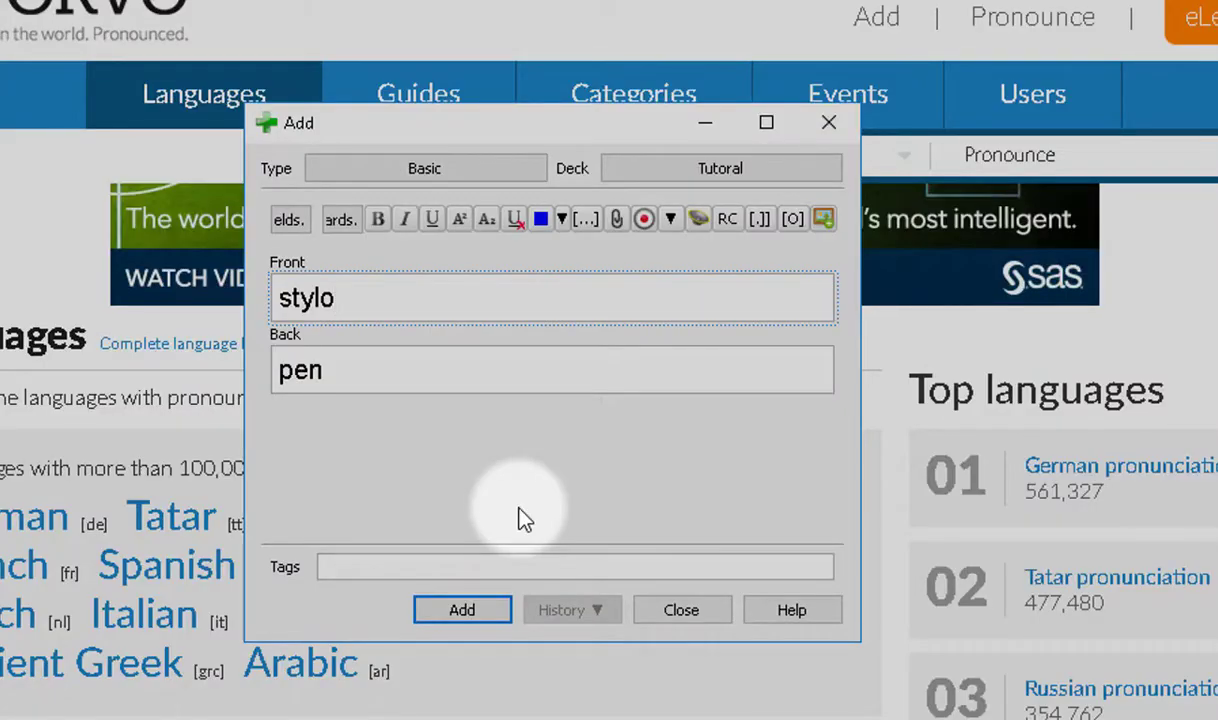
key("F5")
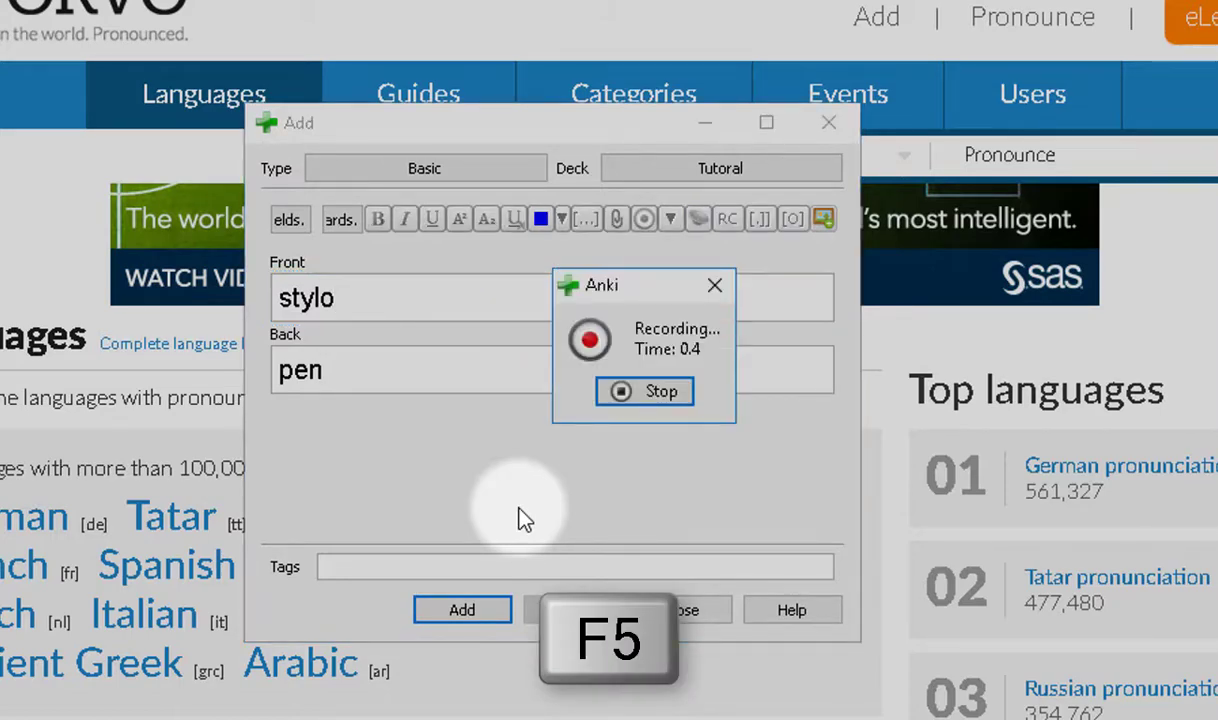
key("Return")
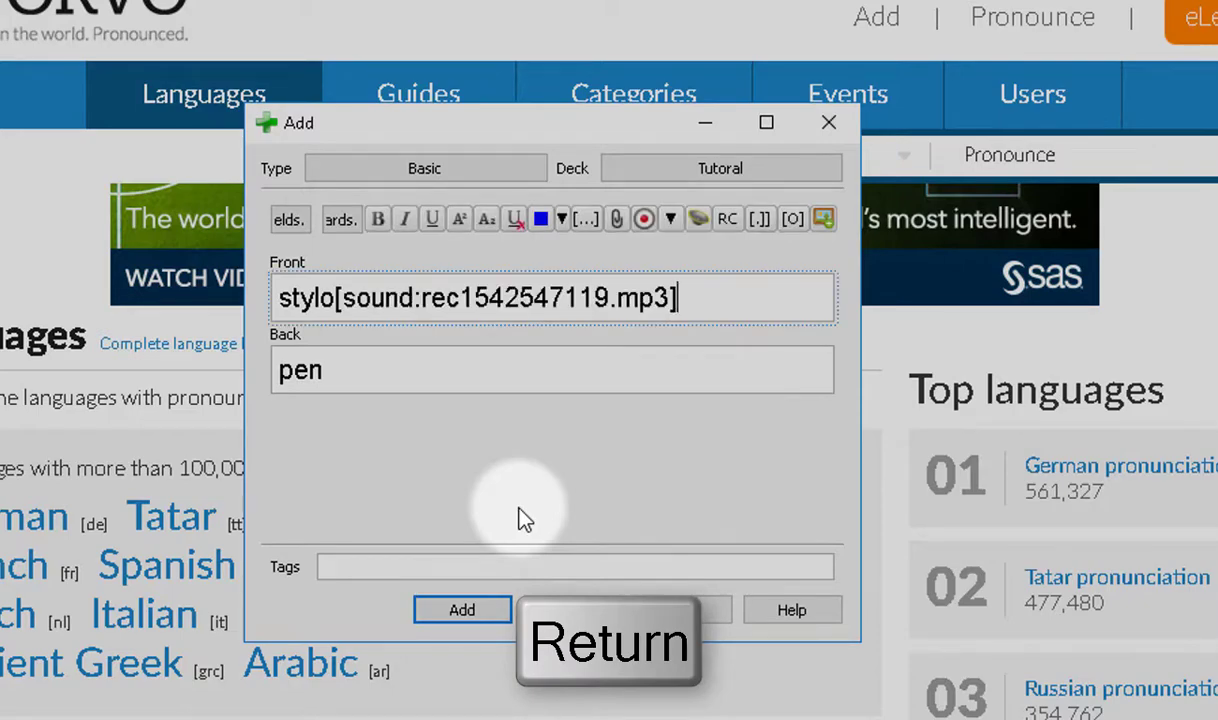
- Delete the recorded sound tag from the Front field, leaving only the word "stylo"
key("BackSpace")
key("BackSpace")
key("BackSpace")
key("BackSpace")
key("BackSpace")
key("BackSpace")
key("BackSpace")
key("BackSpace")
key("BackSpace")
key("BackSpace")
key("BackSpace")
key("BackSpace")
key("BackSpace")
key("BackSpace")
key("BackSpace")
key("BackSpace")
key("BackSpace")
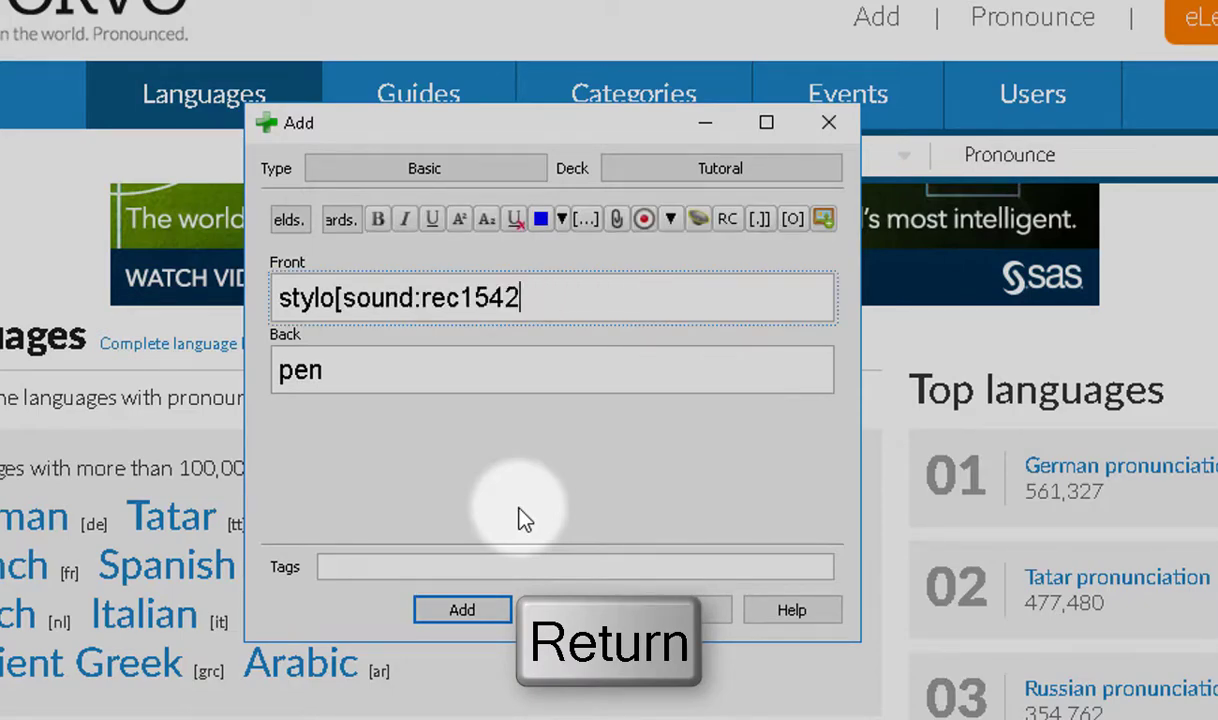
key("BackSpace")
key("BackSpace")
key("BackSpace")
key("BackSpace")
key("BackSpace")
key("BackSpace")
key("BackSpace")
key("BackSpace")
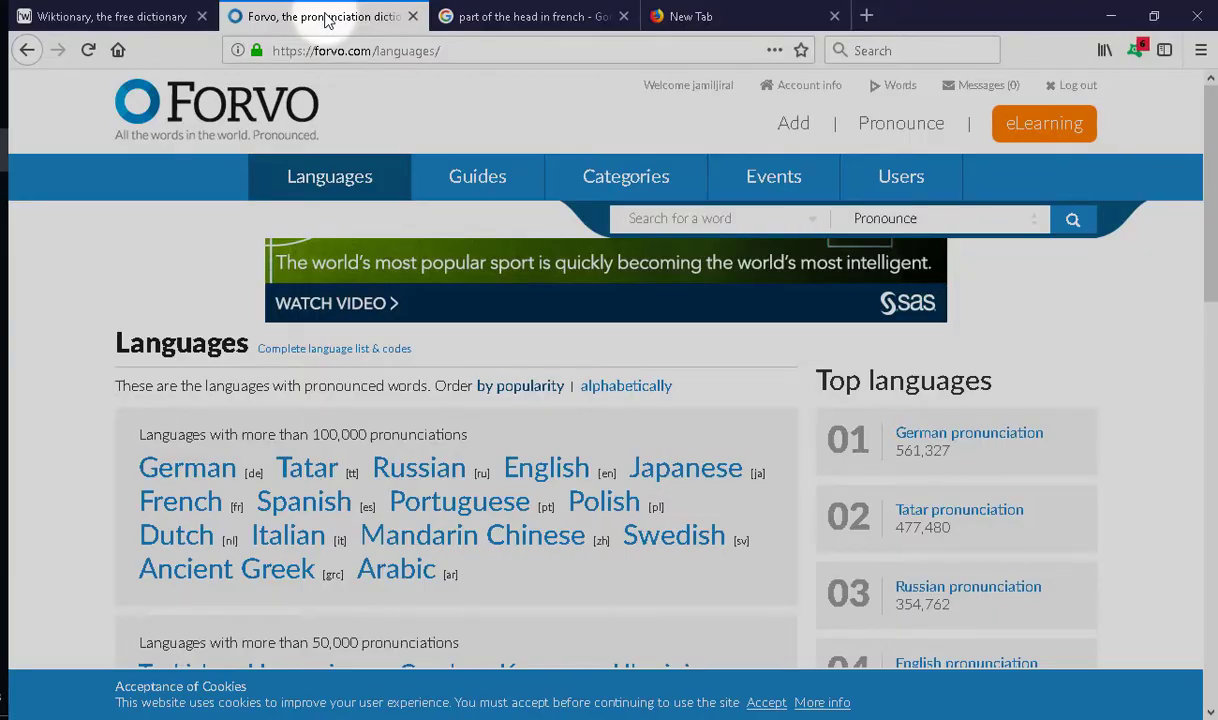
- Switch to Forvo in the browser, search its French pronunciation dictionary for "stylo", and open the pronunciations of Stylo
left_click(660, 218)
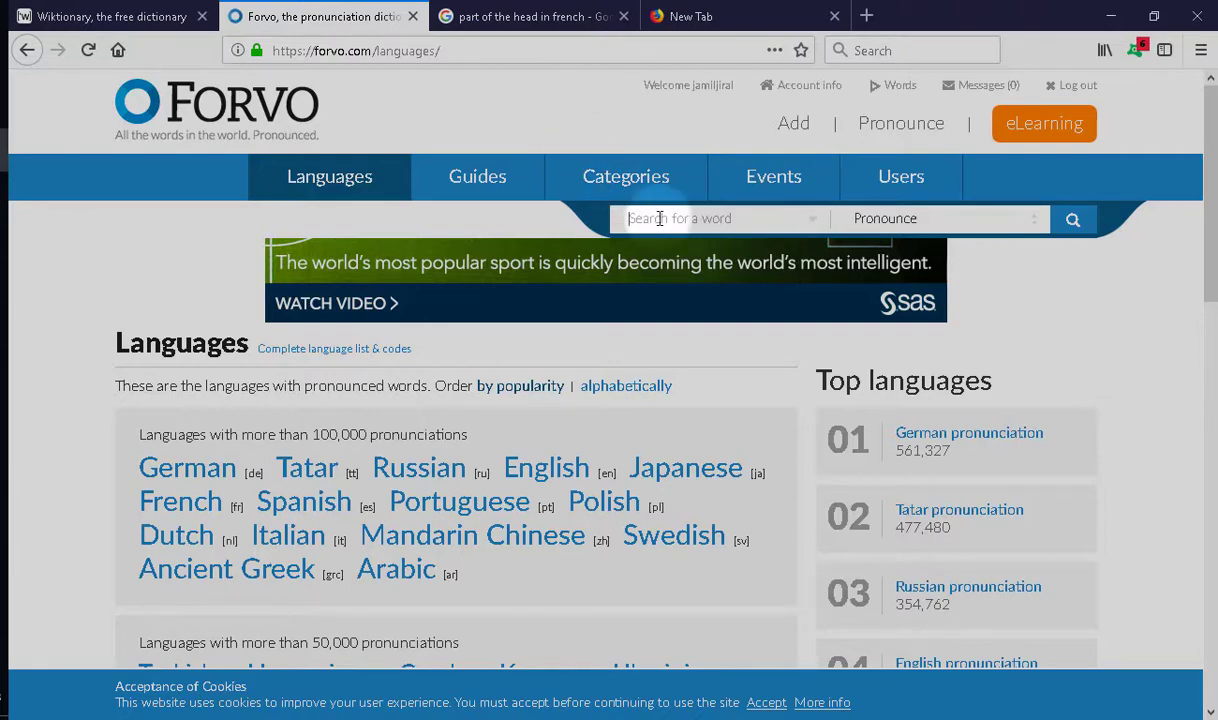
left_click(1087, 622)
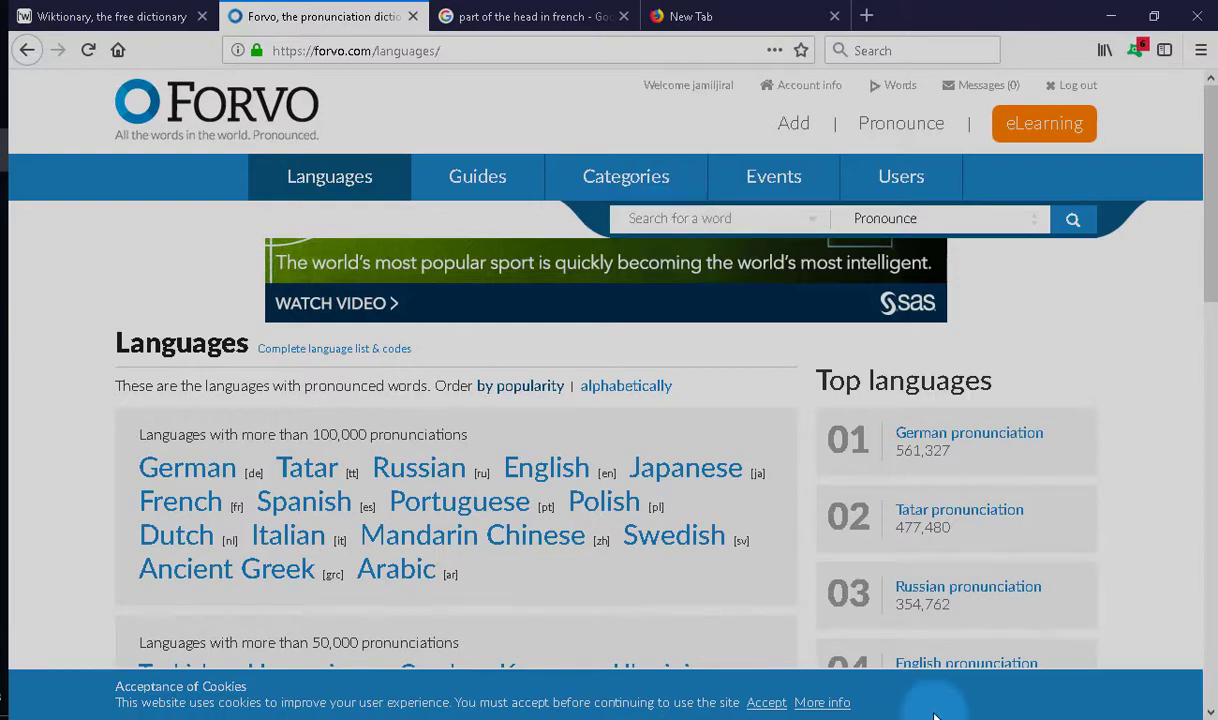
left_click(190, 515)
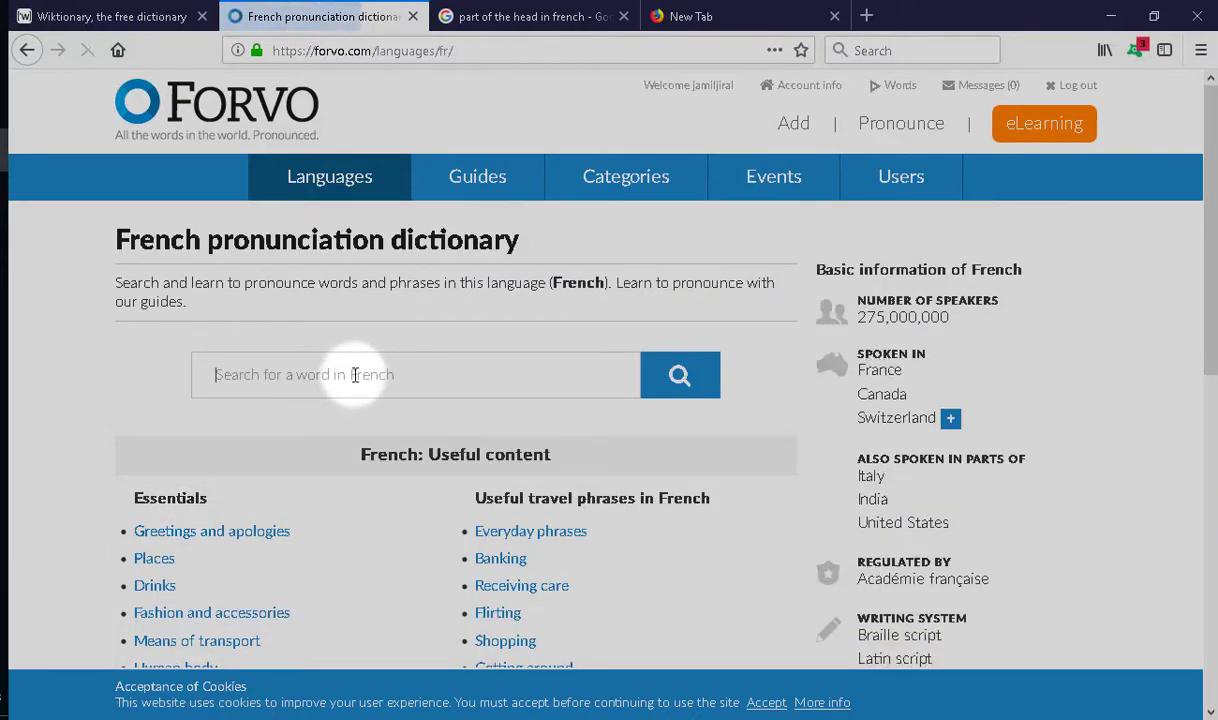
type("stylo")
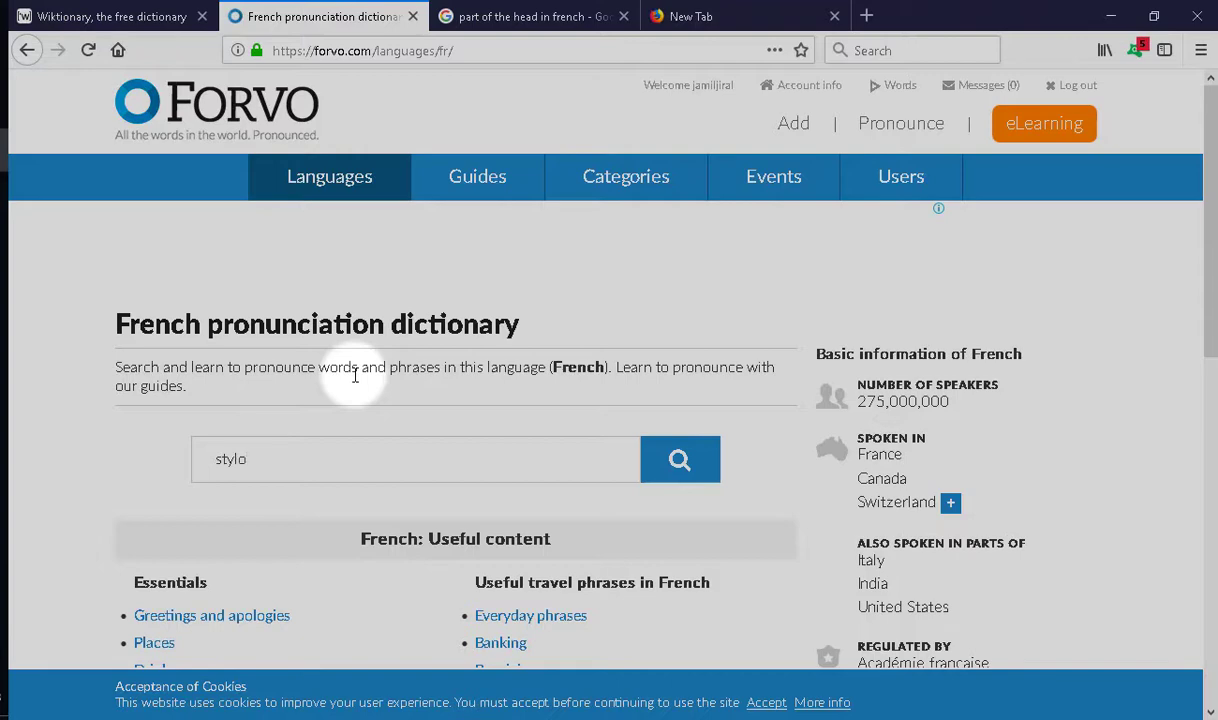
left_click(680, 466)
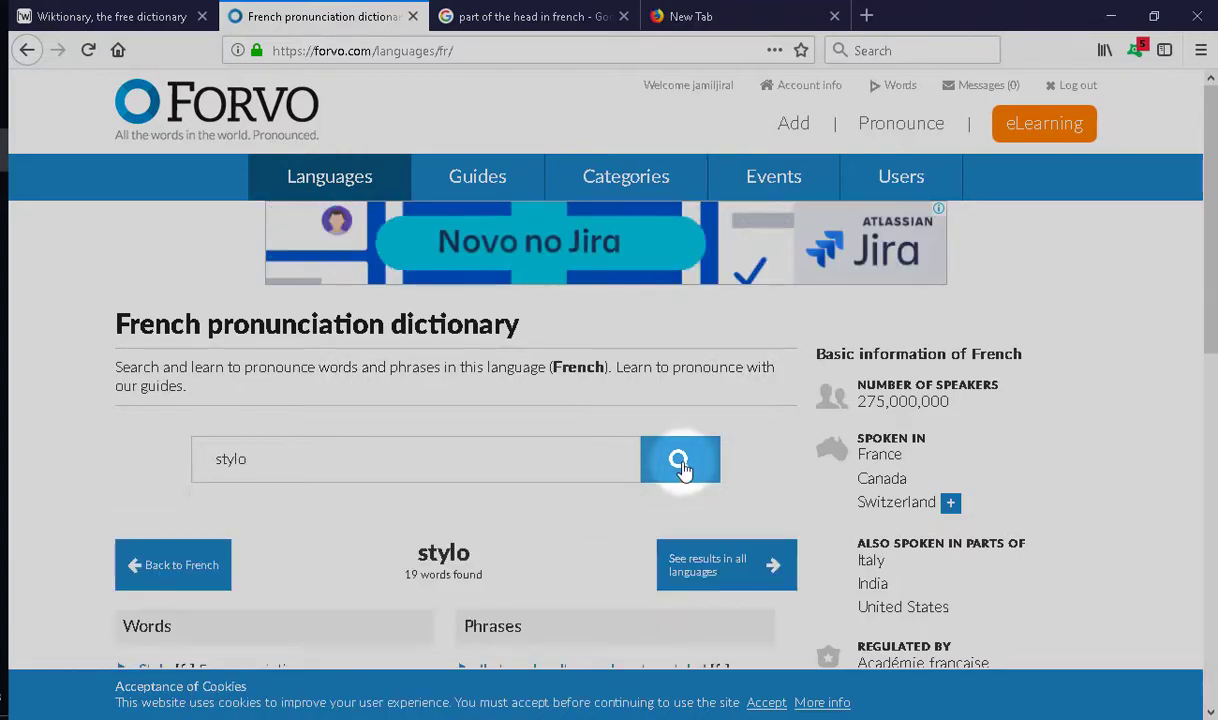
scroll(680, 466, "down", 2)
scroll(683, 470, "down", 3)
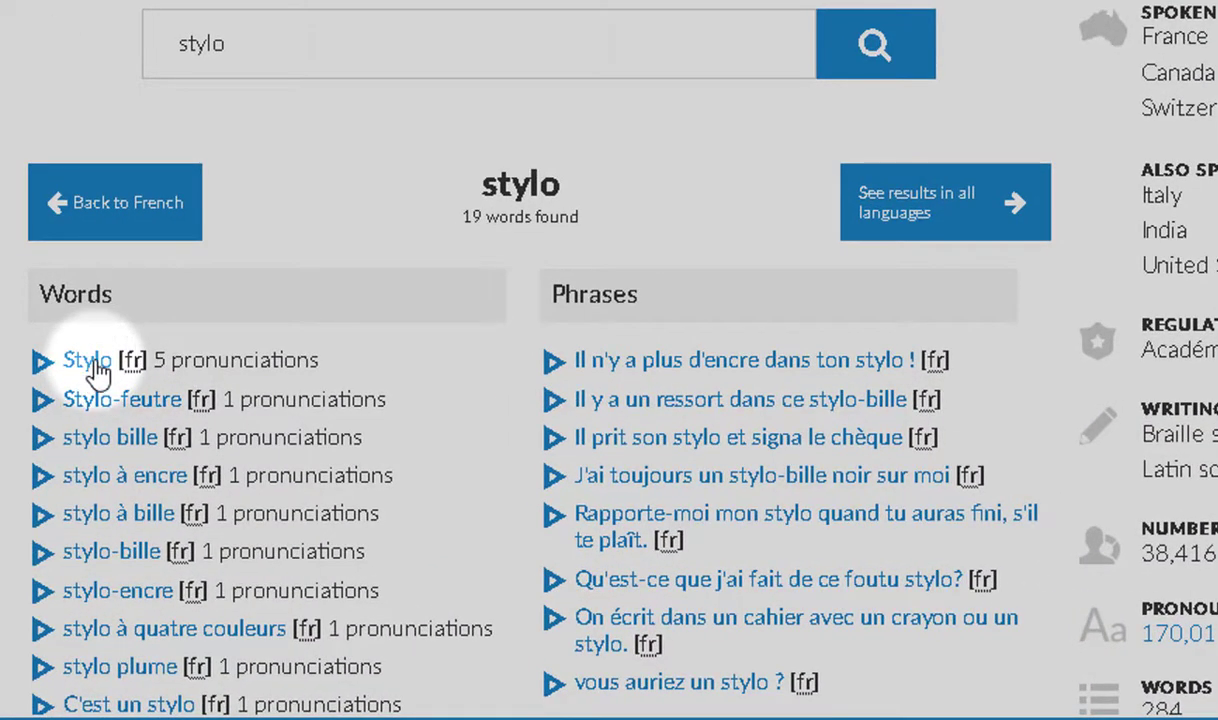
left_click(90, 362)
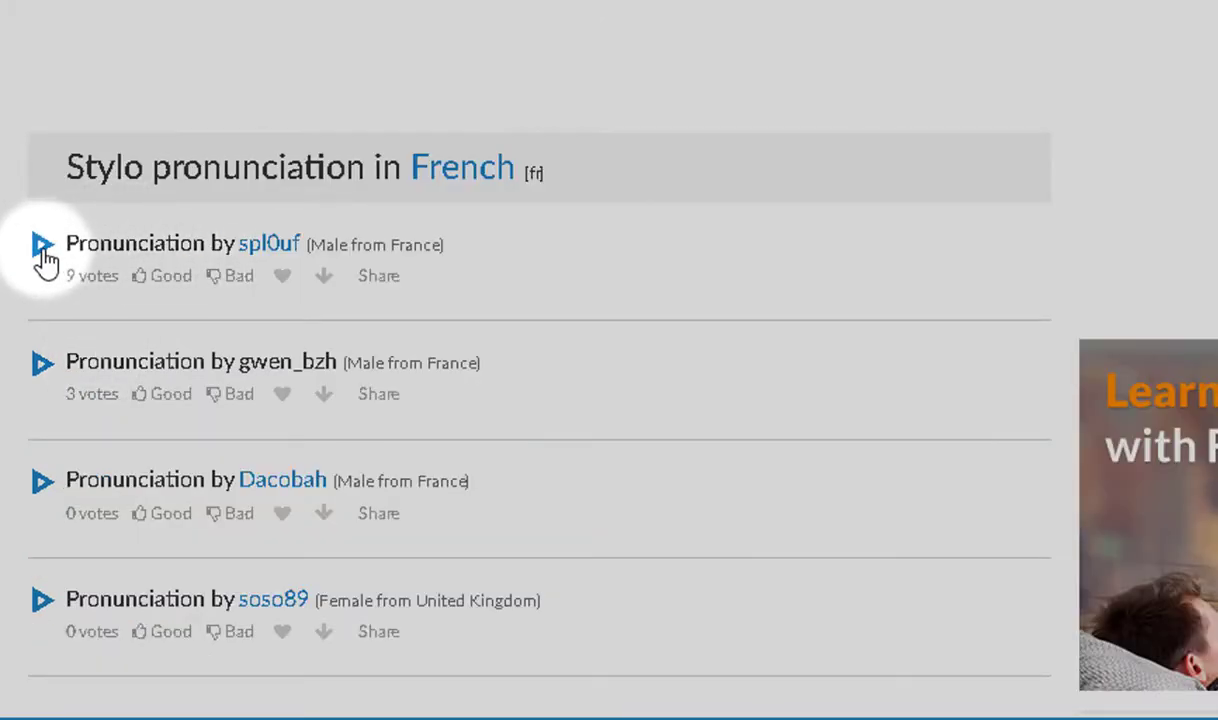
- Download the MP3 of the French pronunciation of Stylo with 9 votes from Forvo, saving it as pronunciation_fr_stylo.mp3 in Downloads
scroll(44, 264, "down", 1)
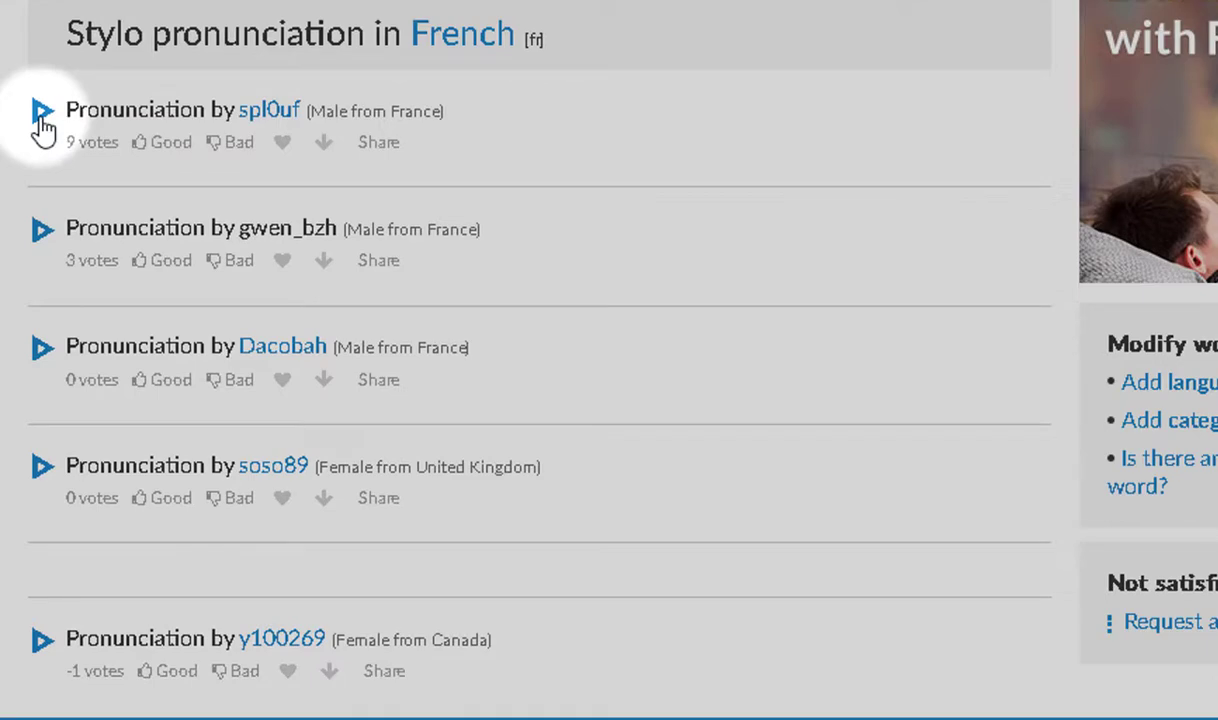
scroll(44, 130, "up", 1)
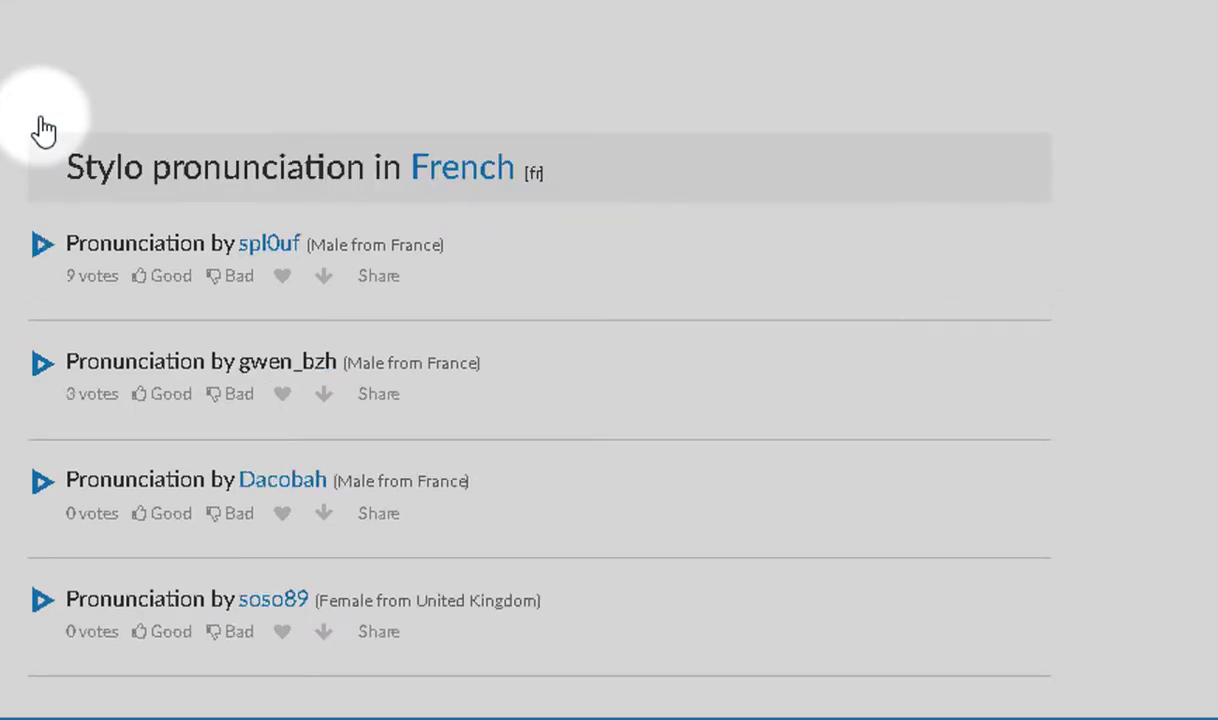
left_click(325, 277)
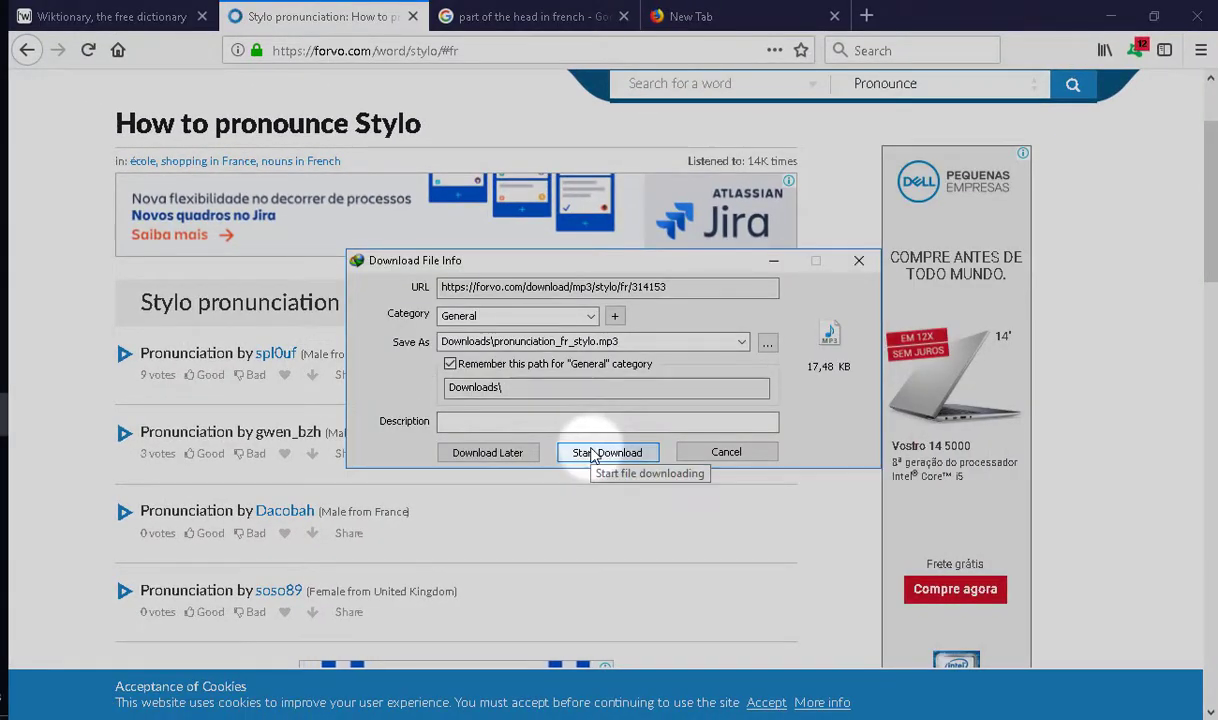
left_click(606, 452)
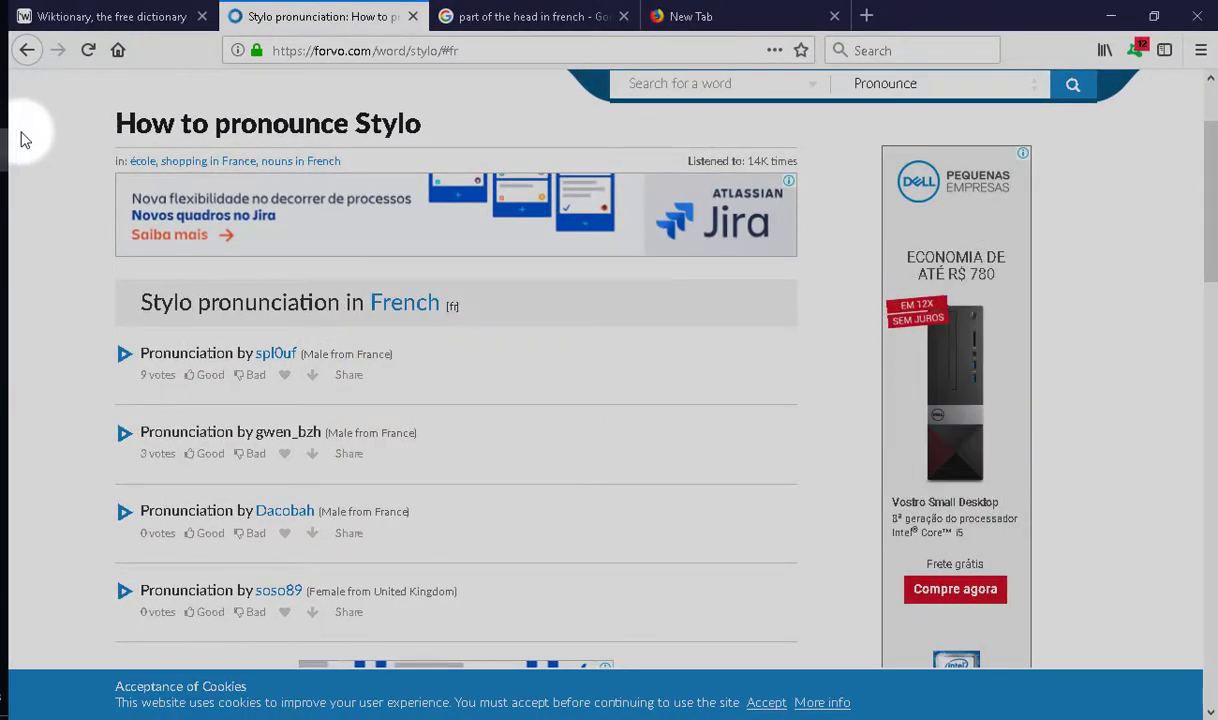
- Return to Anki's Add window and insert pronunciation_fr_stylo from the Downloads folder after "stylo" in the Front field
mouse_move(3, 193)
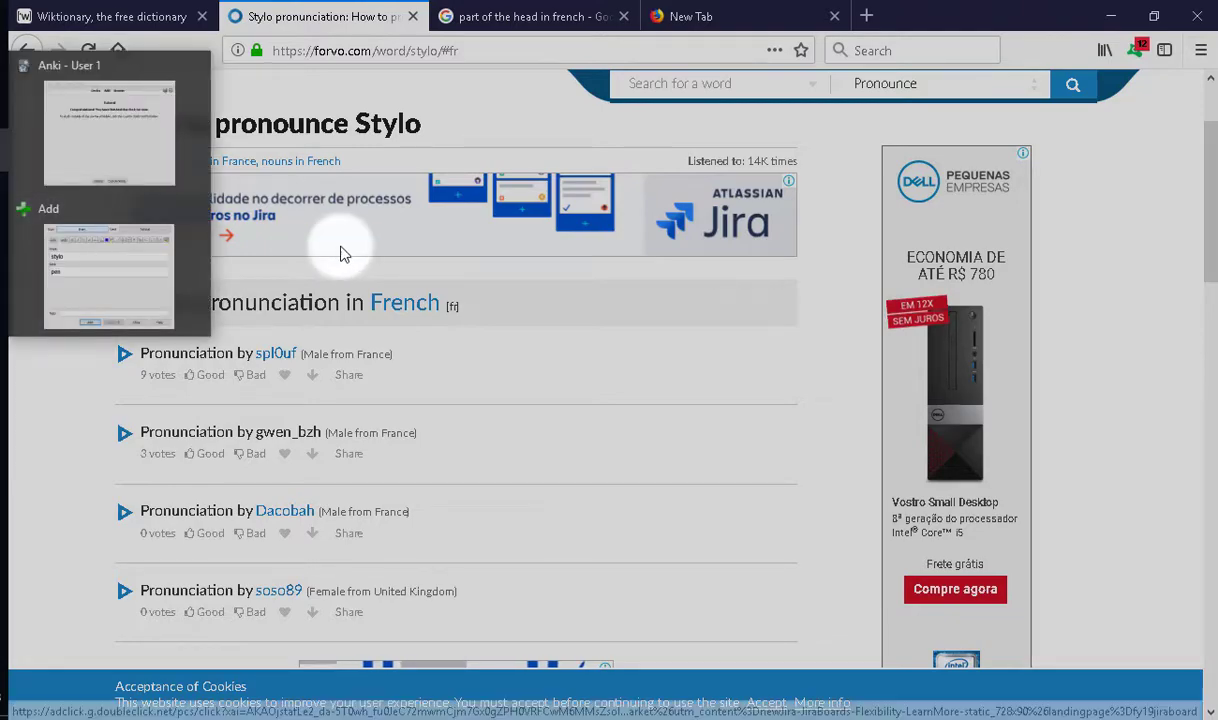
key("alt+Tab")
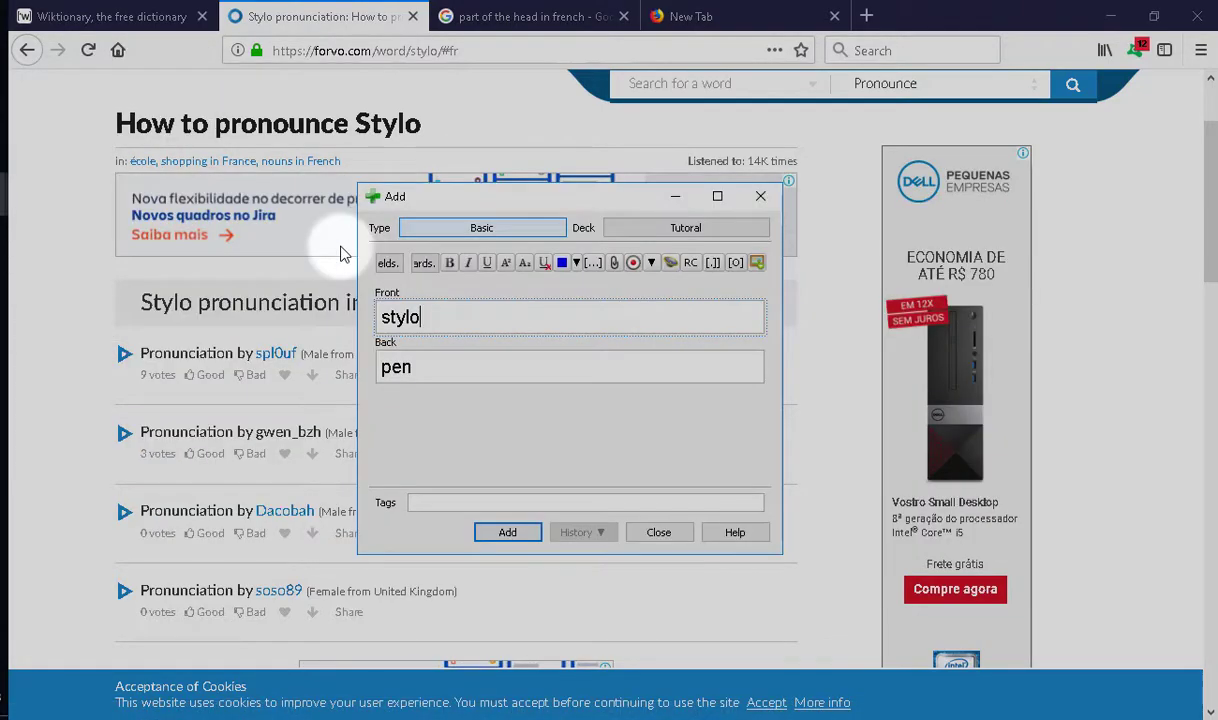
left_click(4, 103)
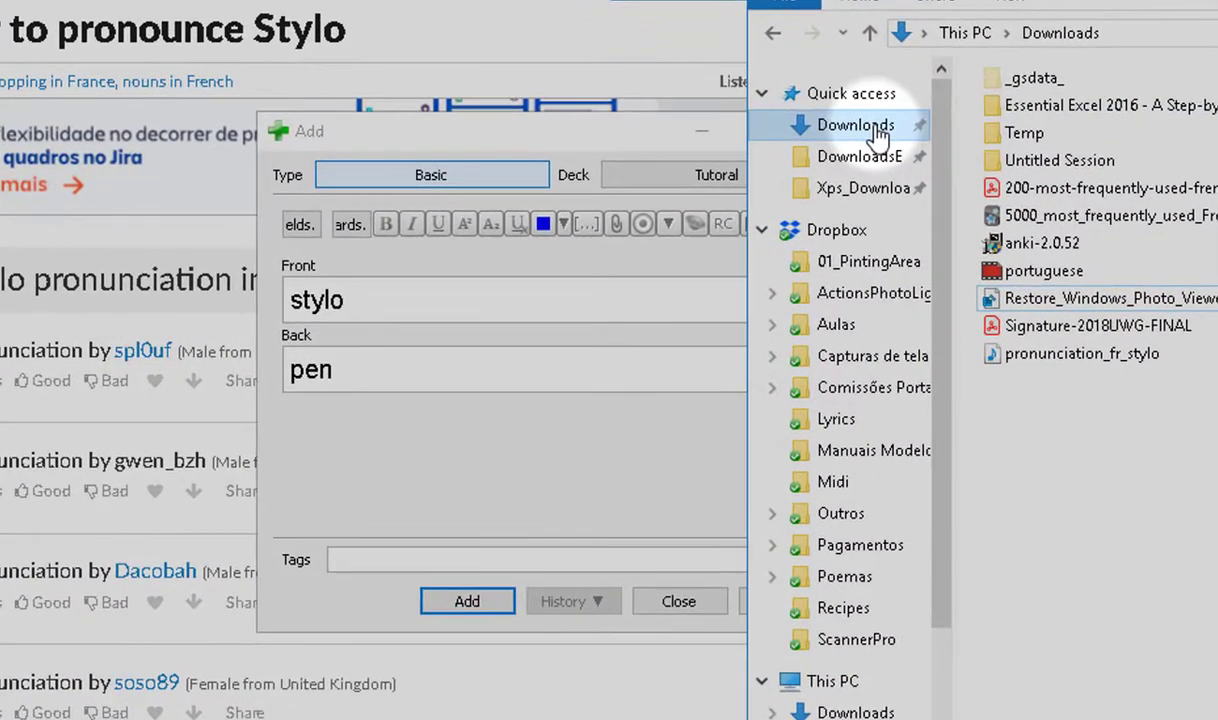
left_click(1062, 358)
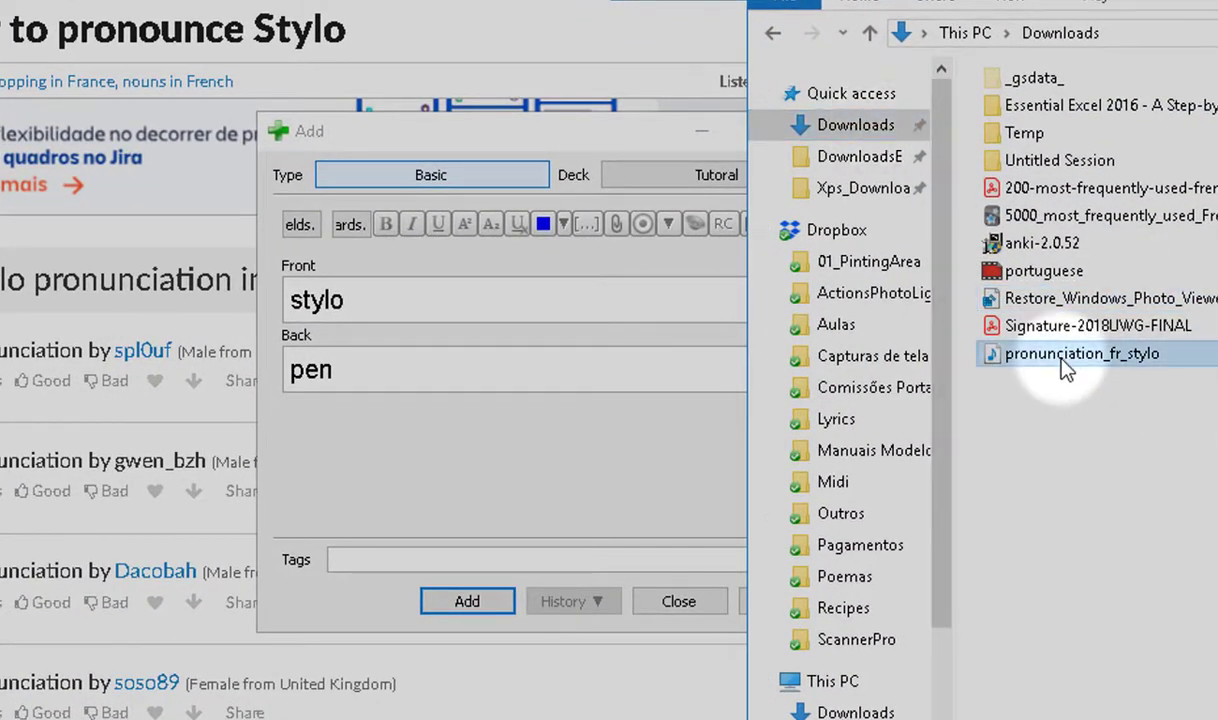
left_click_drag(1062, 360, 478, 313)
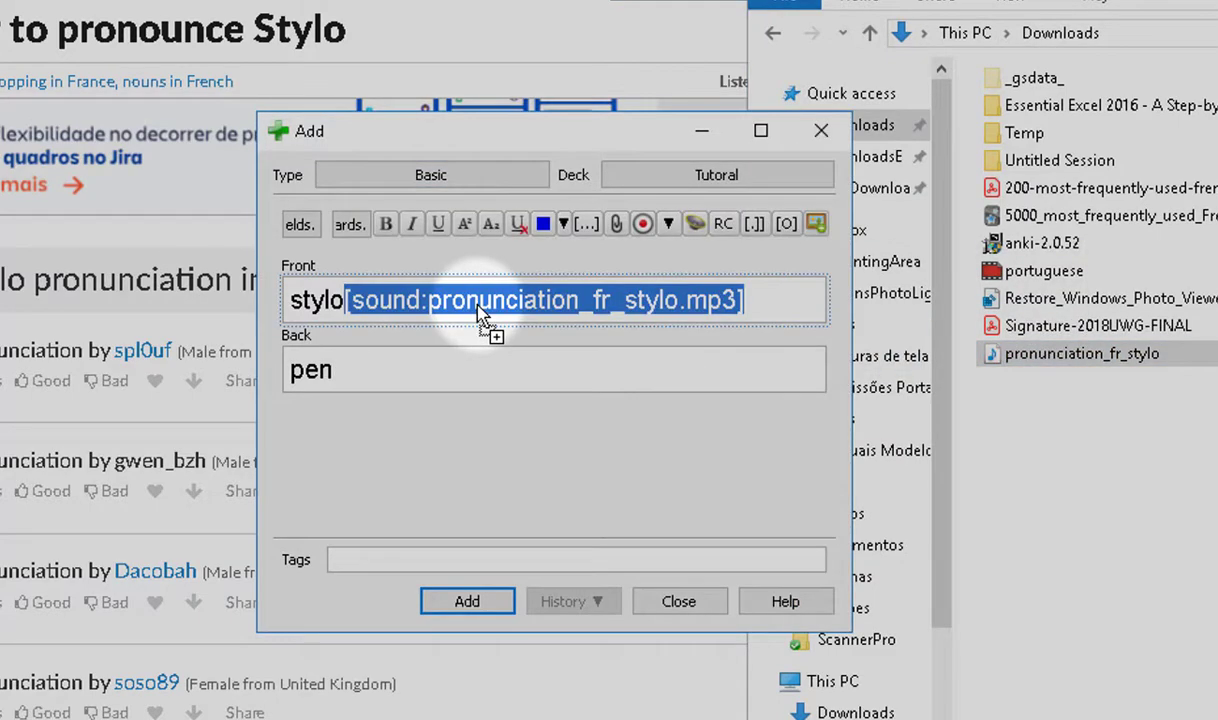
left_click(467, 378)
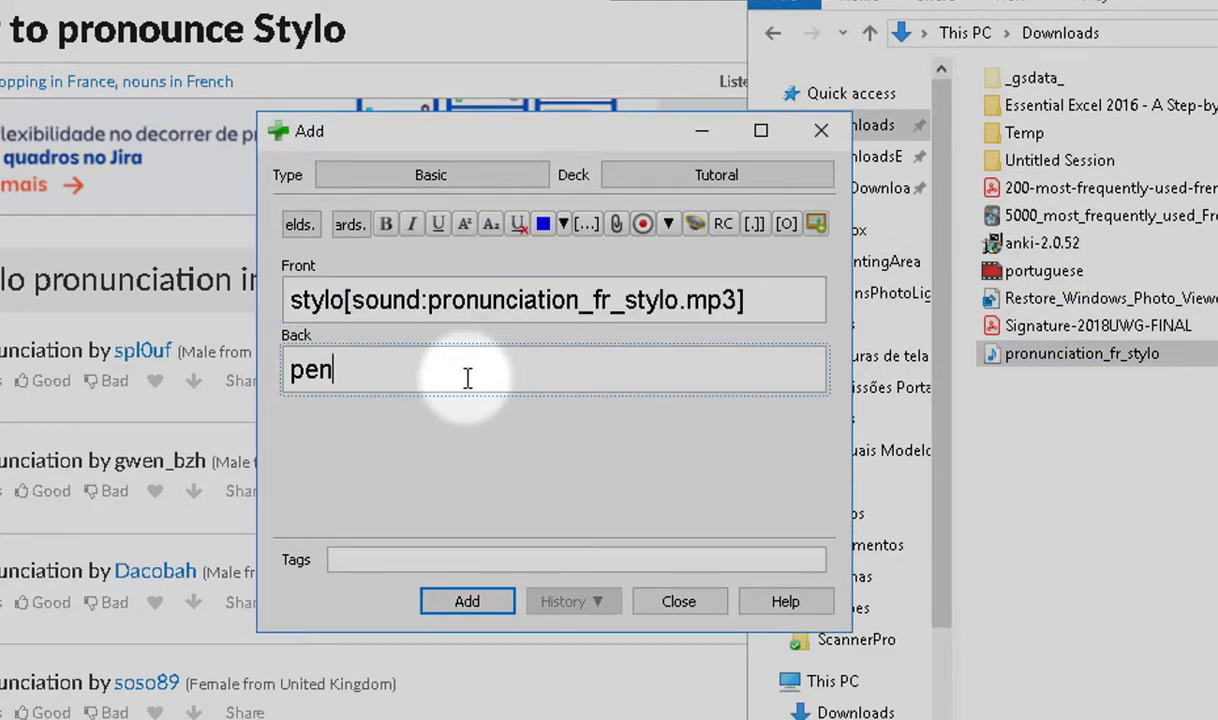
- Switch to the browser, search Google Images for "stylo", and capture the blue Bic pen picture with the Snipping Tool
left_click(740, 12)
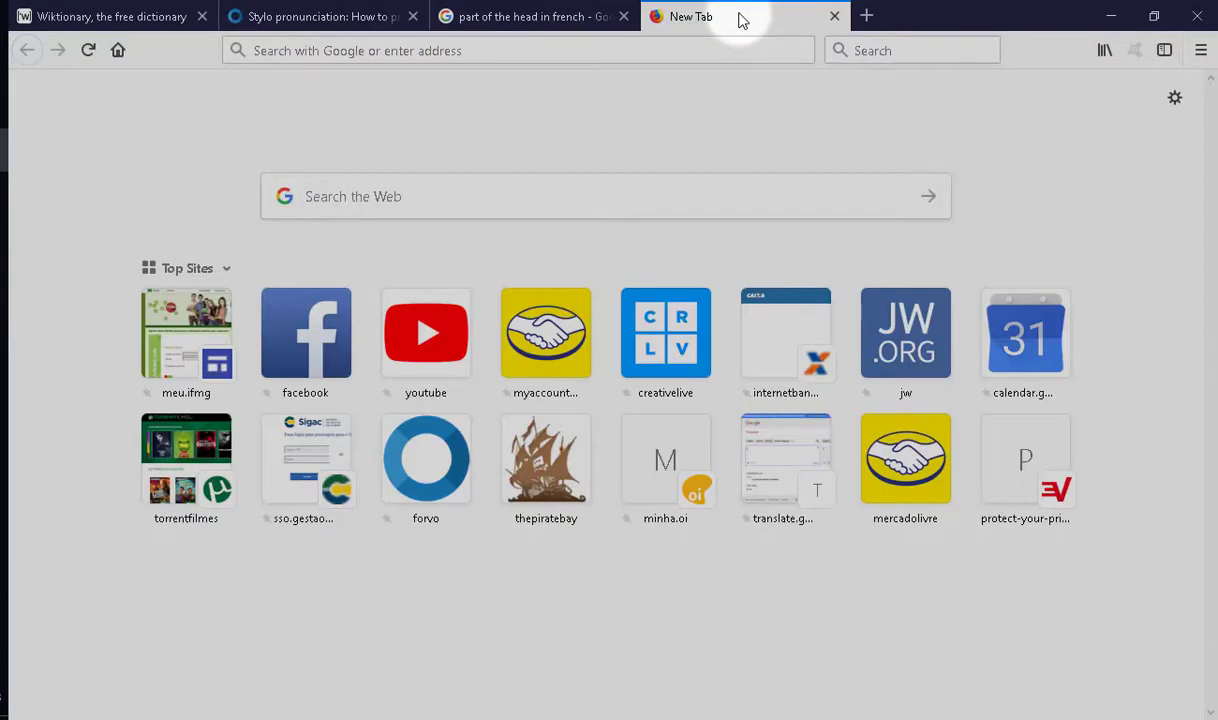
left_click(596, 190)
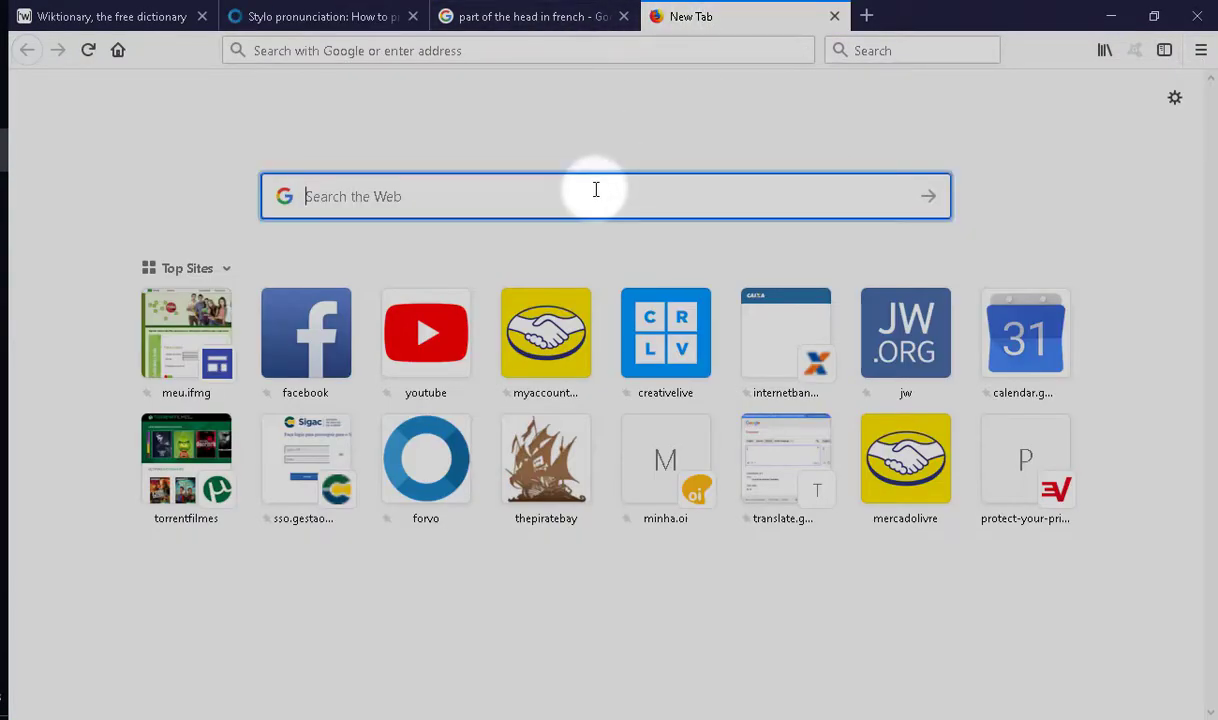
type("stylo")
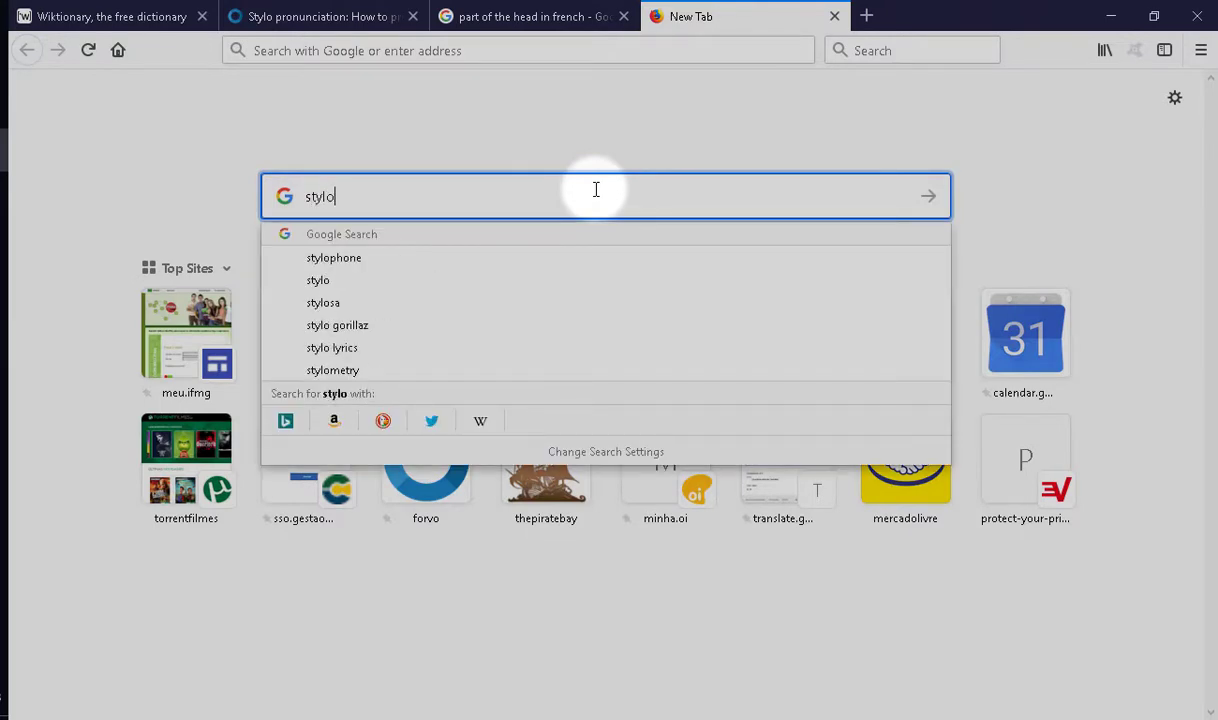
key("Return")
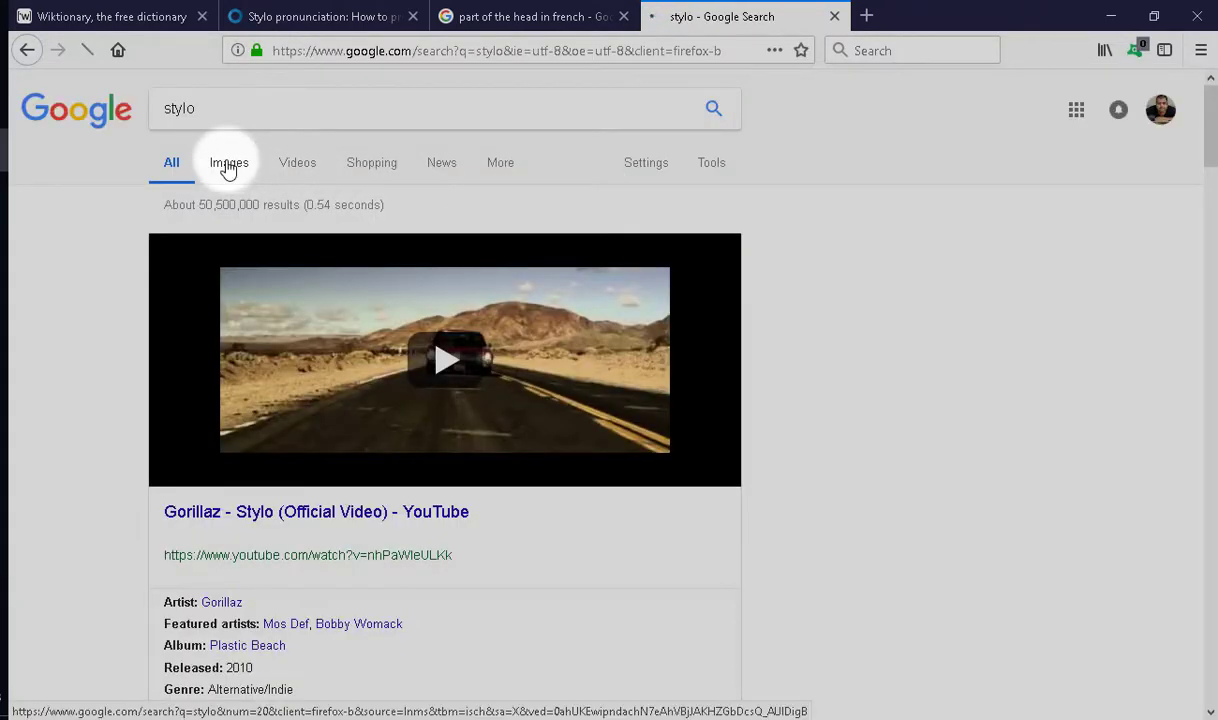
left_click(227, 167)
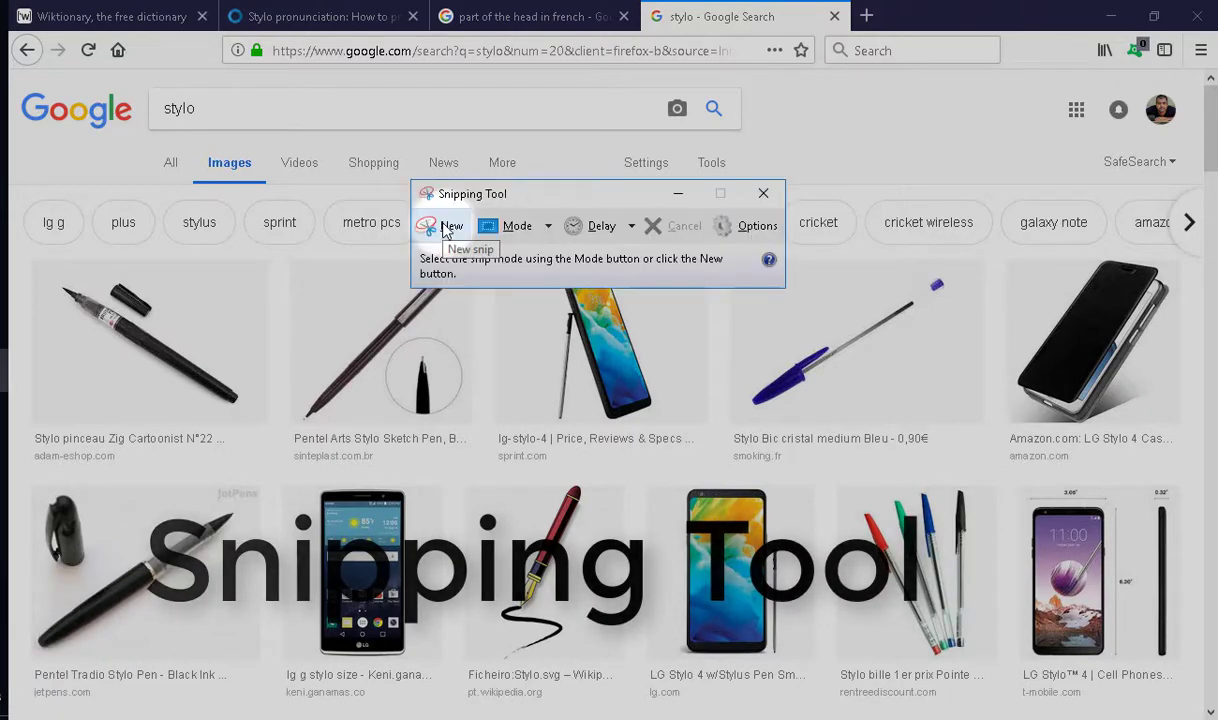
left_click(443, 225)
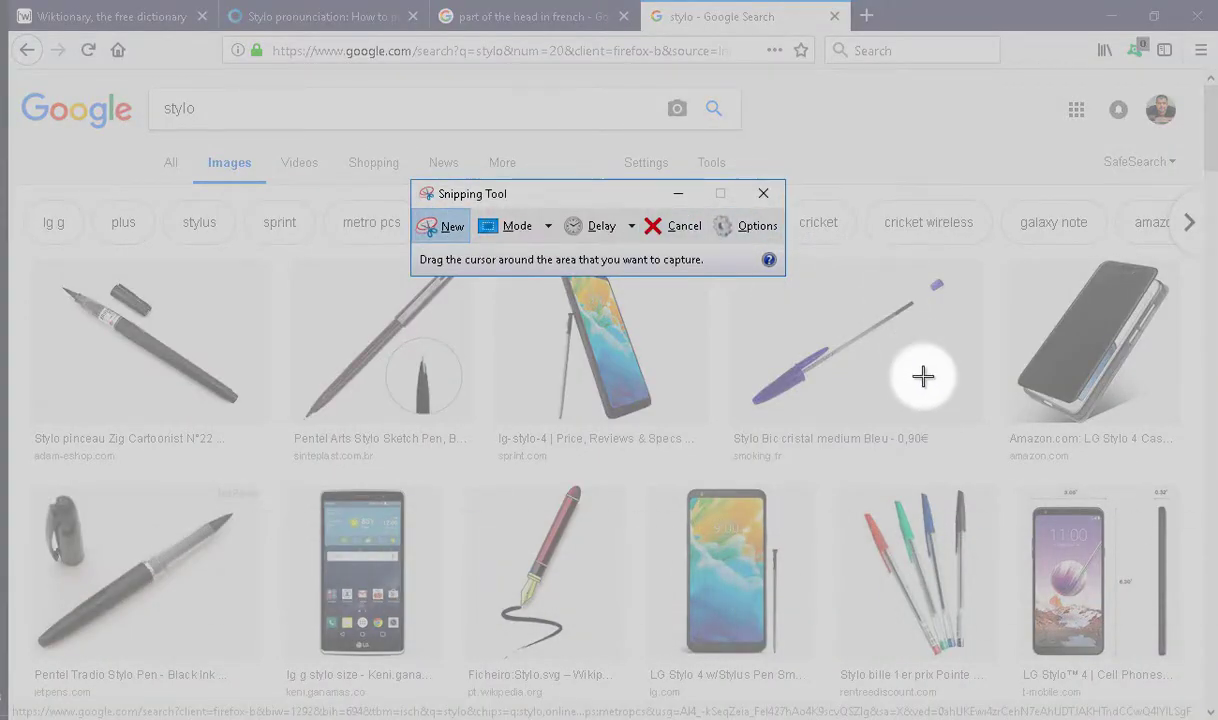
left_click_drag(951, 411, 745, 263)
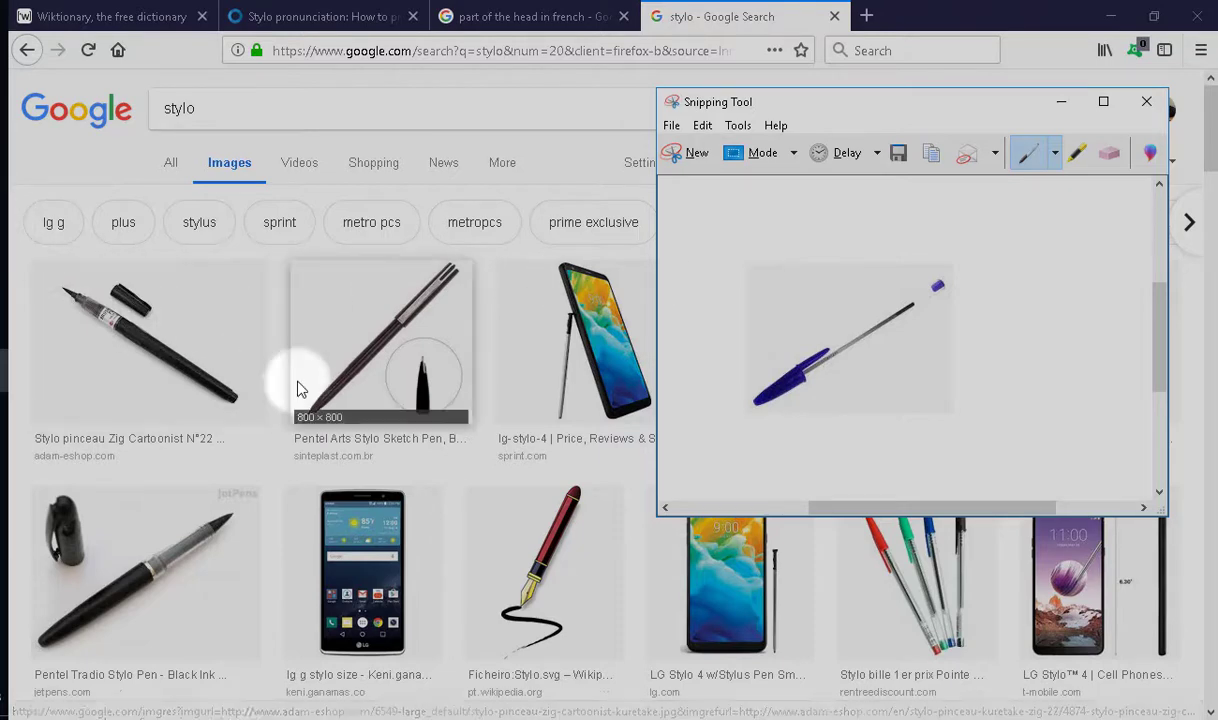
- Back in Anki, paste the captured pen picture on a new line below "pen" in the Back field and add the note
key("alt+Tab")
key("alt+Tab")
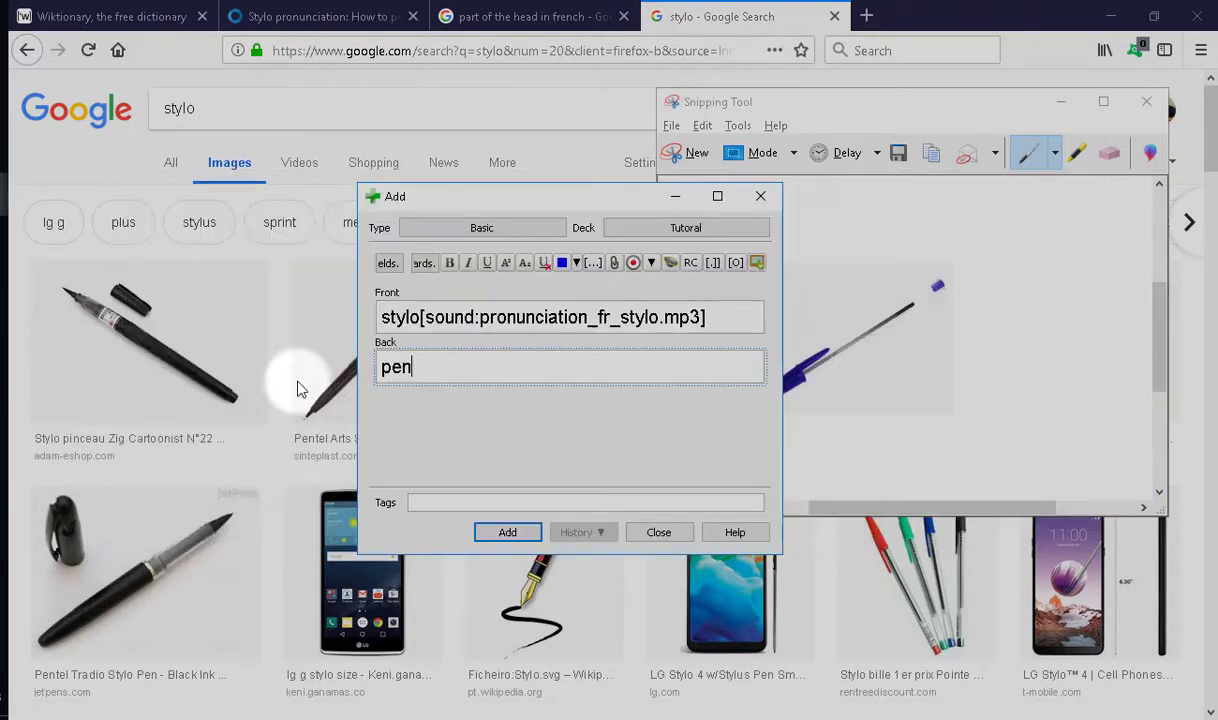
key("Return")
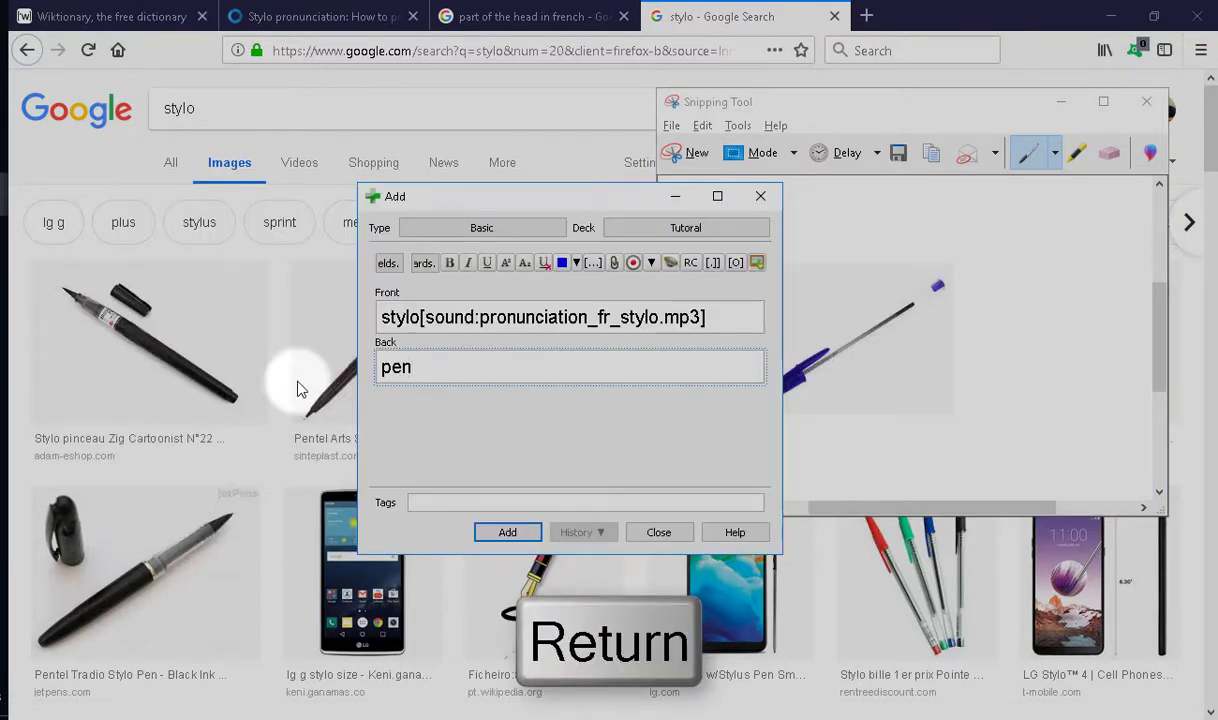
key("Return")
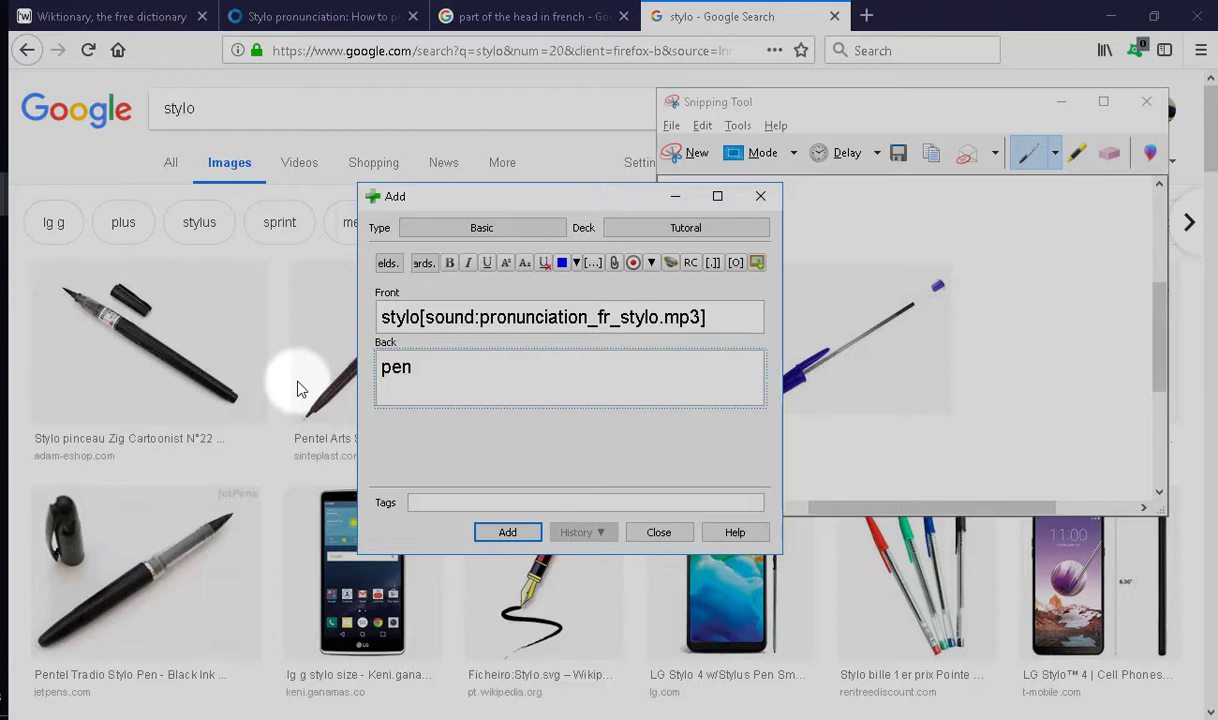
key("ctrl+v")
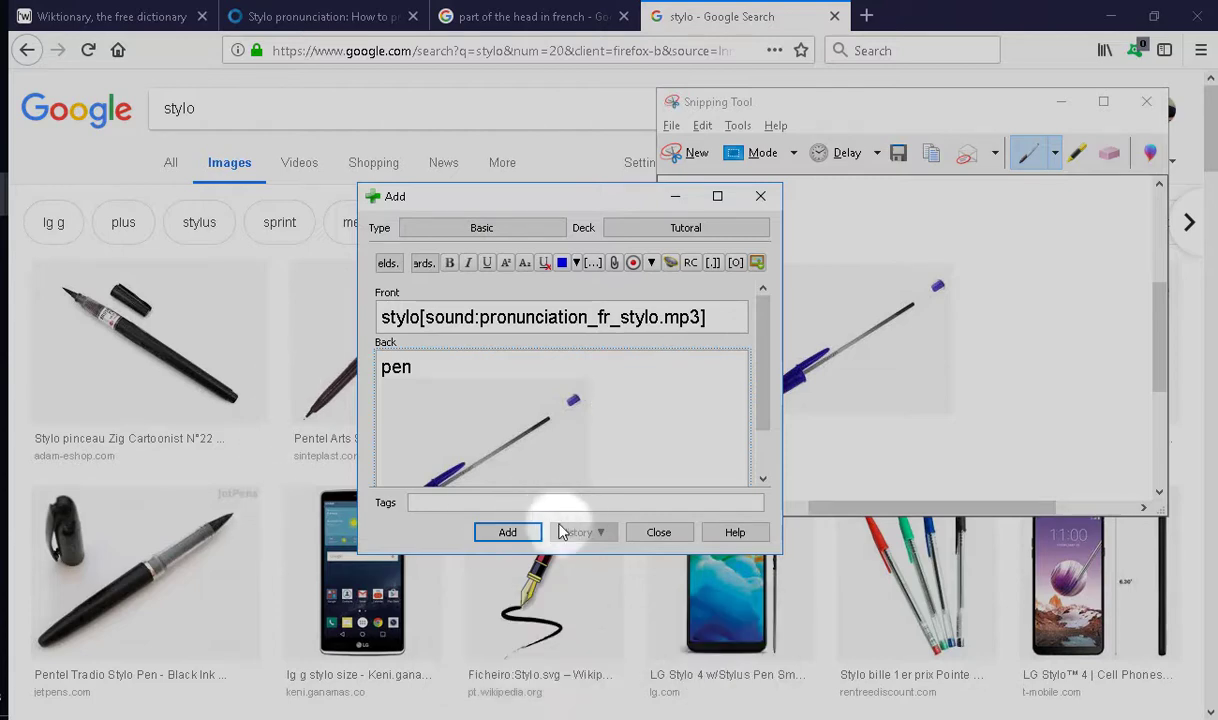
key("ctrl+Return")
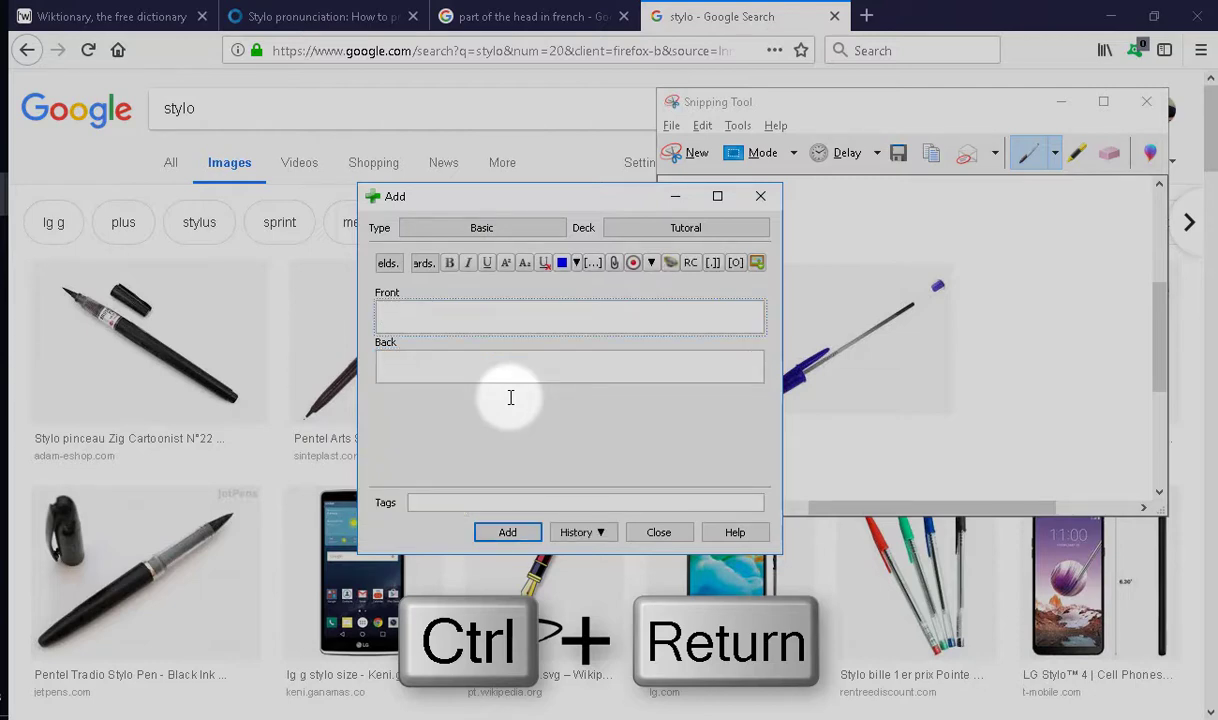
left_click(760, 197)
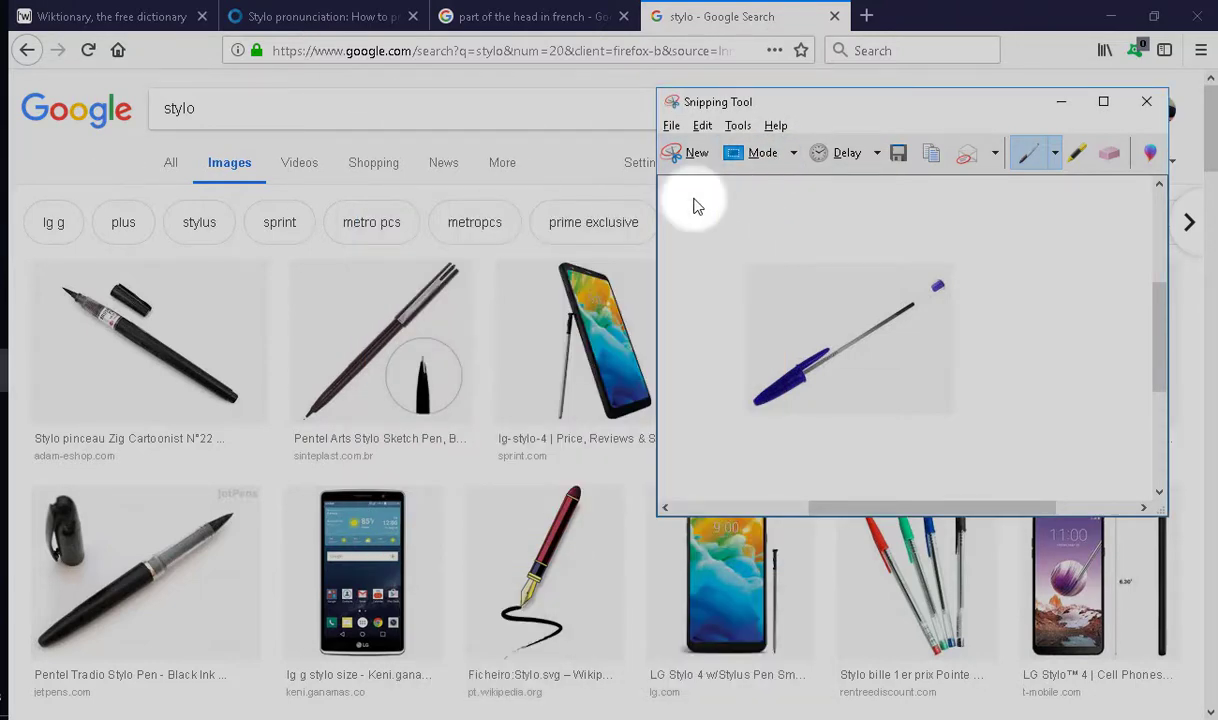
- Study the new "stylo" card in the Tutoral deck, reveal its answer, and rate it Good
key("alt+Tab")
key("Tab")
key("Tab")
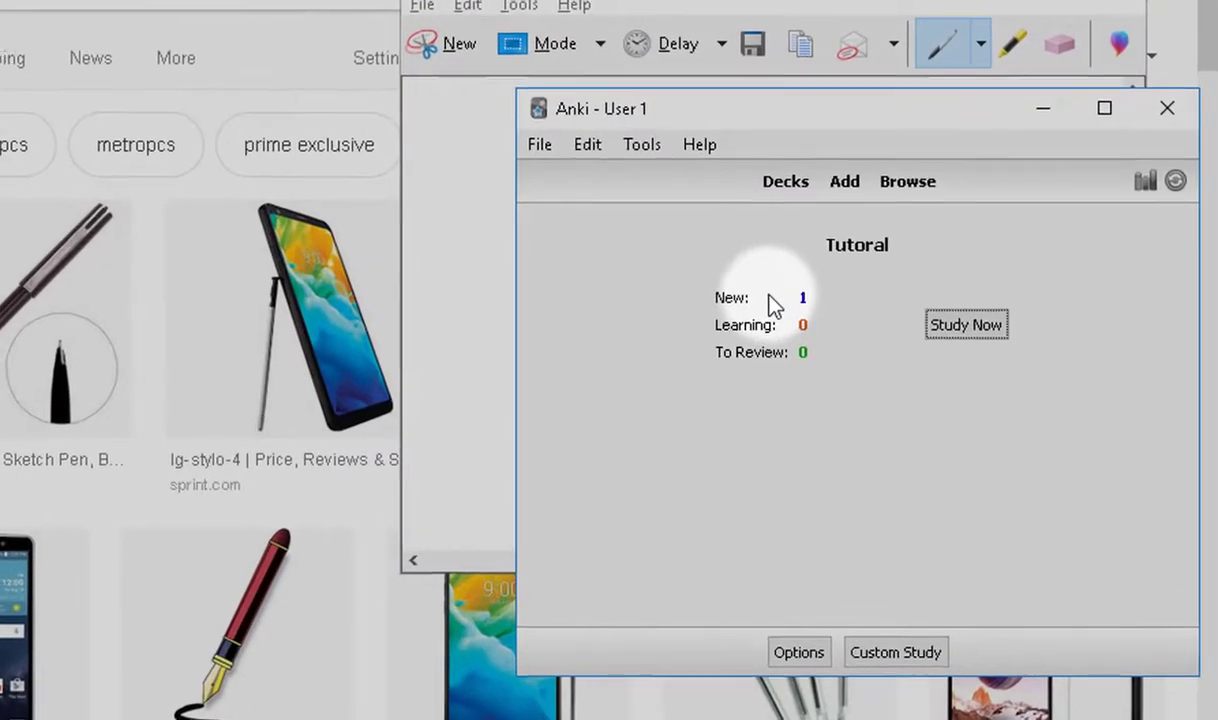
left_click(945, 324)
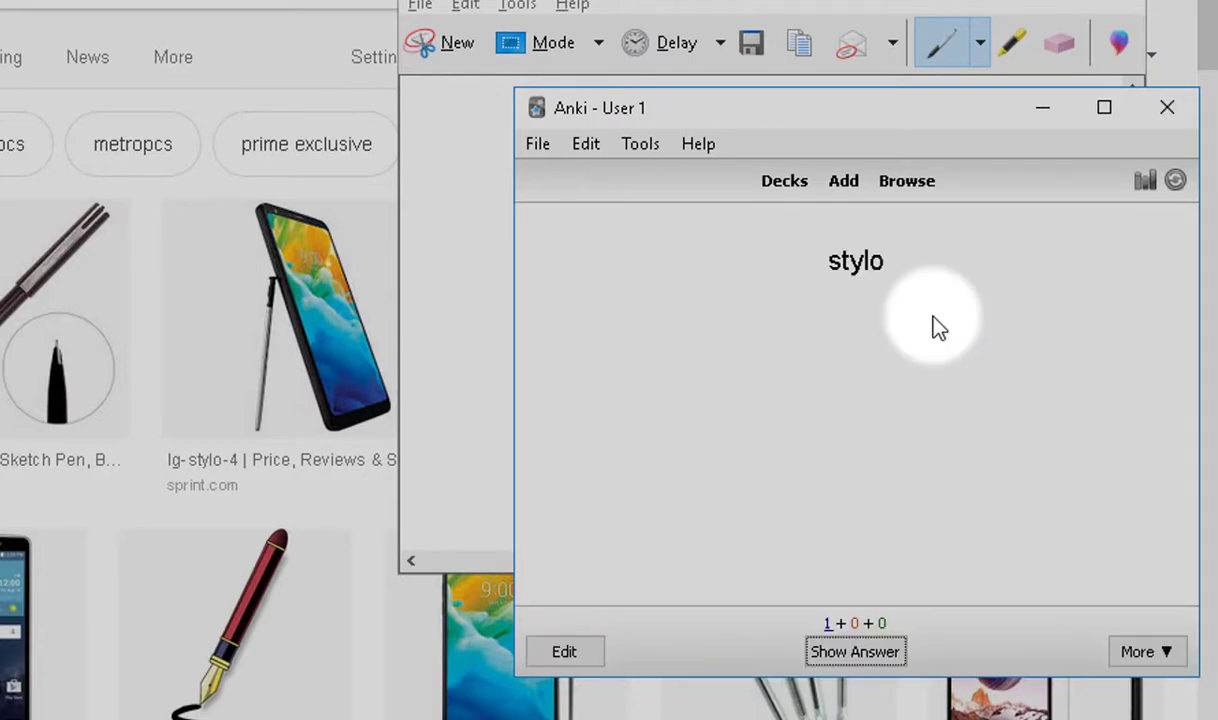
key("space")
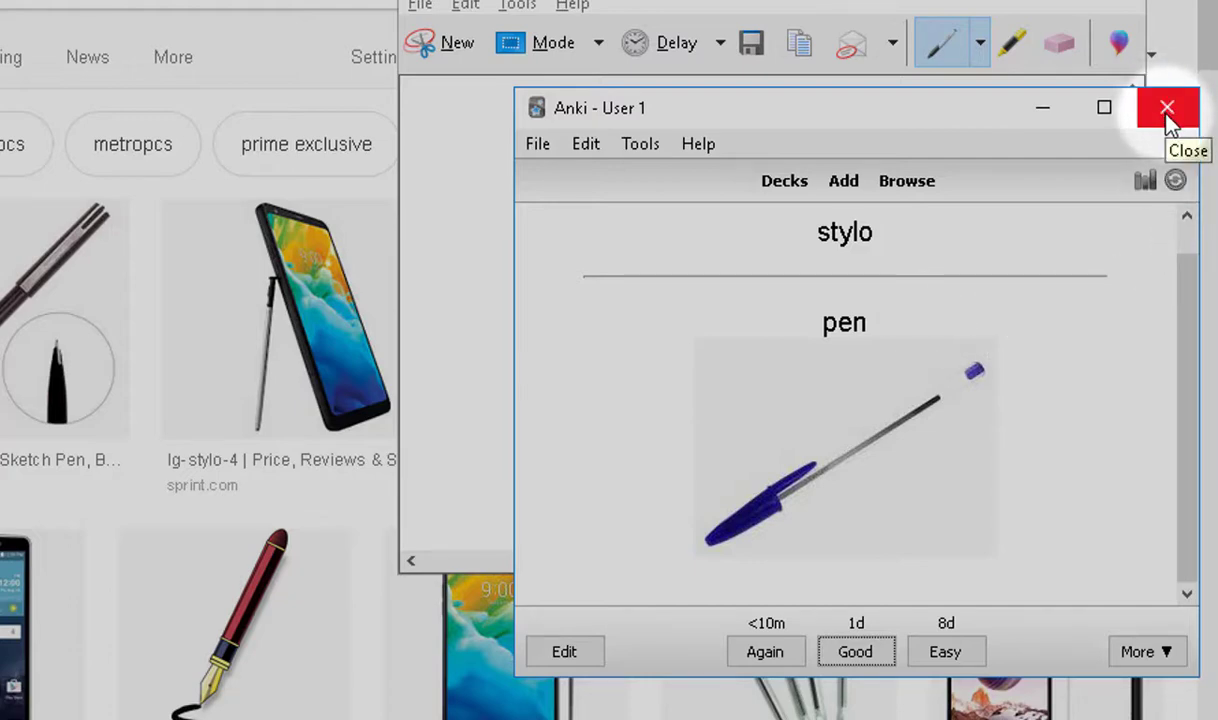
key("space")
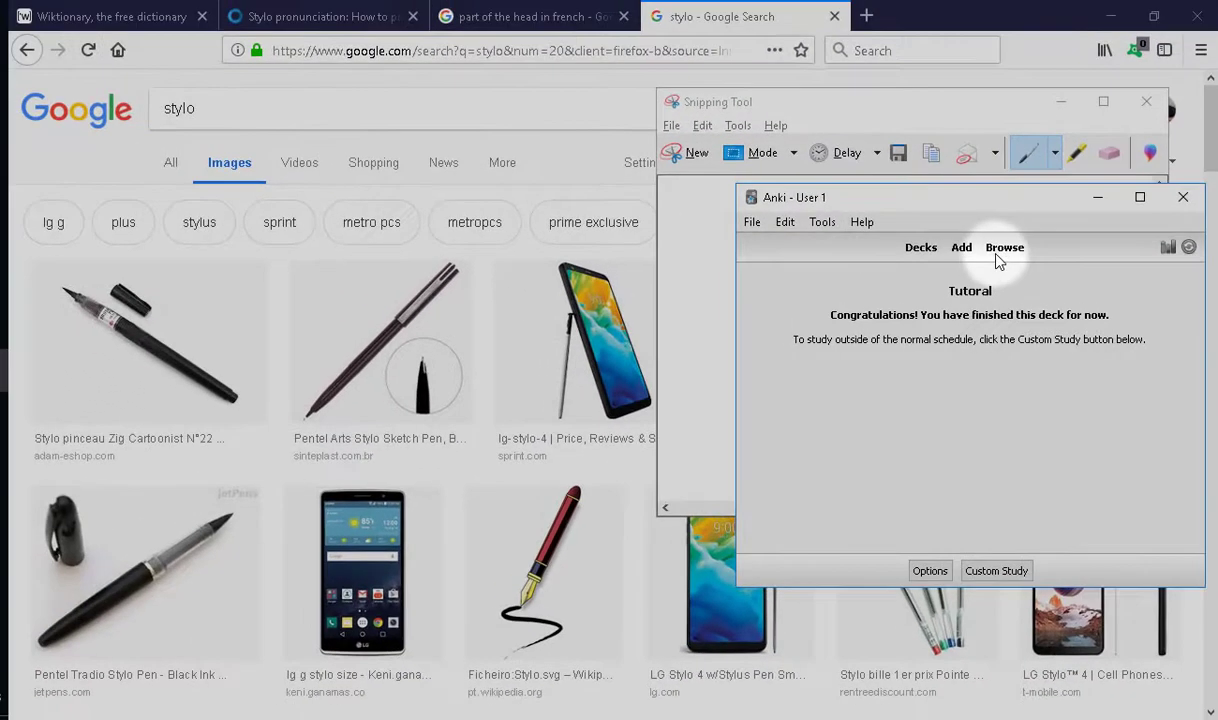
- Browse the Tutoral deck's cards and preview the front and back of "chat" and "stylo"
left_click(1003, 250)
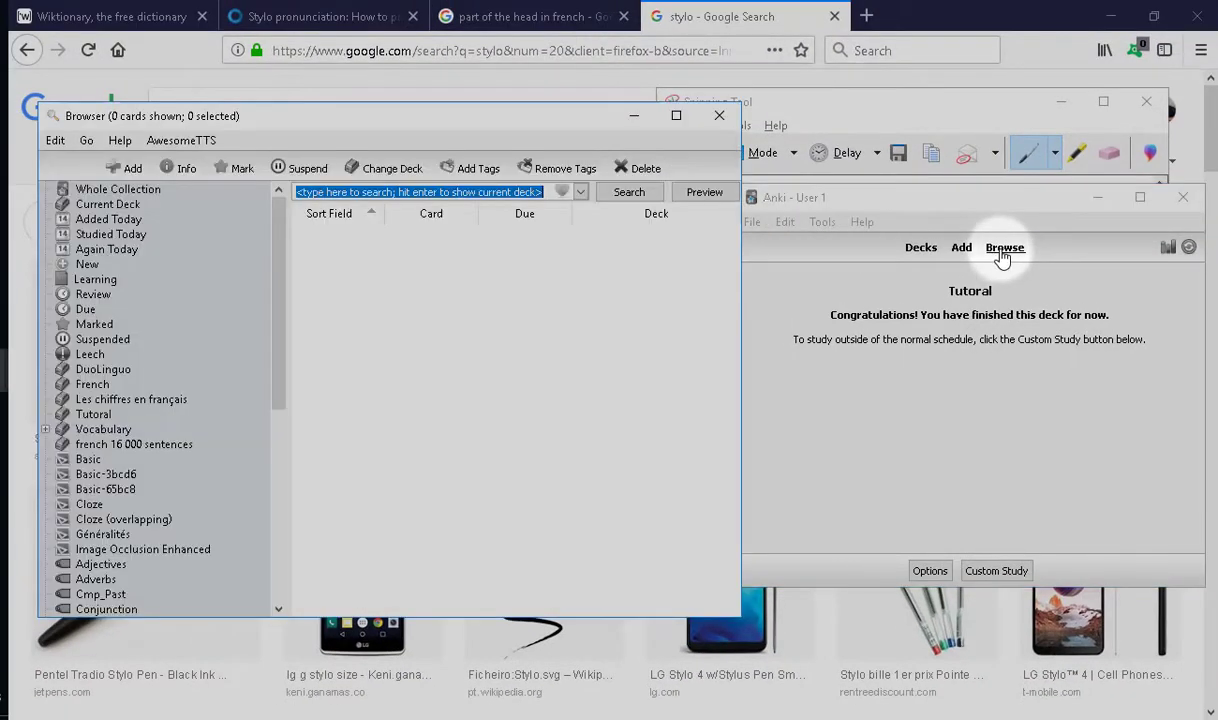
left_click(93, 414)
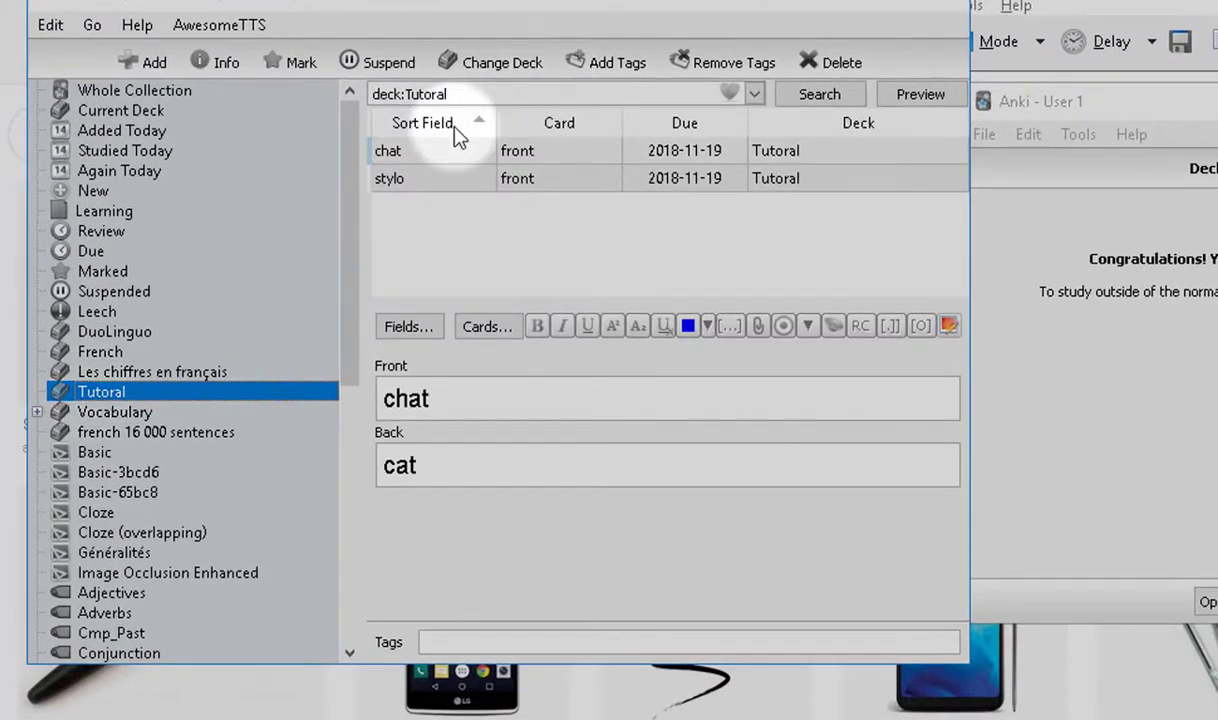
left_click(408, 158)
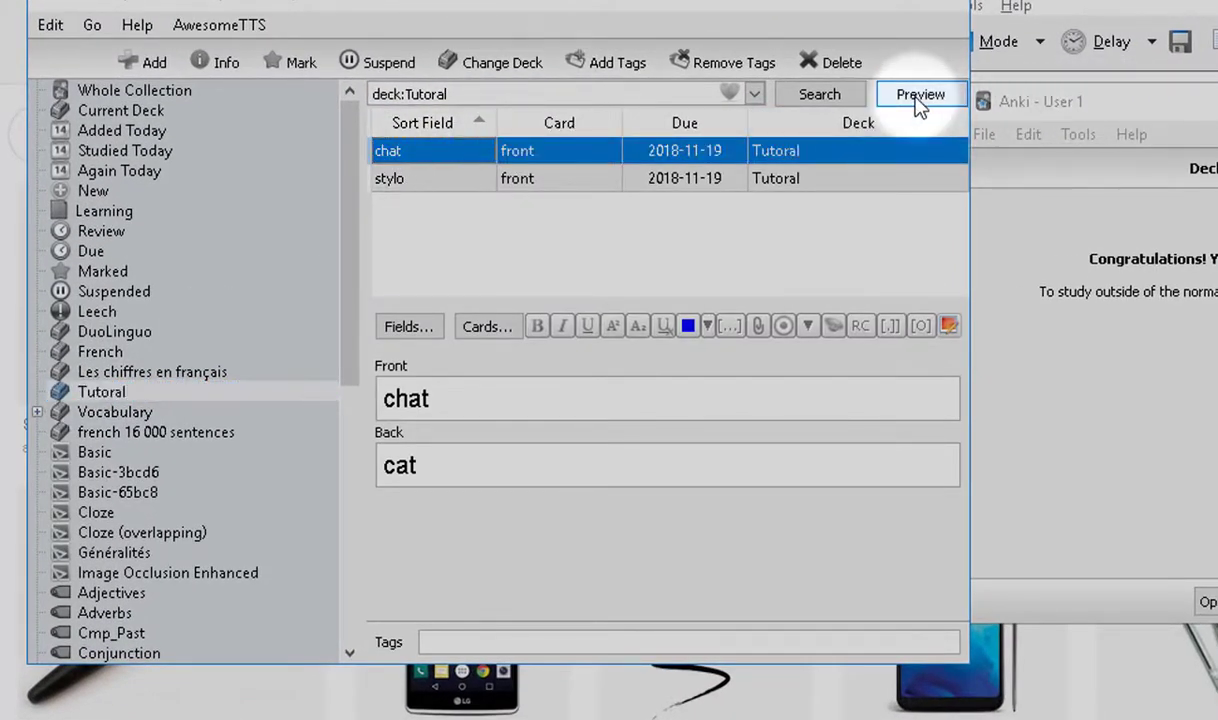
left_click(945, 95)
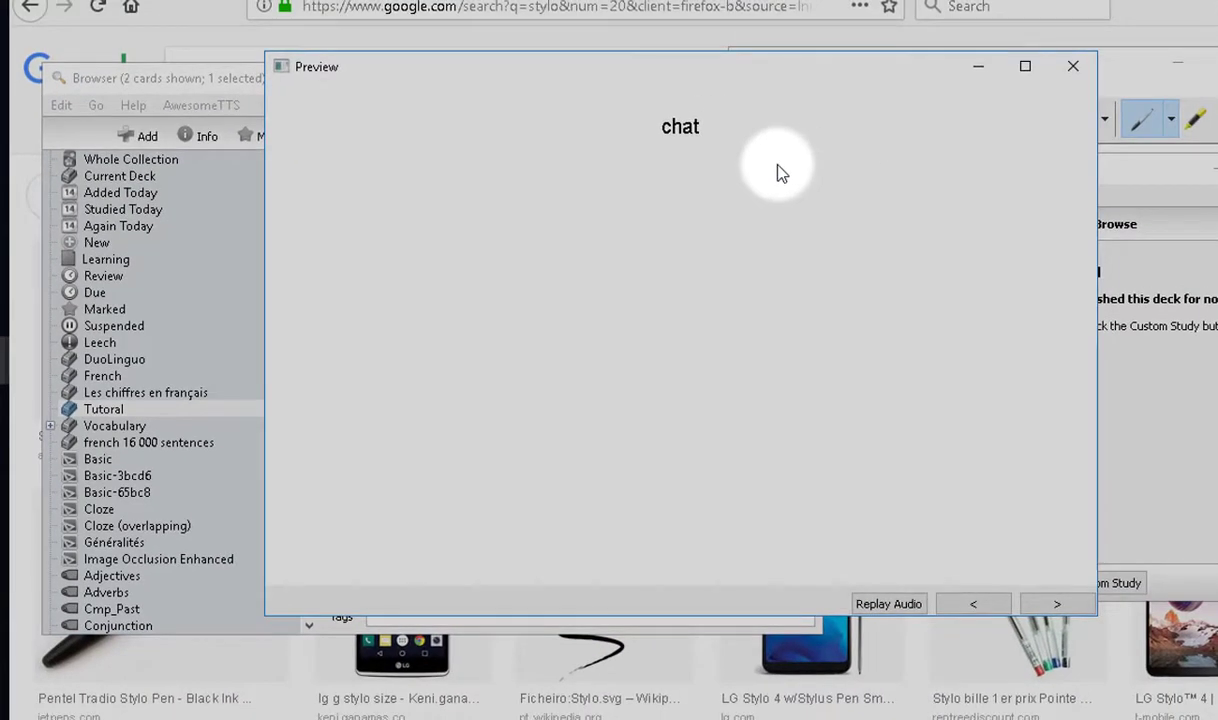
key("Right")
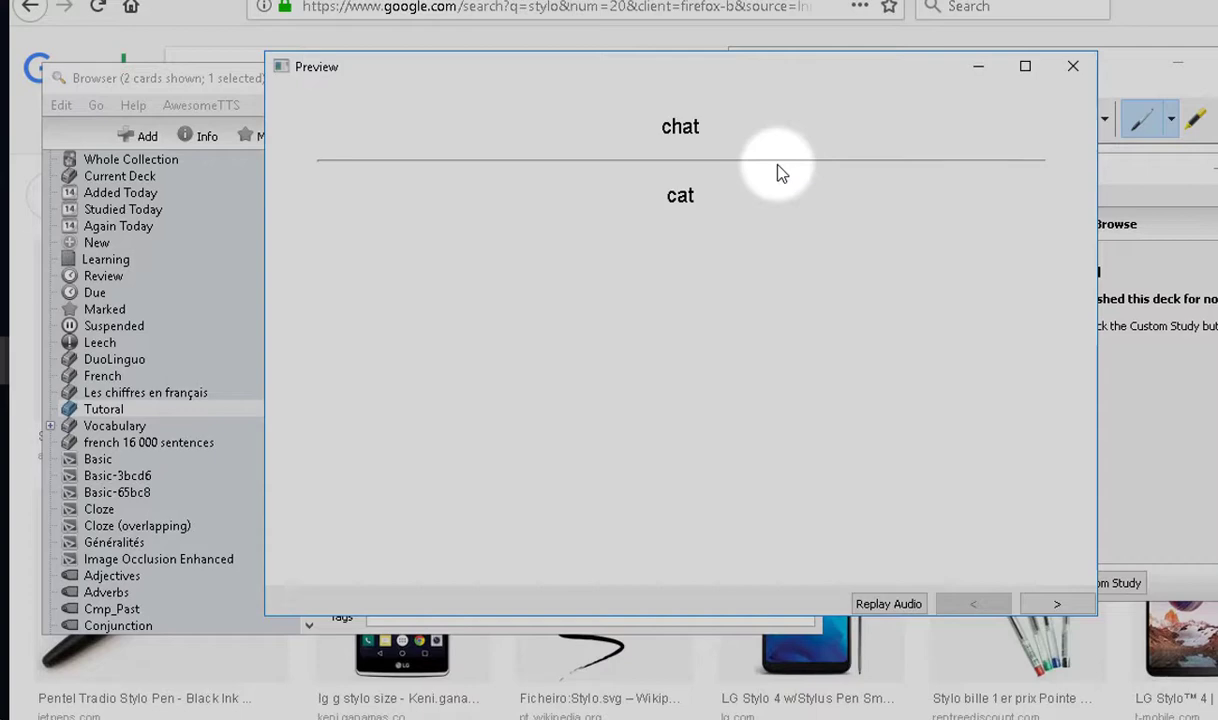
key("Right")
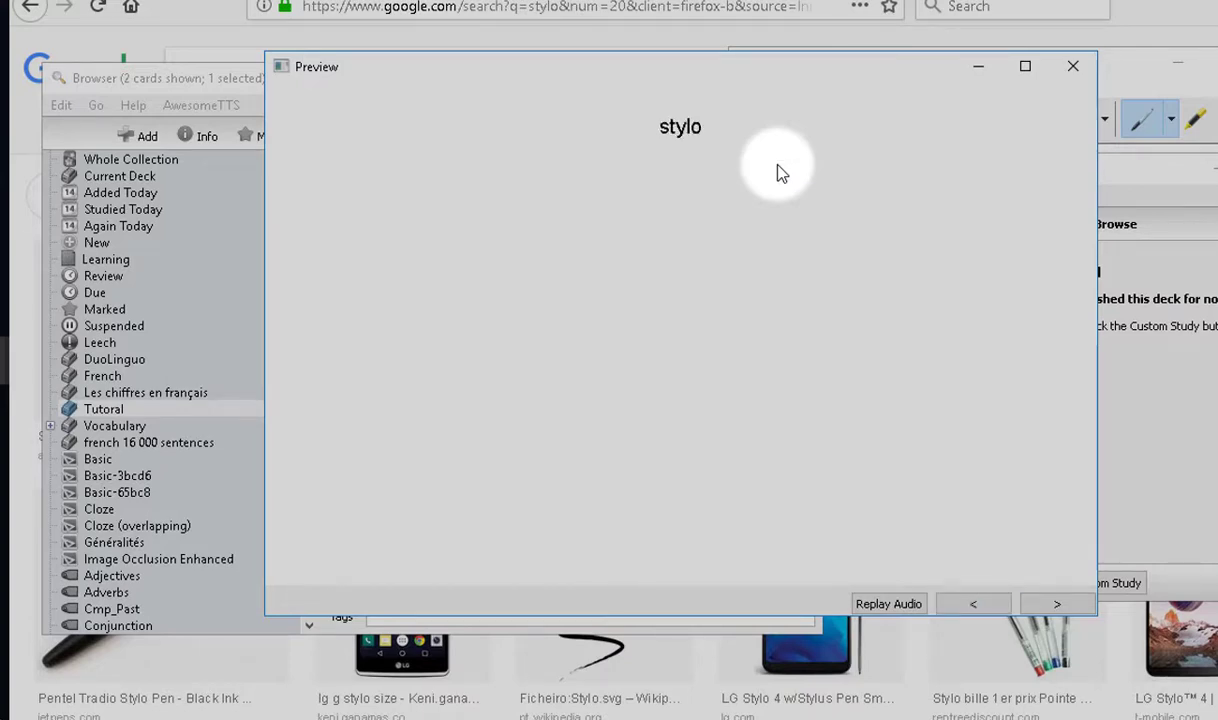
key("Right")
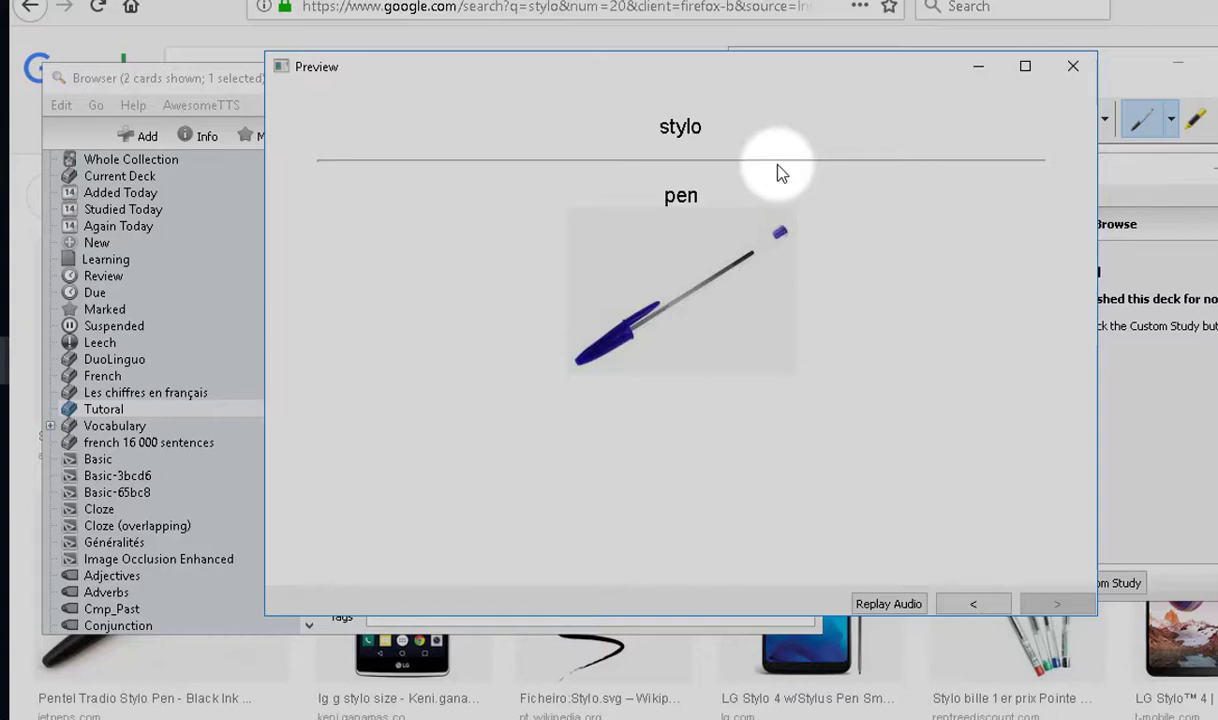
left_click(1076, 80)
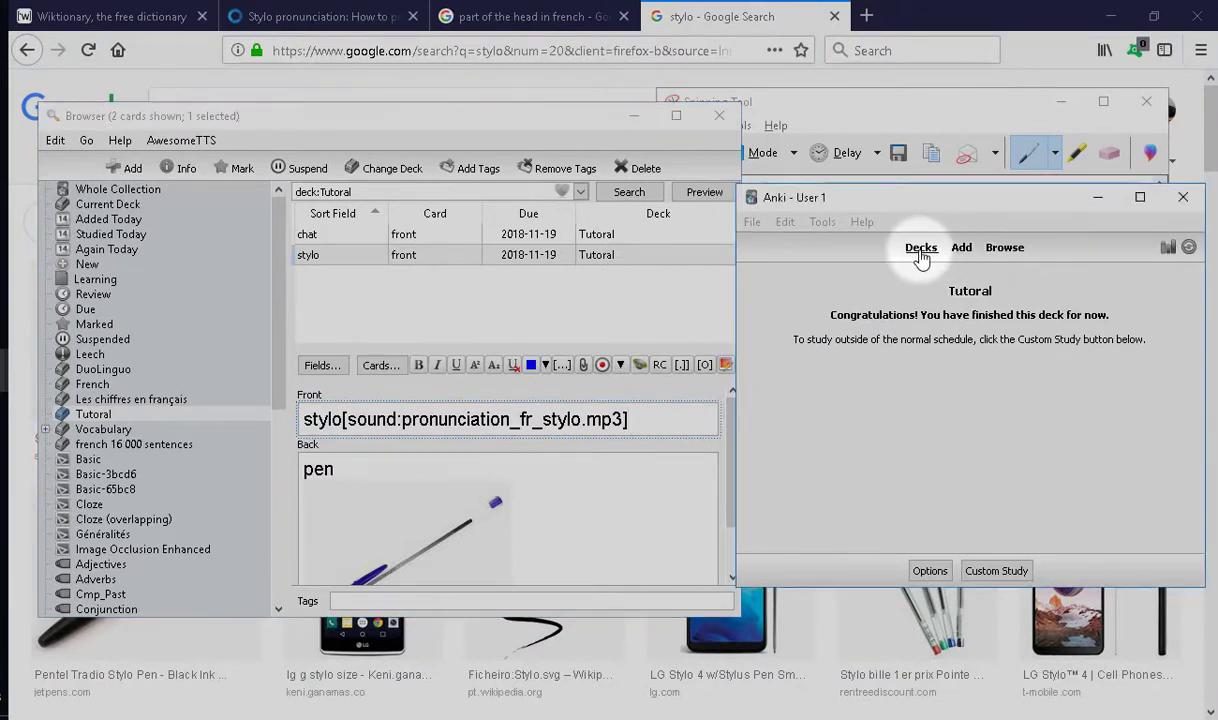
- Return to the deck list, close the card browser, and open the labelled woman's face picture from the "part of the head in french" image results
left_click(921, 249)
left_click(722, 118)
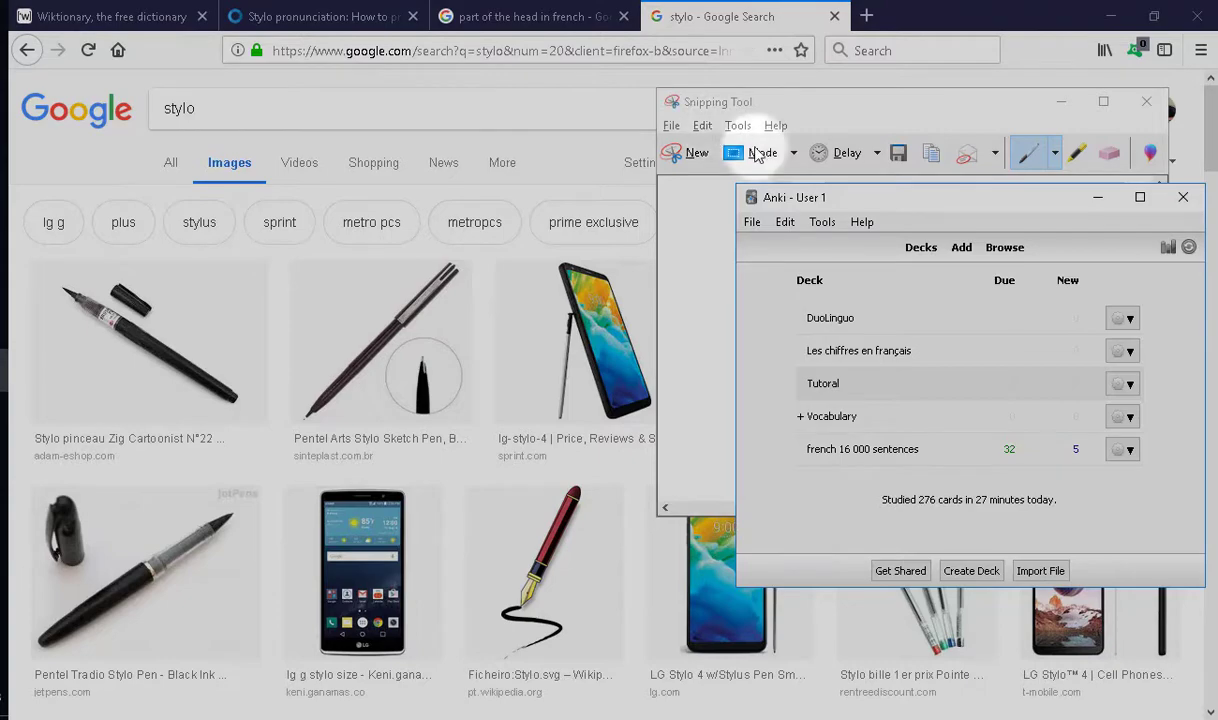
left_click(530, 24)
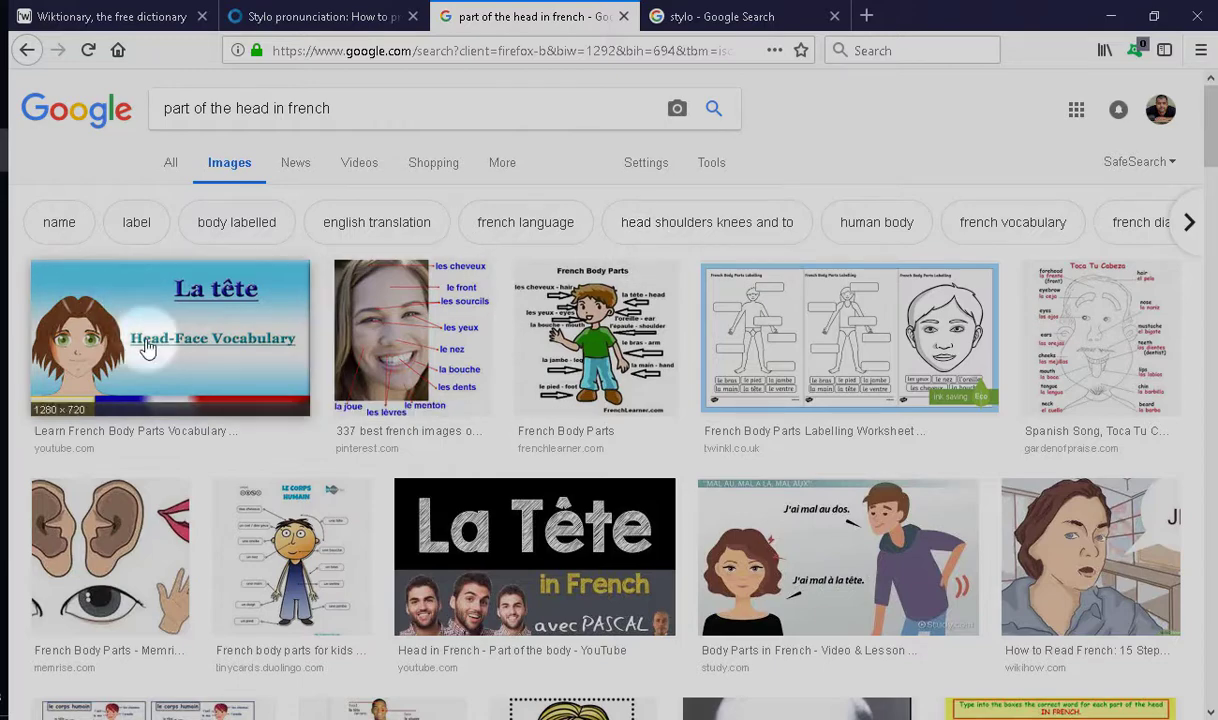
left_click(399, 347)
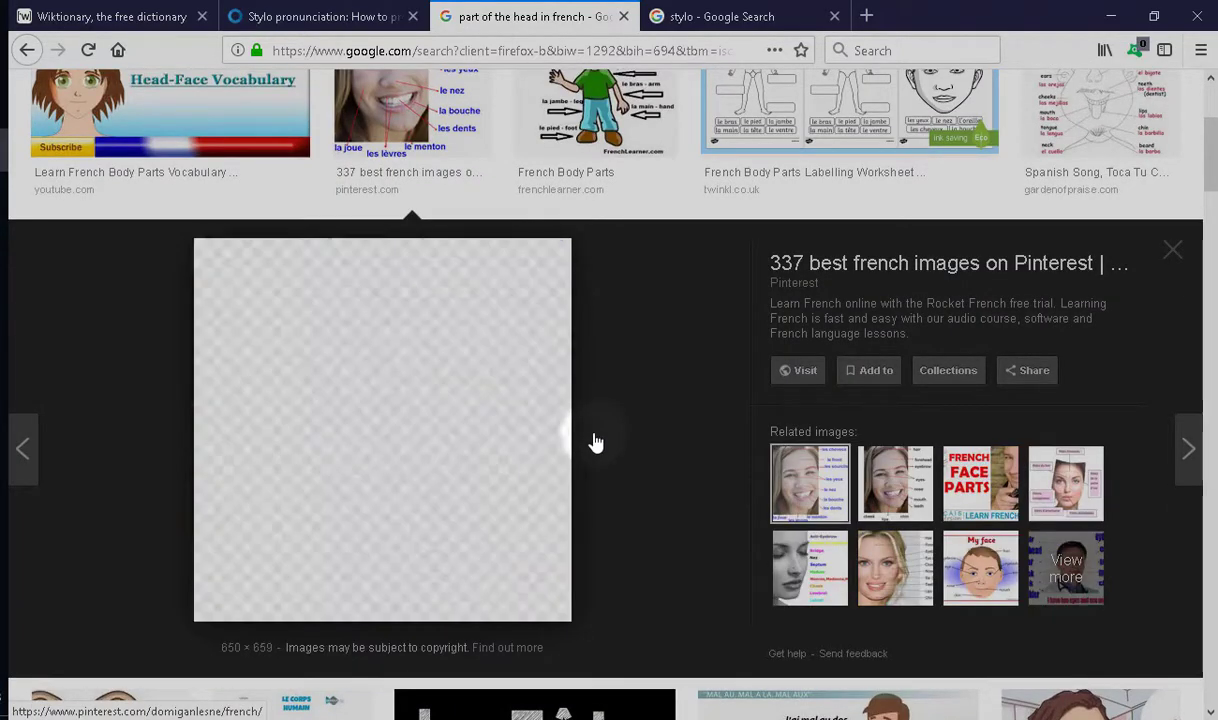
- Capture the whole labelled face picture, from "les cheveux" down to "les lèvres", as a new snip in the Snipping Tool
left_click(3, 312)
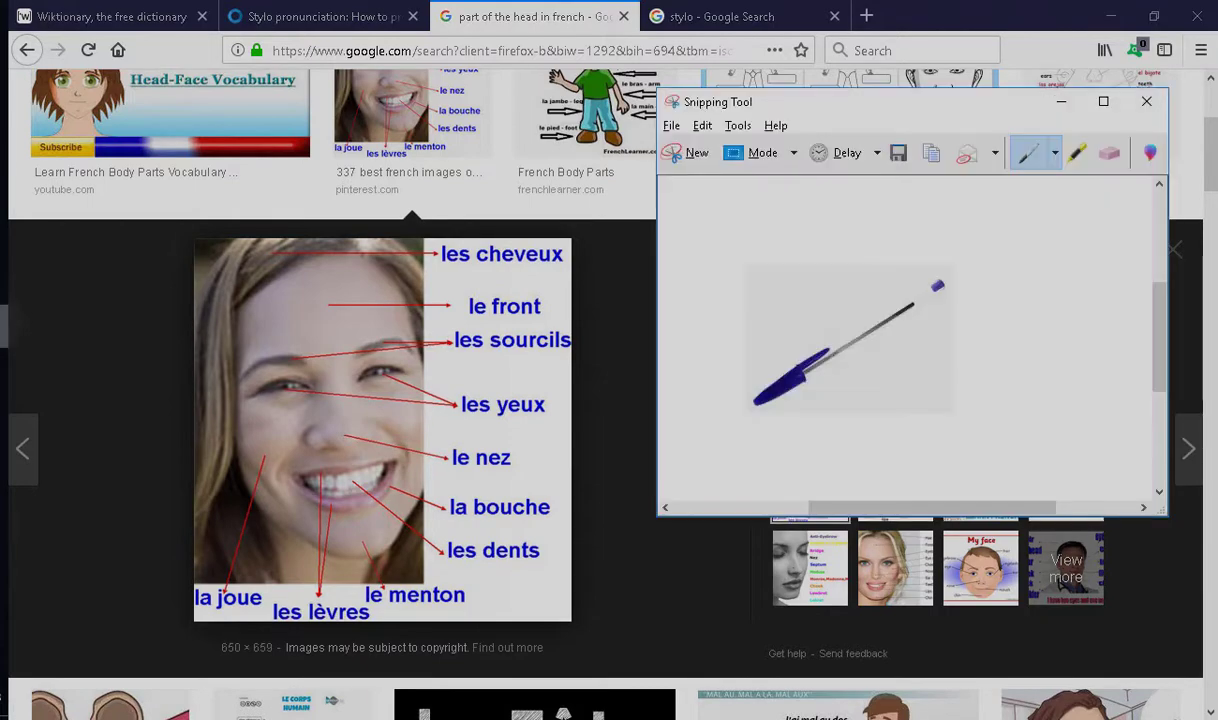
left_click(690, 157)
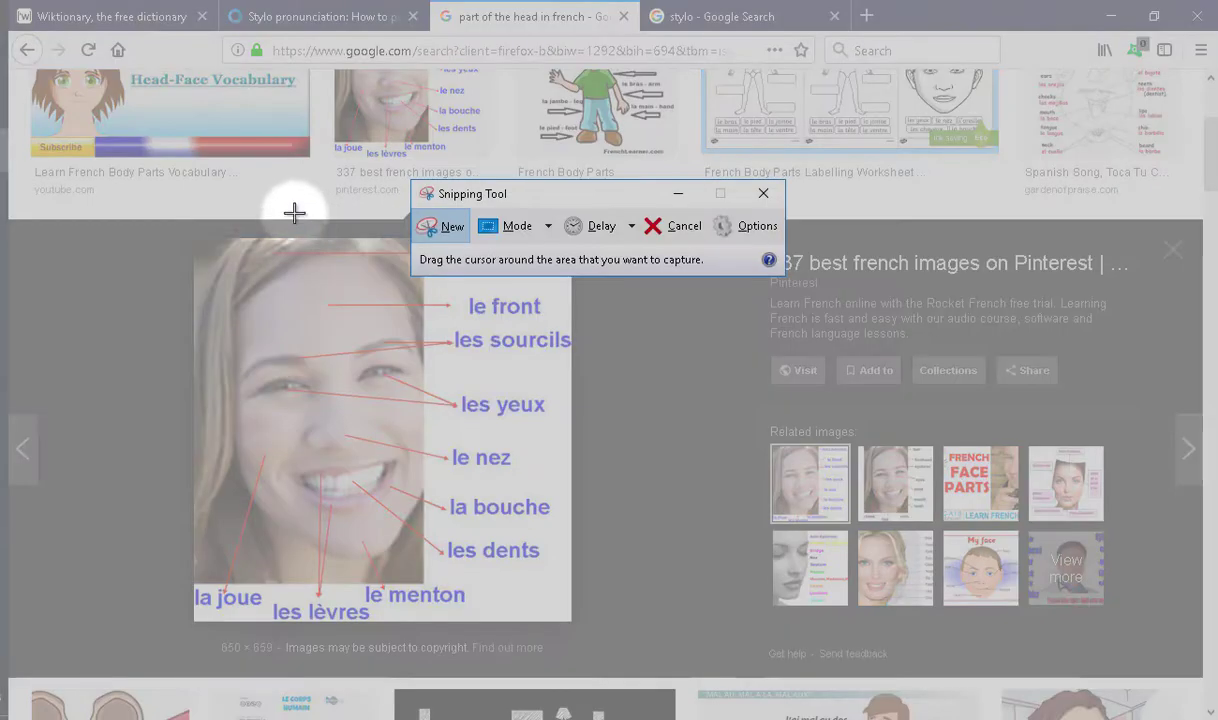
left_click_drag(192, 237, 575, 623)
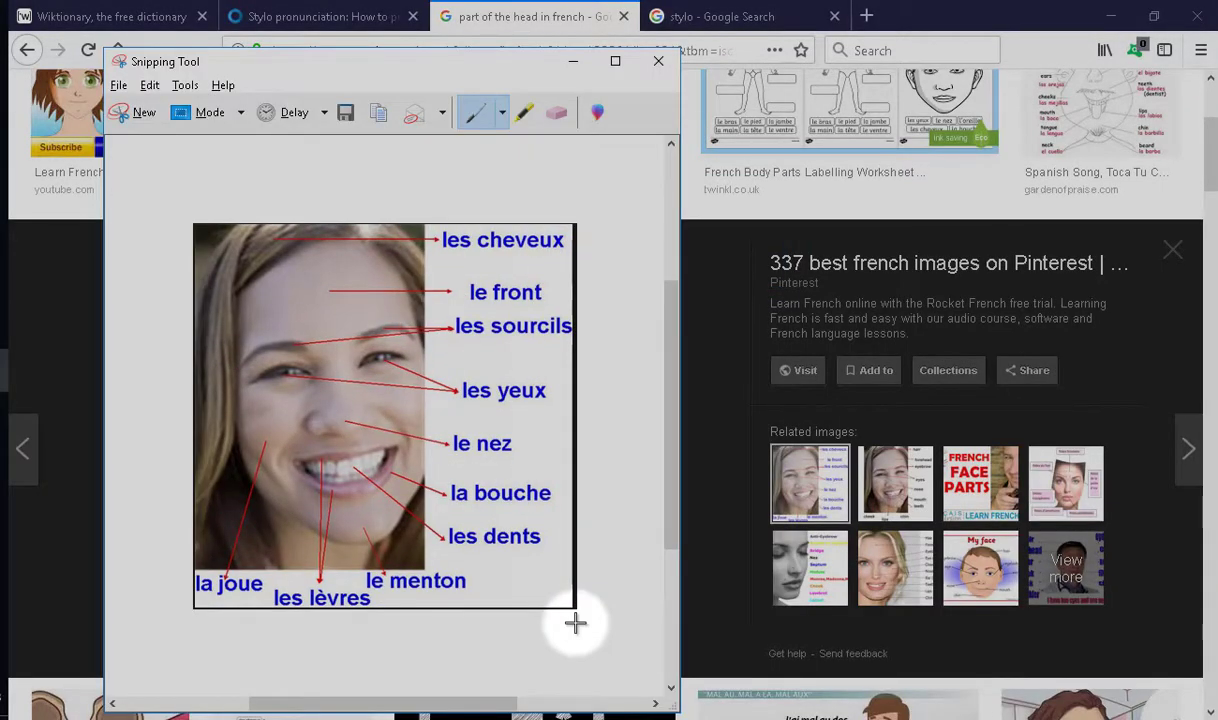
- Switch to Anki, start a new Basic note in Tutoral, paste the captured picture into Front, and open it in Image Occlusion Enhanced
key("alt+Tab")
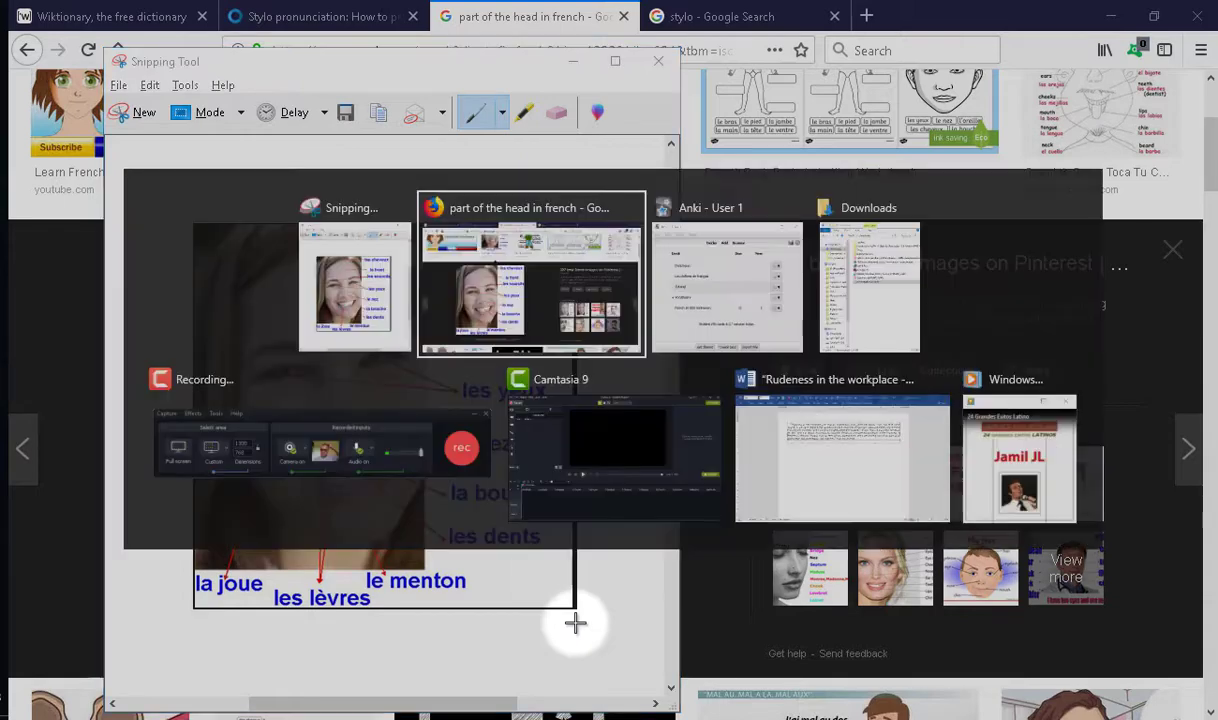
key("alt+Tab")
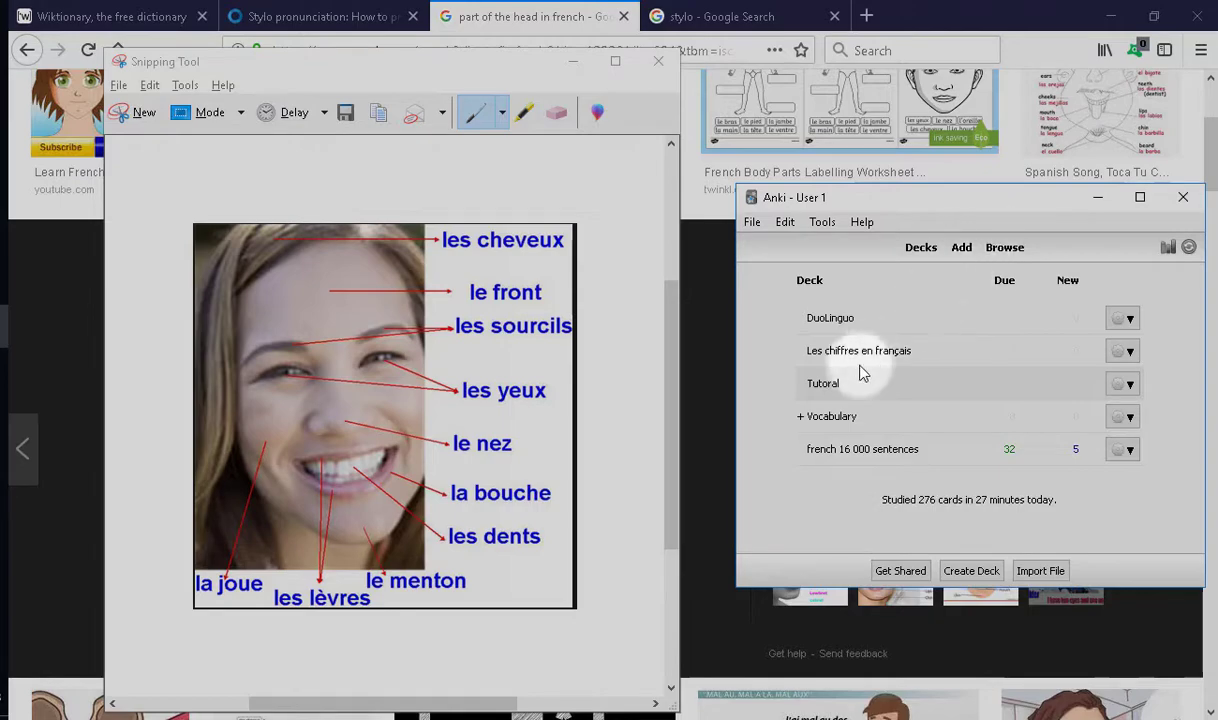
left_click(962, 250)
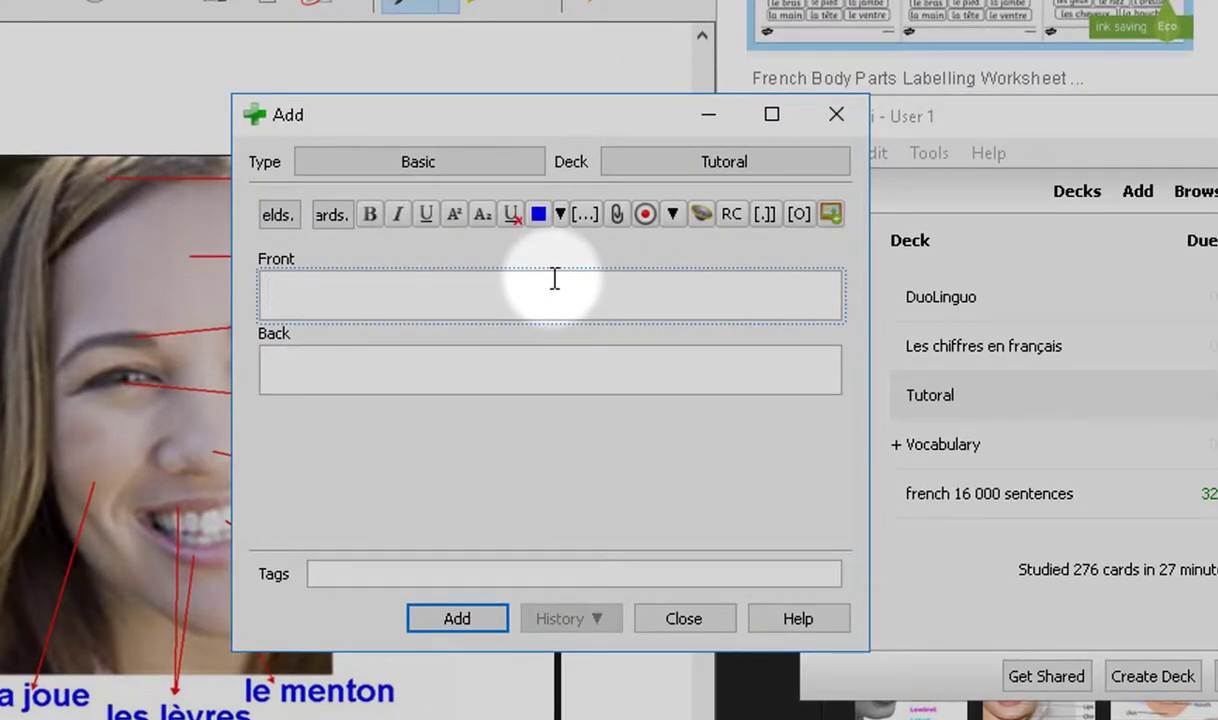
key("ctrl+v")
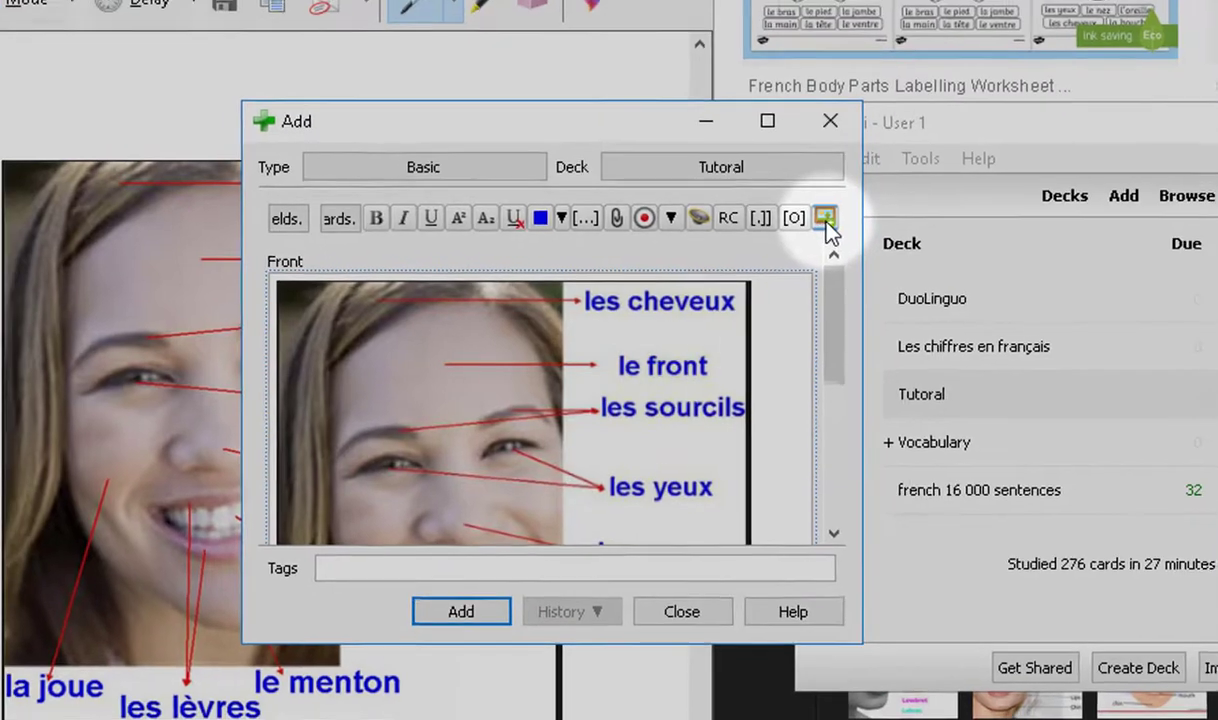
left_click(832, 216)
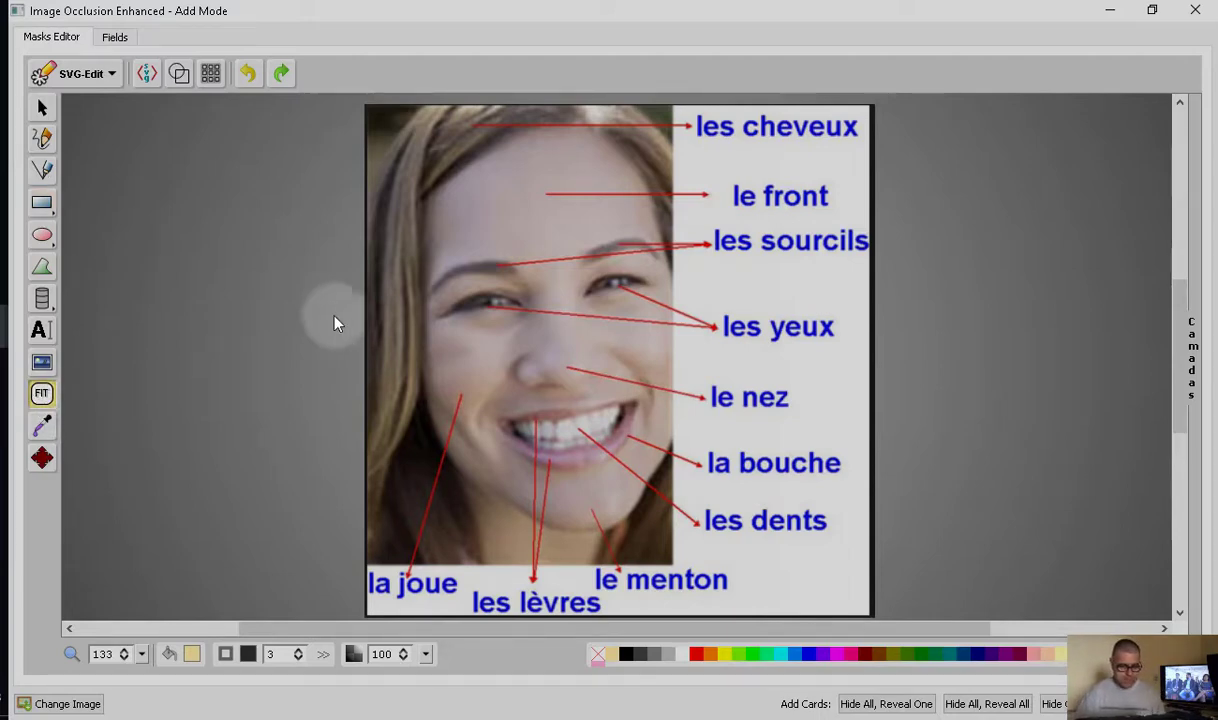
- Cover each of the ten French labels on the face picture with its own rectangle mask, from "les cheveux" to "les lèvres"
left_click(41, 205)
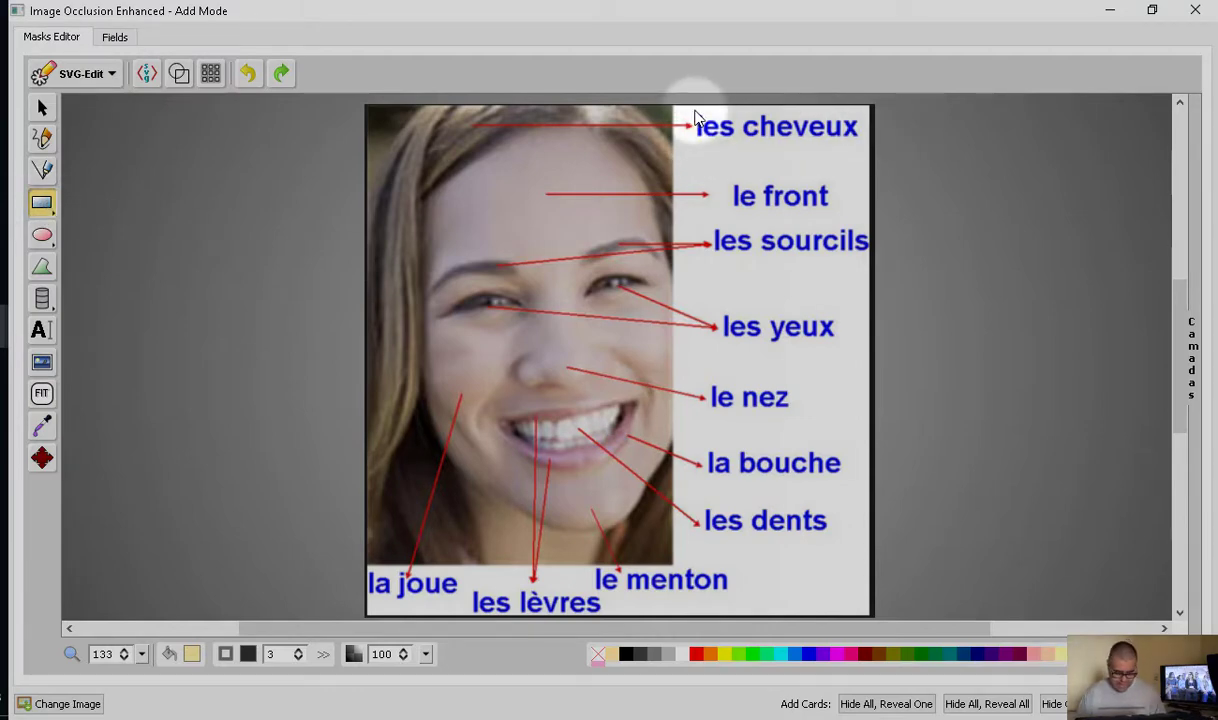
left_click_drag(693, 109, 864, 146)
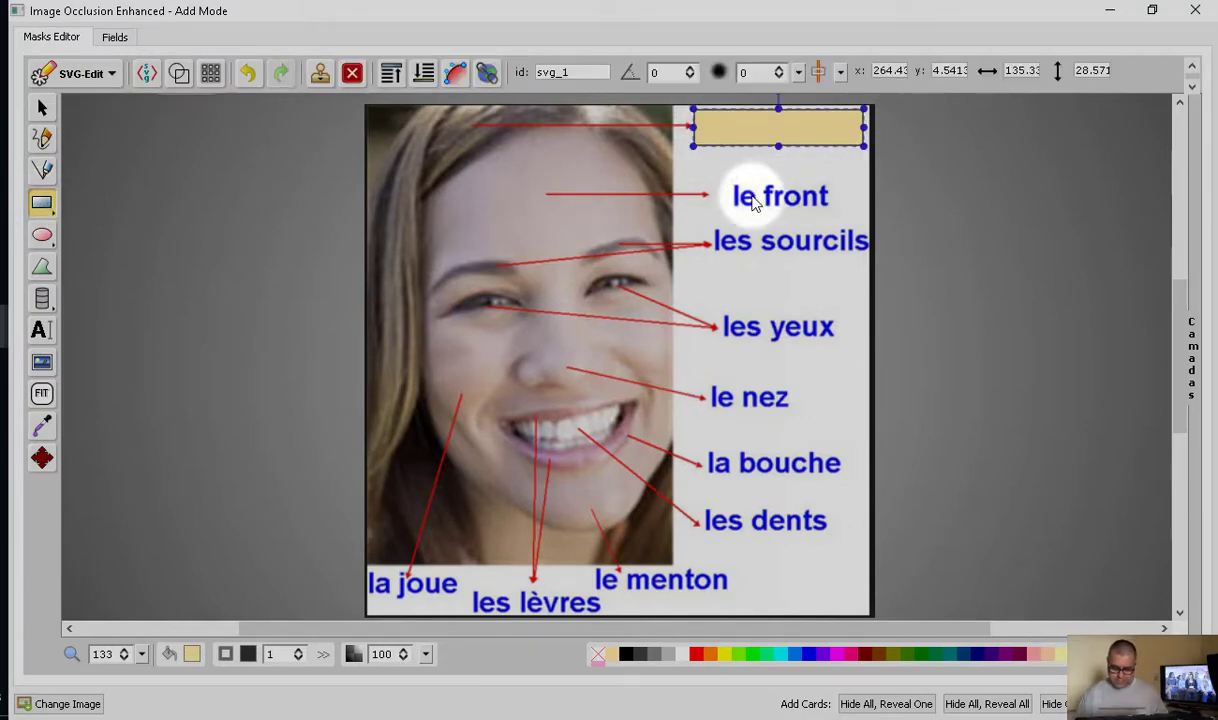
left_click_drag(706, 232, 875, 268)
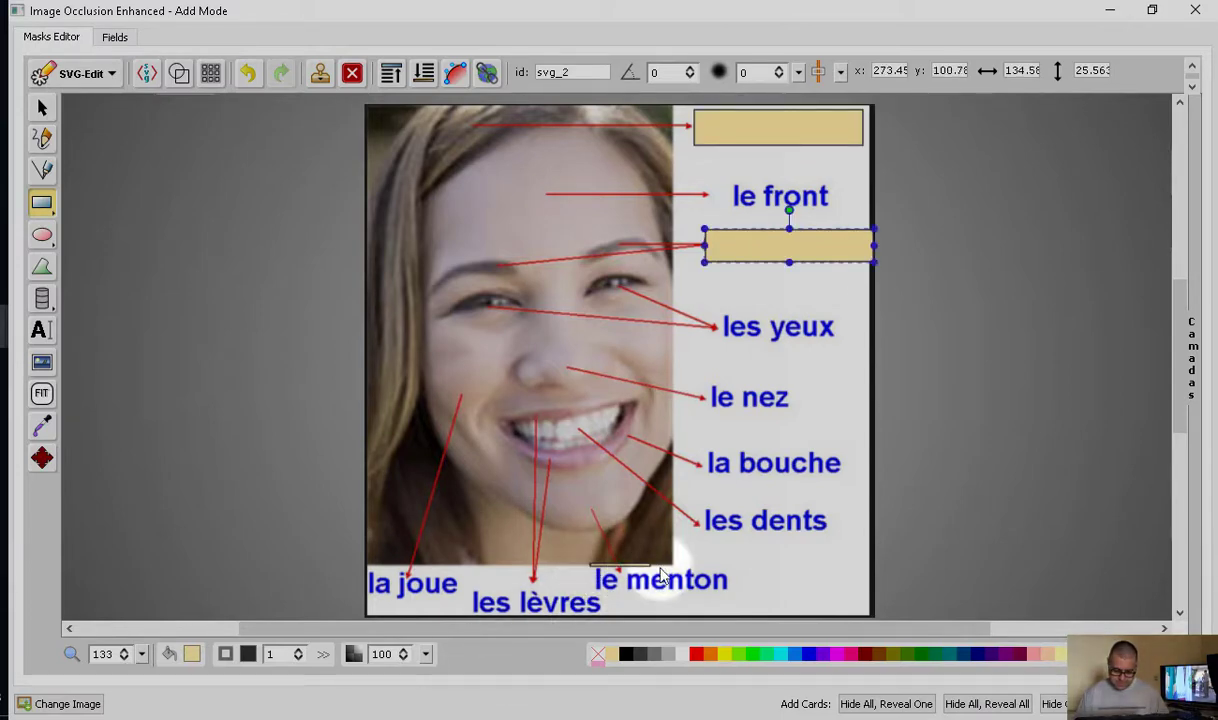
left_click_drag(589, 563, 733, 594)
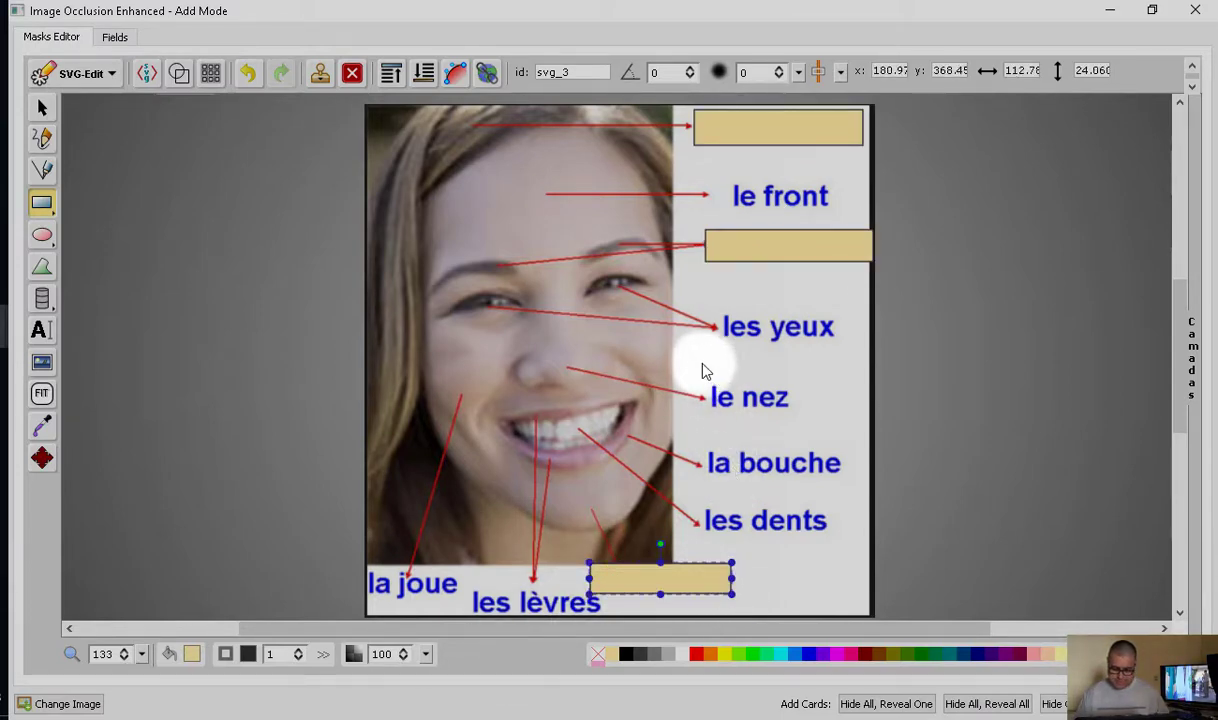
left_click_drag(703, 376, 799, 410)
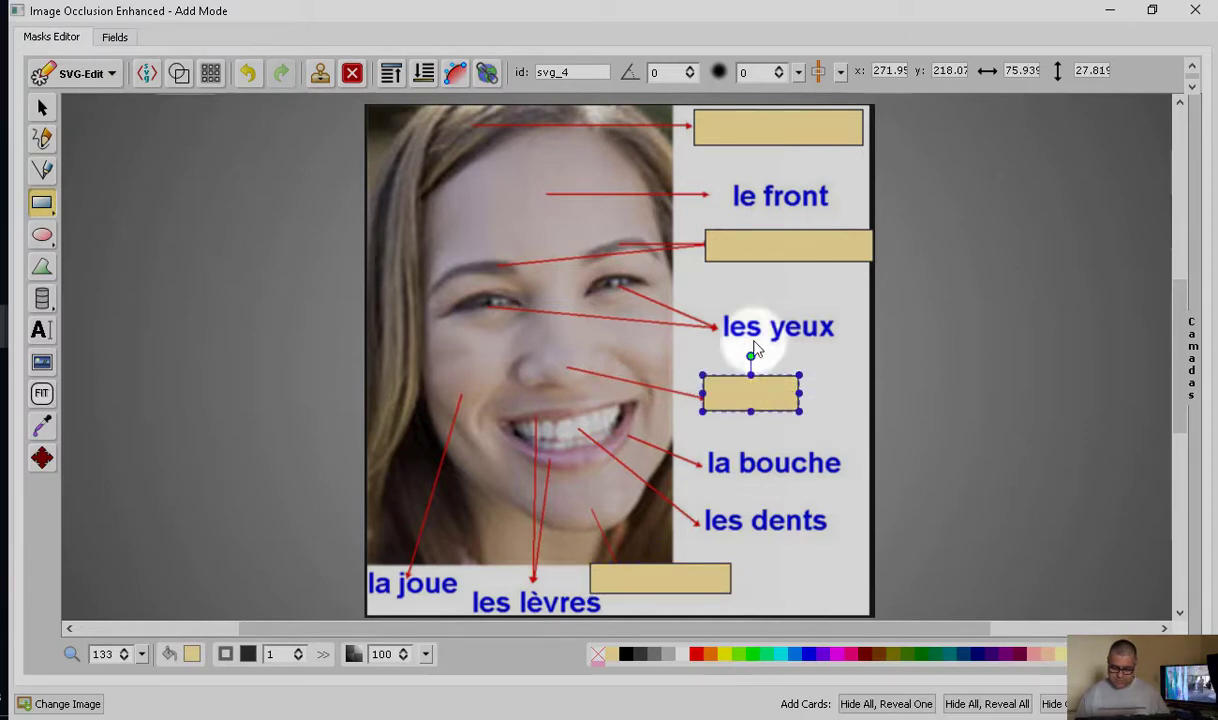
left_click_drag(716, 312, 855, 334)
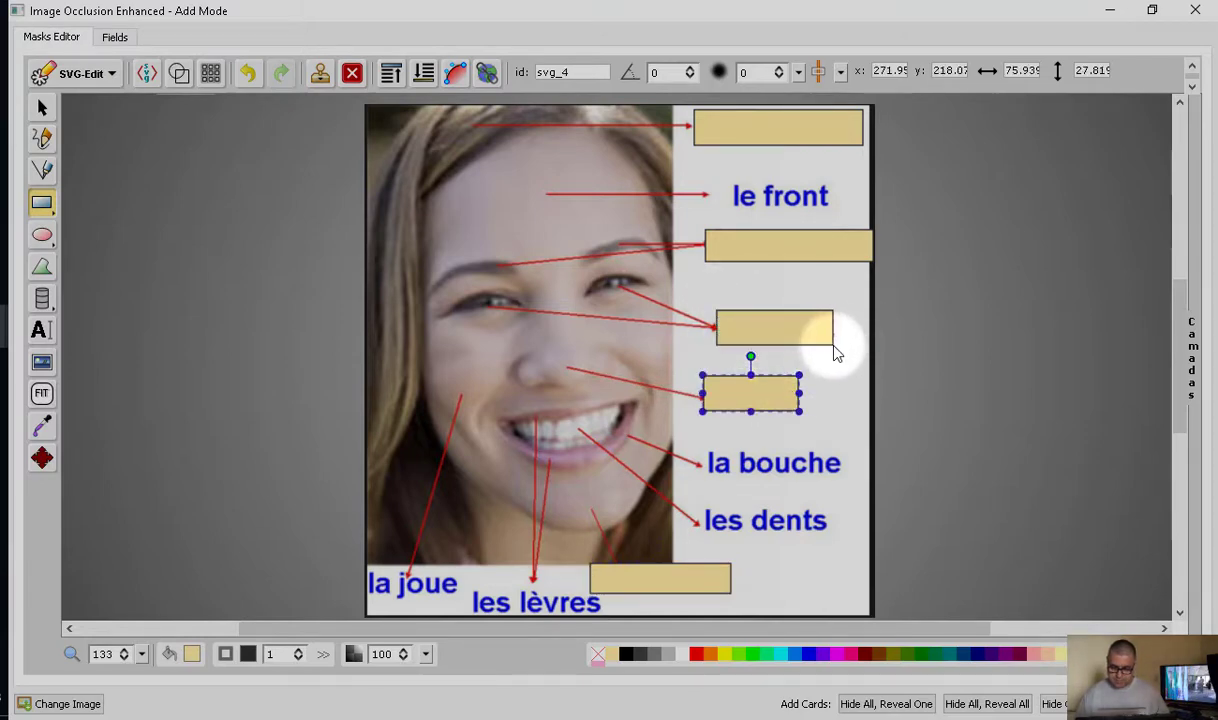
left_click_drag(833, 344, 836, 346)
mouse_move(729, 181)
left_mouse_down()
mouse_move(835, 182)
mouse_move(842, 208)
left_mouse_up()
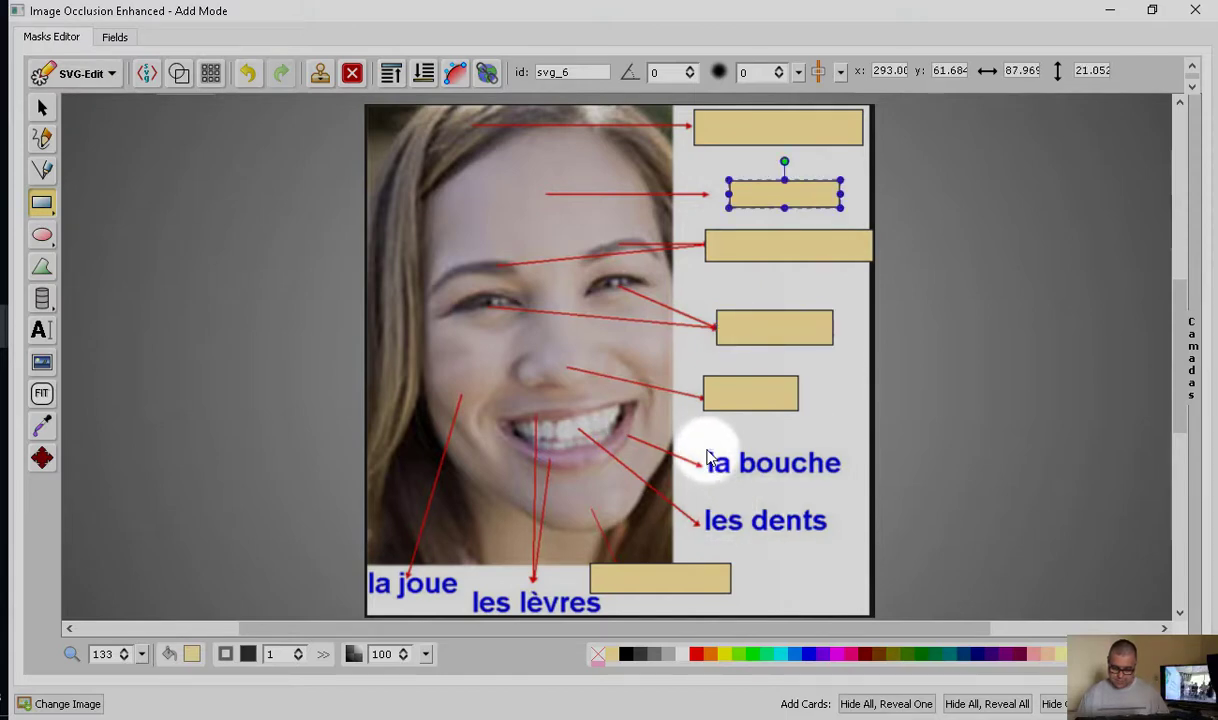
left_click_drag(705, 449, 848, 480)
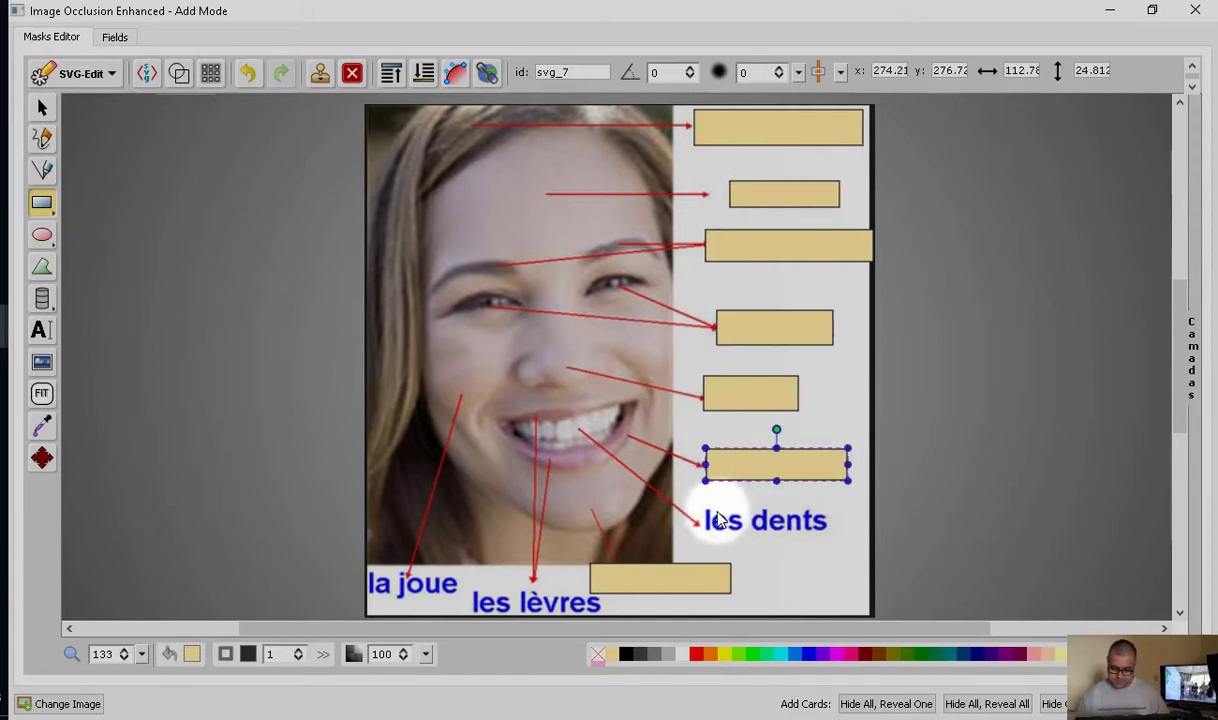
left_click_drag(700, 505, 832, 536)
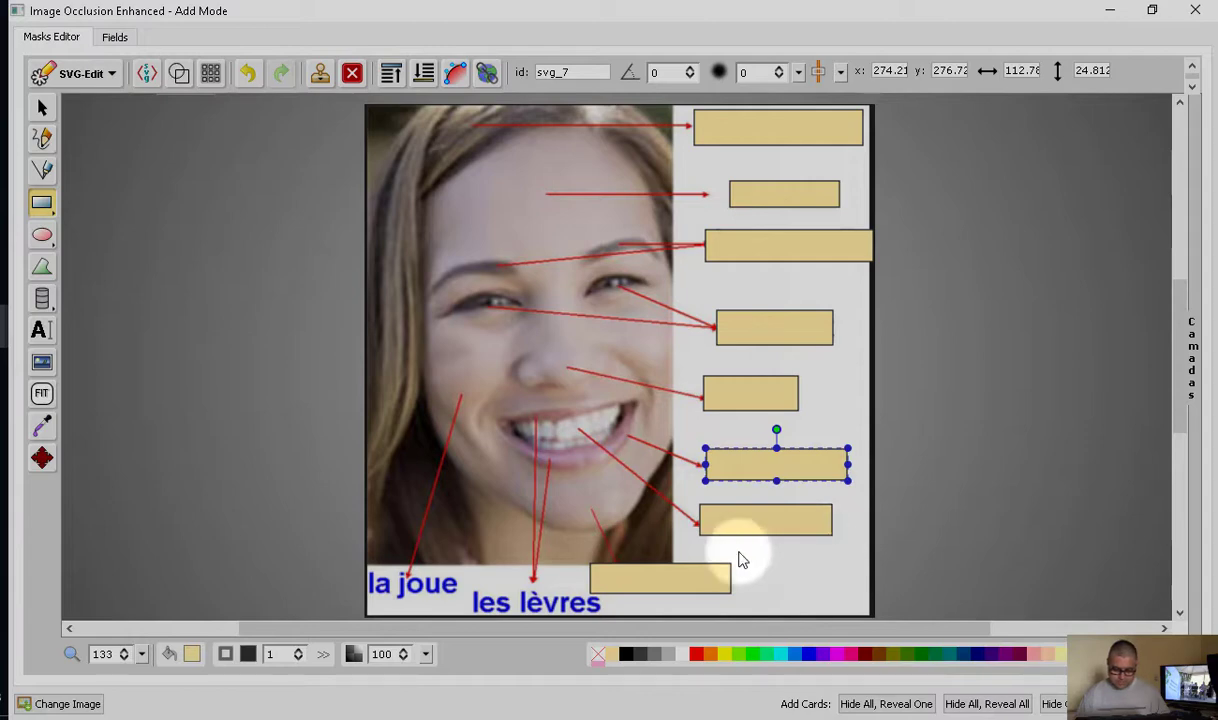
mouse_move(363, 570)
left_mouse_down()
mouse_move(544, 625)
mouse_move(614, 619)
mouse_move(604, 620)
left_mouse_up()
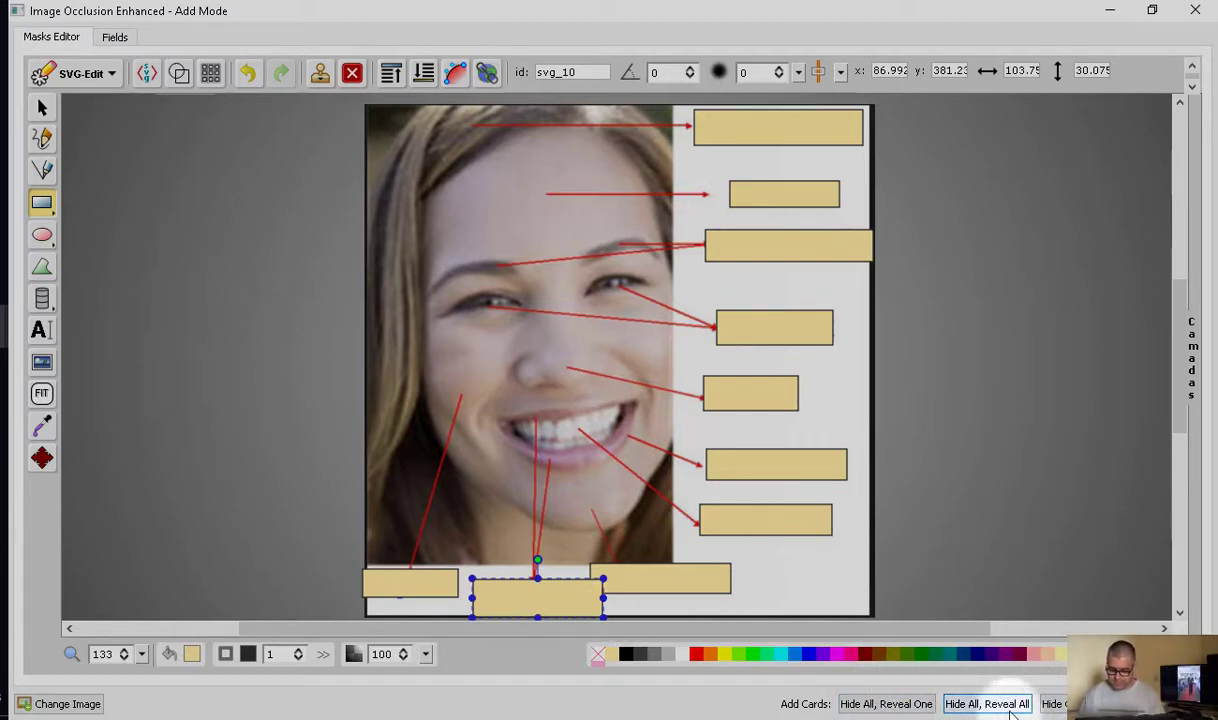
- Generate the occlusion cards with Hide All, Reveal One, close the mask editor, clear the Front field, and close the Add window
left_click(893, 706)
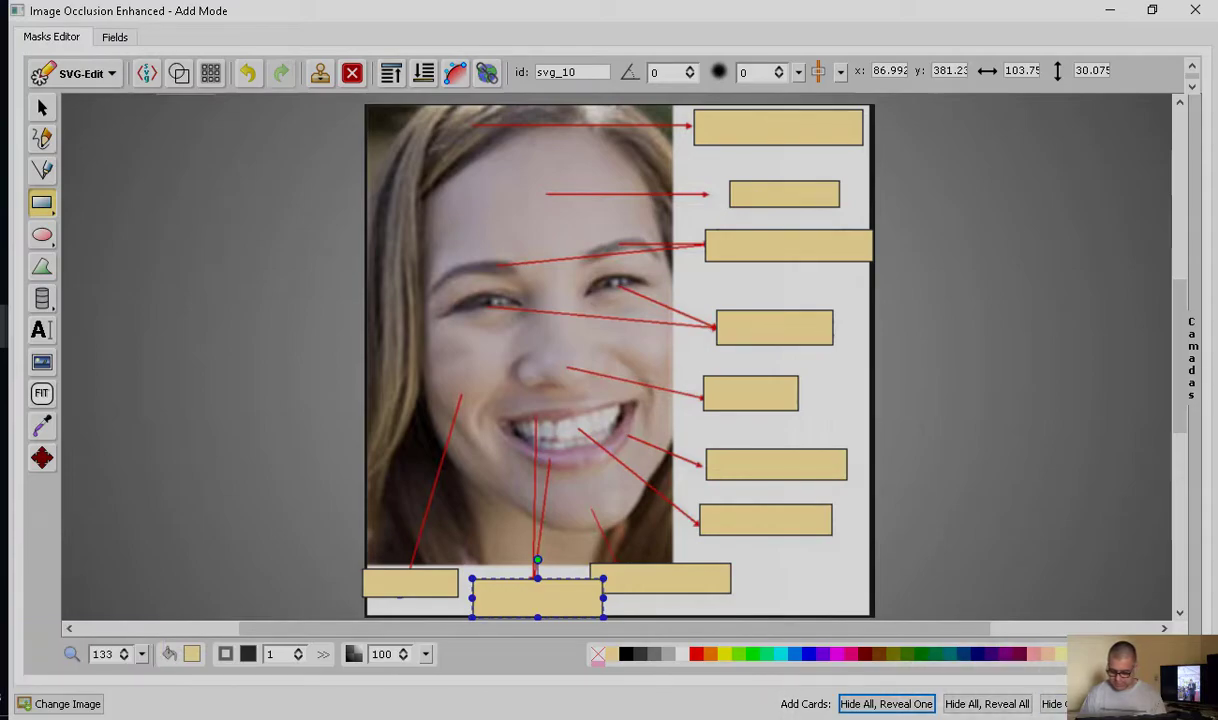
left_click(1178, 704)
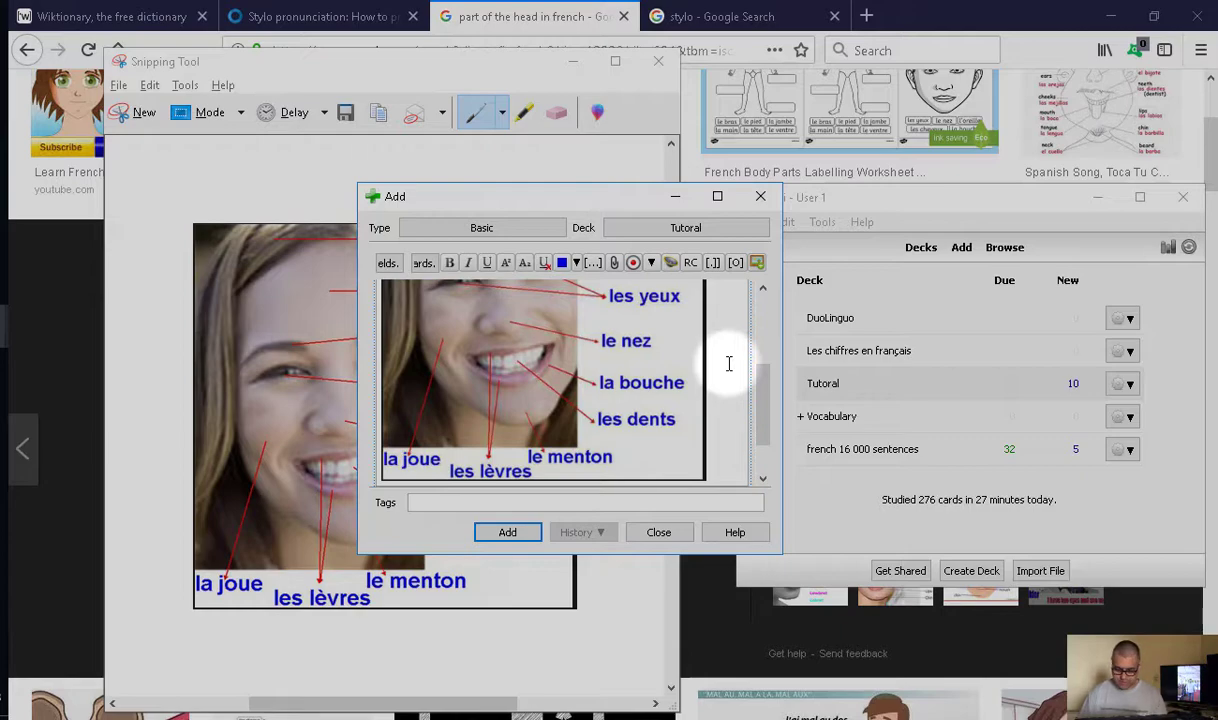
key("BackSpace")
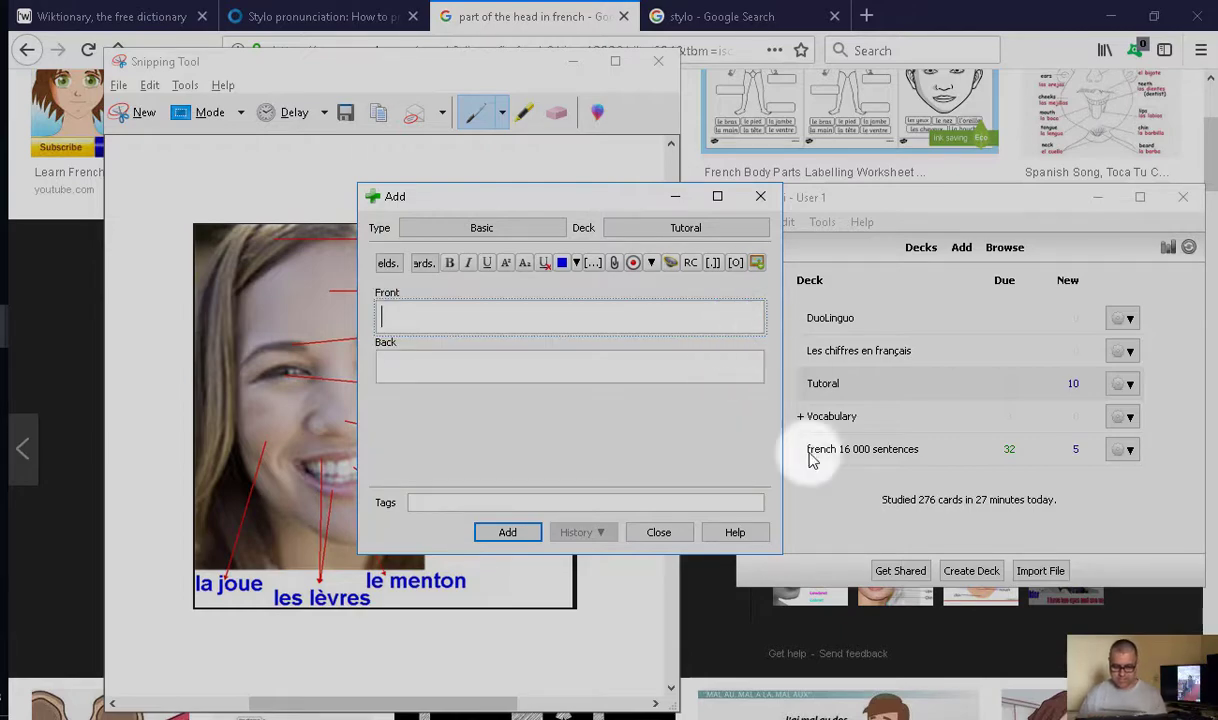
left_click(659, 533)
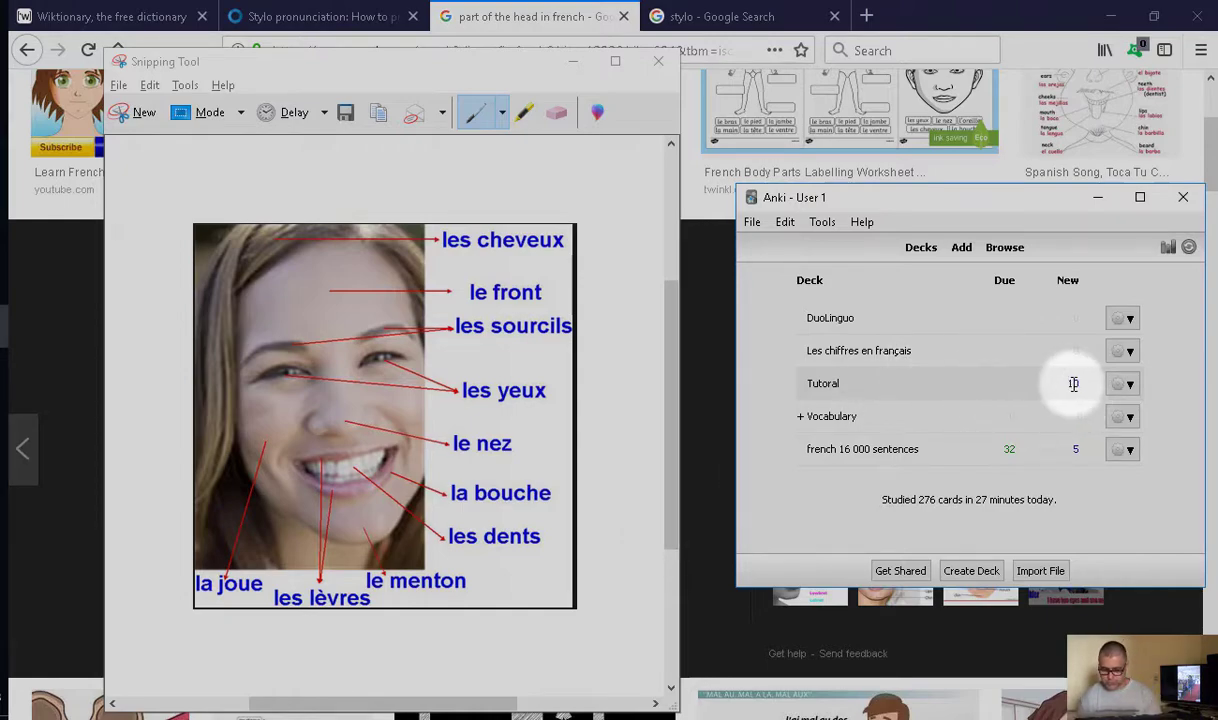
- Browse the Tutoral deck's cards and preview the second image occlusion card and the one after it
left_click(813, 385)
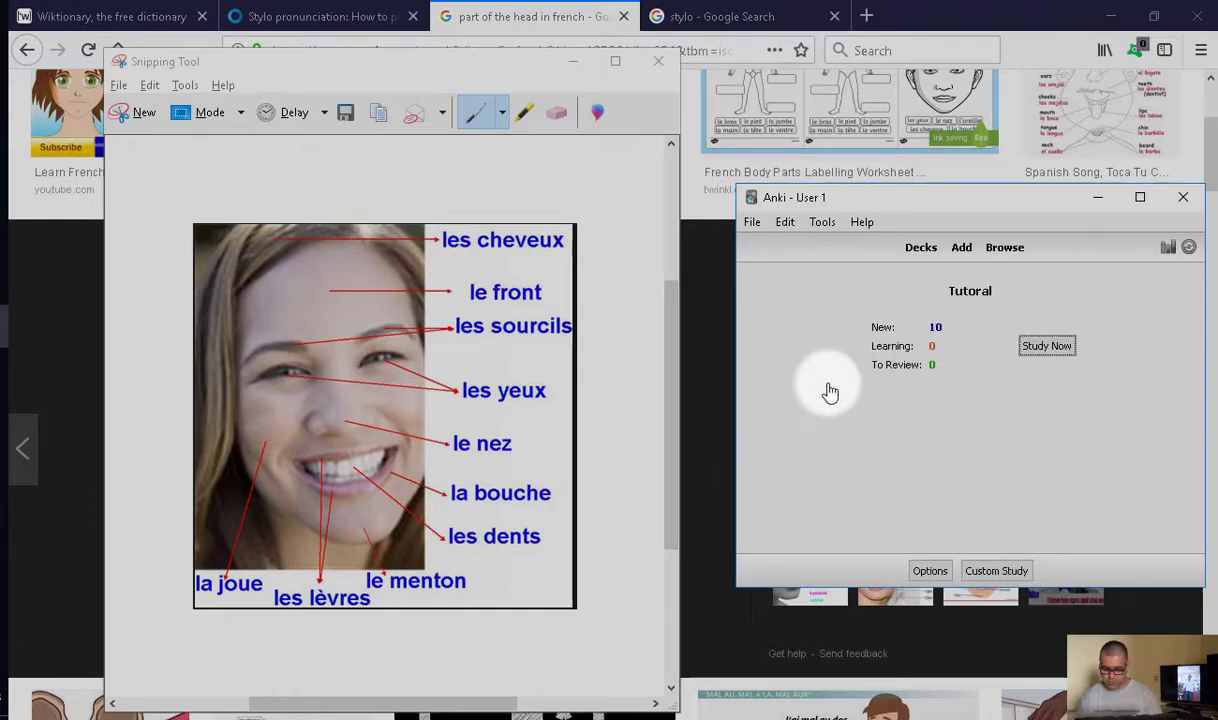
left_click(1004, 250)
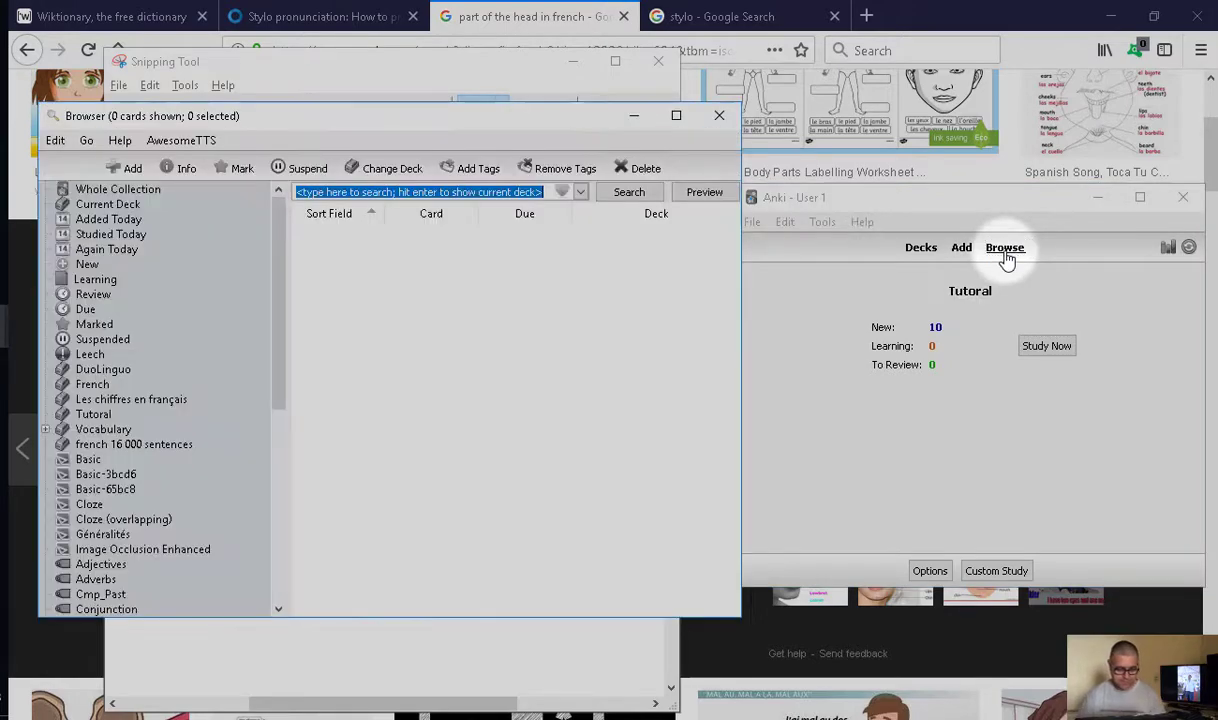
left_click(92, 416)
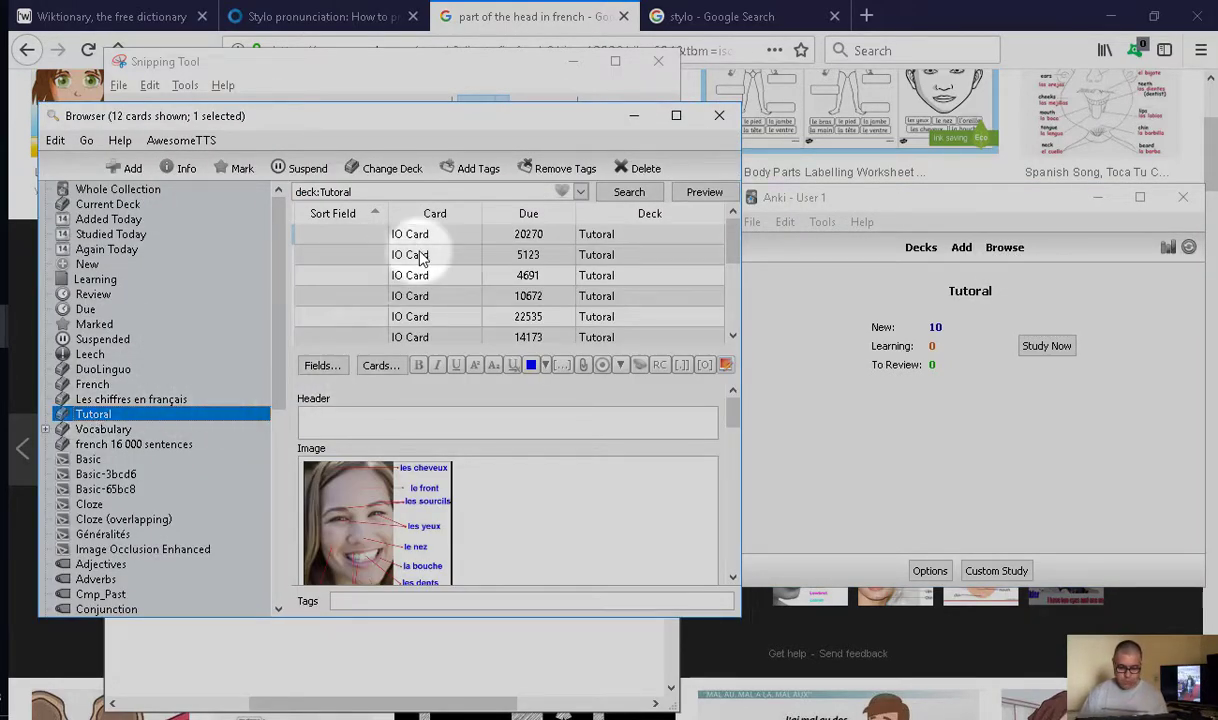
left_click(421, 256)
left_click(713, 195)
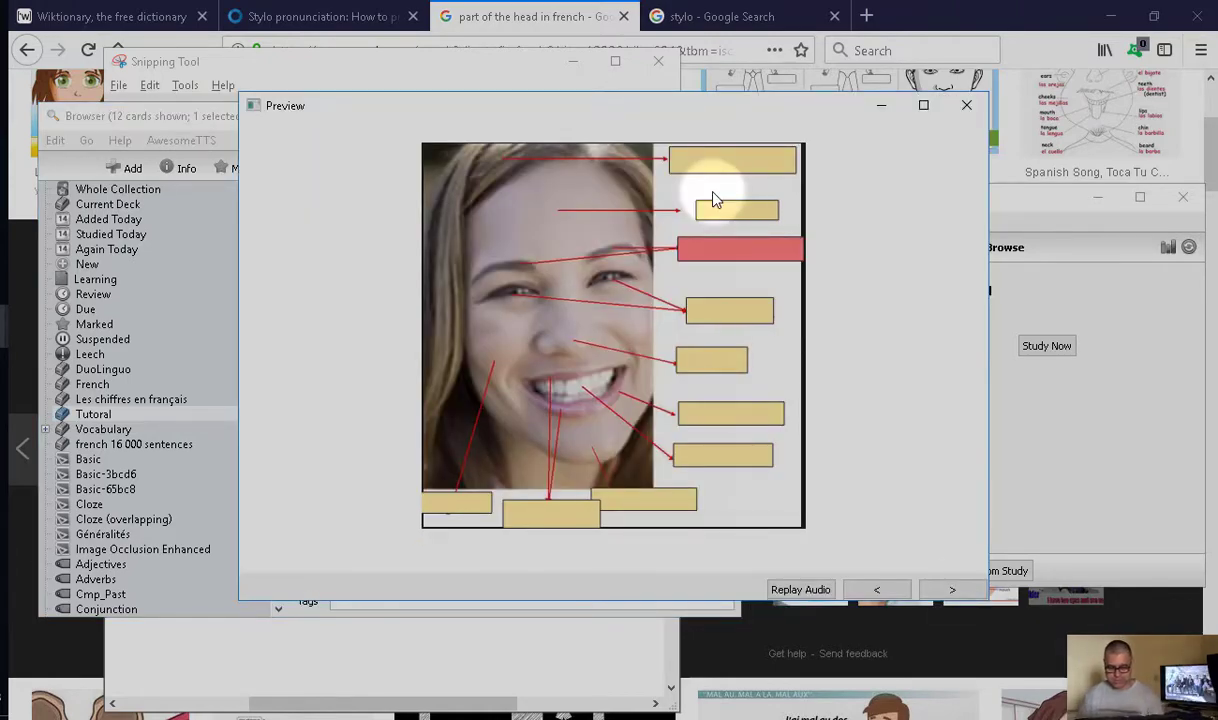
left_click(952, 590)
left_click(952, 590)
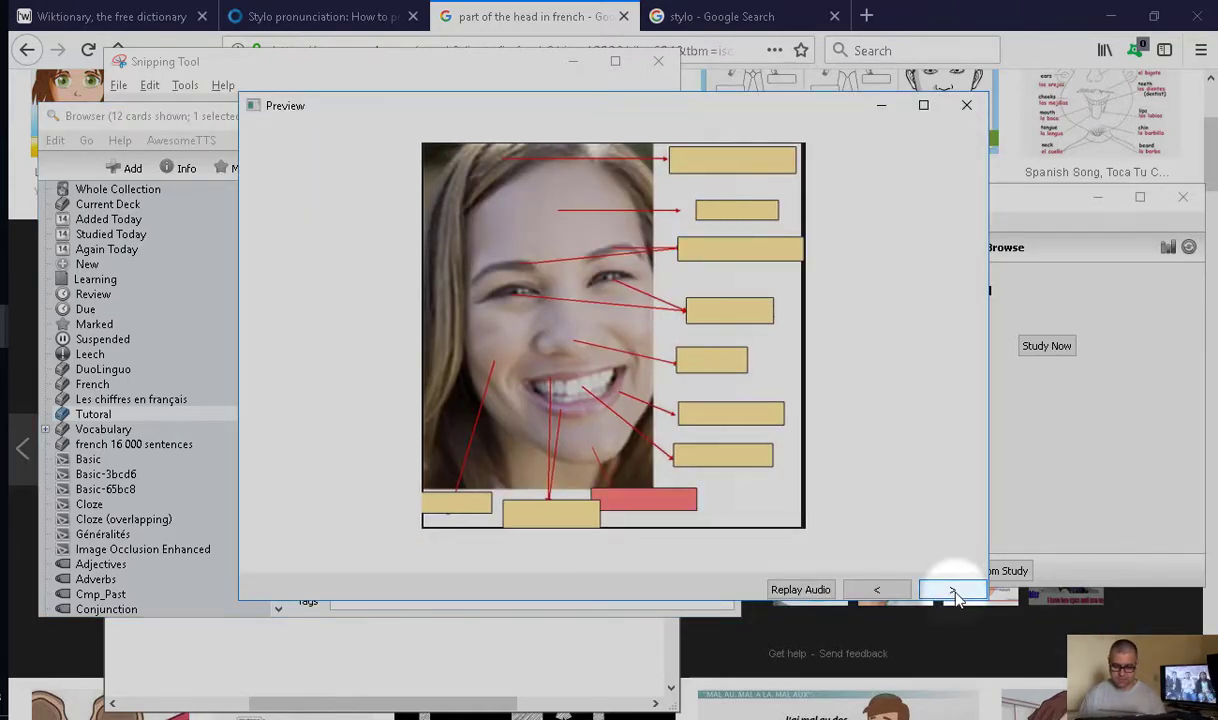
left_click(952, 590)
left_click(966, 105)
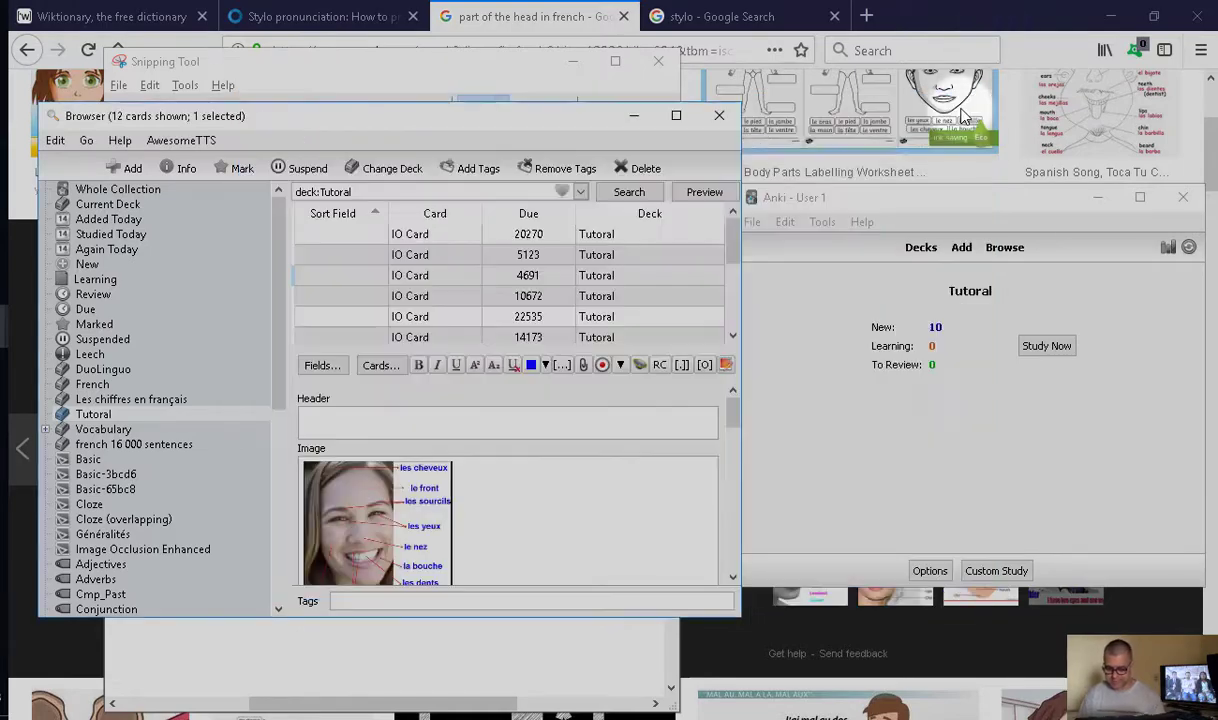
- Study the Tutoral deck in a maximized window, reveal the "le menton" card's answer, and rate it Good
left_click(1040, 344)
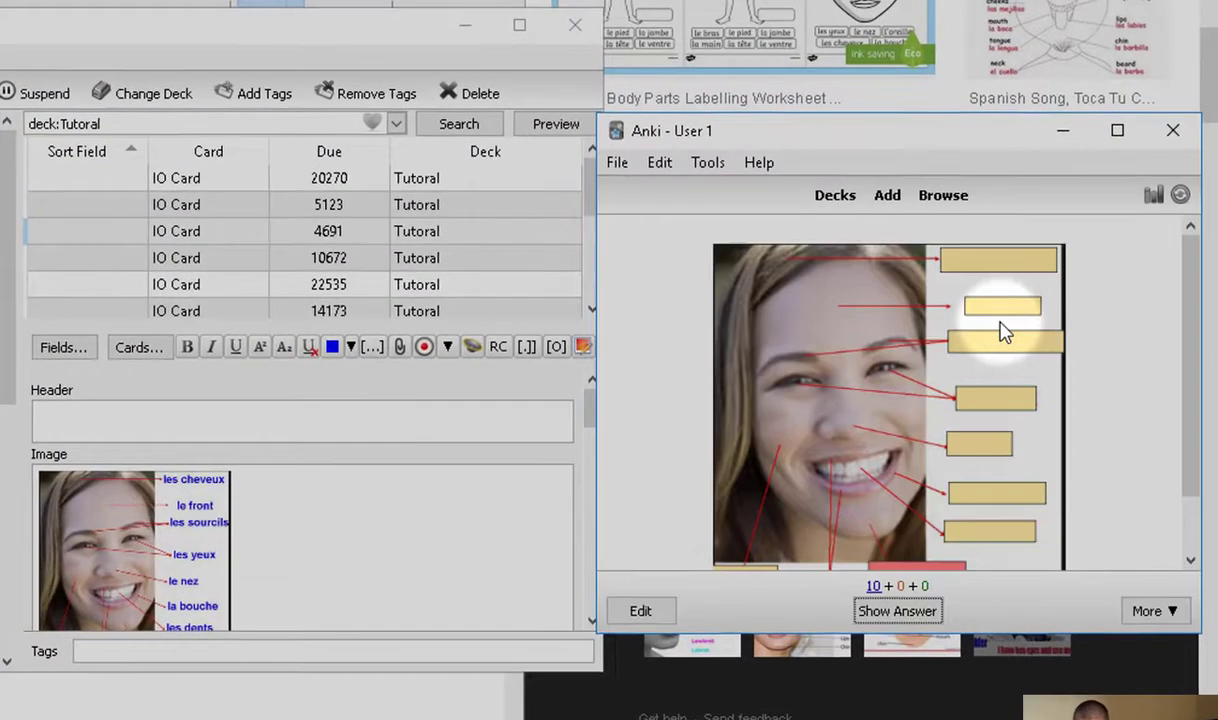
left_click(1117, 131)
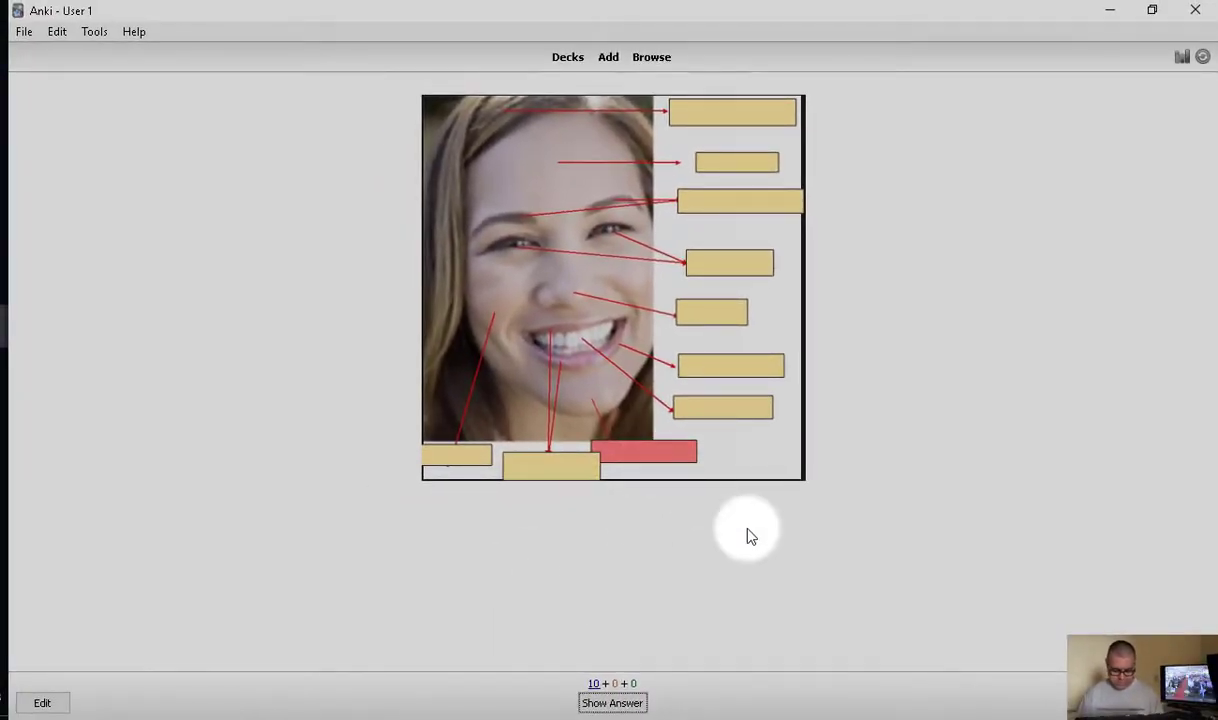
key("space")
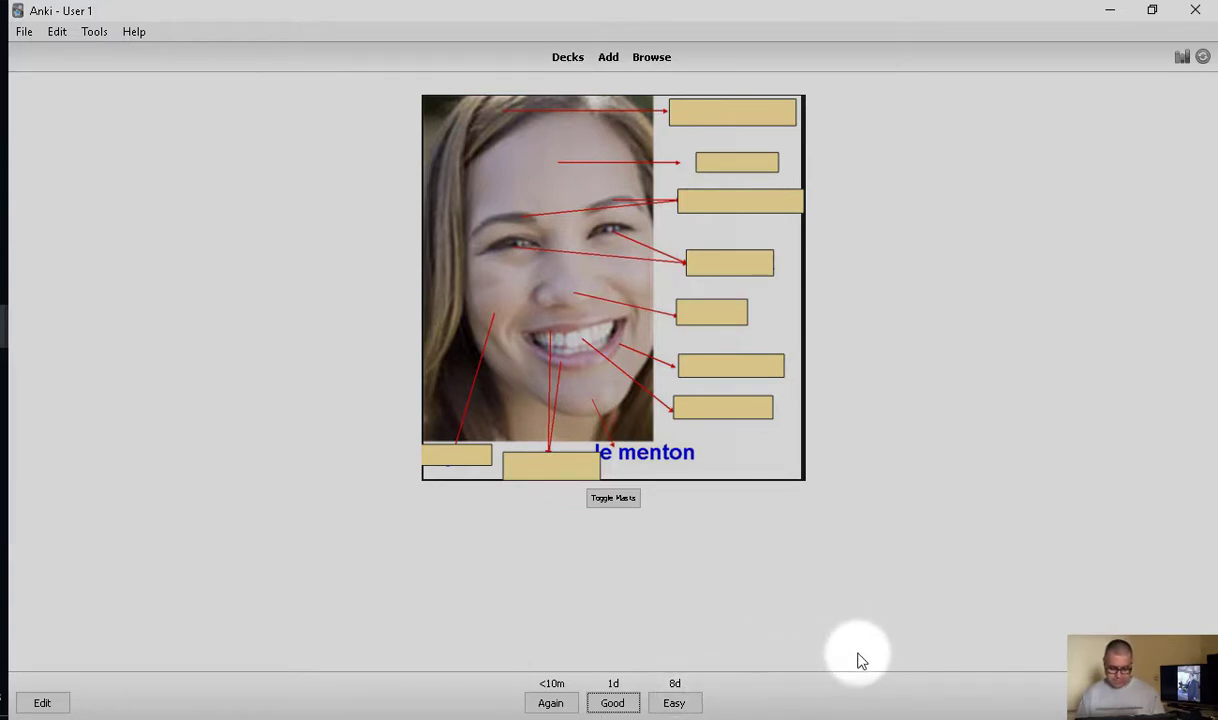
key("space")
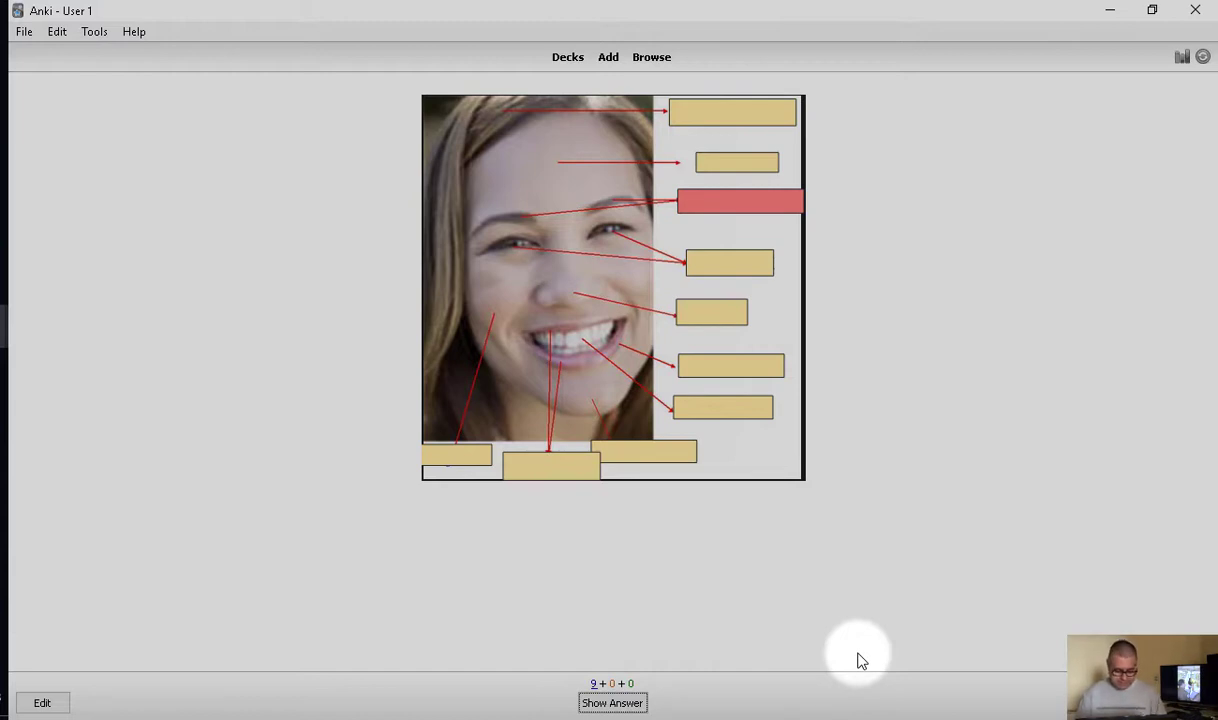
- Reveal the "les sourcils" card's answer and rate it Good, then restore the window size and return to the deck list
key("space")
key("space")
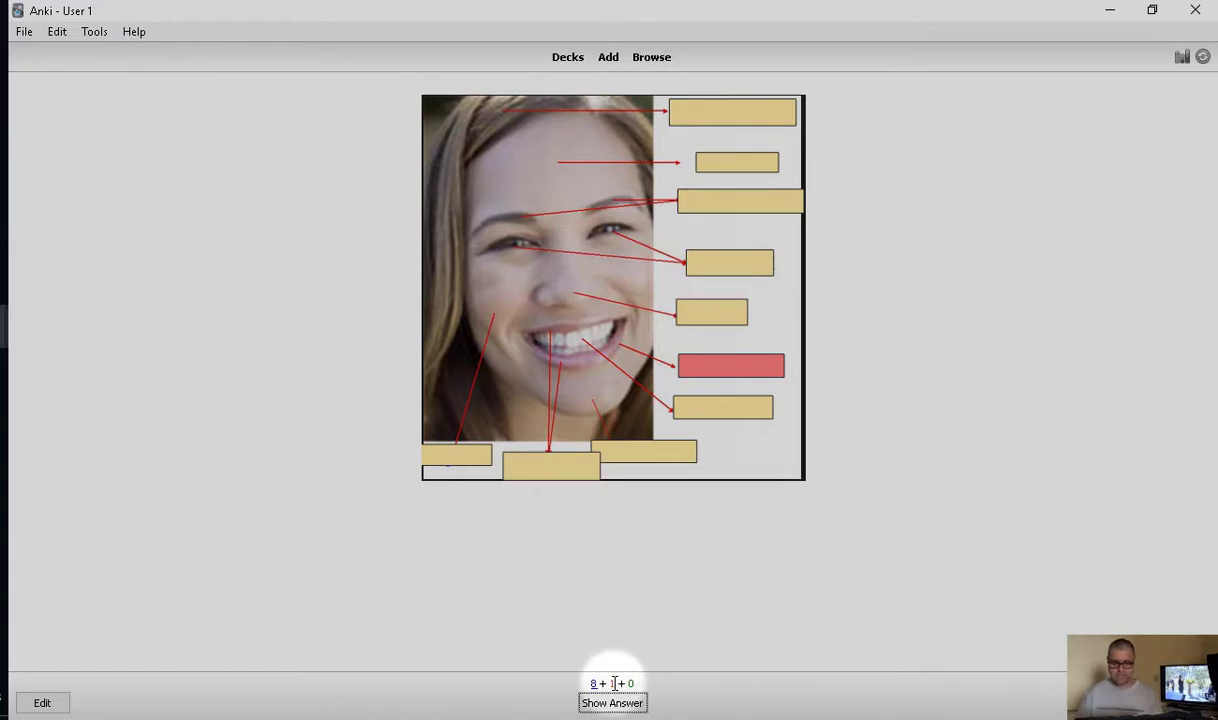
left_click(1153, 12)
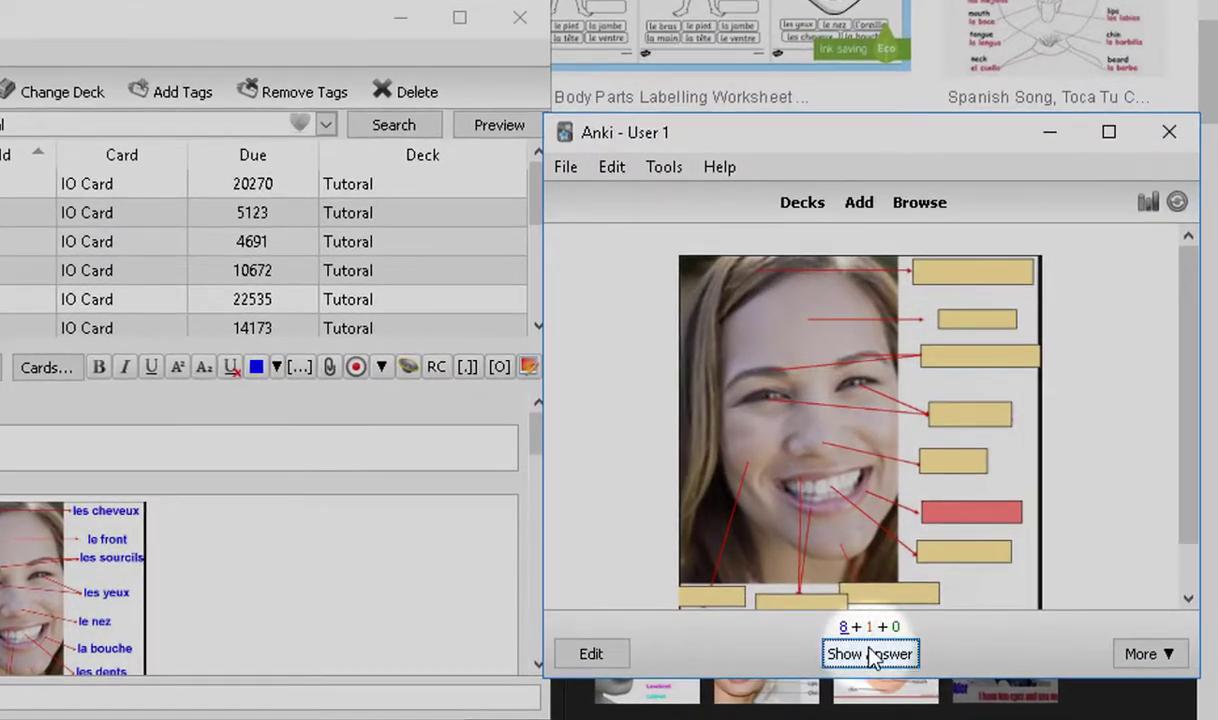
left_click(806, 218)
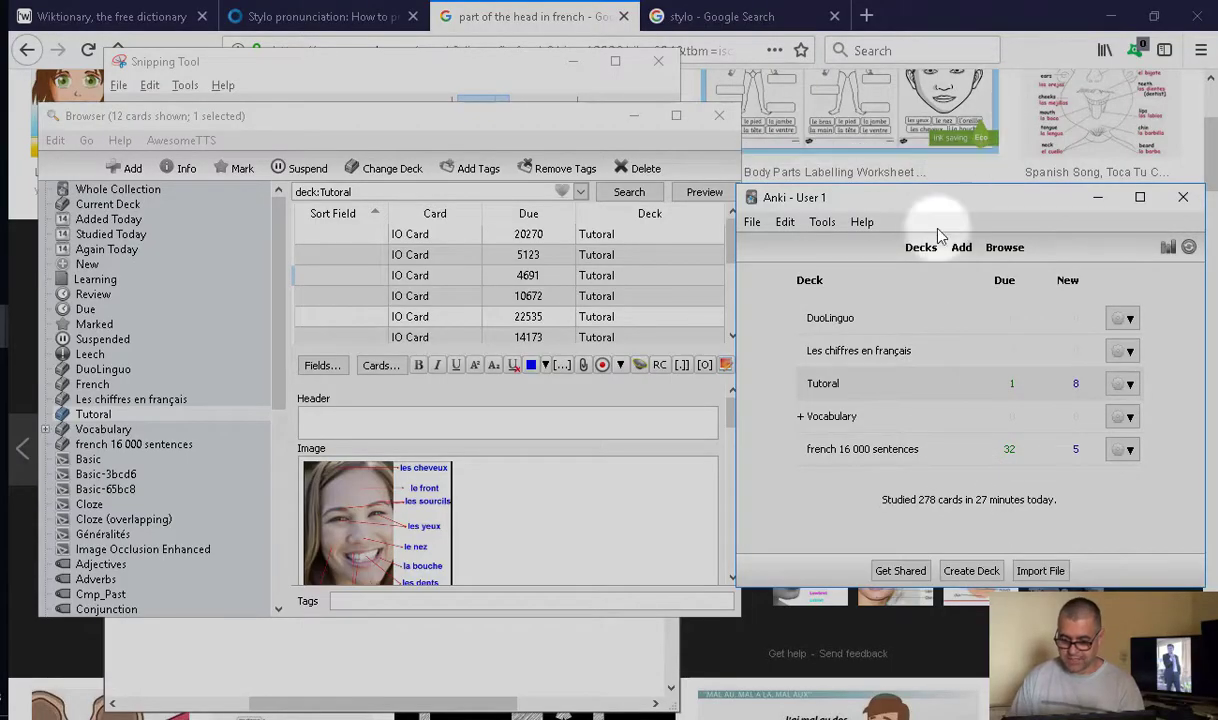
- Start adding a new note and create a new deck named "temp" as its target deck
left_click(962, 250)
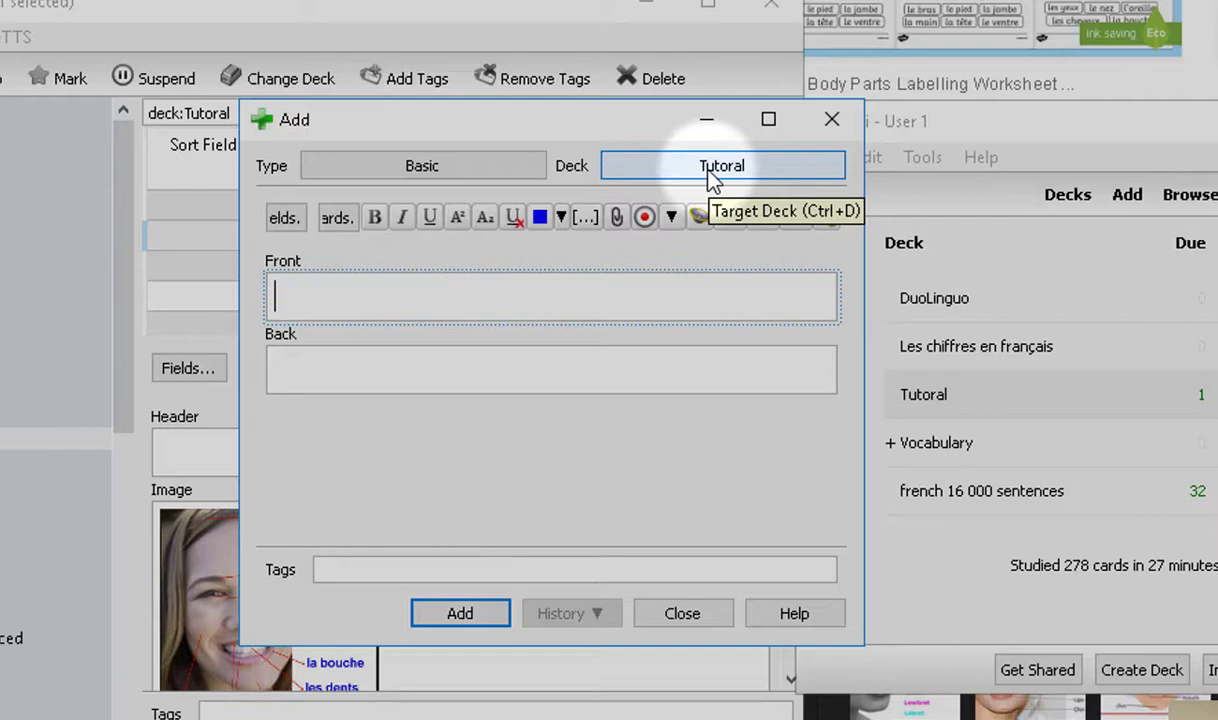
left_click(712, 178)
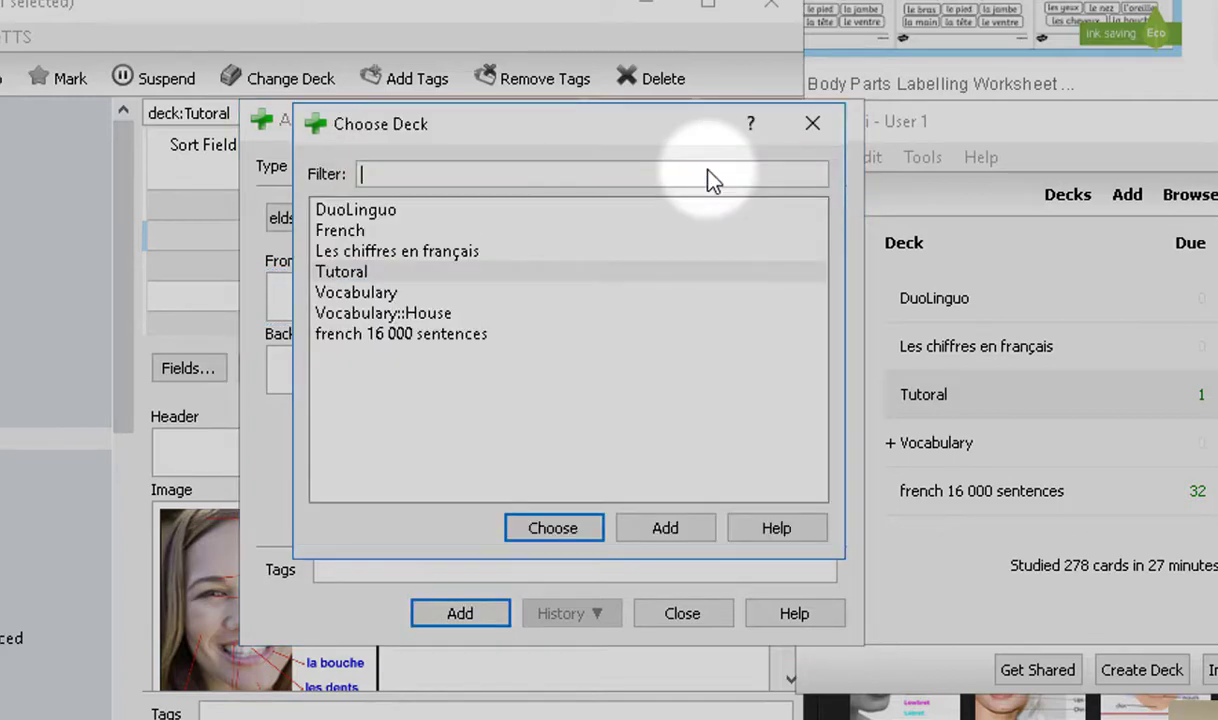
left_click(655, 534)
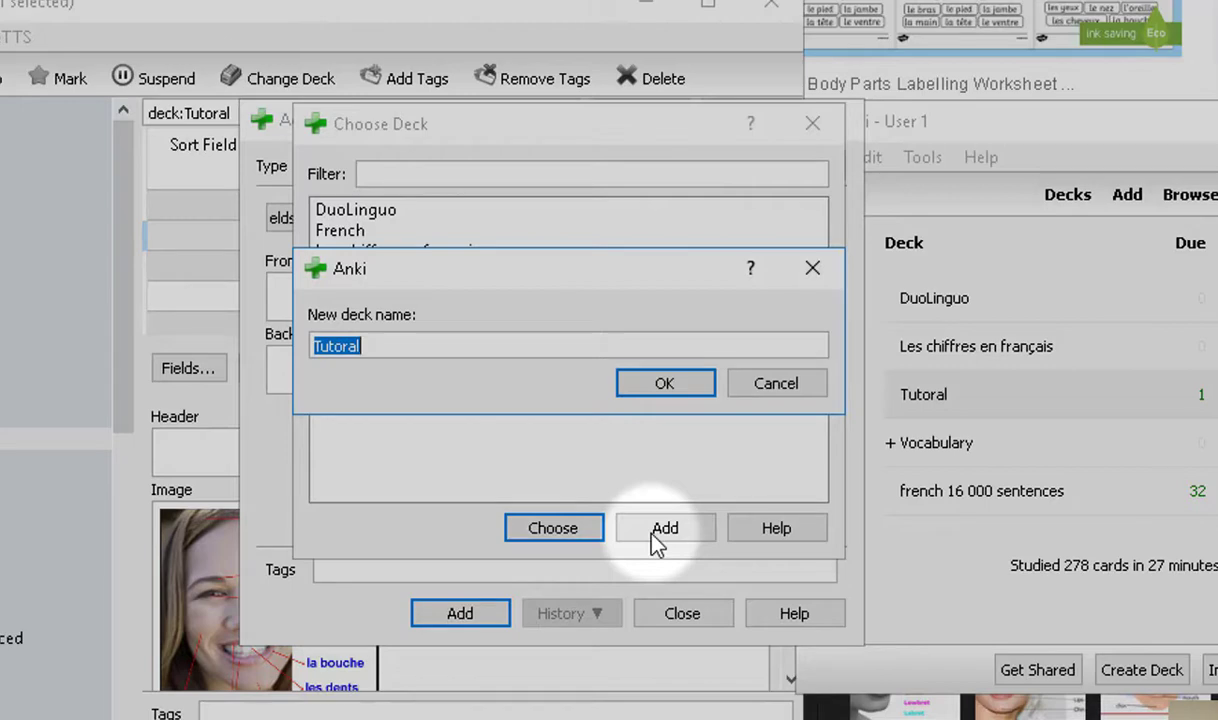
left_click(667, 384)
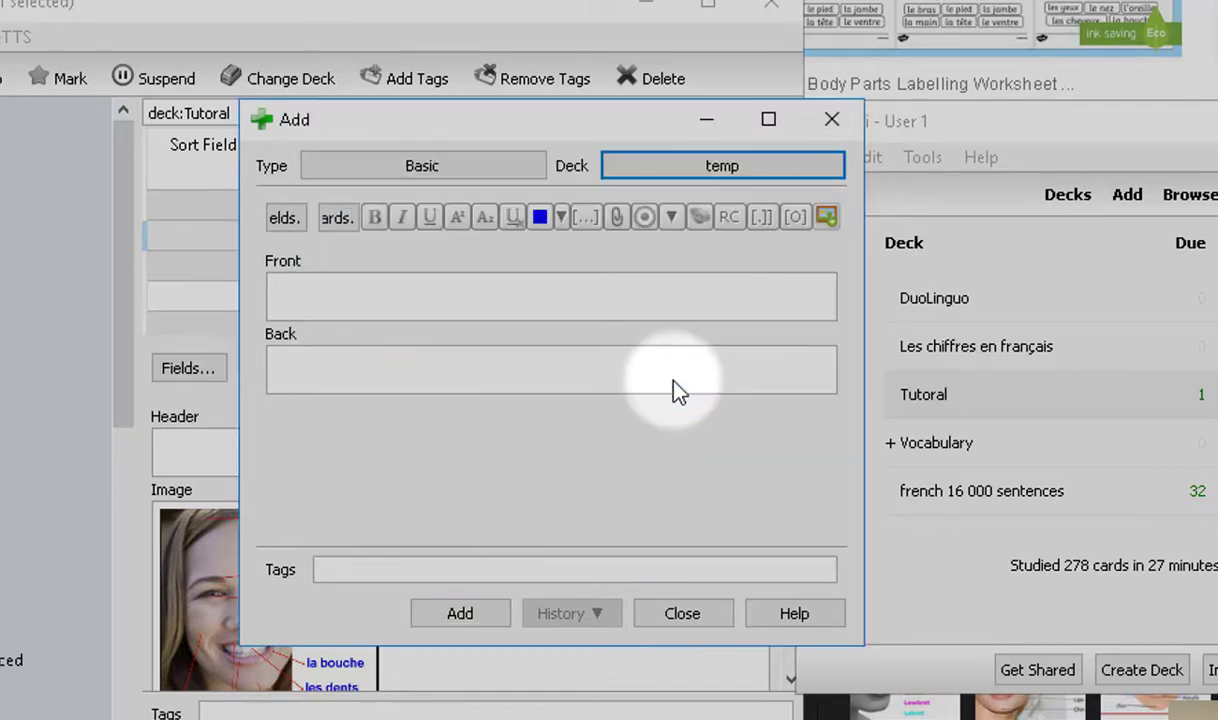
- Set the new note's type to Cloze
left_click(355, 170)
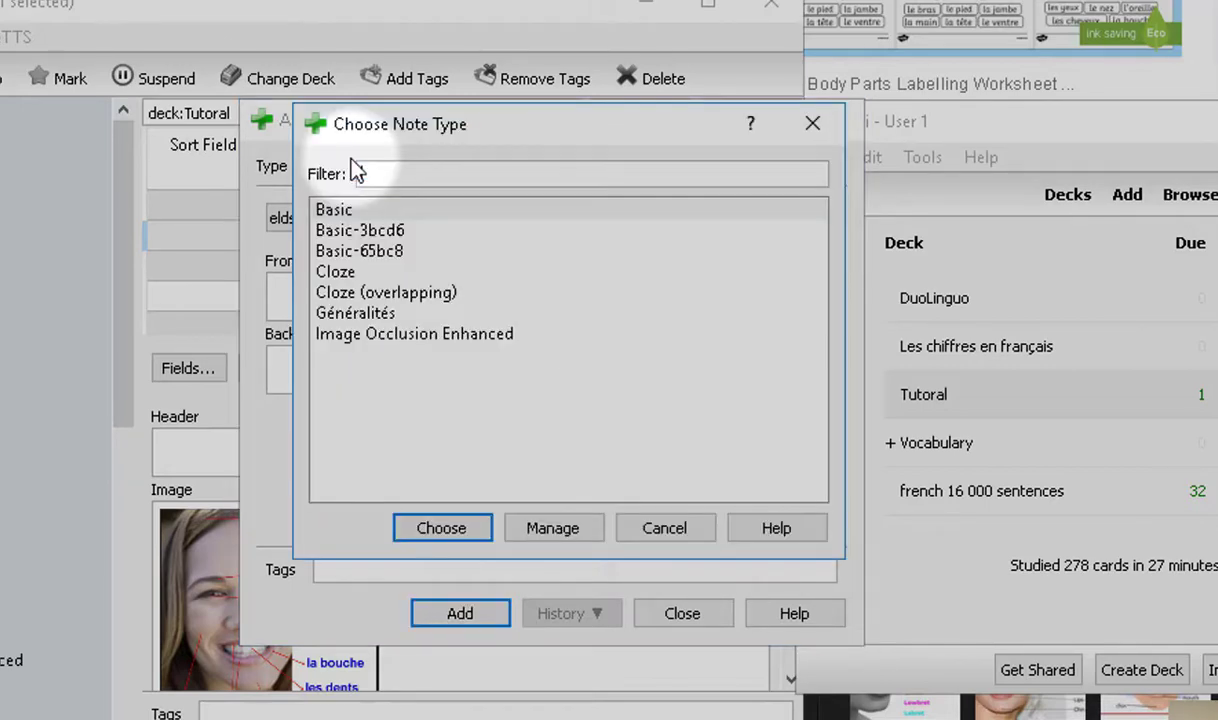
left_click(340, 272)
left_click(441, 530)
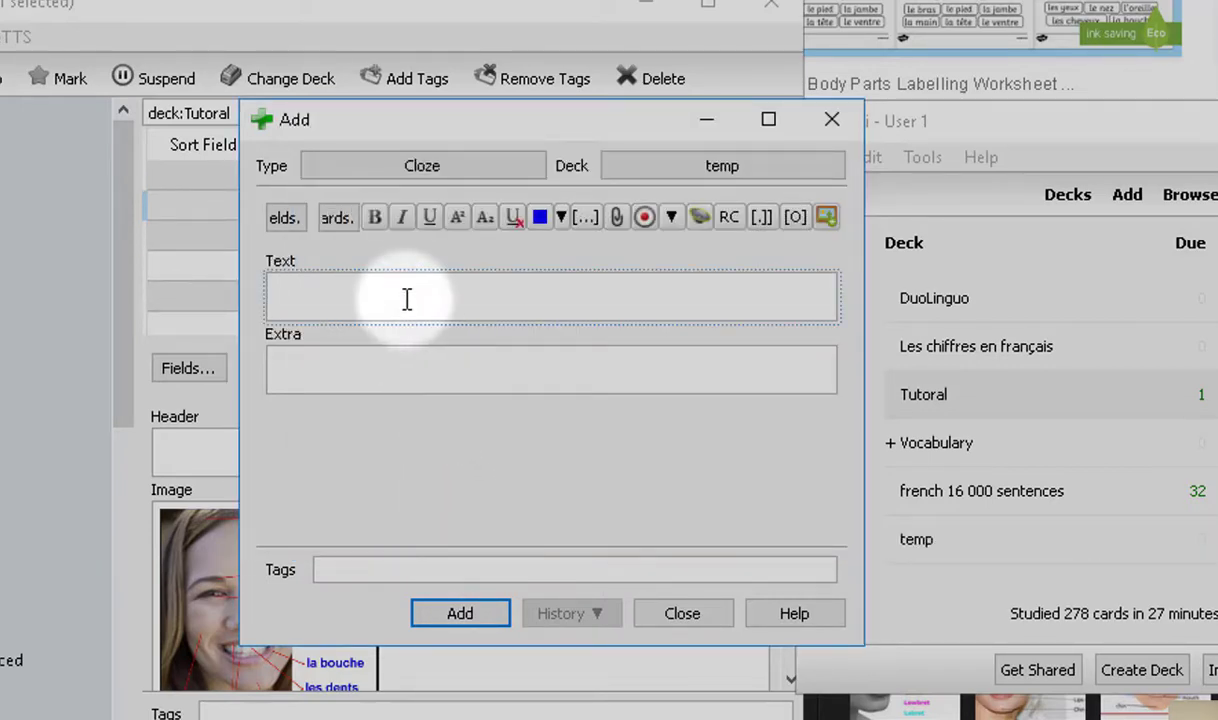
- Paste the "Rudeness in the workplace" paragraph from the Word document into the cloze note's Text field
left_click(490, 296)
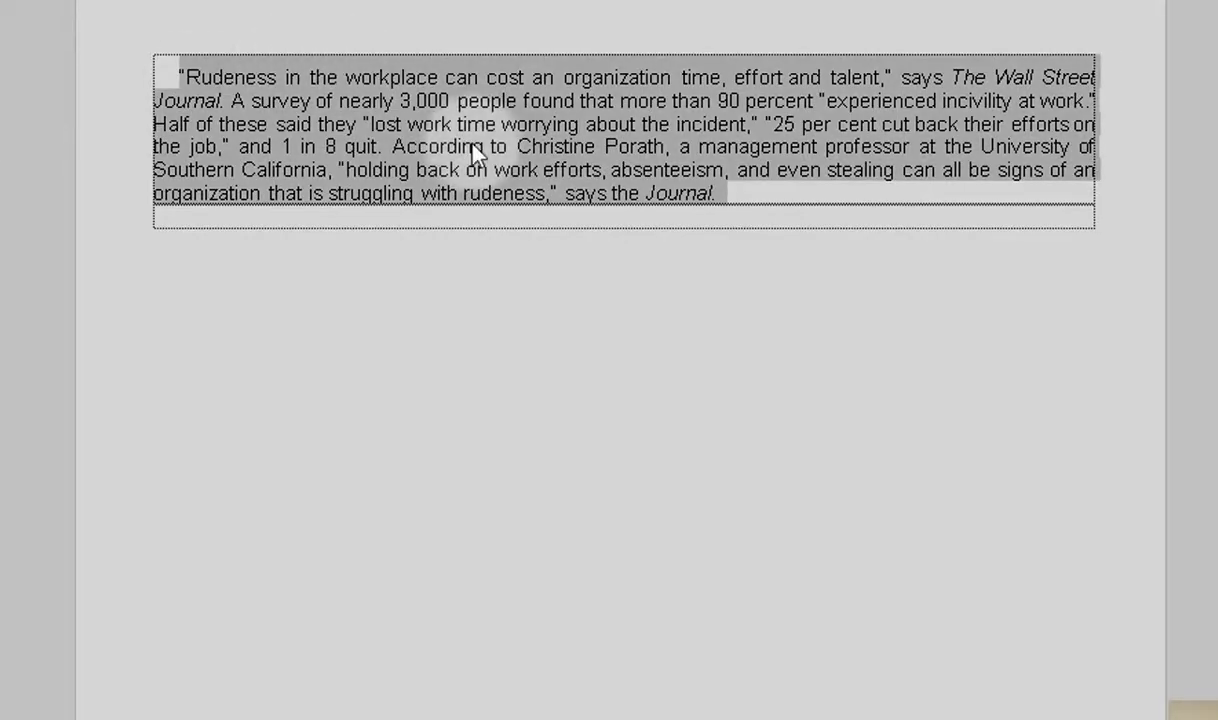
left_click(575, 245)
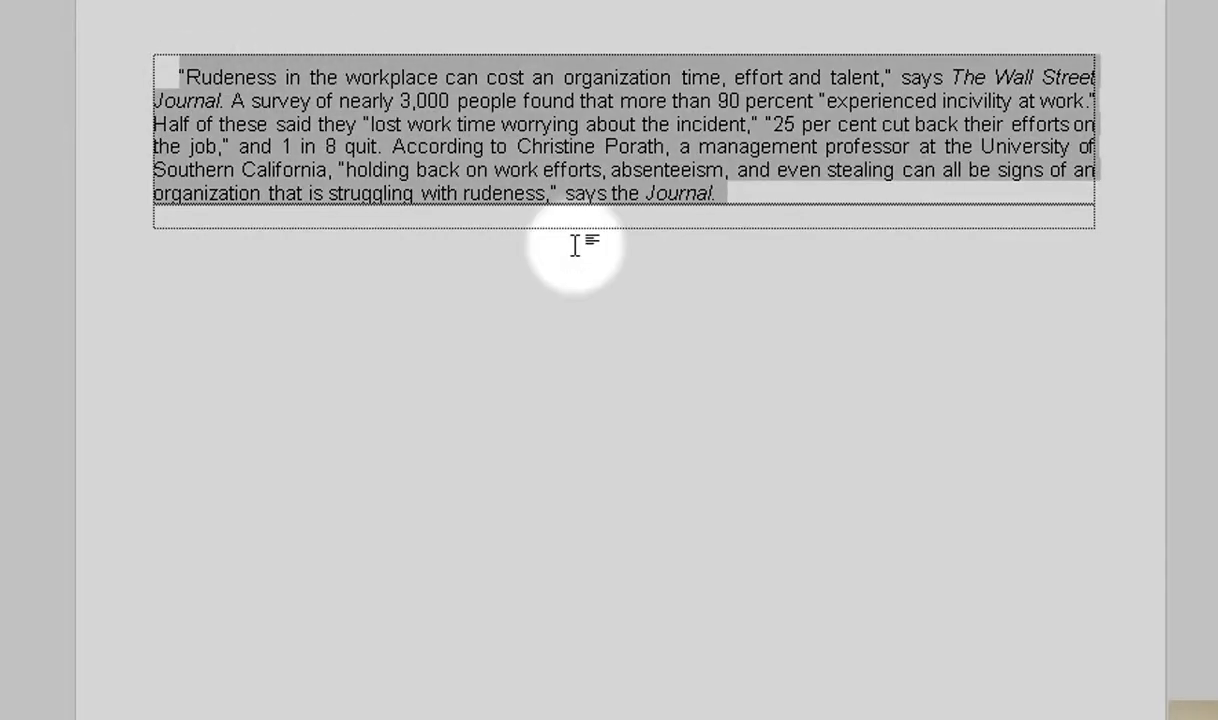
key("alt+Tab")
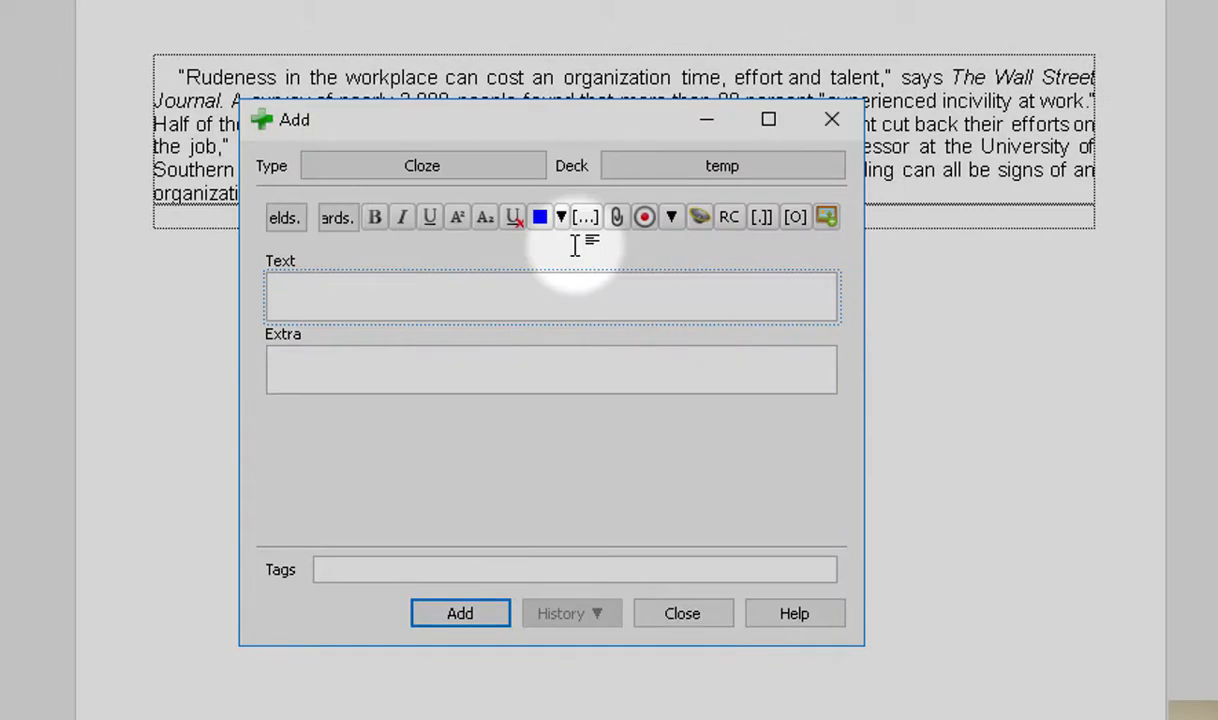
key("ctrl+v")
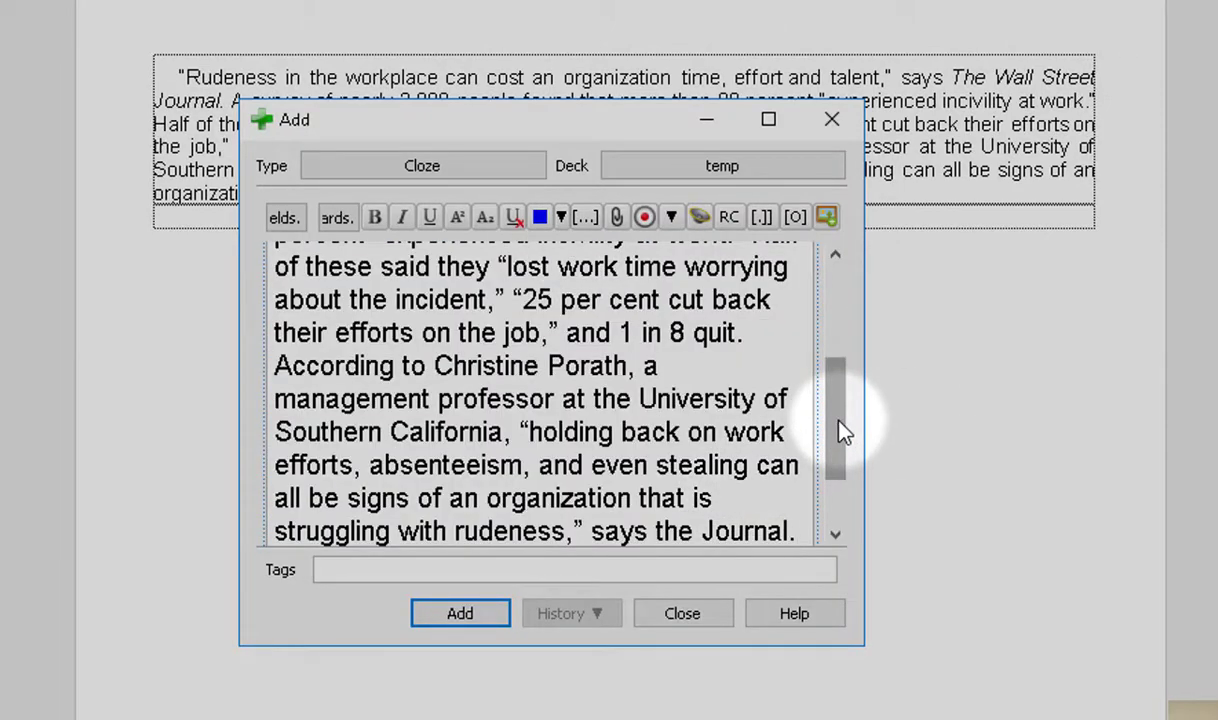
left_click_drag(840, 430, 833, 258)
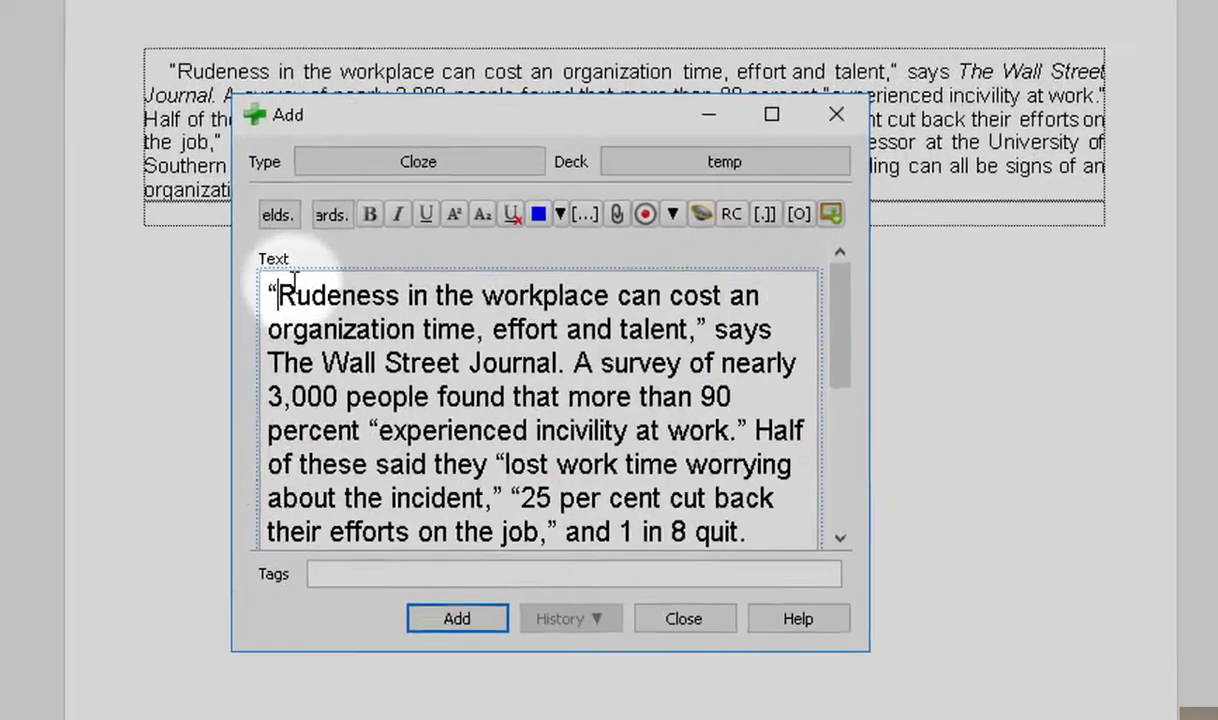
- Turn the word "Rudeness" into cloze deletion c1 and the word "cost" in the first sentence into c2
left_click_drag(389, 316, 470, 314)
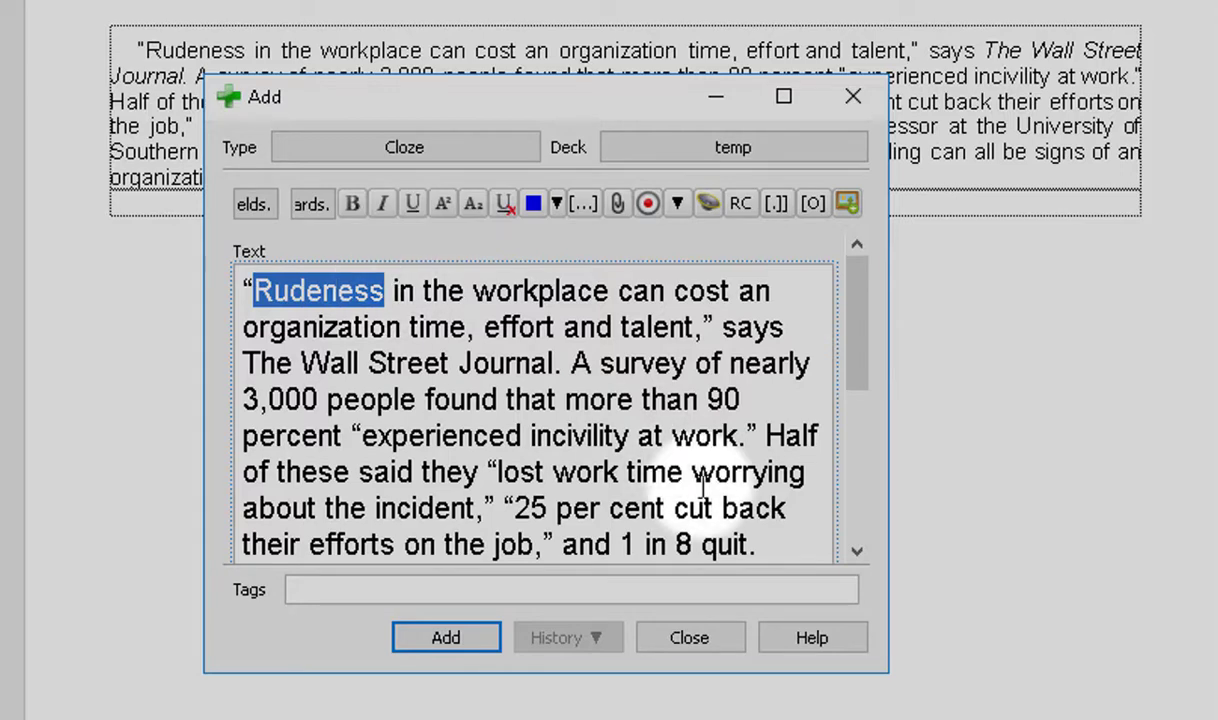
key("ctrl+shift+c")
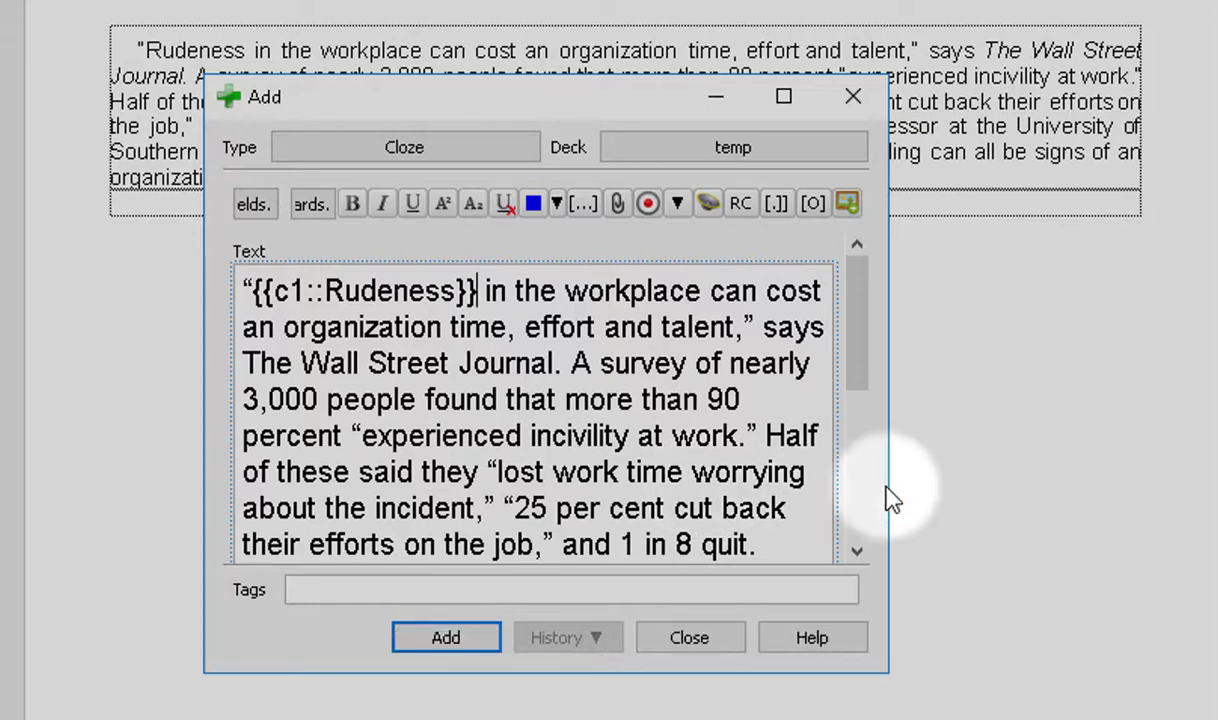
double_click(772, 291)
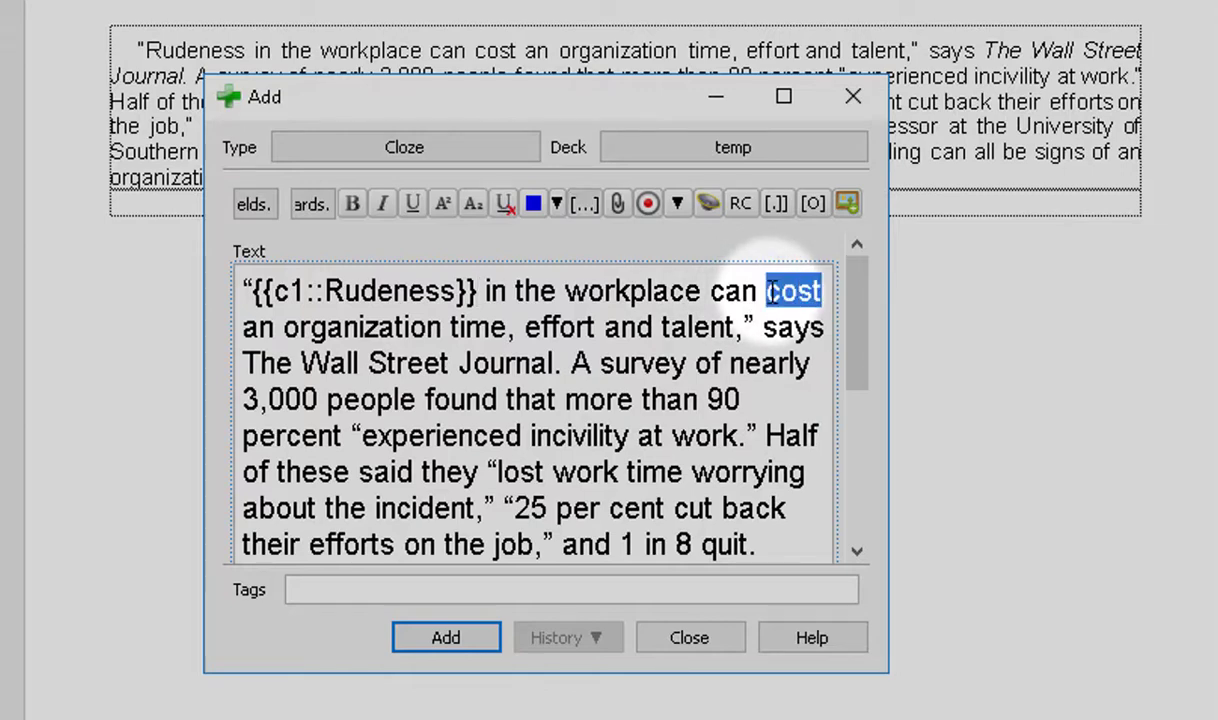
key("ctrl+shift+c")
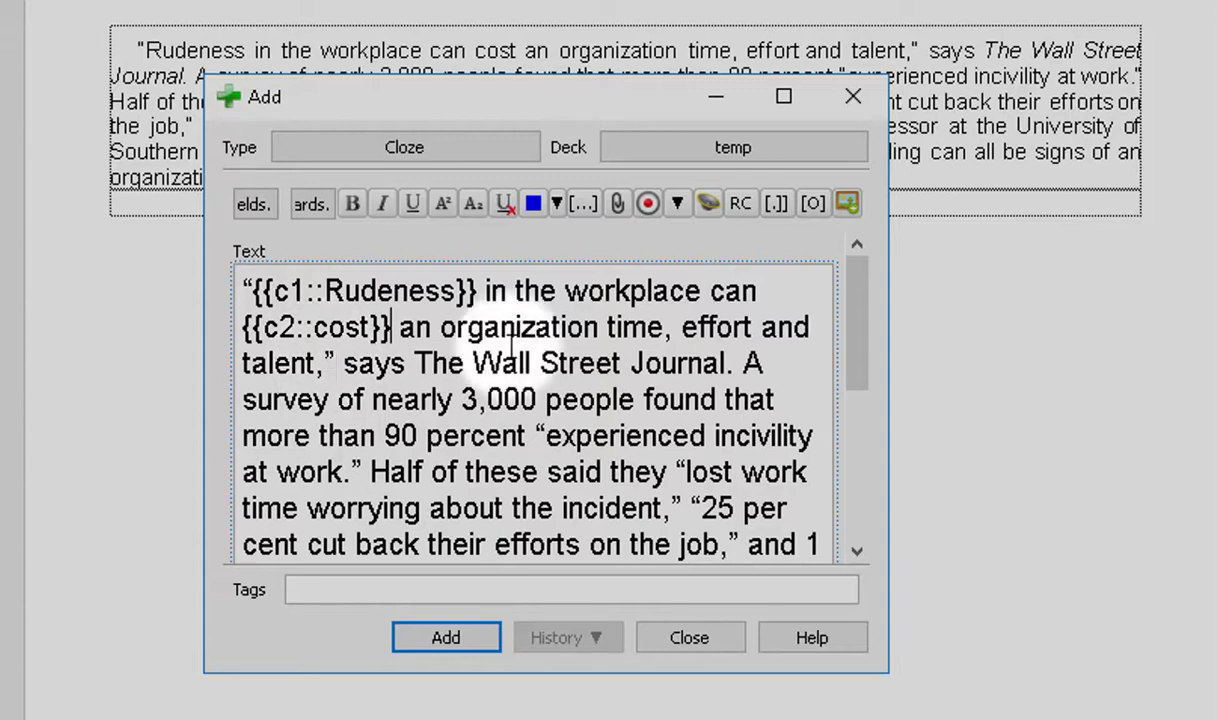
- Insert the French translation "(temps)" after "time" in the first sentence and make it cloze deletion c3
left_click(668, 328)
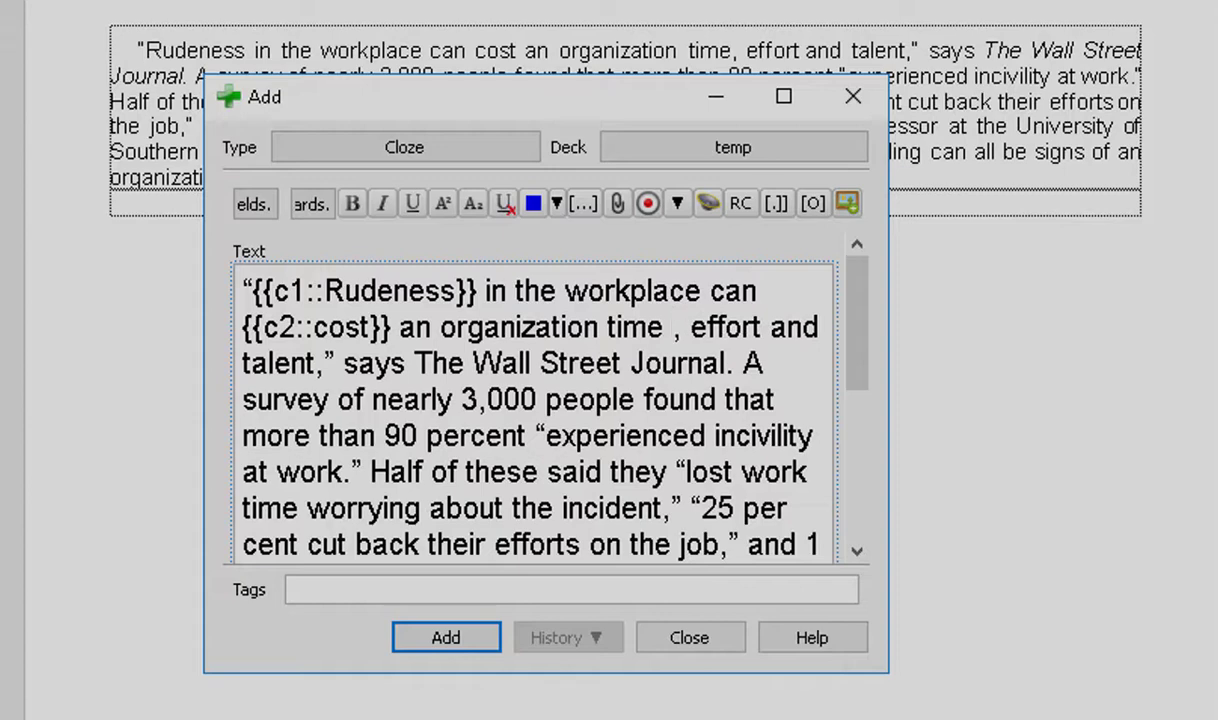
type("temps")
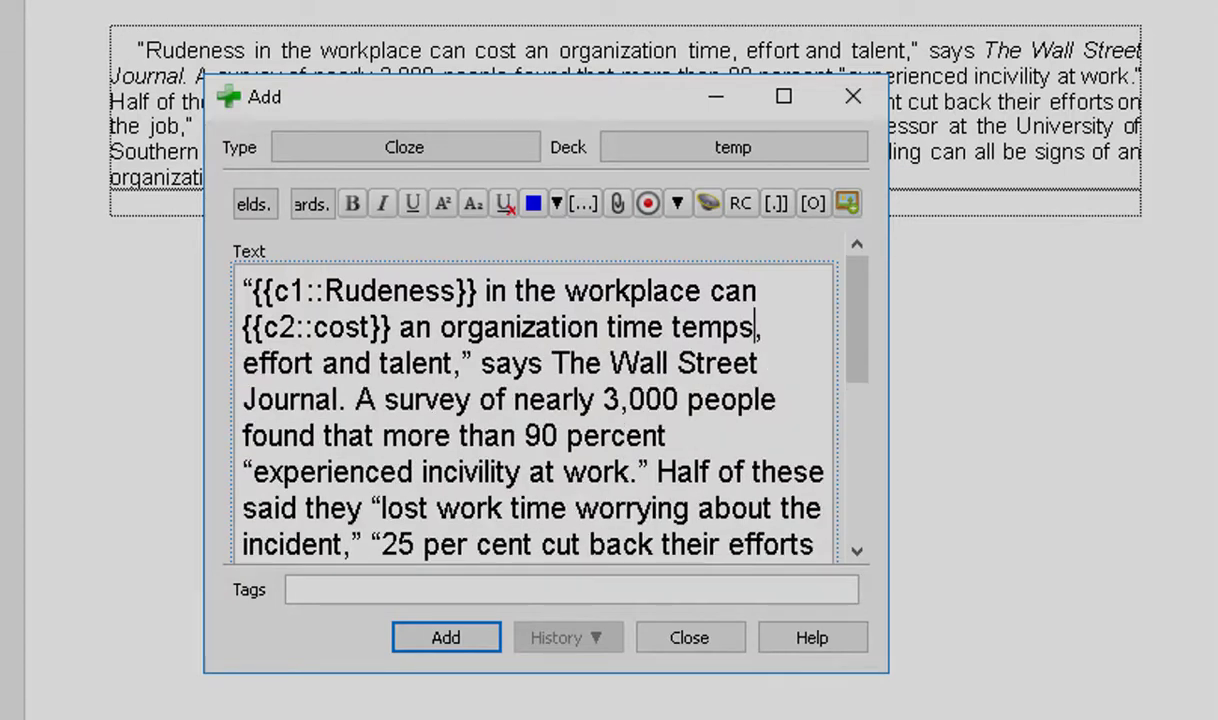
type(")")
key("Left")
key("Left")
key("Left")
key("Left")
key("Left")
key("Left")
type("(")
key("shift+Right")
key("shift+Right")
key("shift+Right")
key("shift+Right")
key("shift+Right")
key("shift+Right")
key("shift+Right")
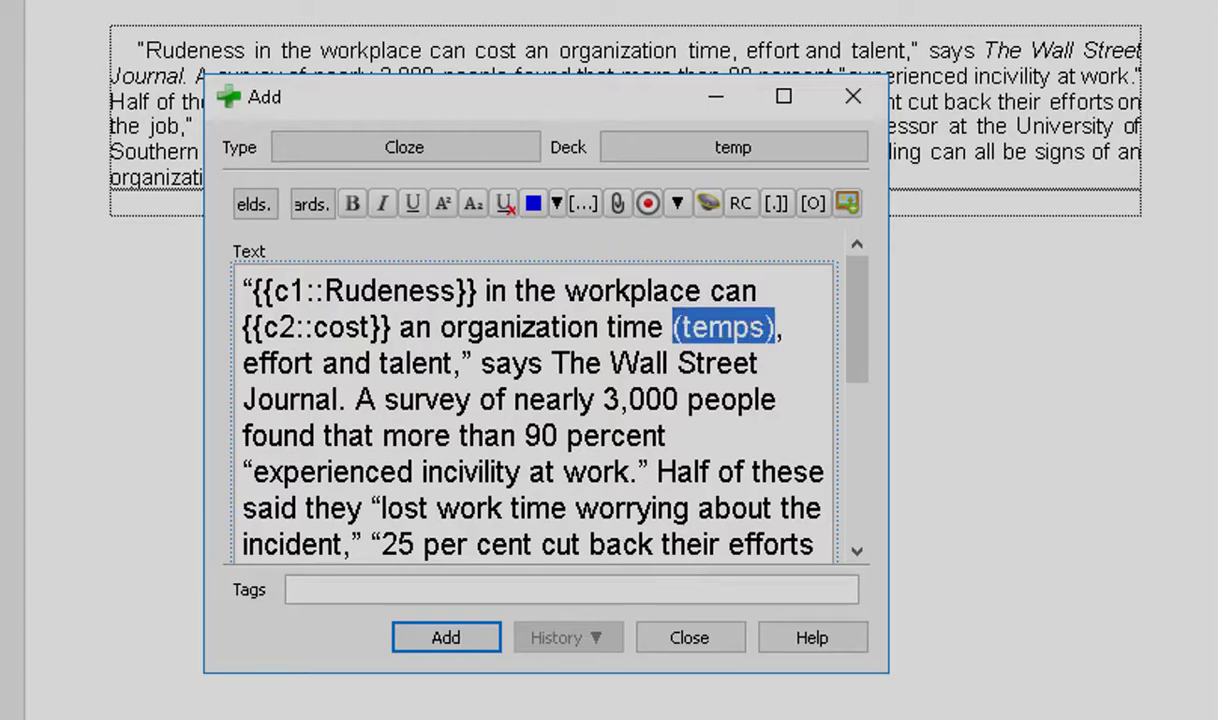
key("ctrl+shift+c")
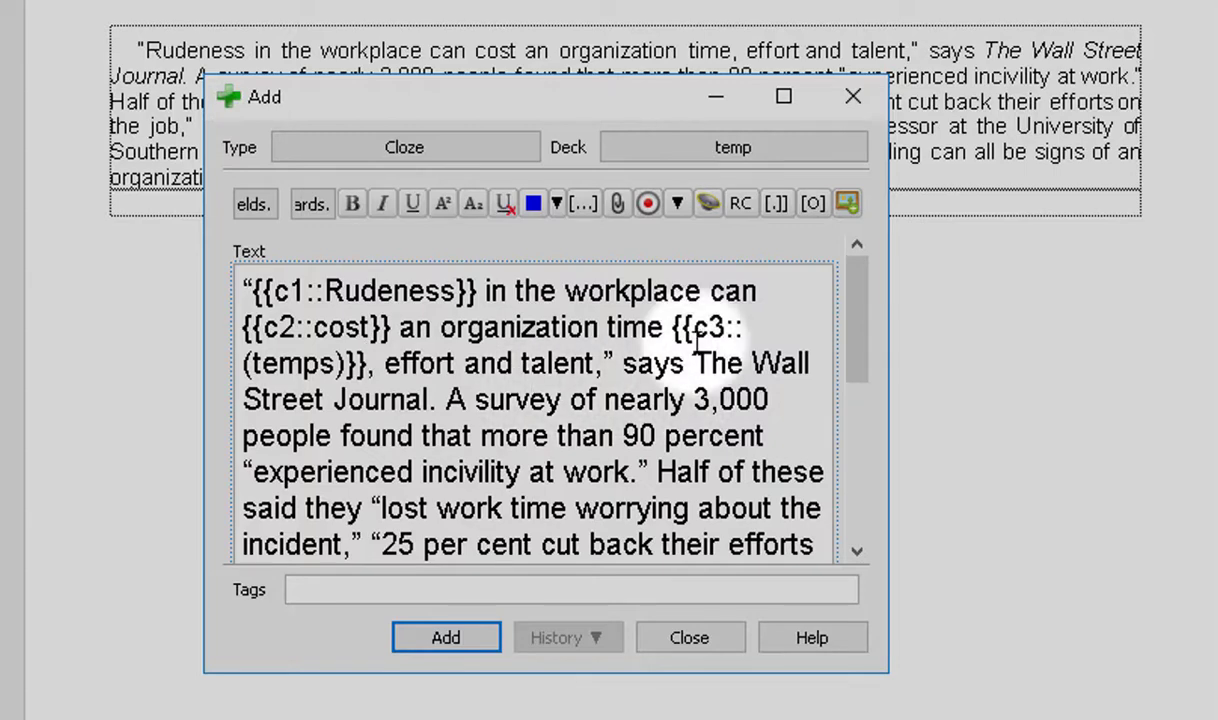
- Insert the French translation "(dire)" after "says" in the first sentence and make it cloze deletion c4
left_click(688, 362)
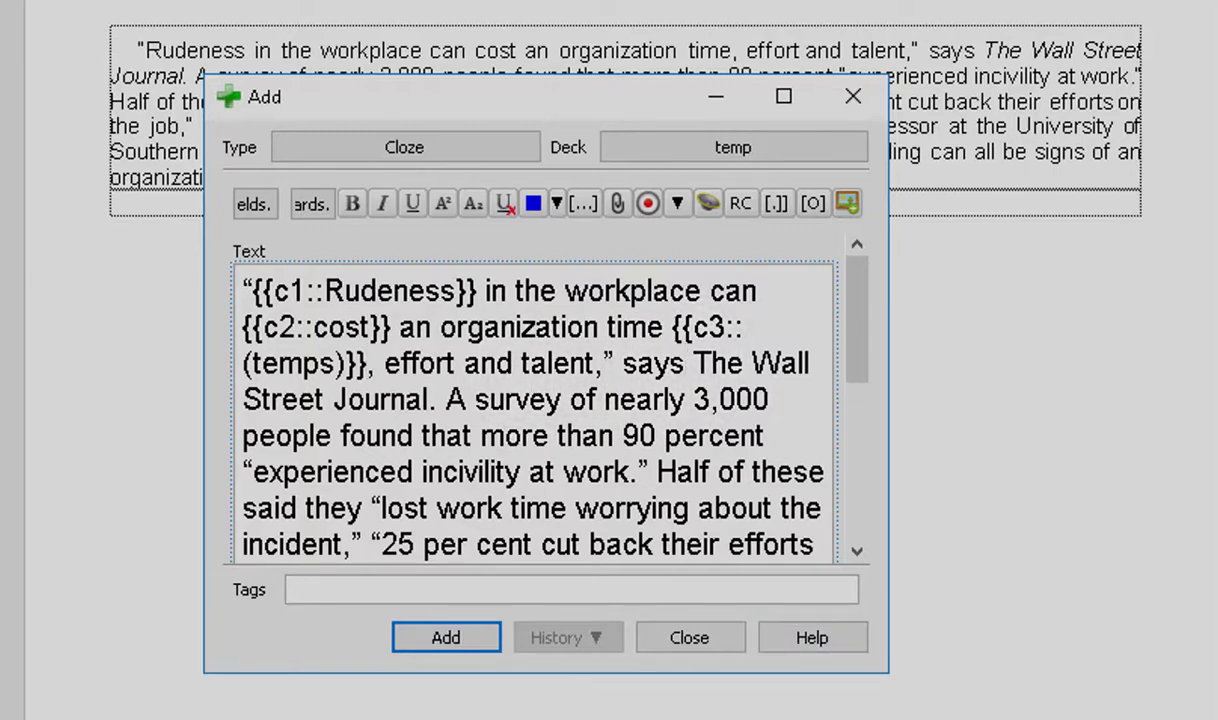
type("dire ")
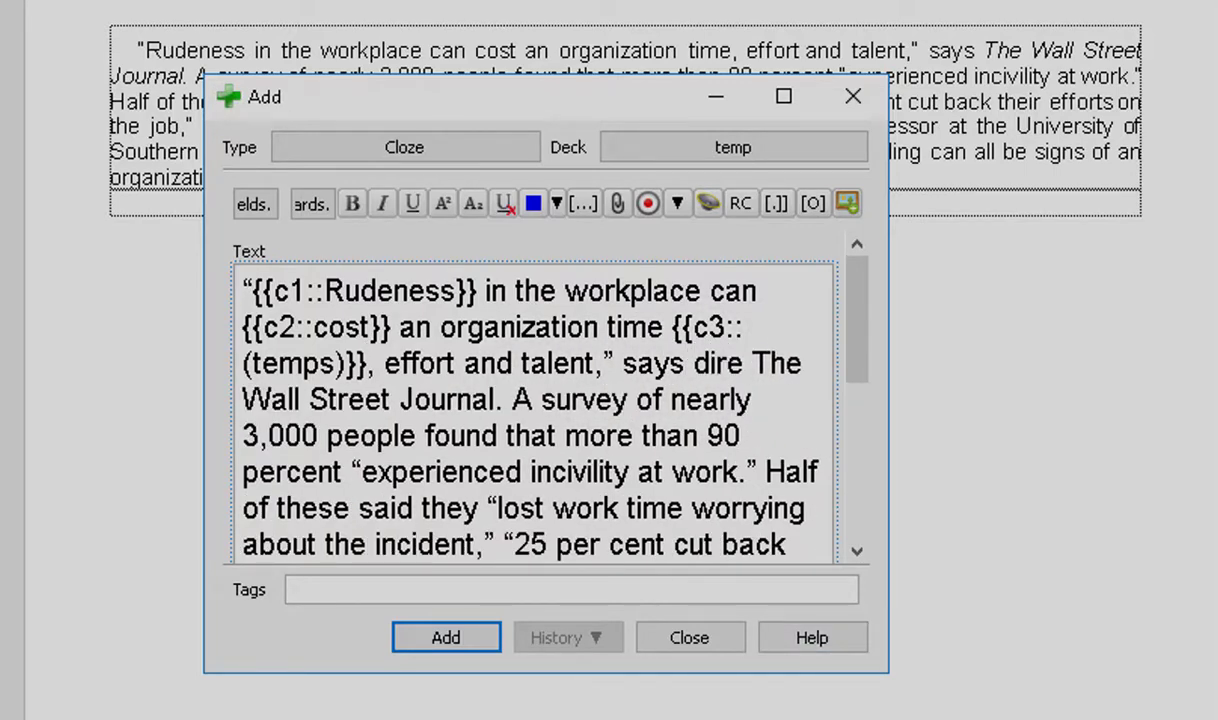
type(")")
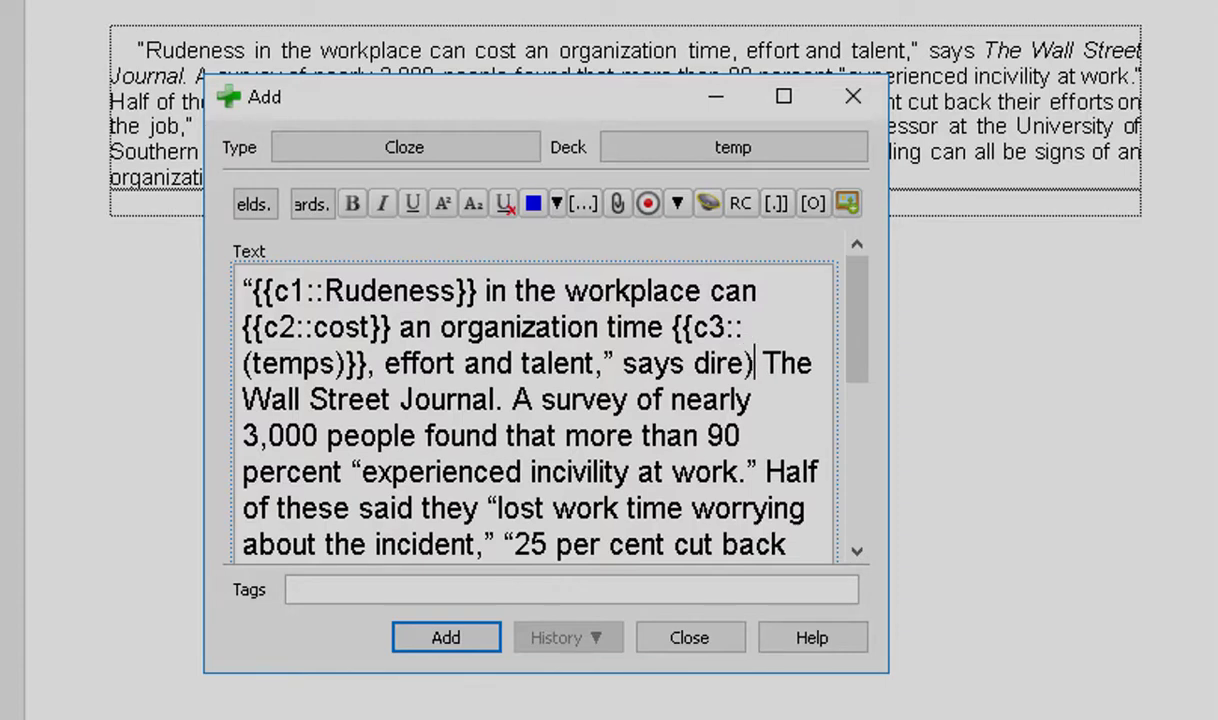
key("Left")
key("Left")
key("Left")
key("Left")
key("Left")
type("(")
key("Left")
key("shift+Right")
key("shift+Right")
key("shift+Right")
key("shift+Right")
key("shift+Right")
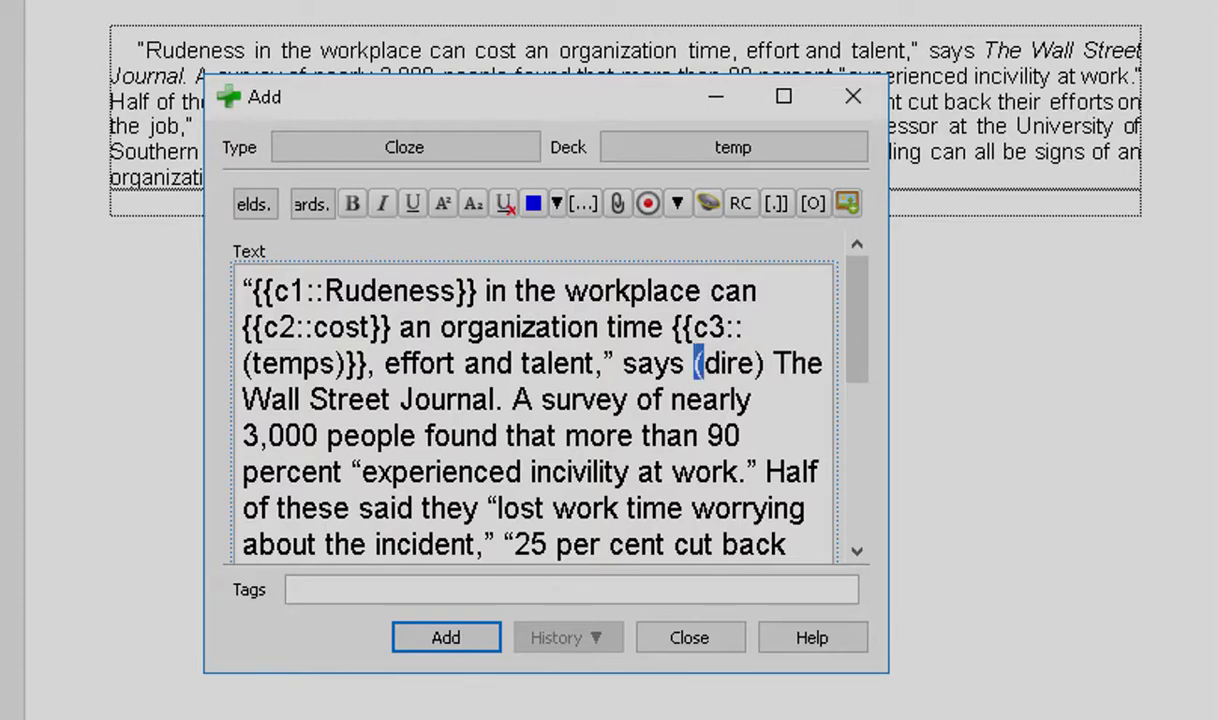
key("shift+Right")
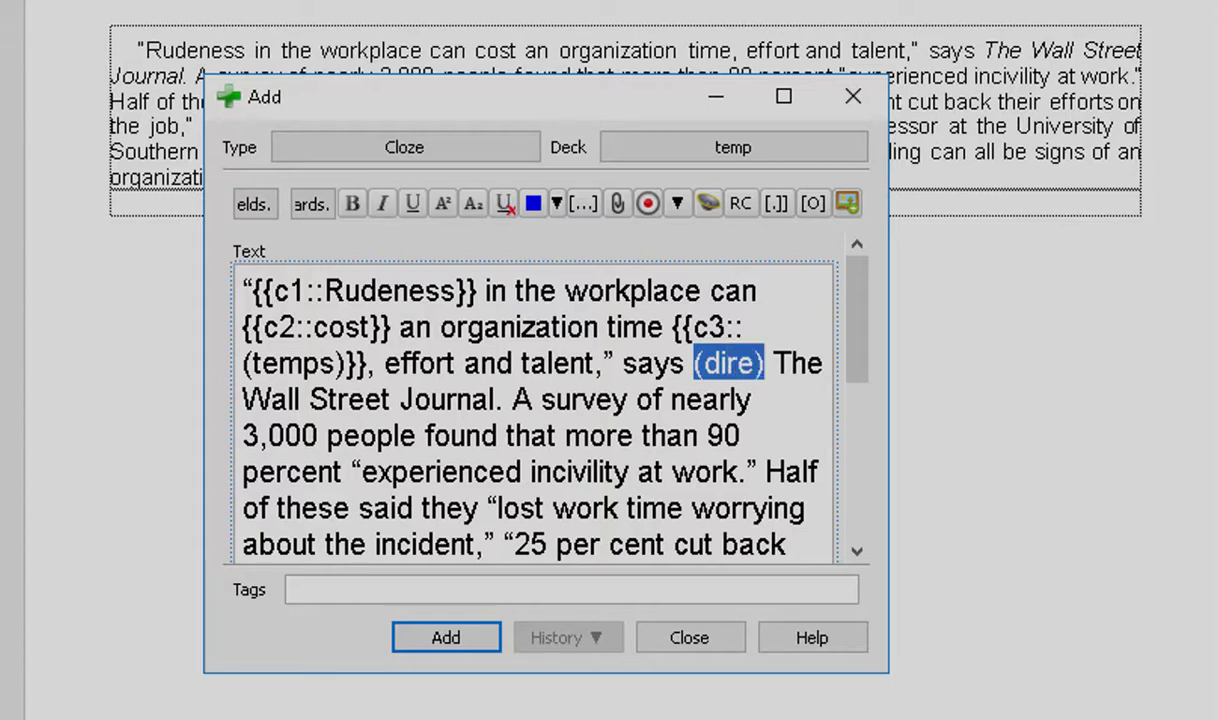
key("ctrl+shift+c")
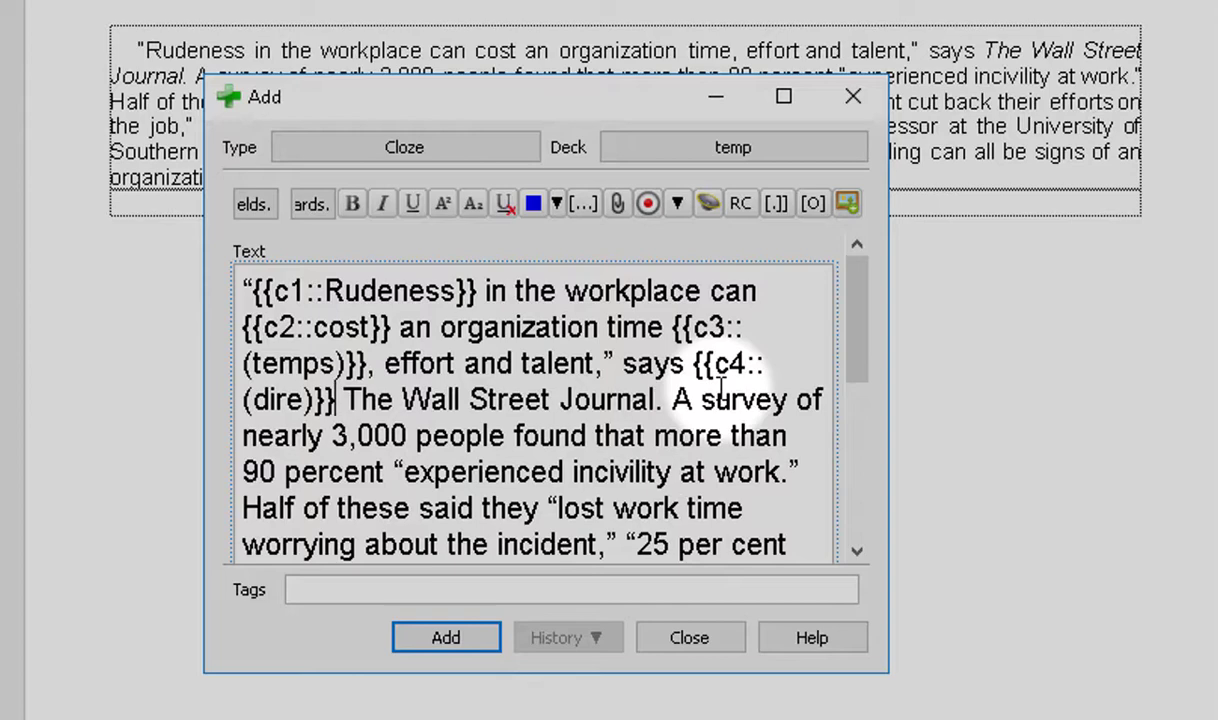
- Add the cloze note to the temp deck, bring up the deck list window, and close the Add window
left_click(443, 640)
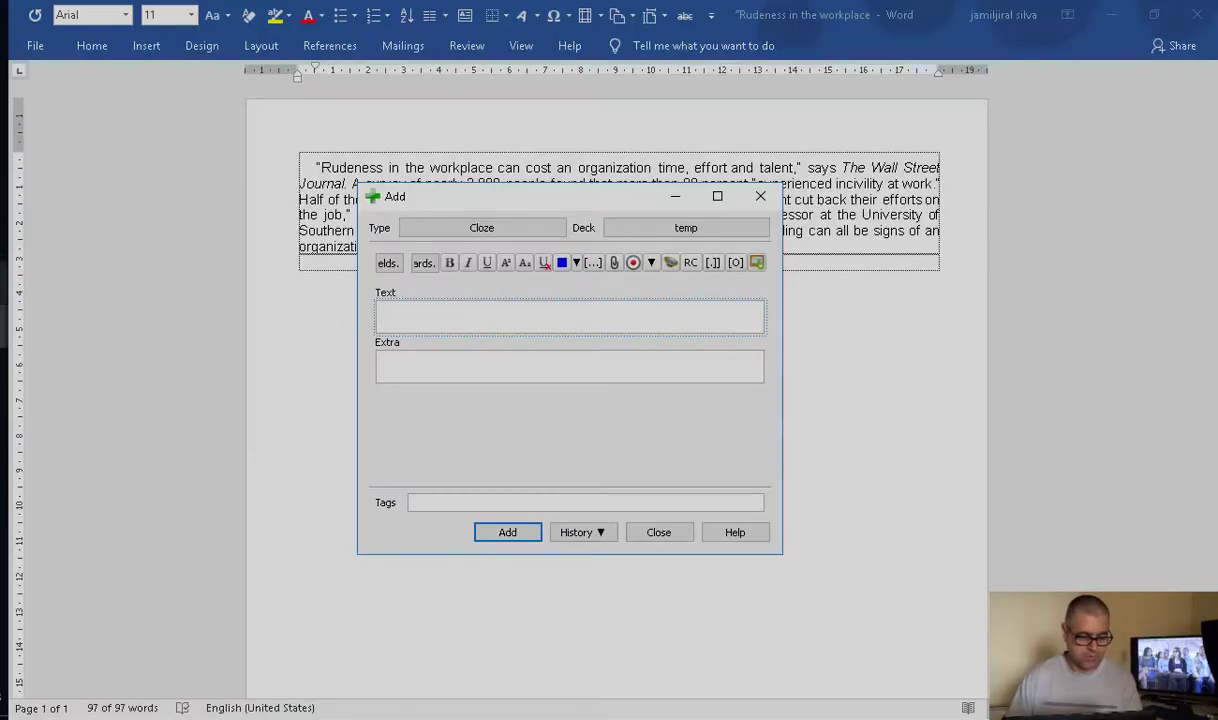
mouse_move(3, 322)
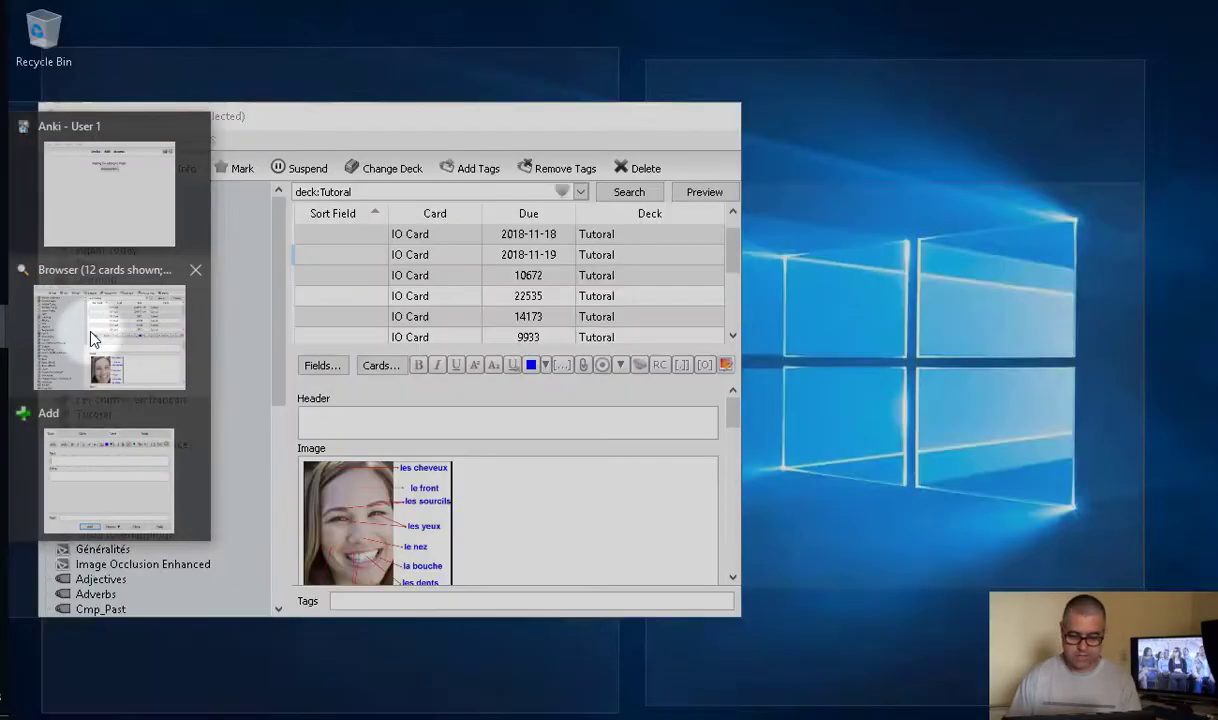
left_click(90, 338)
key("Escape")
left_click_drag(513, 197, 410, 197)
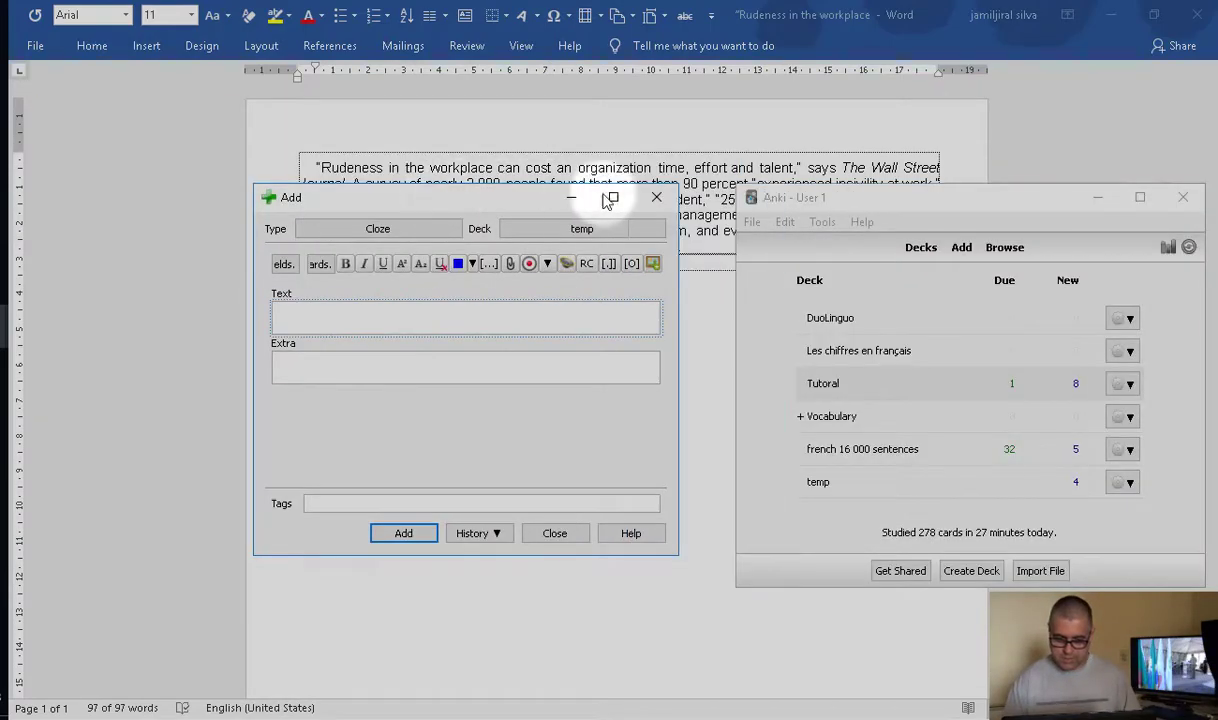
left_click(656, 197)
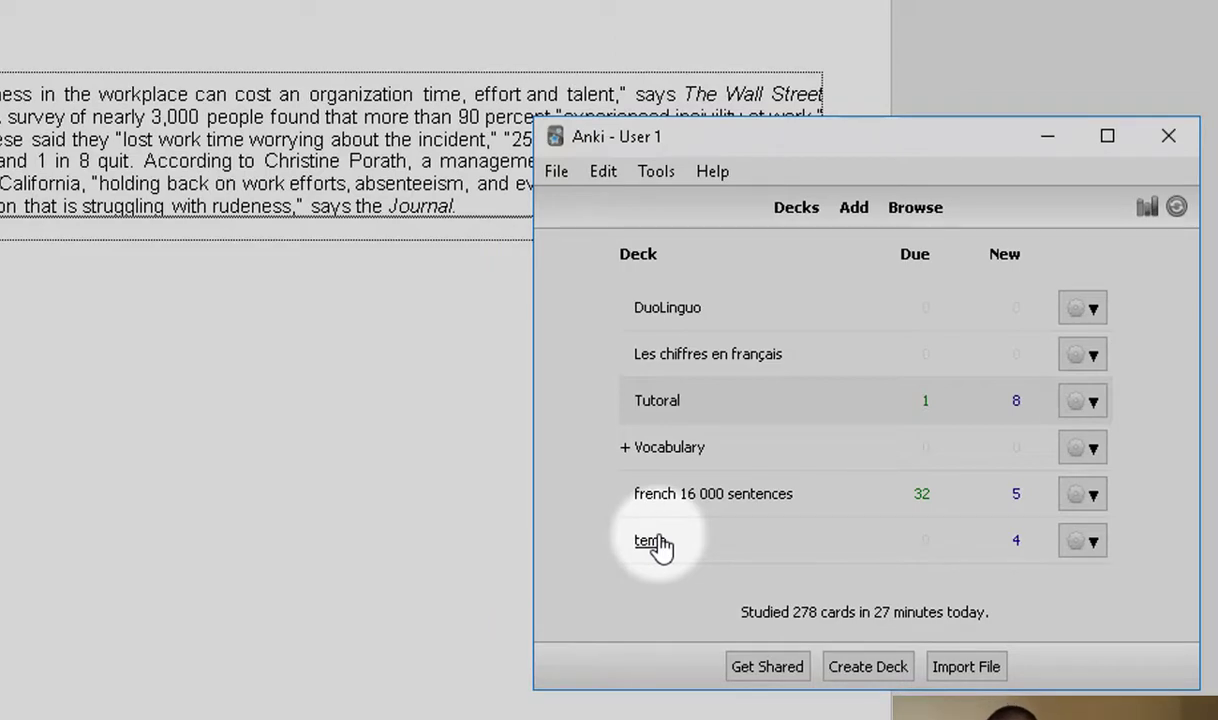
- Make temp a subdeck of the Tutoral deck and start studying it
left_click_drag(660, 548, 686, 416)
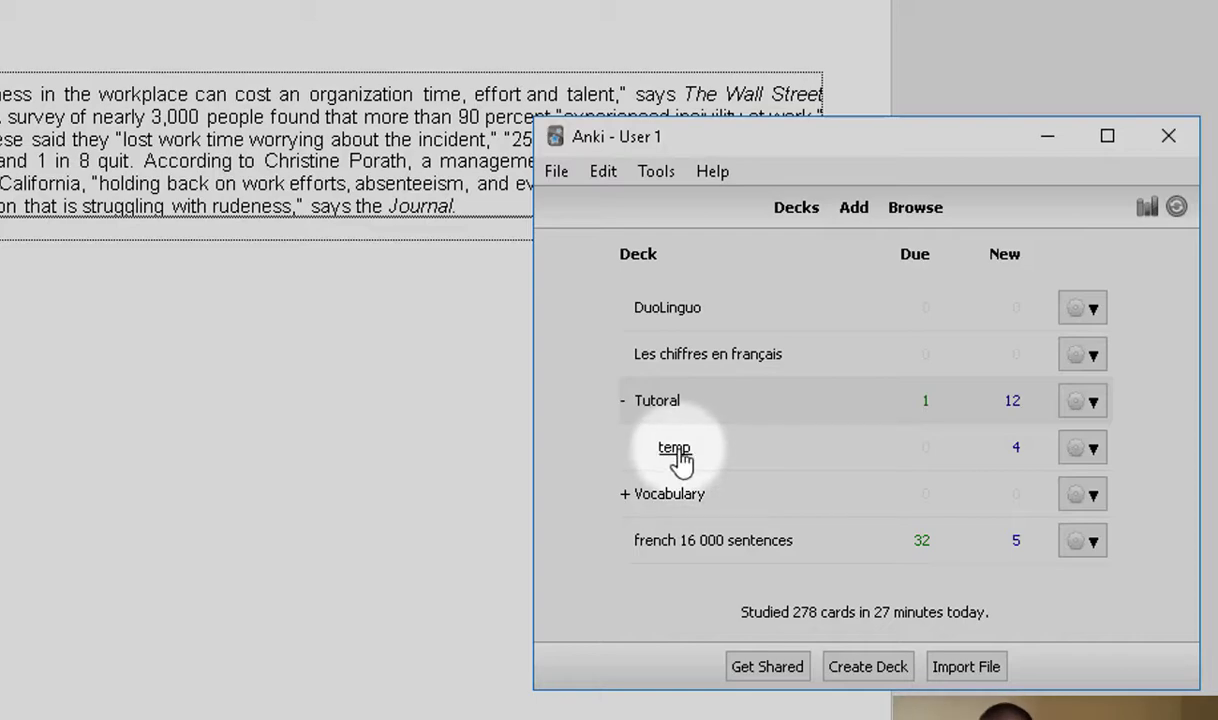
left_click(676, 450)
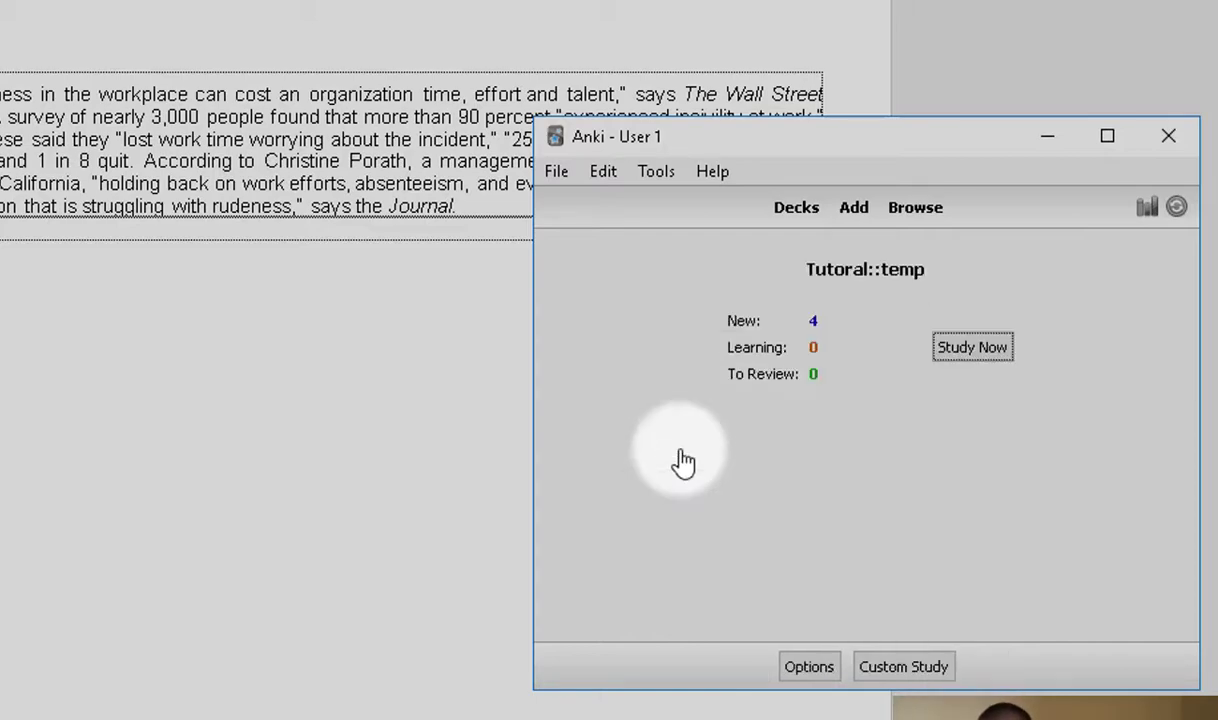
left_click(963, 358)
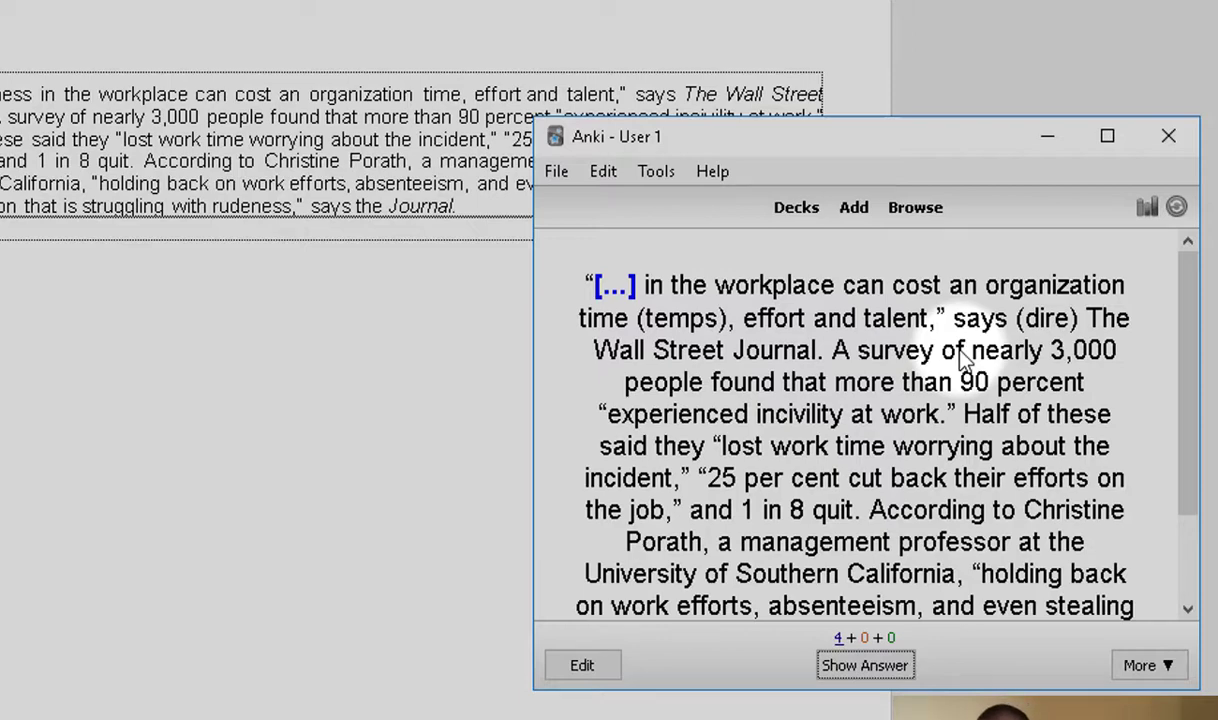
- Reveal and rate the first three cloze cards of the temp deck, and return to the deck list
key("space")
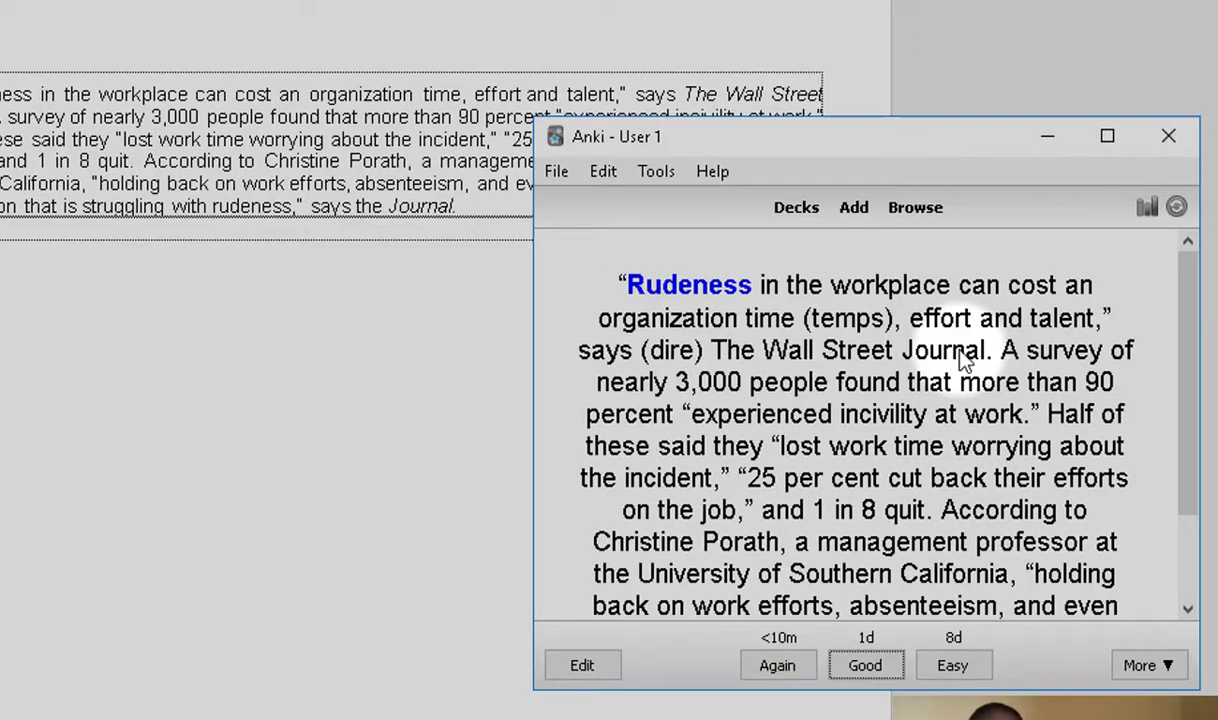
key("space")
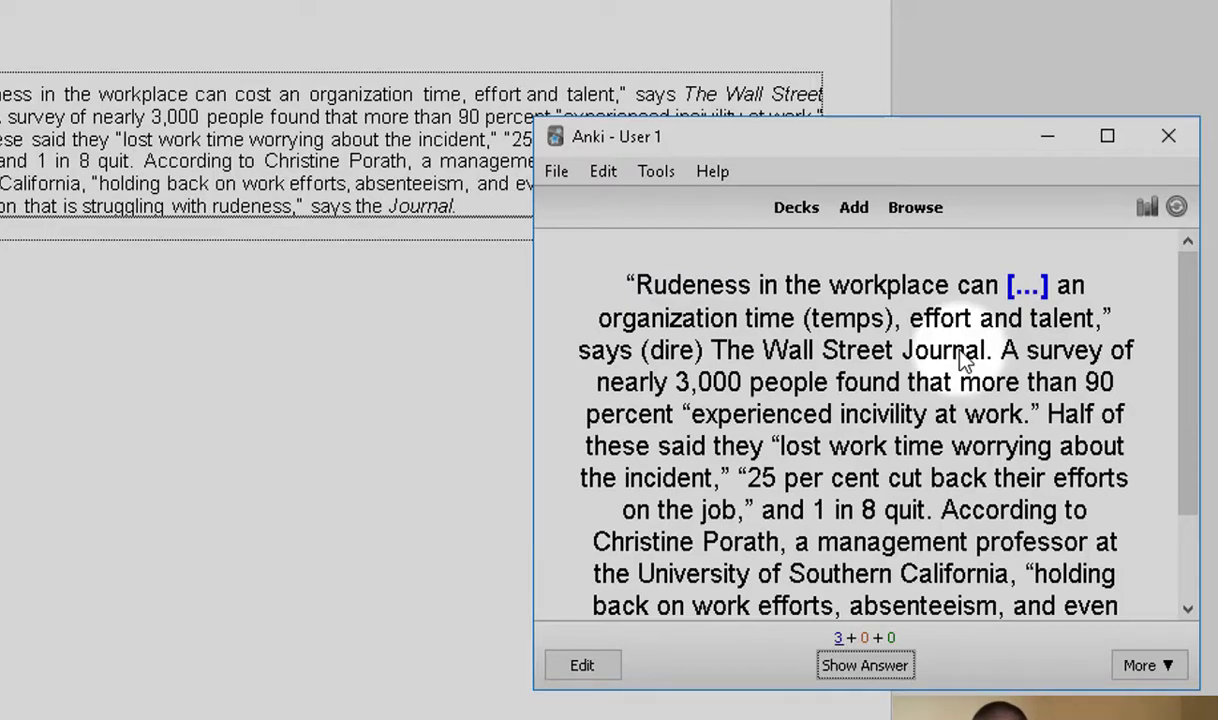
key("space")
key("space")
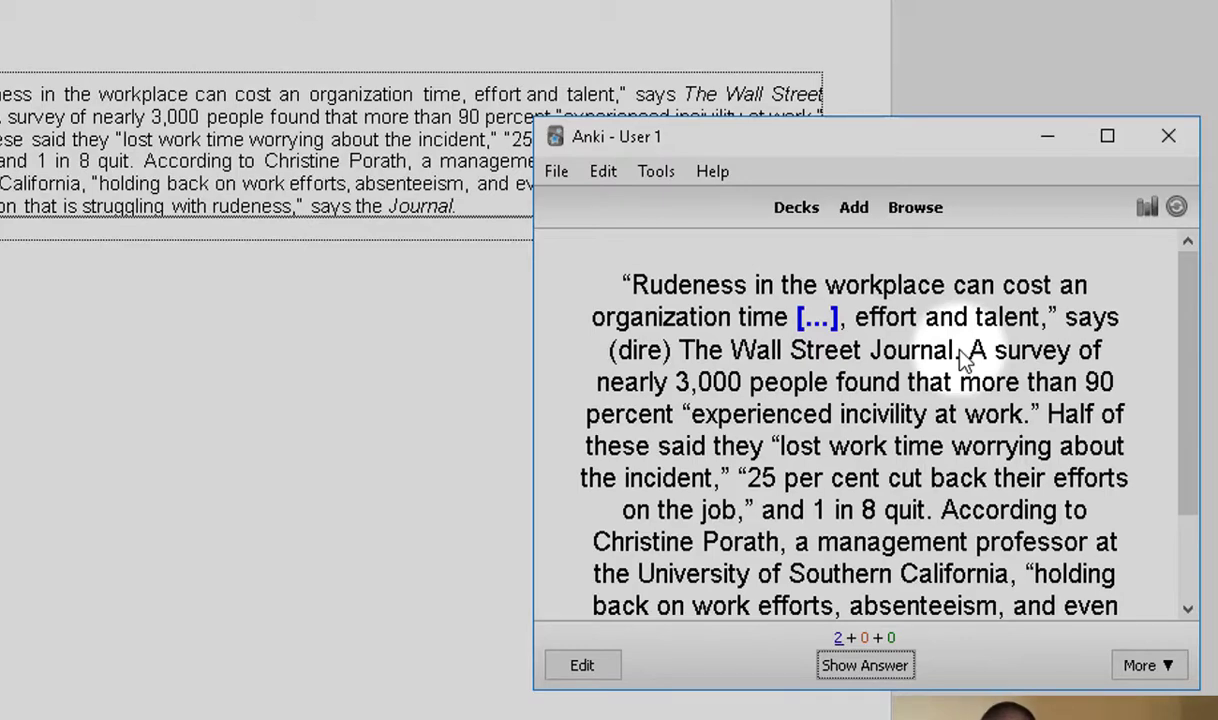
key("space")
key("space")
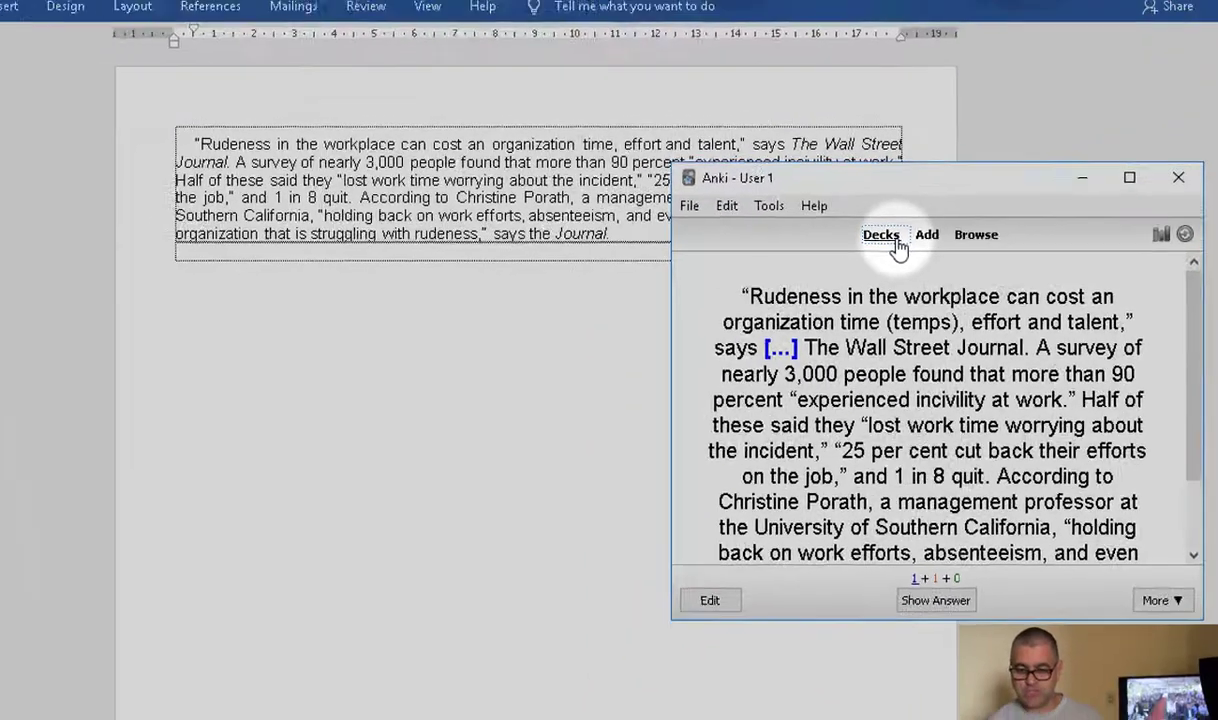
left_click(814, 216)
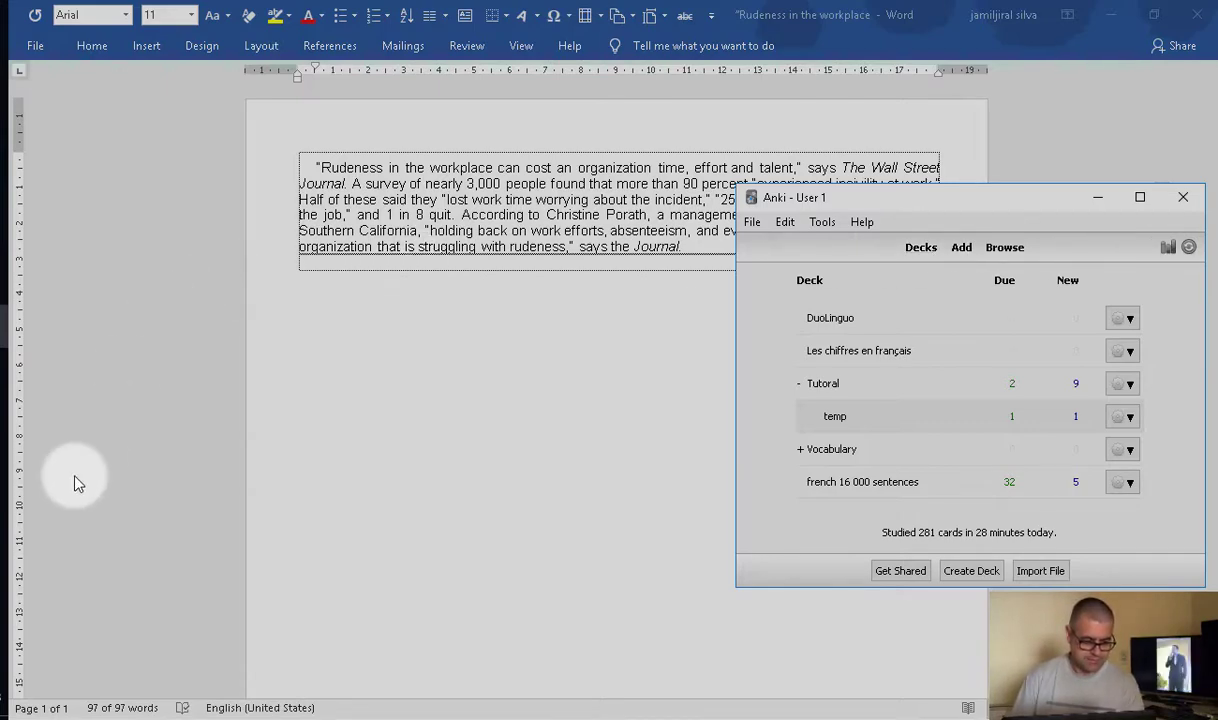
- Switch to Excel and create a blank workbook
left_click(1, 697)
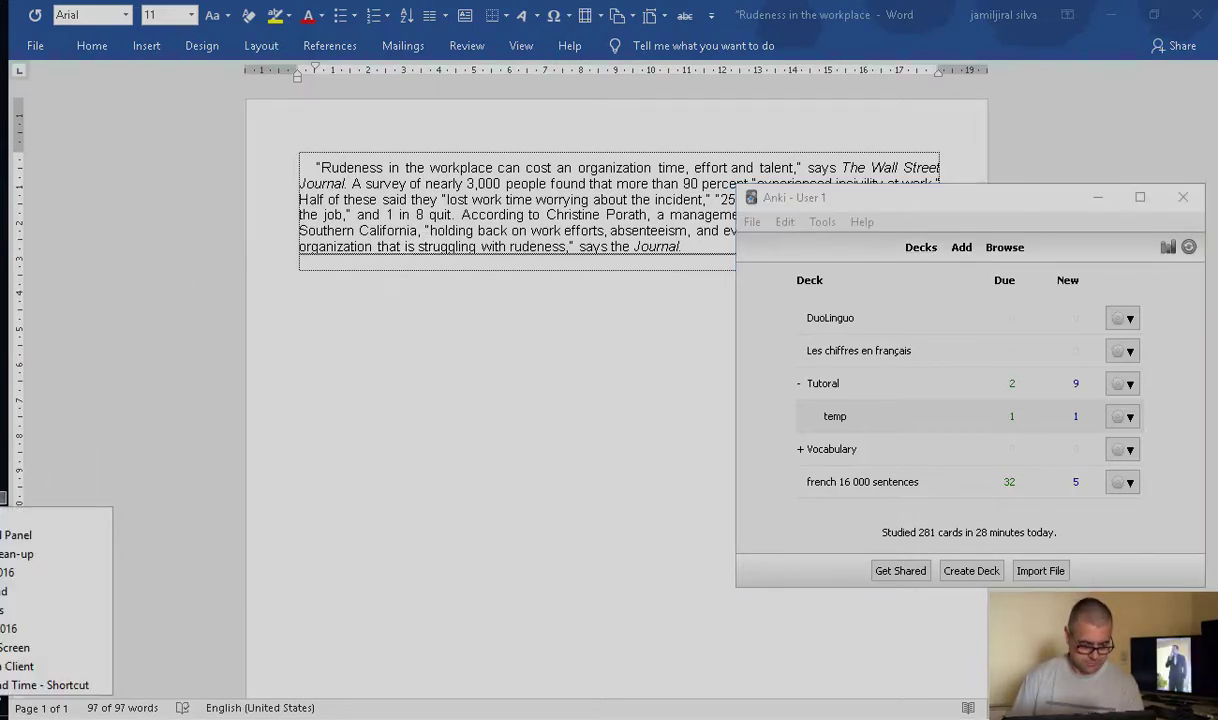
left_click(2, 573)
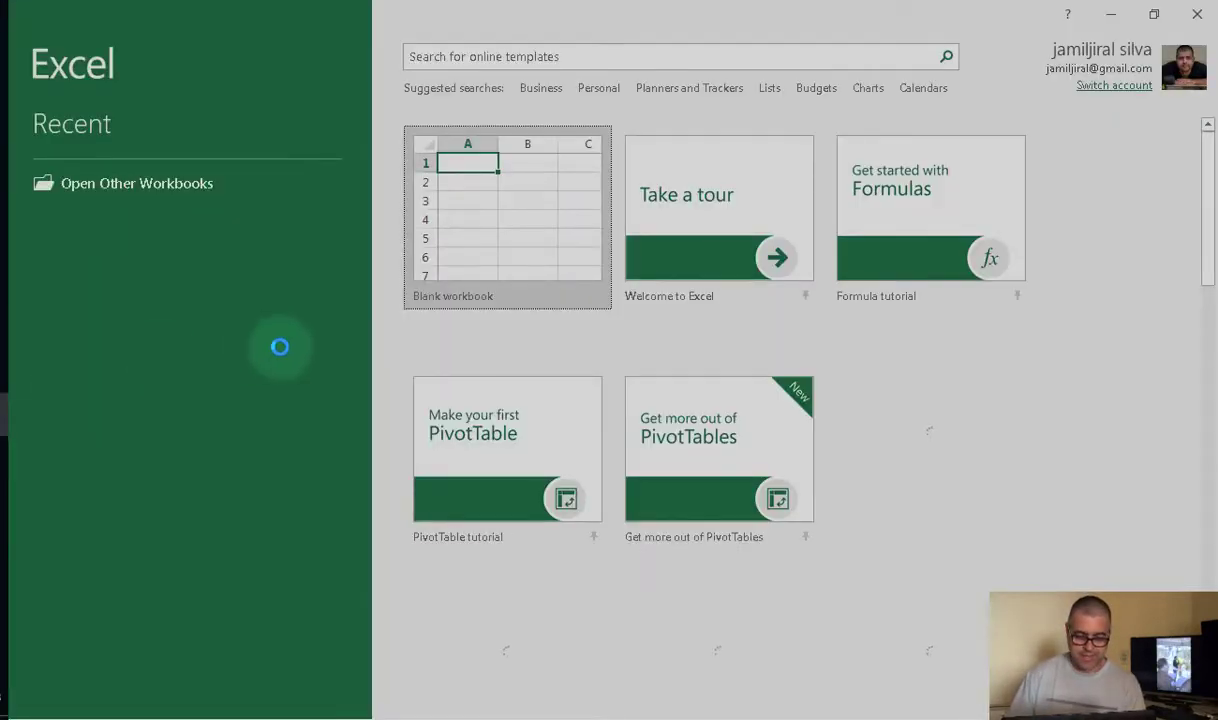
left_click(465, 262)
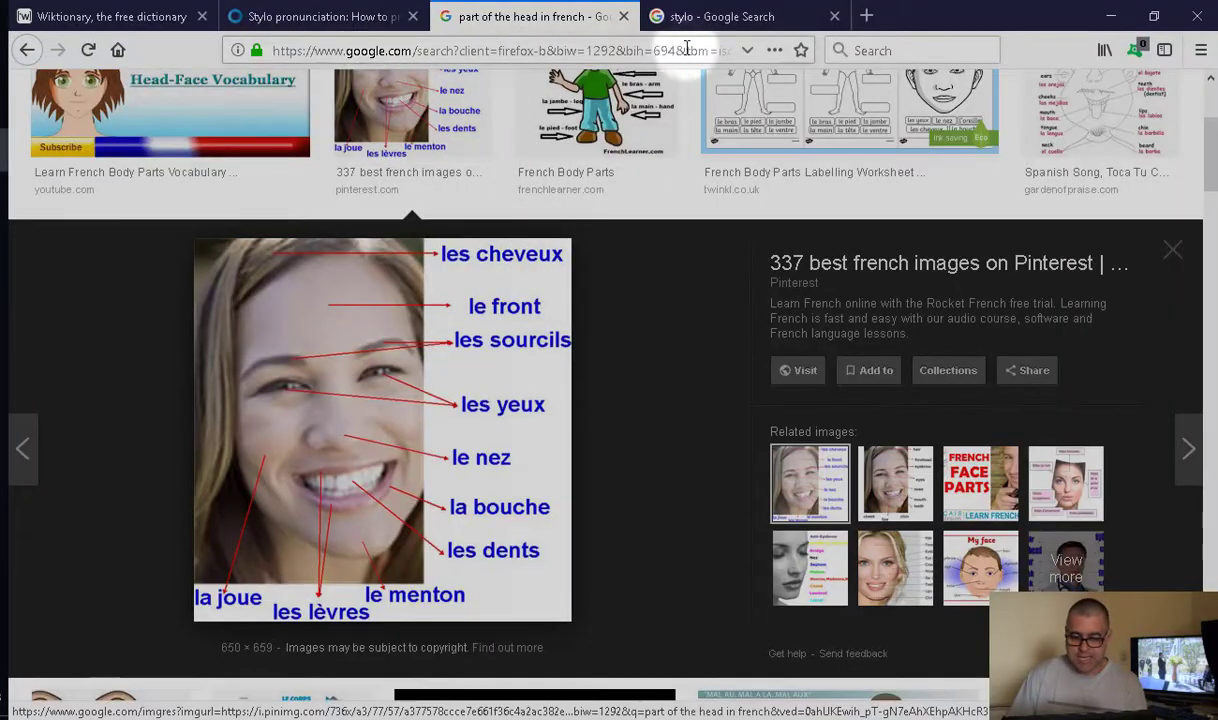
- Switch to the browser and open Wiktionary's frequency list of the top 2000 French words
left_click(88, 22)
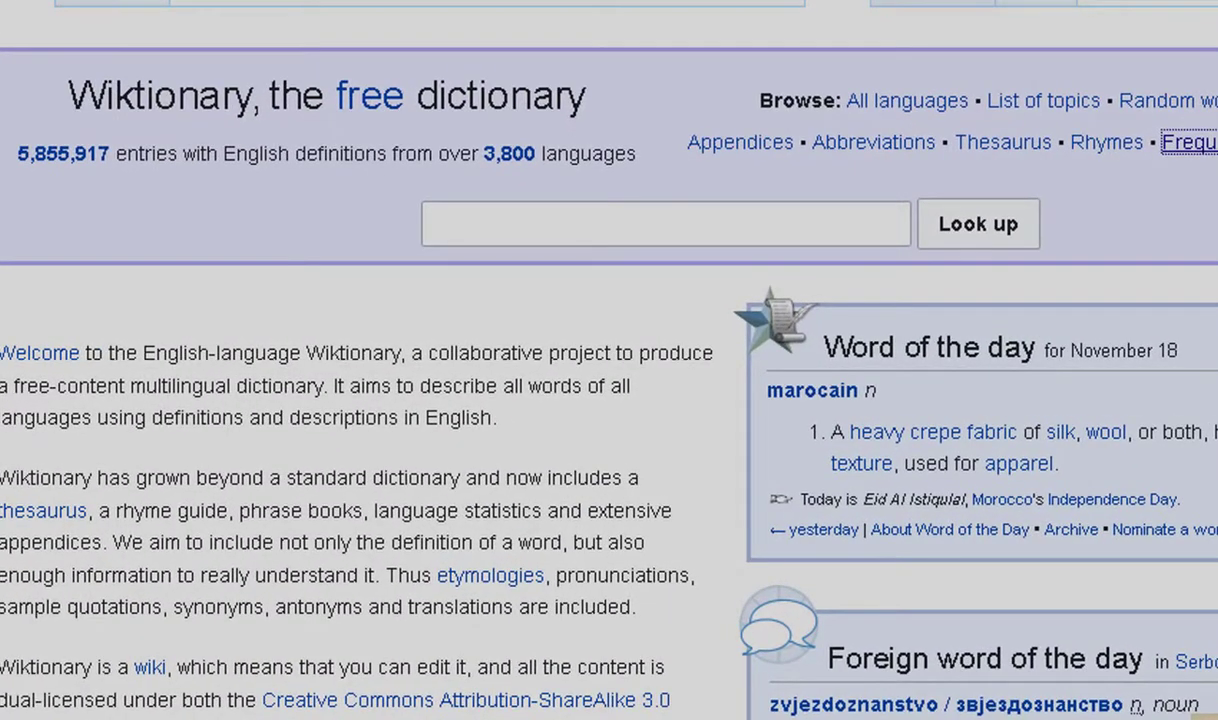
left_click(1207, 143)
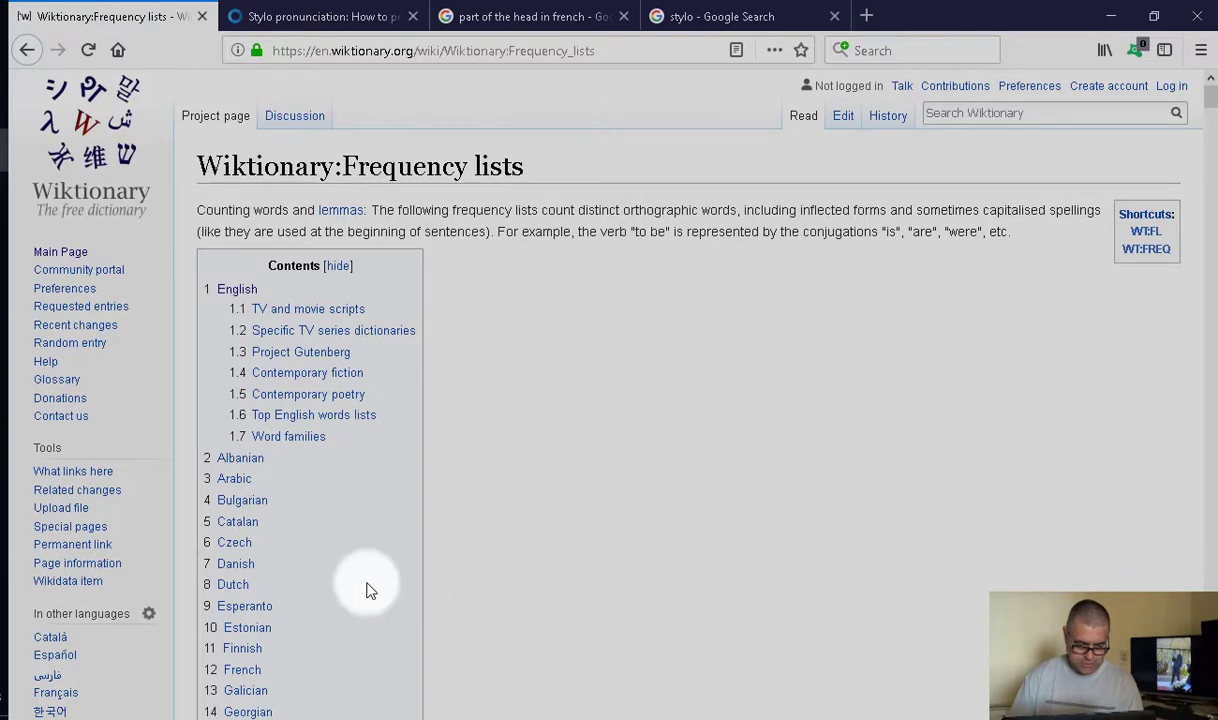
left_click(243, 672)
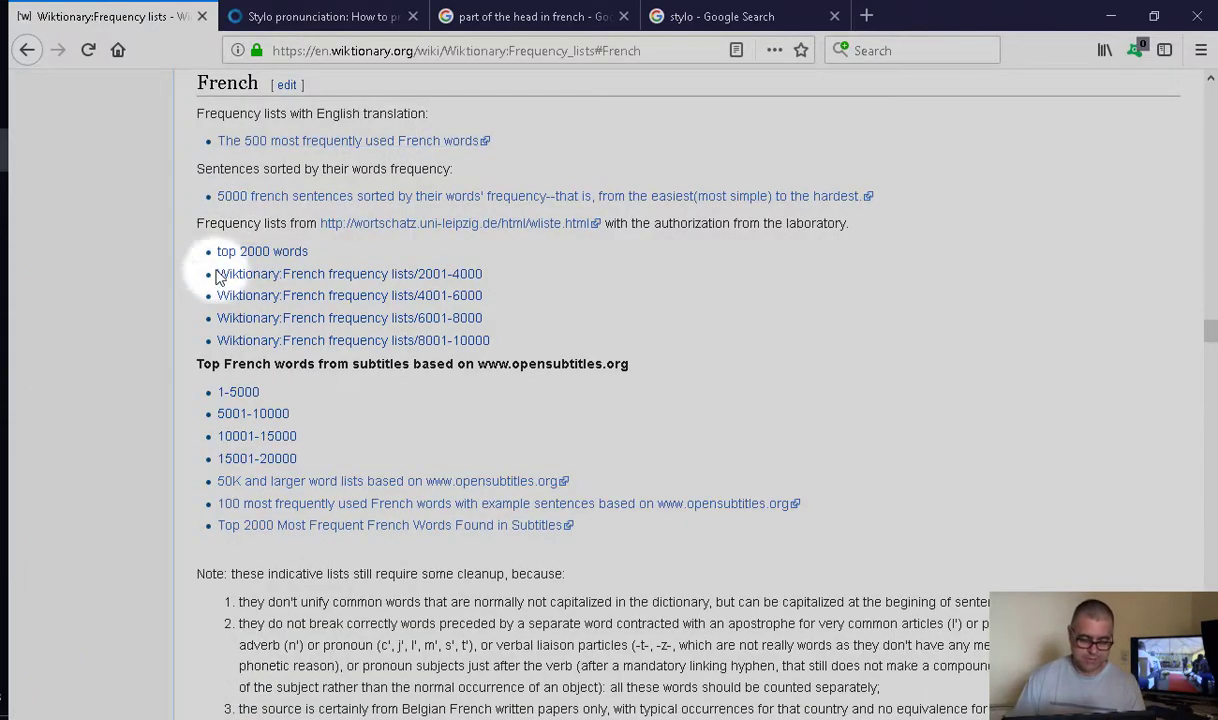
left_click(265, 259)
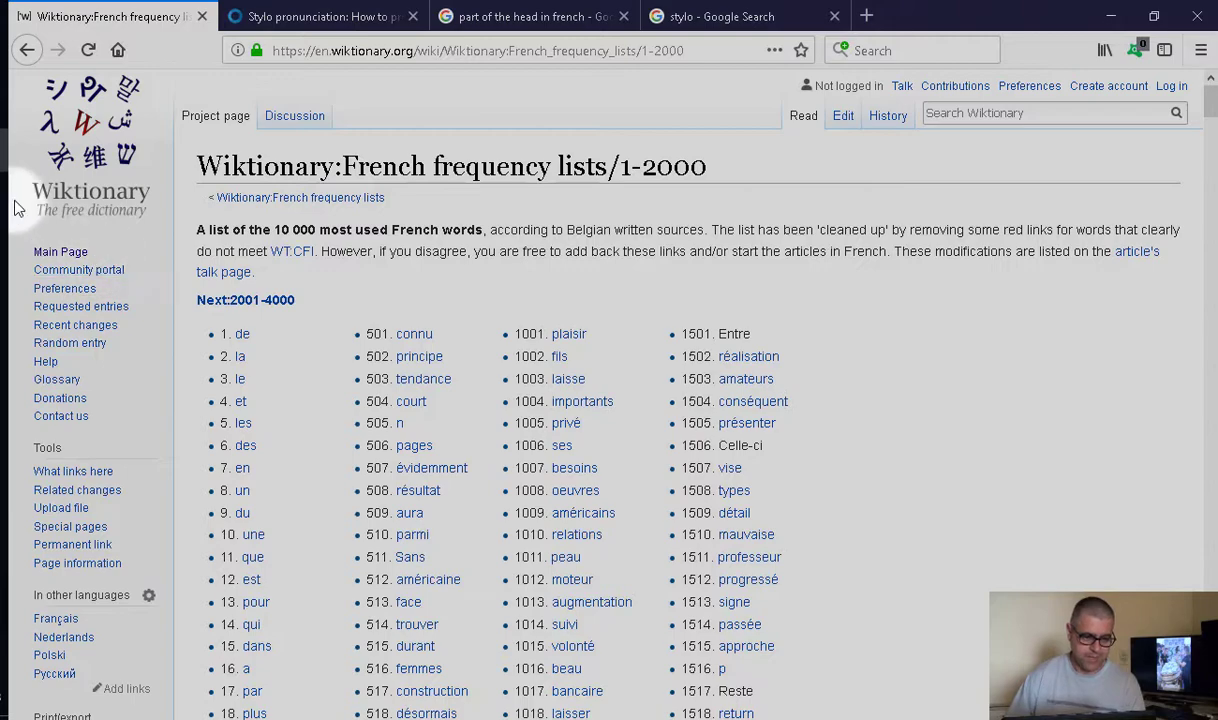
- Search the web for "google sheets" in a new browser tab and open the translation spreadsheet in Google Sheets
left_click(866, 25)
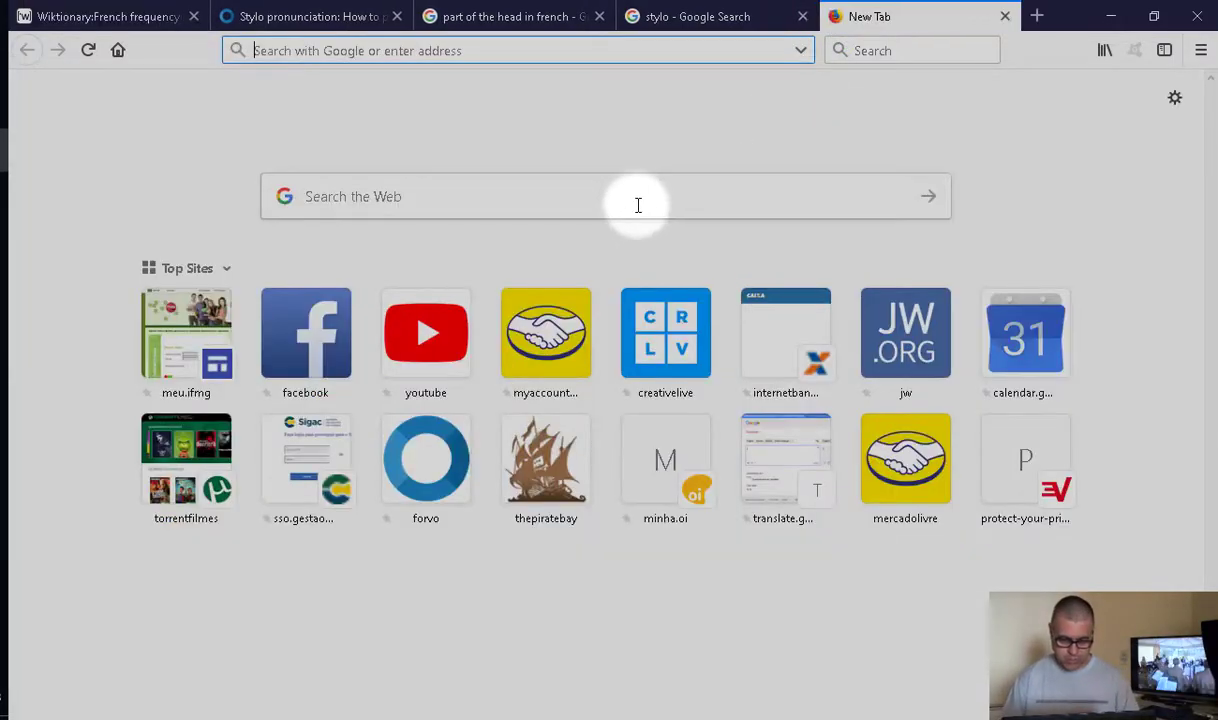
left_click(637, 203)
type("google sheets")
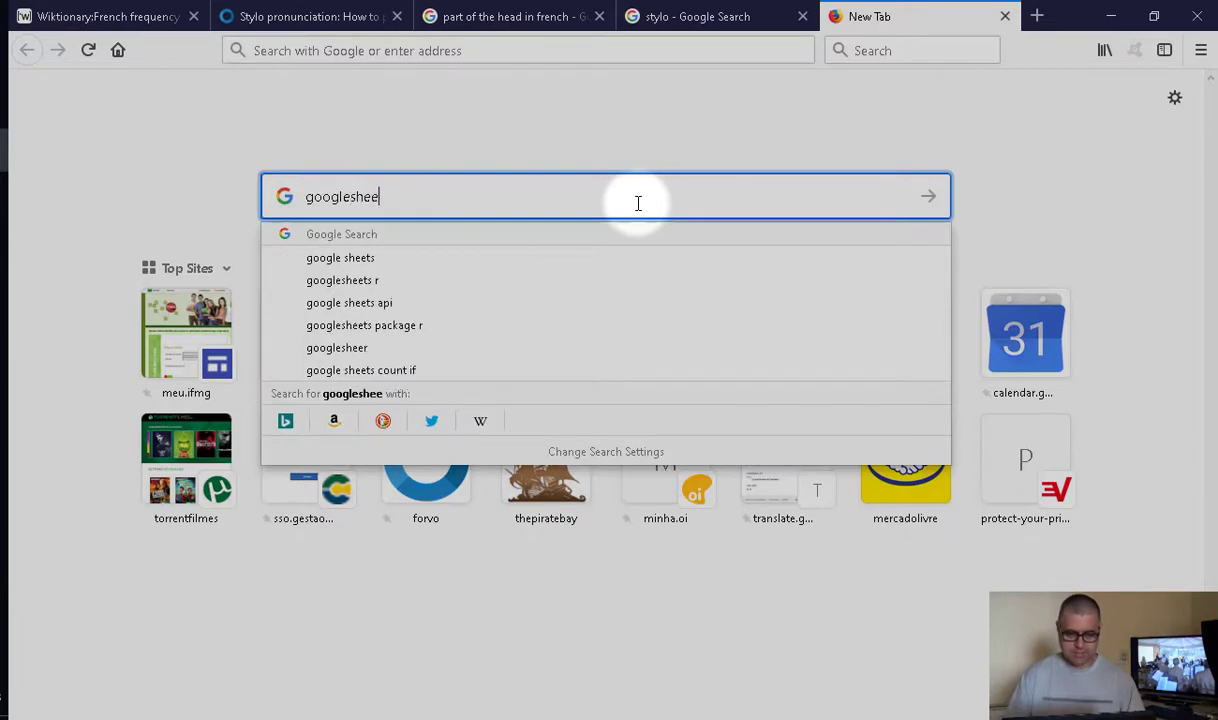
key("Return")
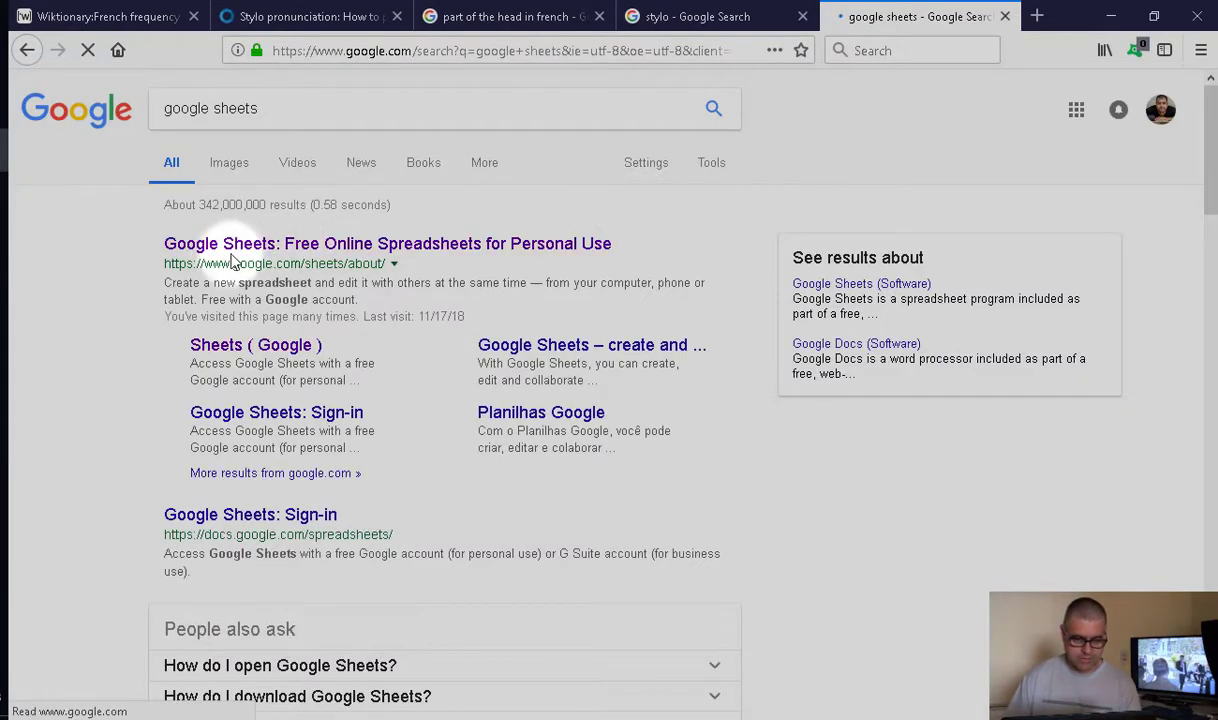
left_click(207, 245)
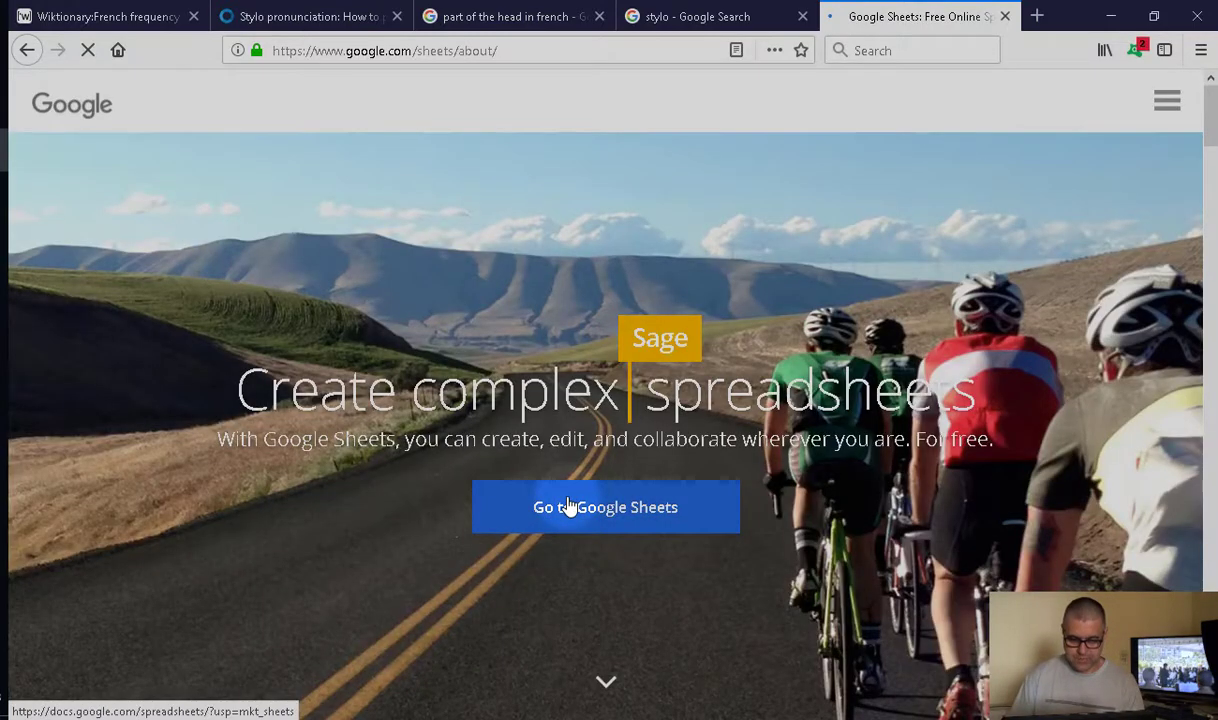
left_click(568, 508)
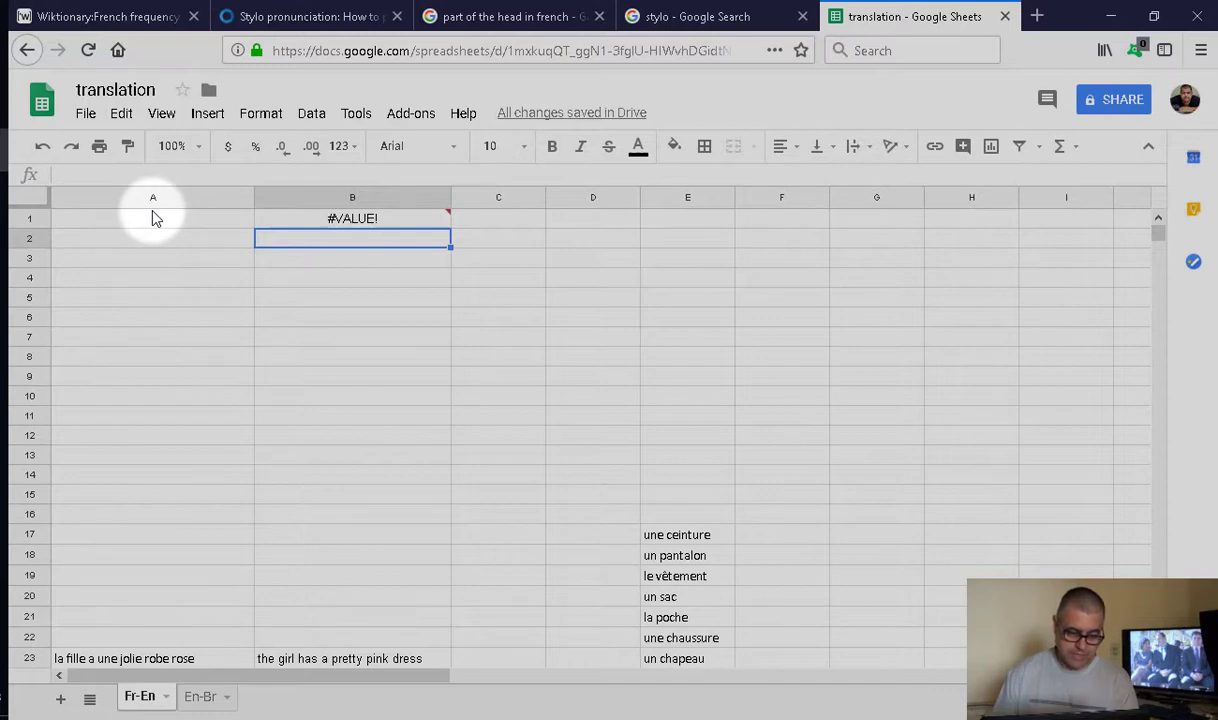
mouse_move(307, 218)
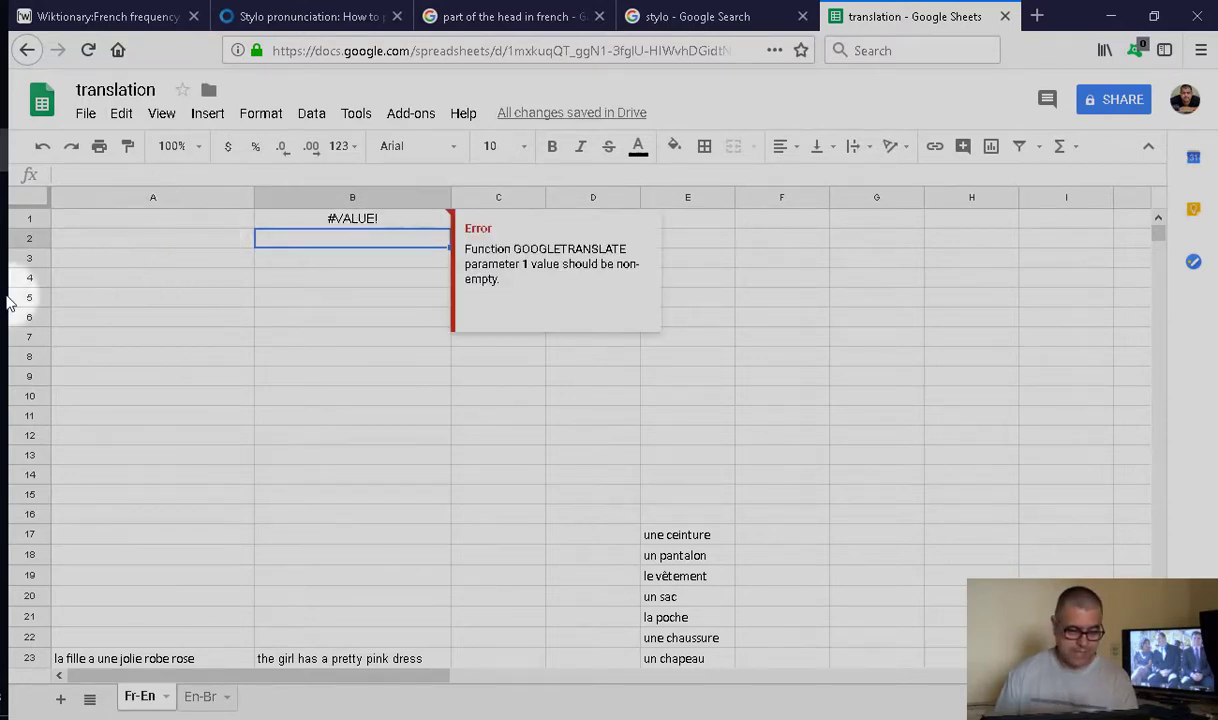
- Switch to Anki, view the empty Add window for the Tutoral::temp deck, and close it
left_click(2, 283)
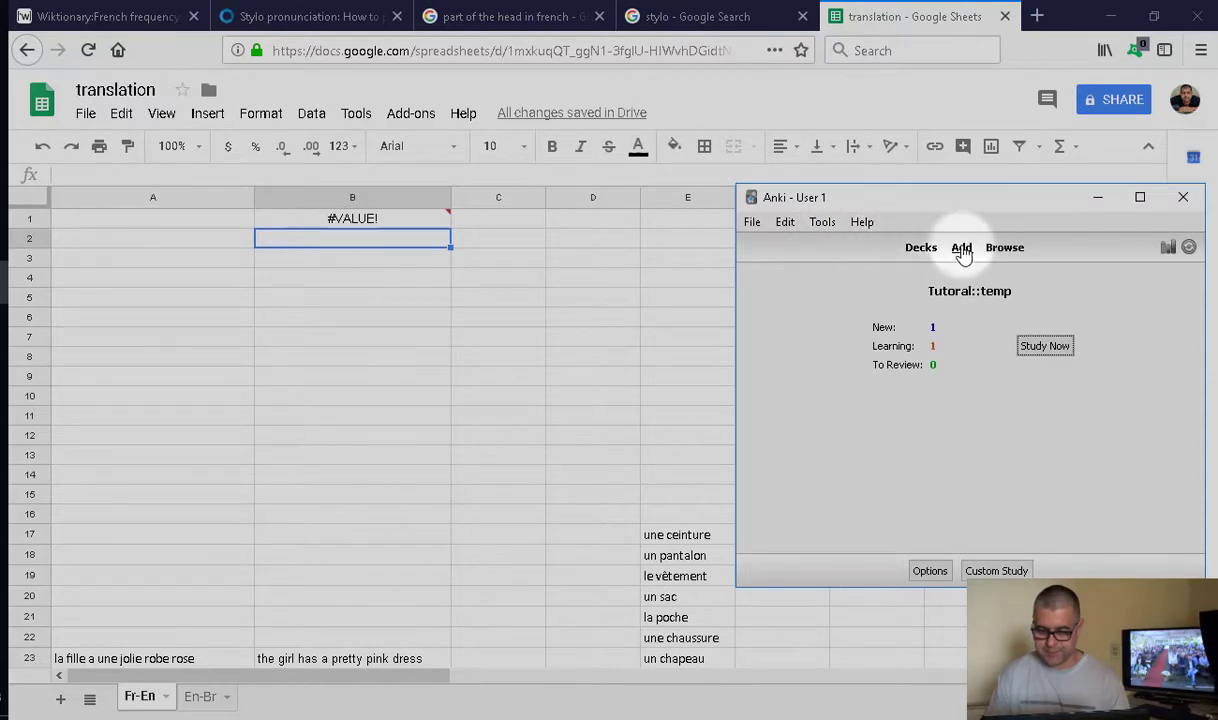
left_click(962, 250)
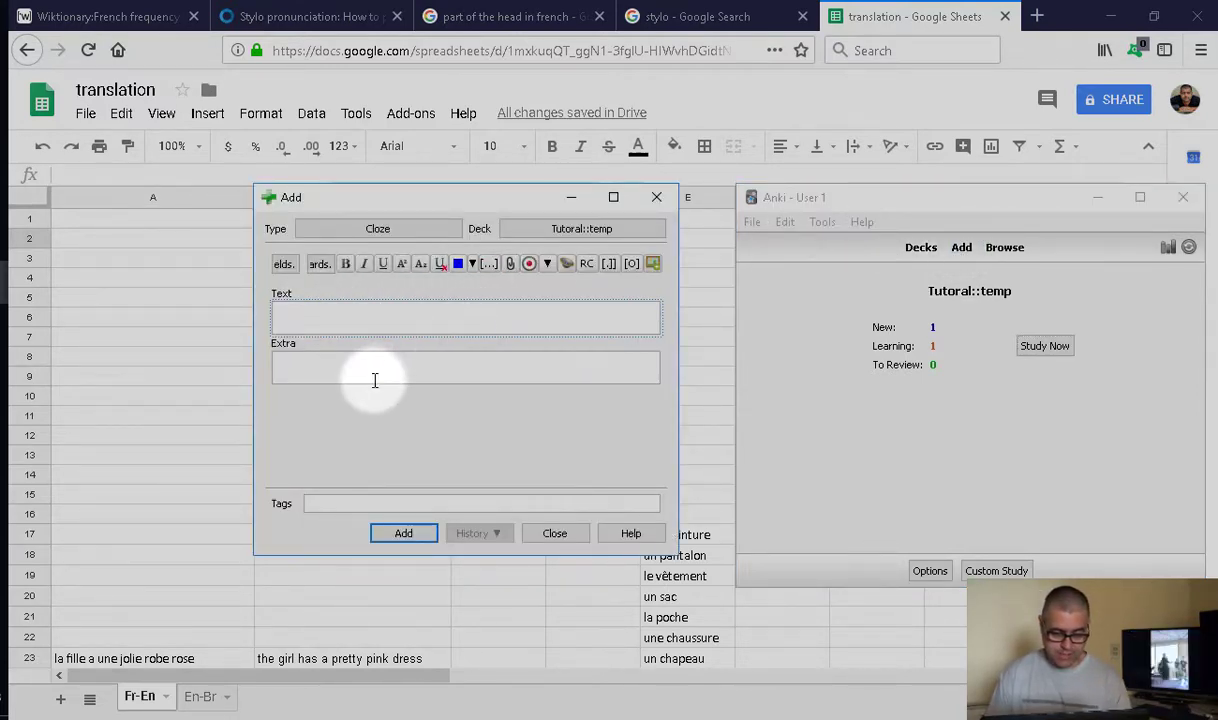
left_click(658, 203)
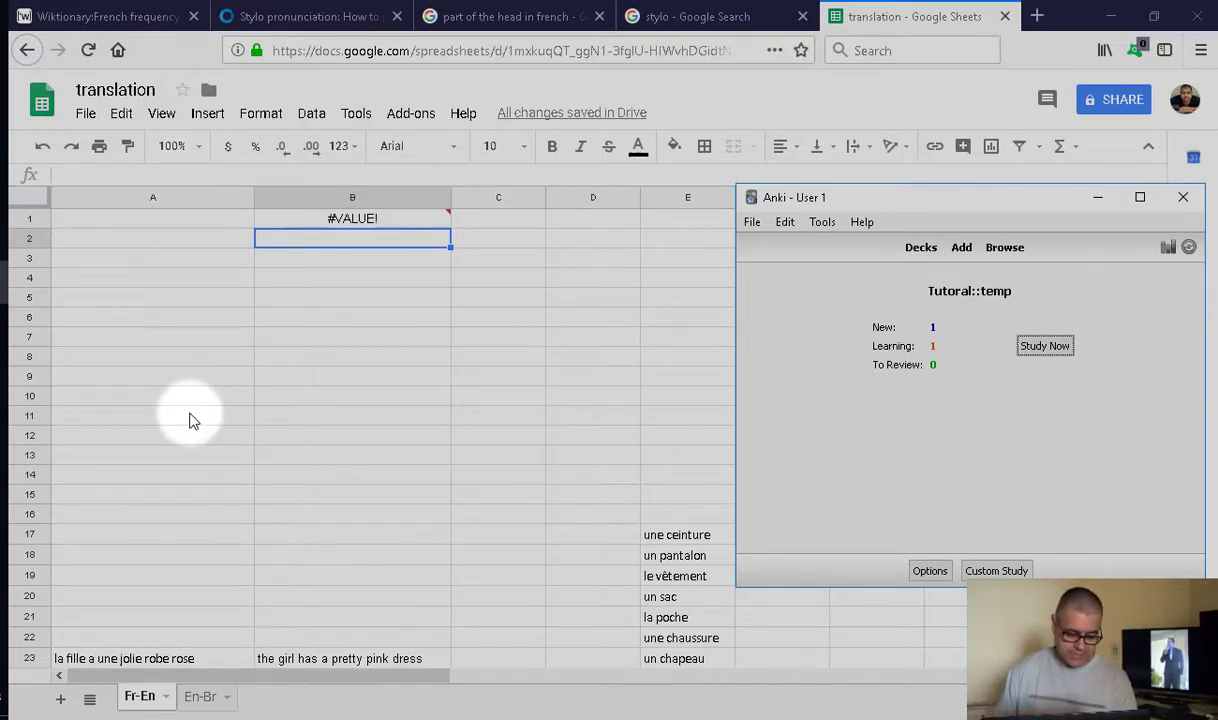
- In the translation spreadsheet, fill the formula =GOOGLETRANSLATE(A1,"fr","en") from B1 down to B22
left_click(112, 224)
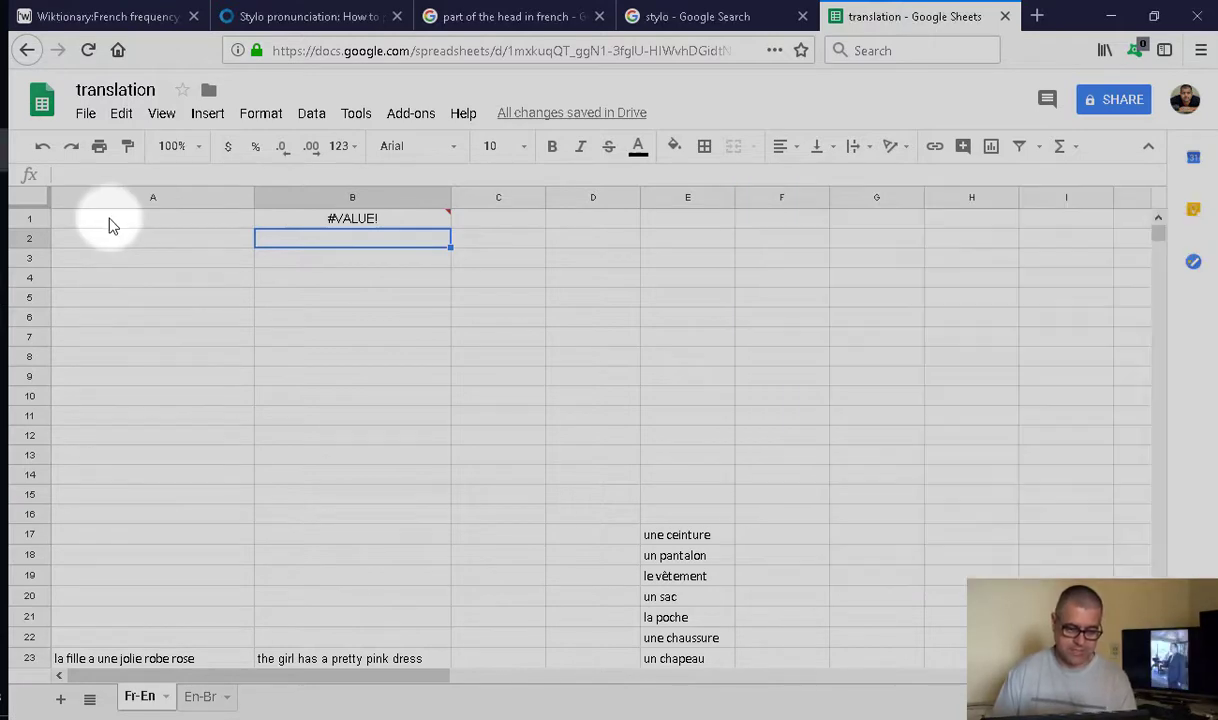
left_click(332, 222)
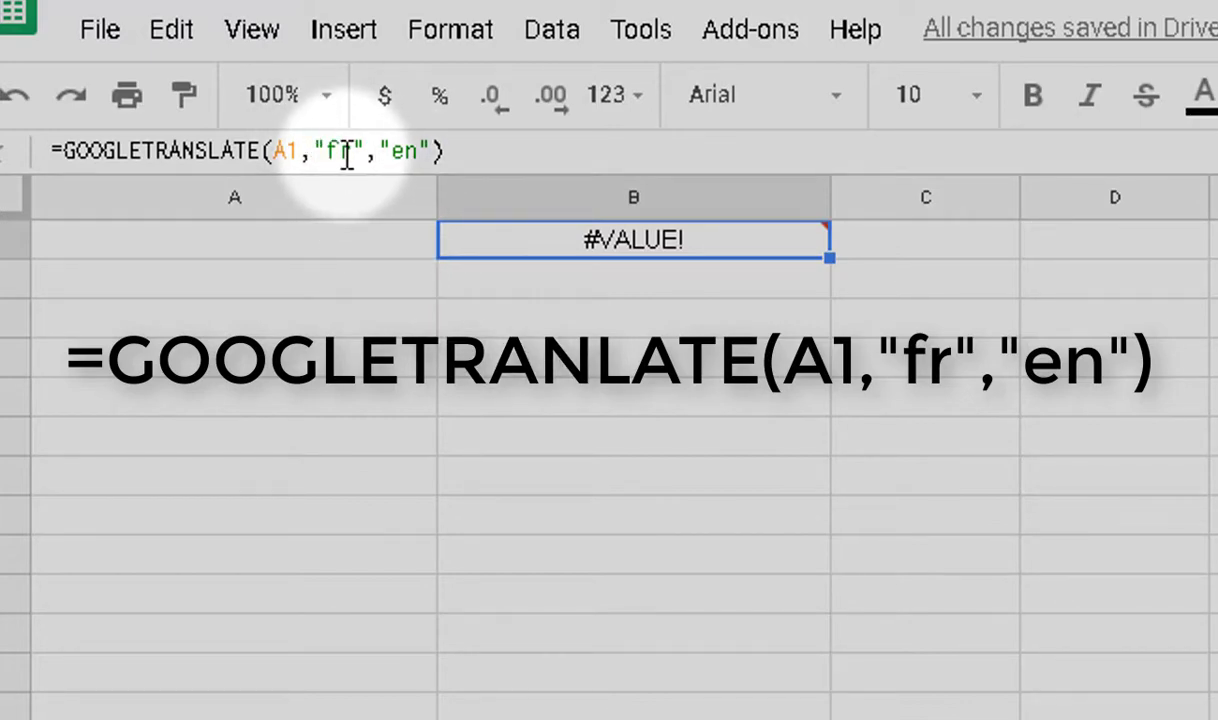
mouse_move(446, 246)
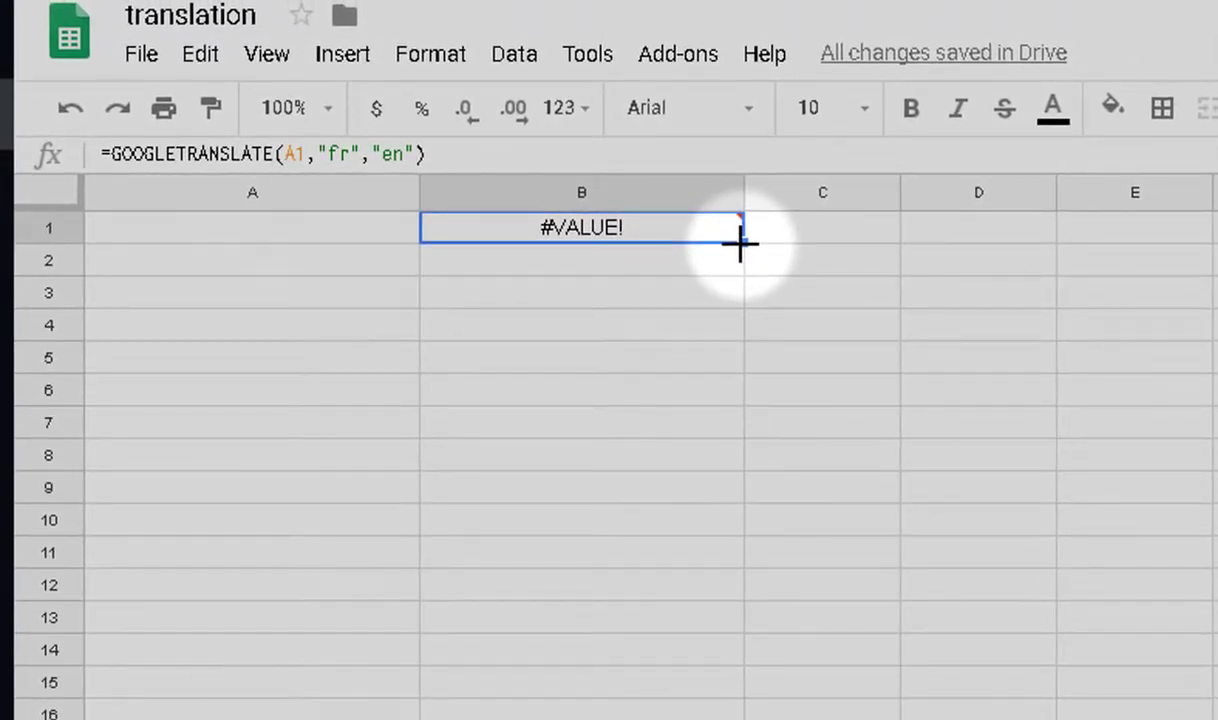
left_click_drag(740, 243, 458, 637)
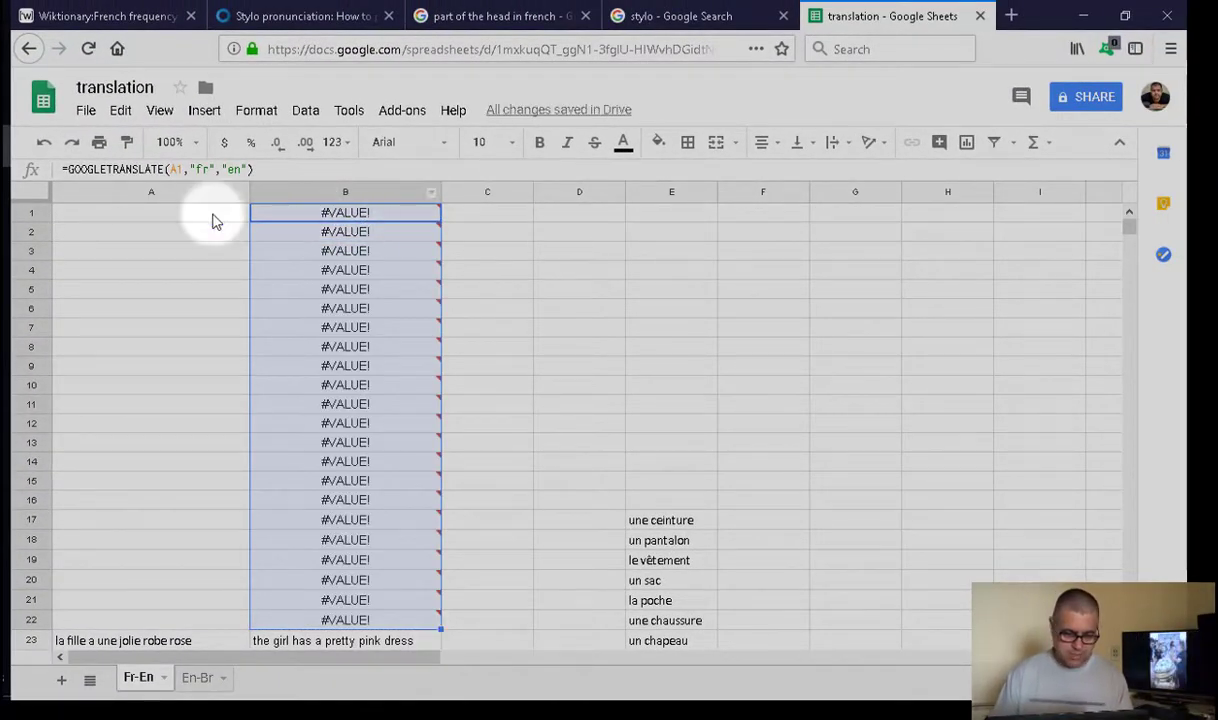
left_click(314, 213)
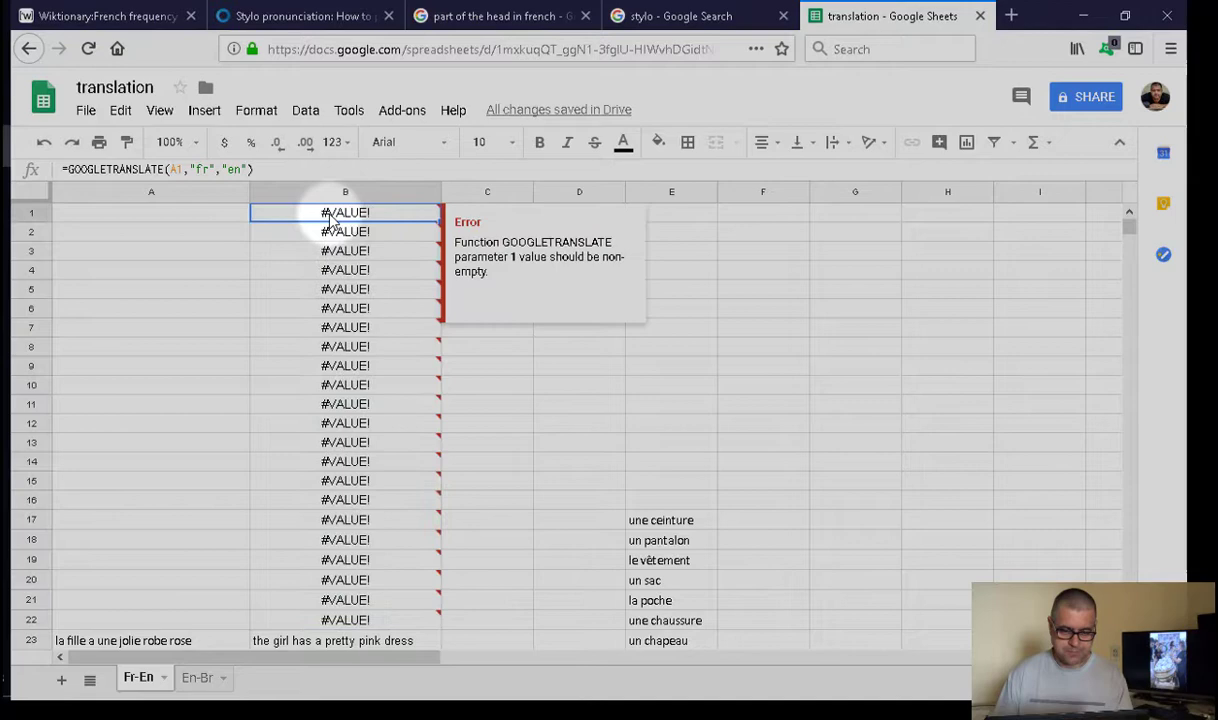
left_click(708, 367)
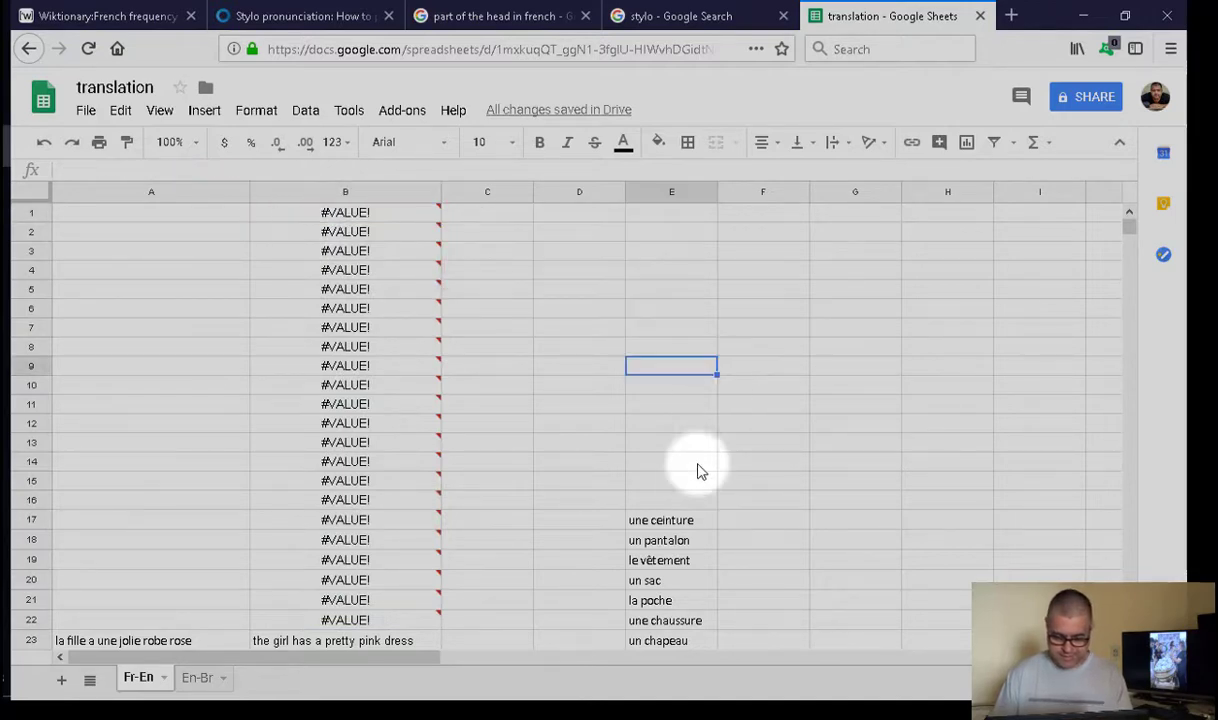
- Copy the French clothing words in E17:E38, from "une ceinture" to "le manteau"
left_click(661, 526)
key("shift+Down")
key("shift+Down")
key("shift+Down")
key("shift+Down")
key("shift+Down")
key("shift+Down")
key("shift+Down")
key("shift+Down")
key("shift+Down")
key("shift+Down")
key("shift+Down")
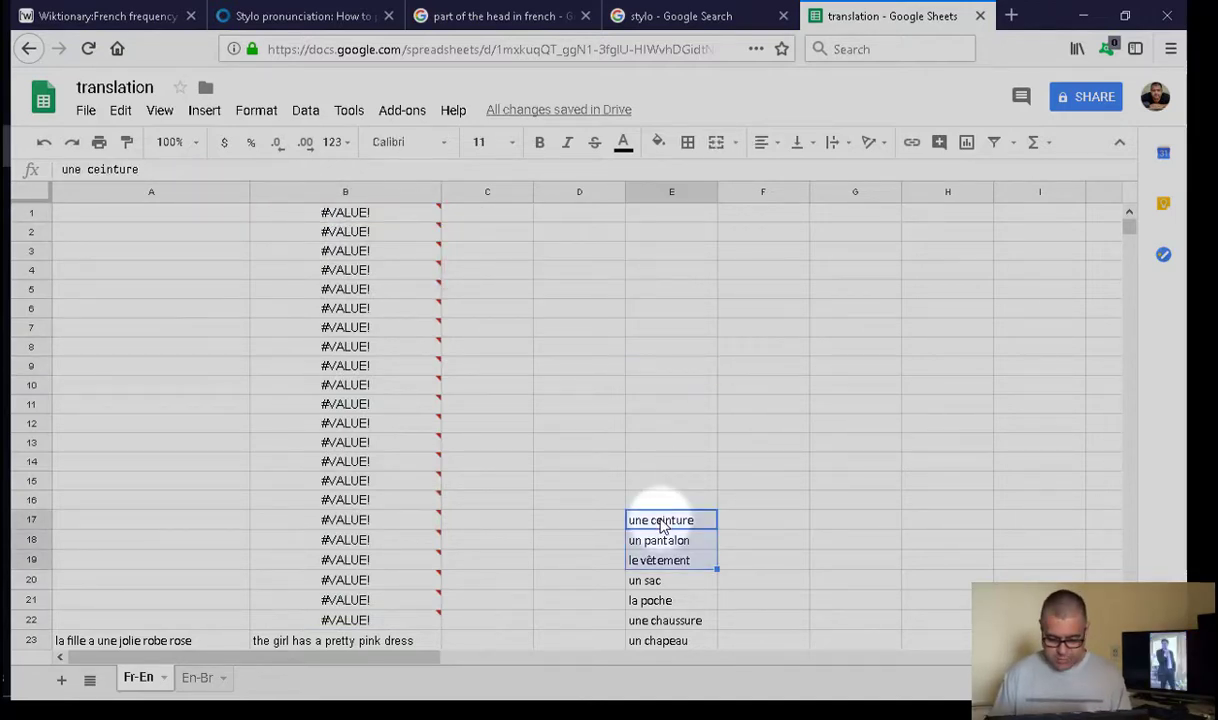
key("shift+Down")
key("shift+Down")
key("shift+Down")
key("shift+Down")
key("shift+Down")
key("shift+Down")
key("shift+Down")
key("shift+Down")
key("shift+Down")
key("shift+Down")
key("shift+Down")
key("shift+Down")
key("shift+Down")
key("ctrl+c")
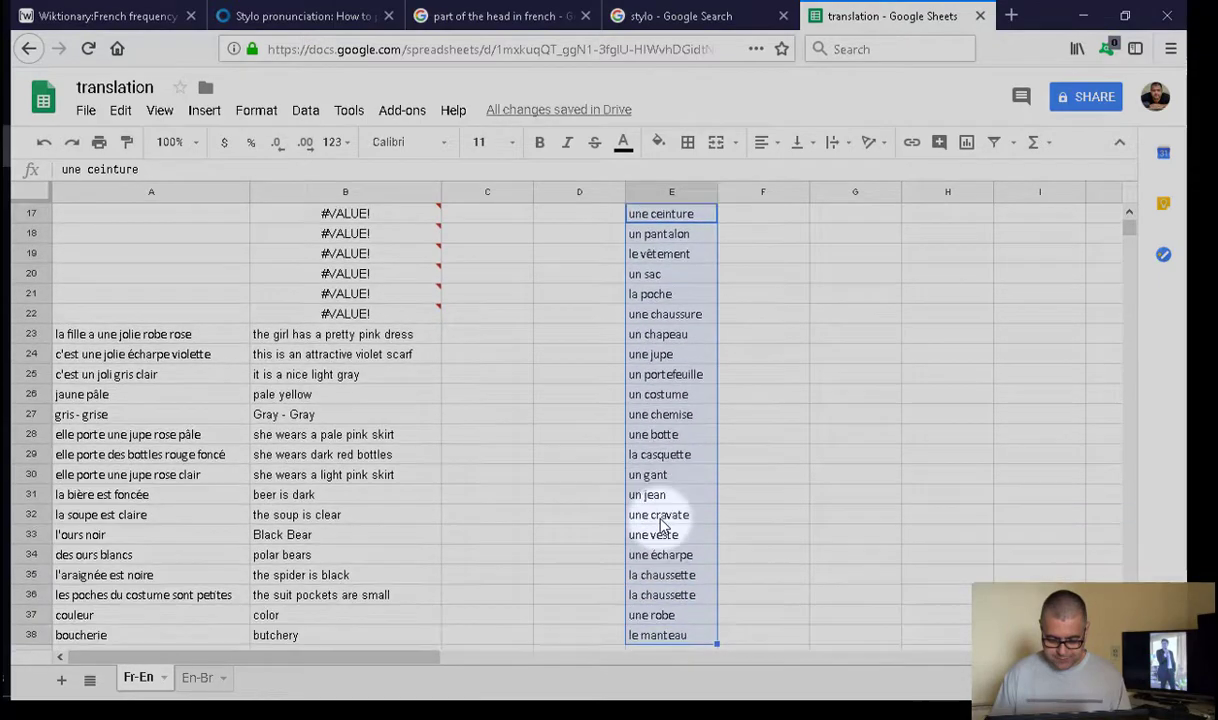
key("shift+Up")
key("shift+Up")
key("shift+Up")
key("shift+Up")
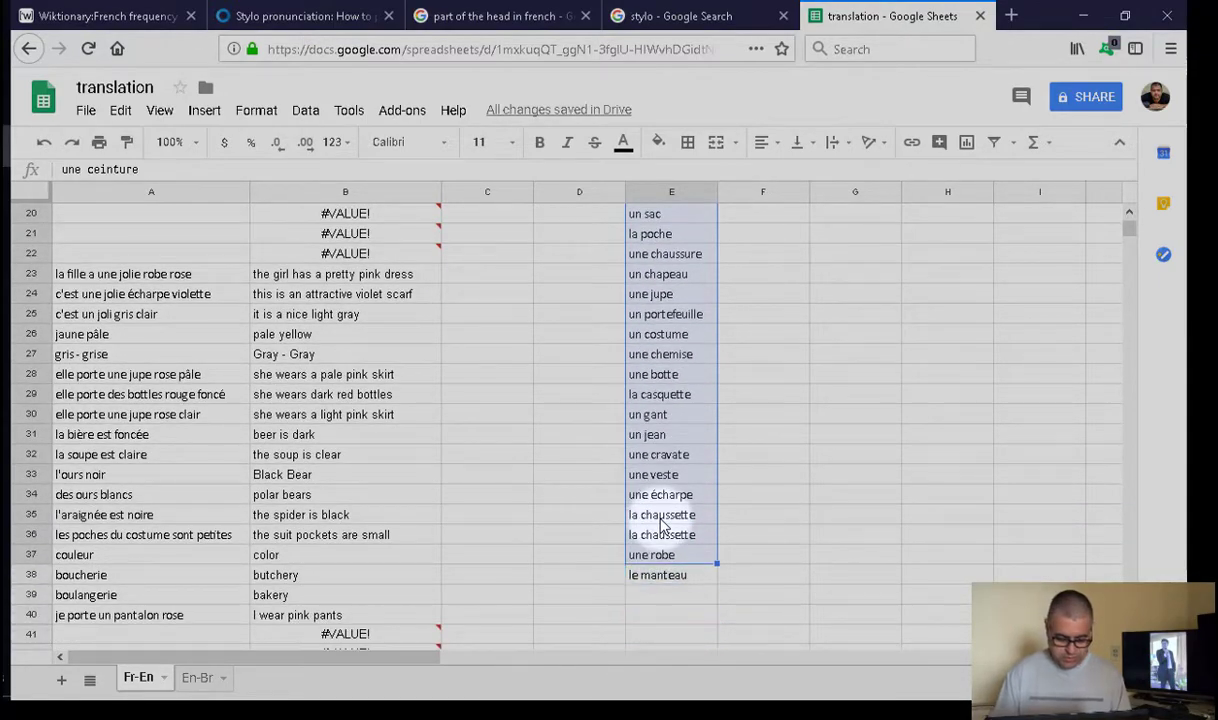
key("shift+Down")
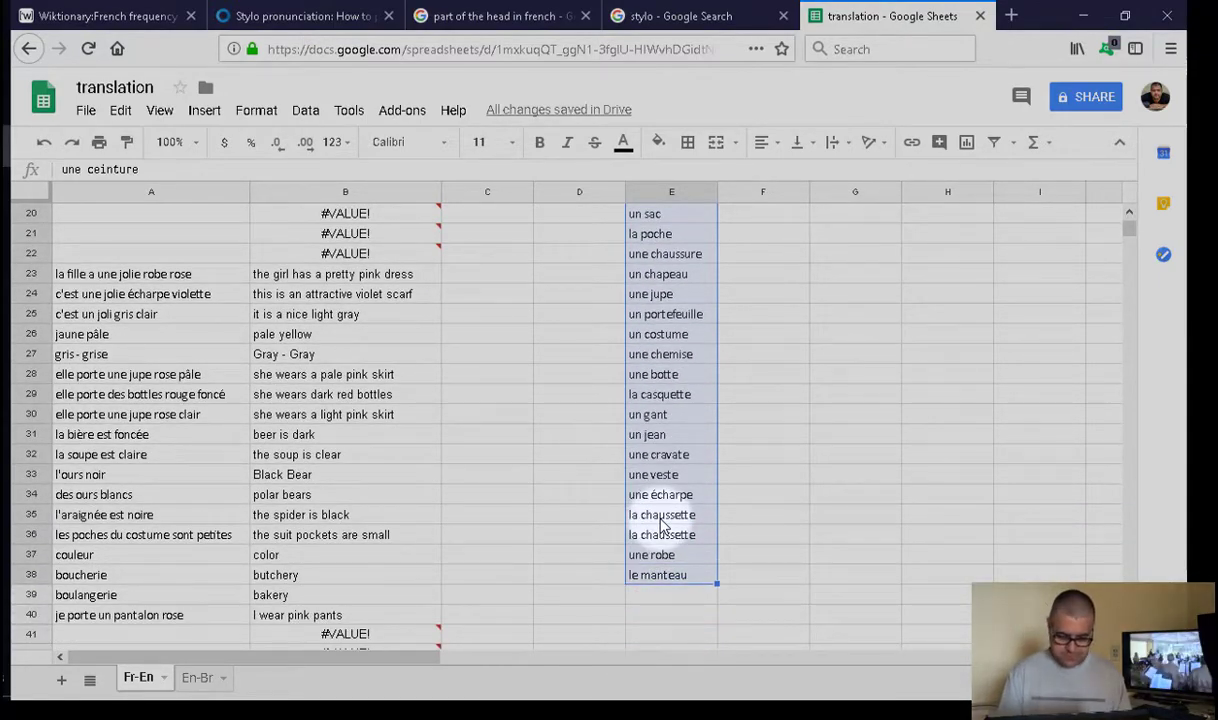
- Paste the copied French words into column A starting at A1, and deselect the pasted range
key("Up")
key("Up")
key("Up")
key("Up")
key("Up")
key("Up")
key("Up")
key("Up")
key("Up")
key("Up")
key("Up")
key("Up")
key("Up")
key("Up")
key("Up")
key("Up")
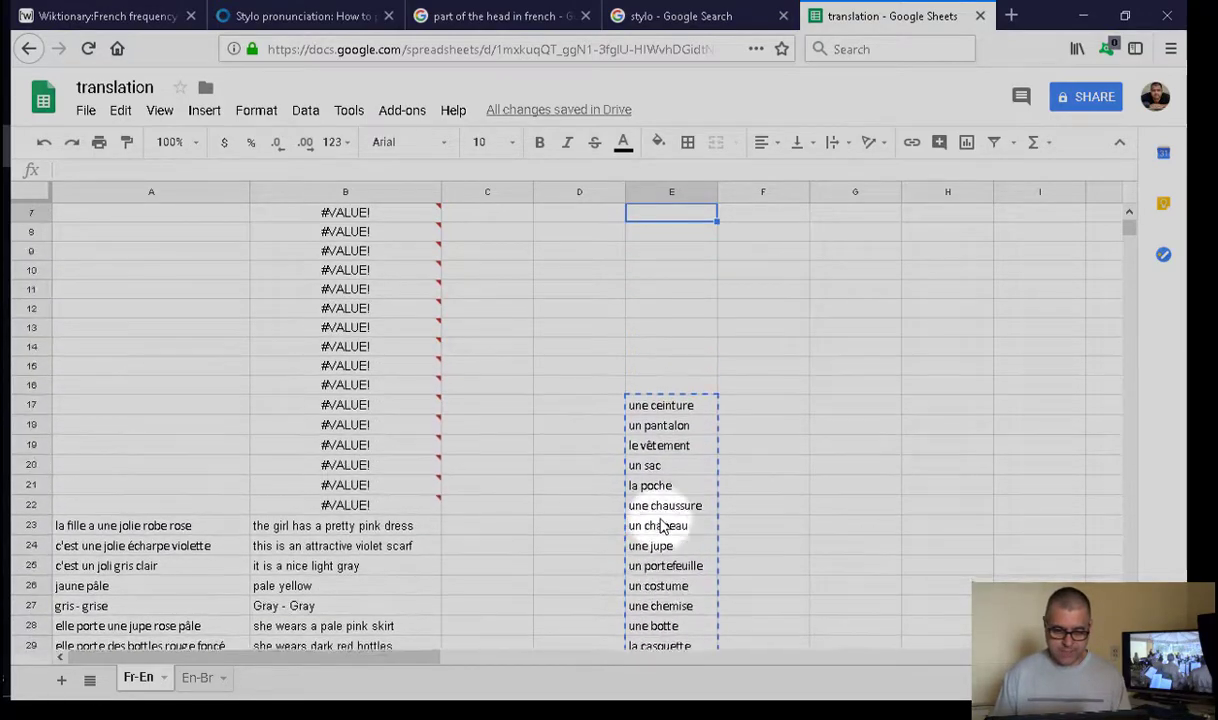
key("Left")
key("Left")
key("Left")
key("Left")
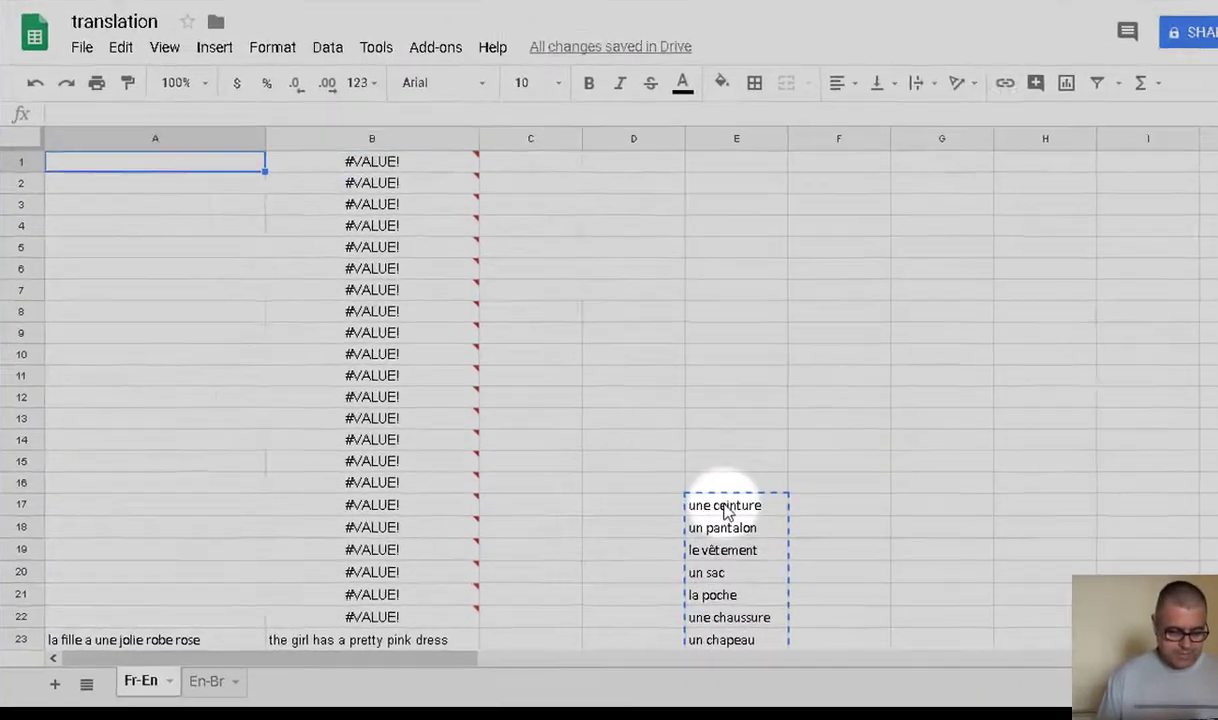
key("ctrl+v")
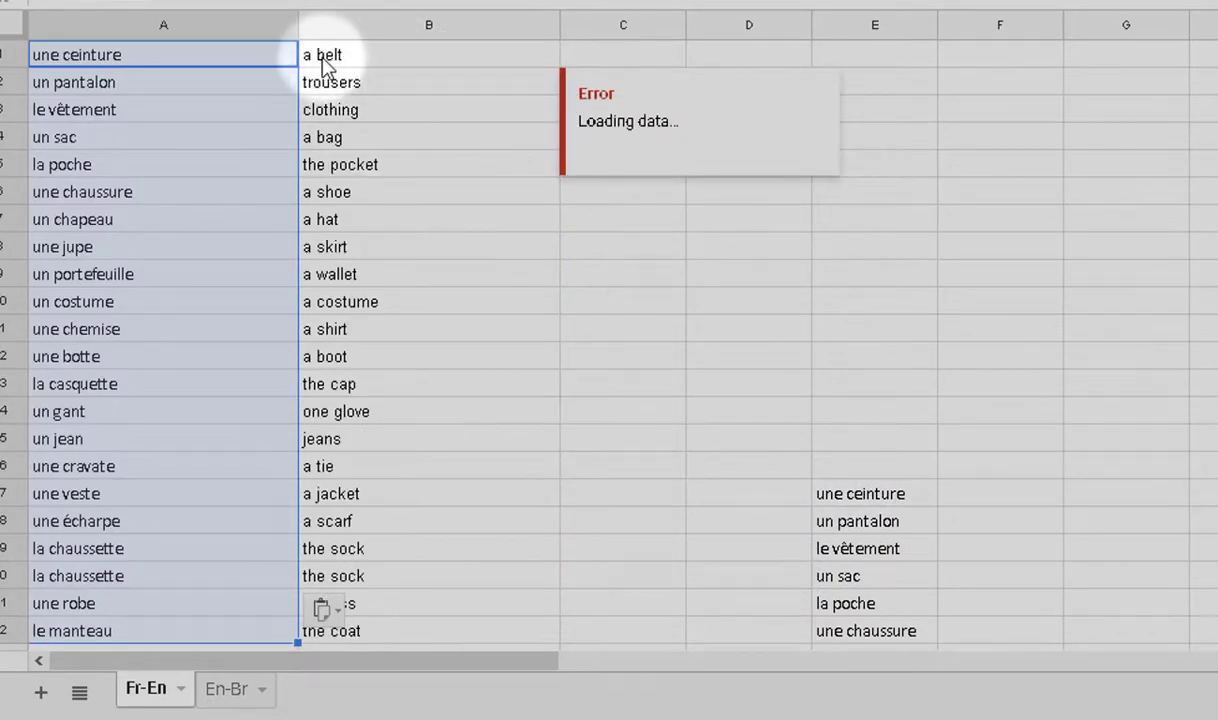
left_click(642, 505)
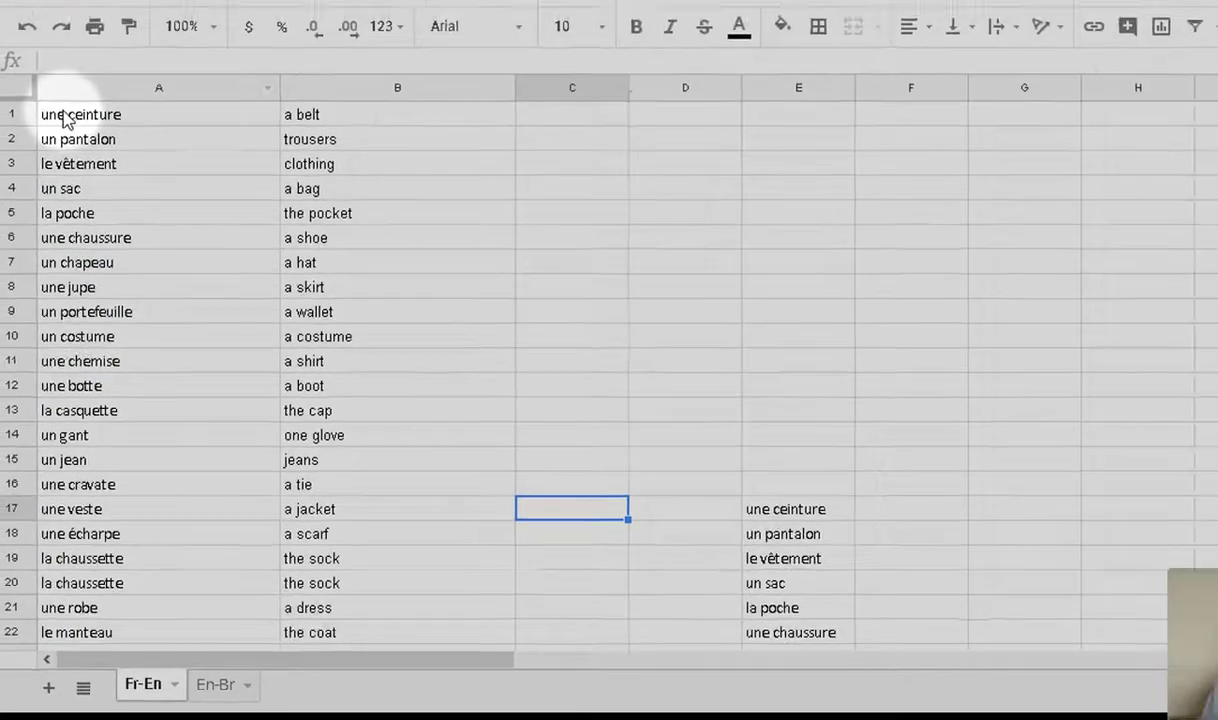
- Copy the French words and their English translations in A1:B22
left_click(63, 119)
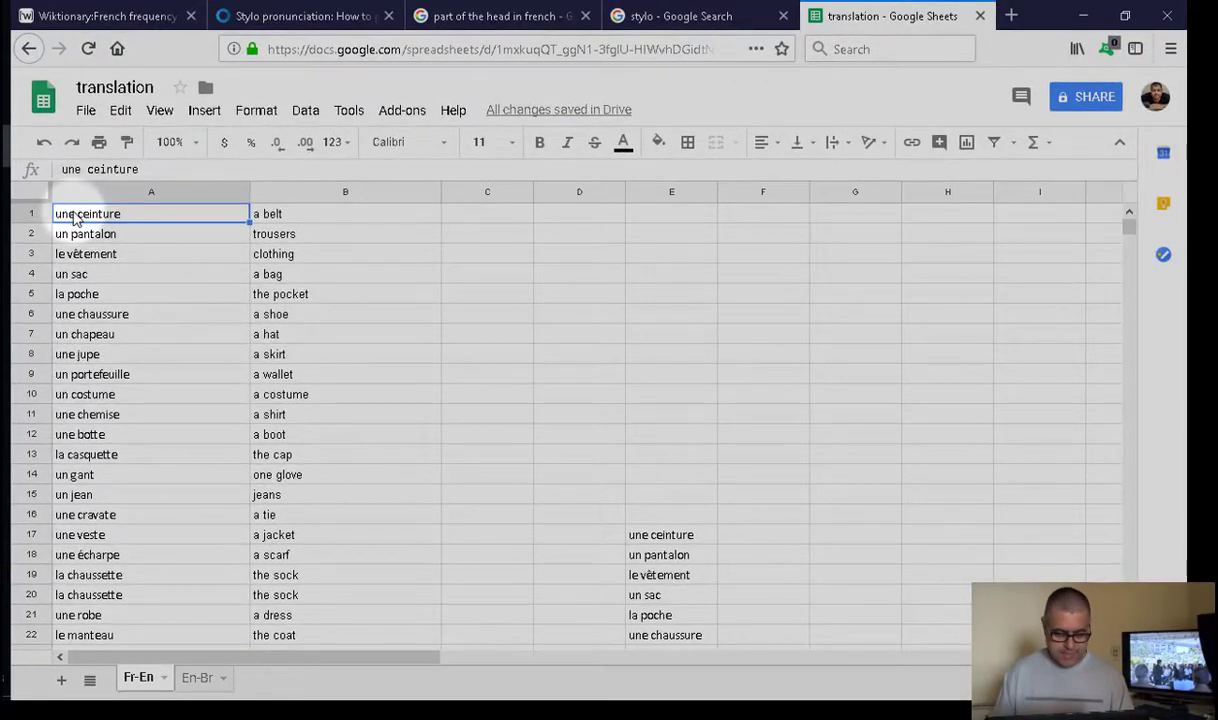
key("shift+Right")
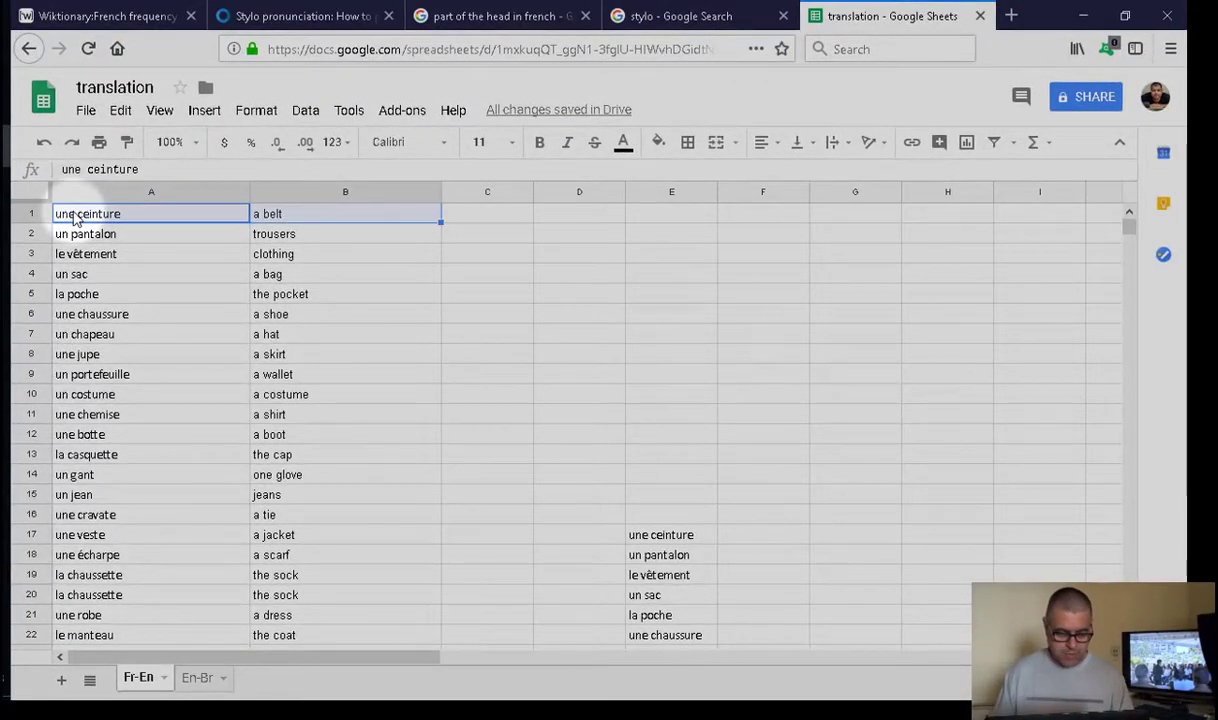
key("shift+Down")
key("shift+Down")
key("shift+Down")
key("shift+Down")
key("shift+Down")
key("shift+Down")
key("shift+Down")
key("shift+Down")
key("shift+Down")
key("shift+Down")
key("shift+Down")
key("shift+Down")
key("shift+Down")
key("shift+Down")
key("shift+Down")
key("shift+Down")
key("shift+Down")
key("shift+Down")
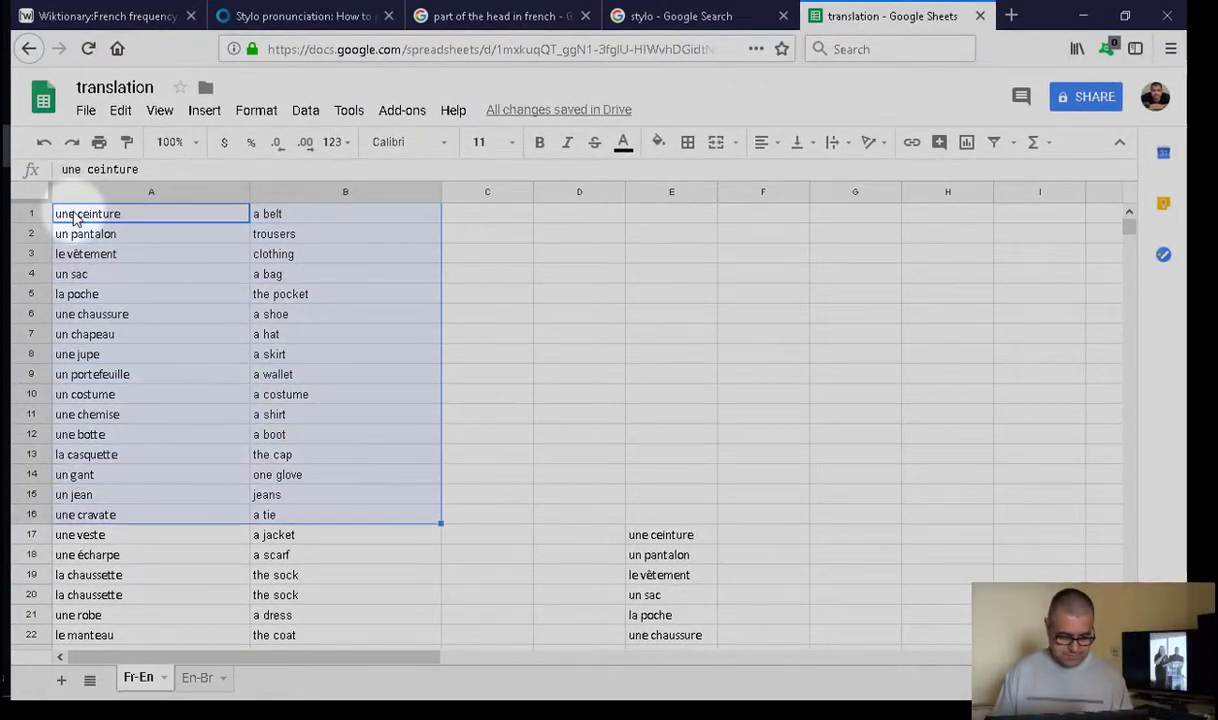
key("shift+Down")
key("shift+Down")
key("shift+Down")
key("ctrl+c")
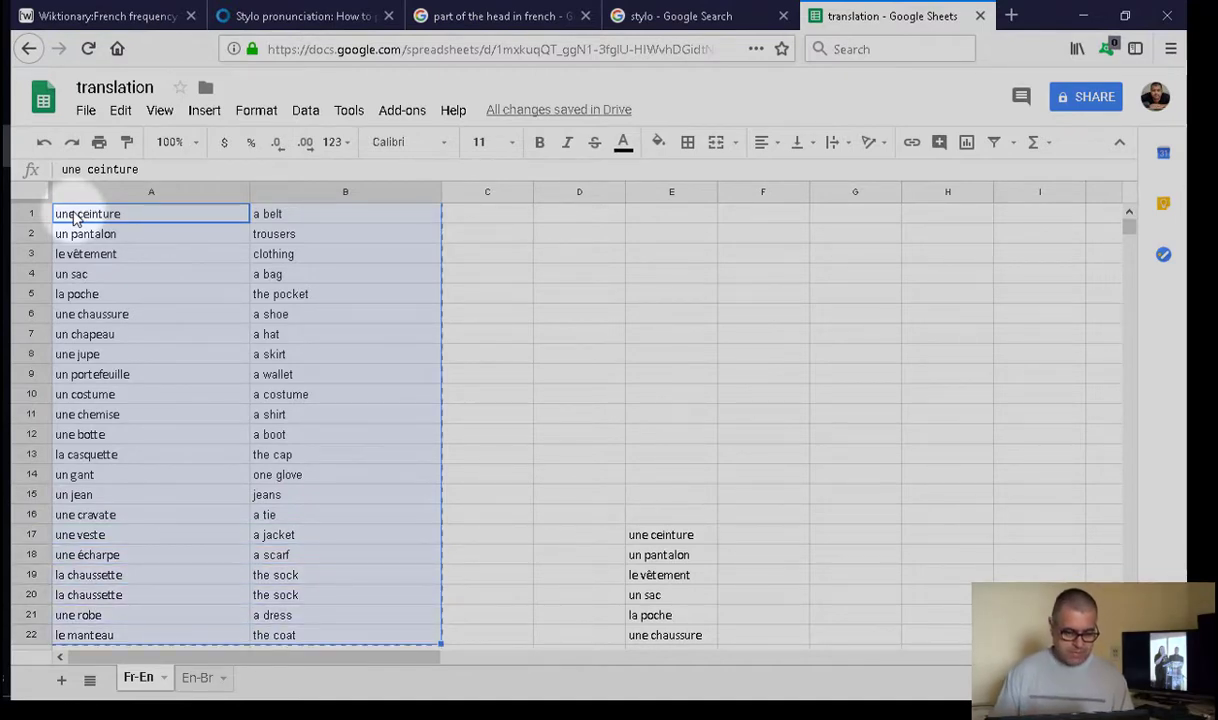
- Switch to the blank Excel workbook, widen columns A and B, paste the copied word pairs at A1, and deselect the range
key("alt+Tab")
key("alt+Tab")
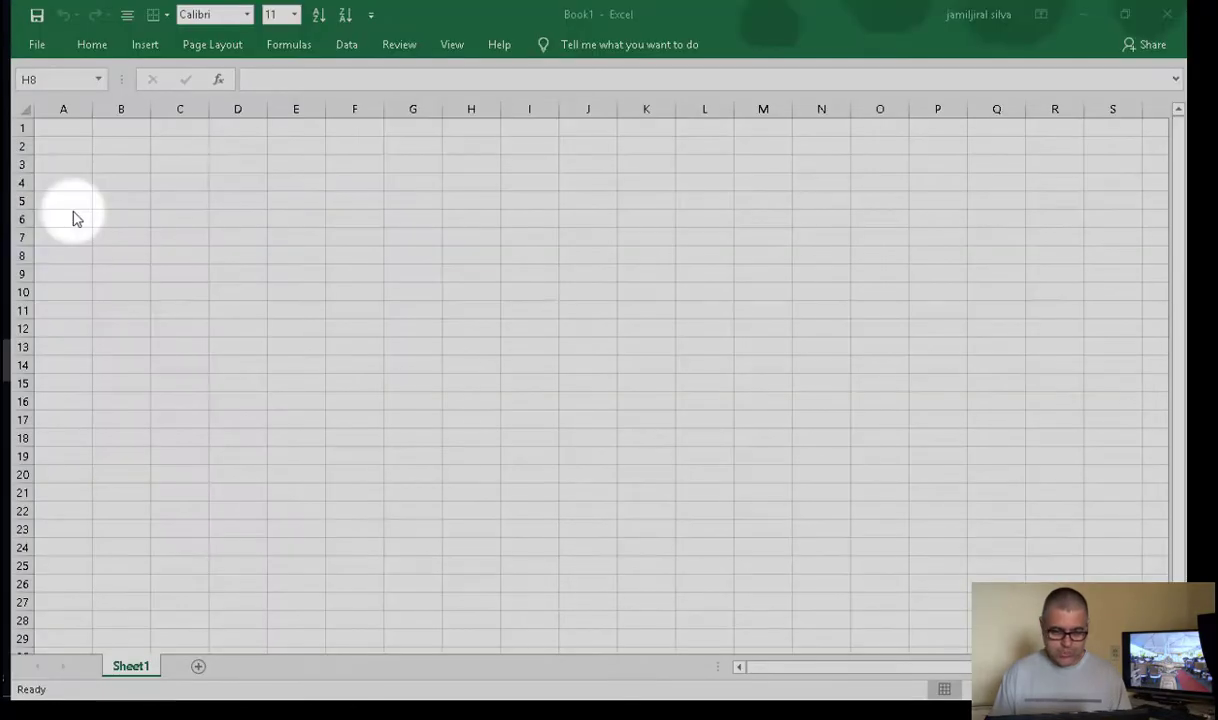
left_click(59, 124)
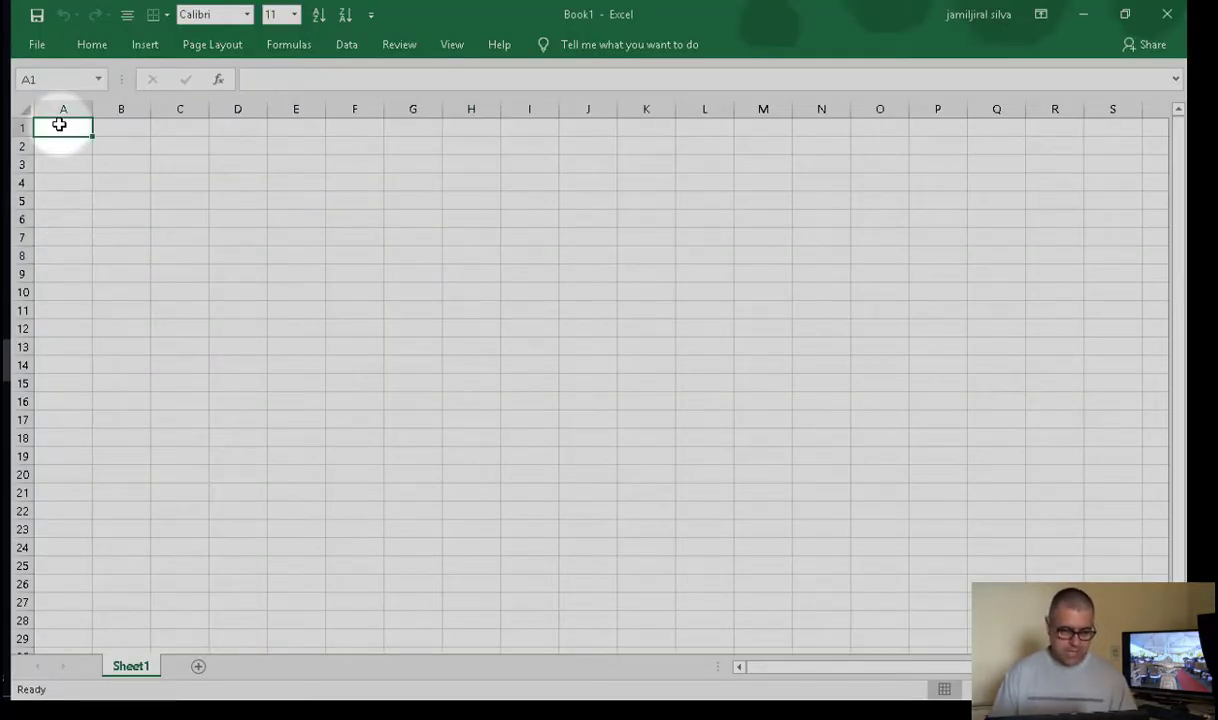
left_click_drag(95, 107, 393, 109)
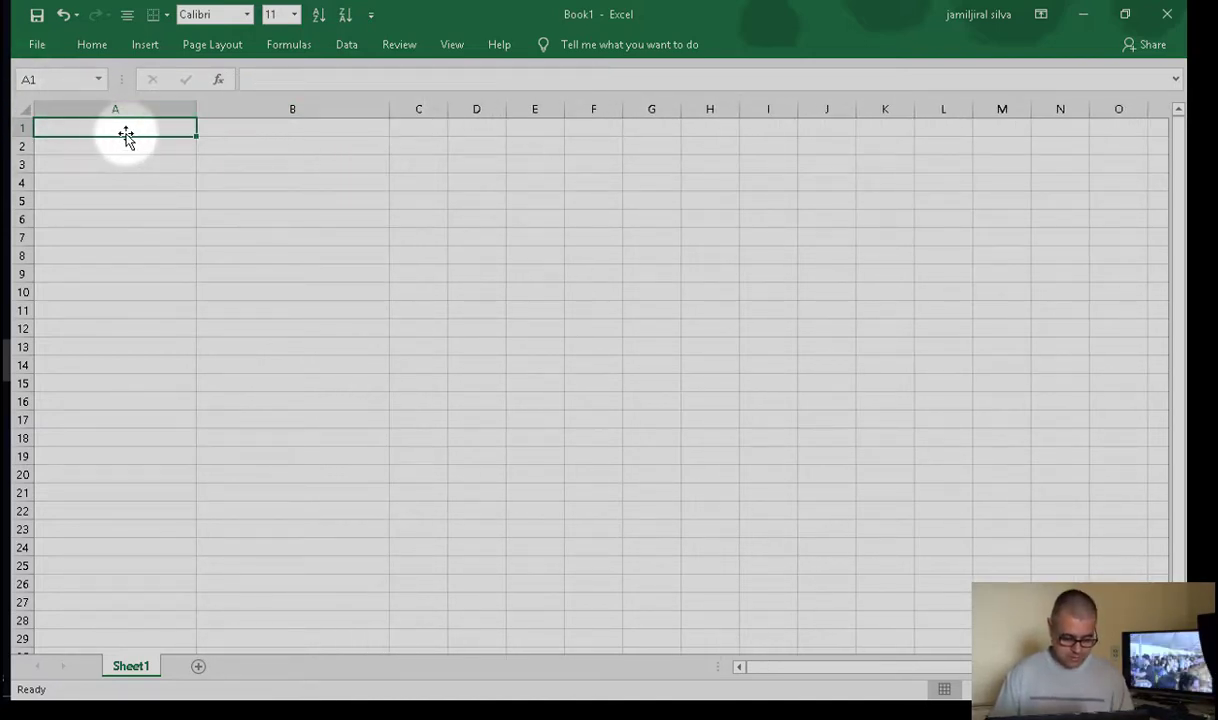
key("ctrl+v")
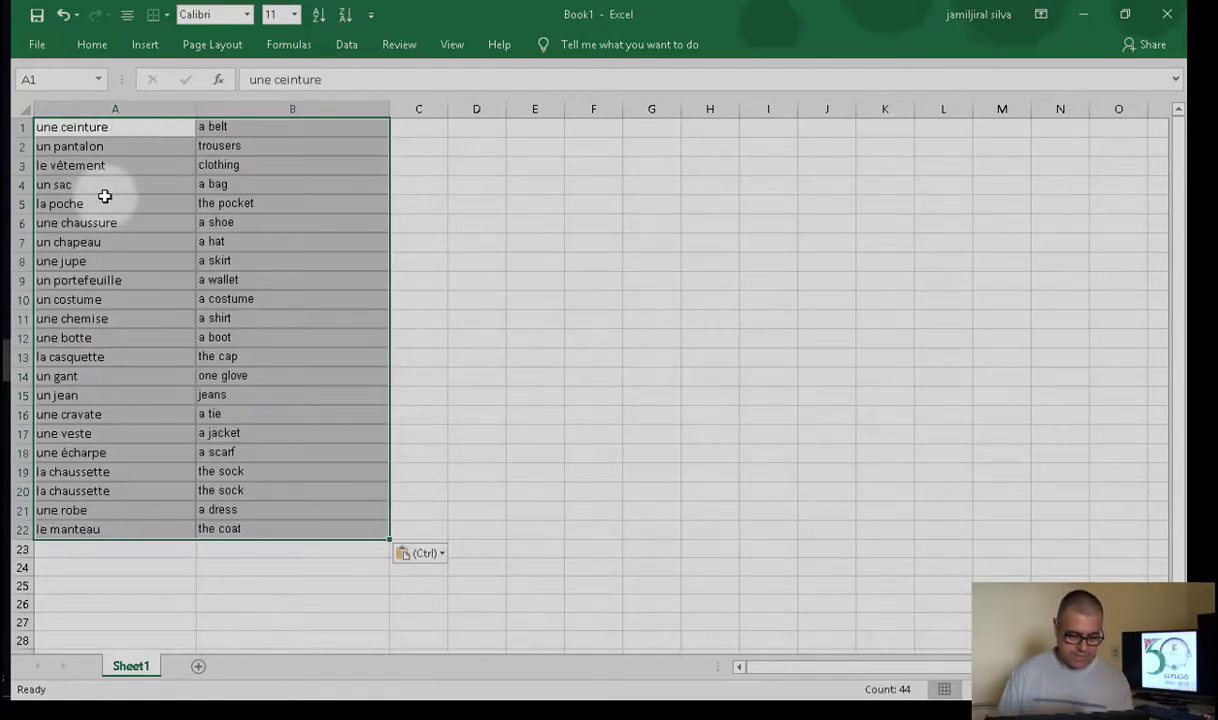
left_click(535, 246)
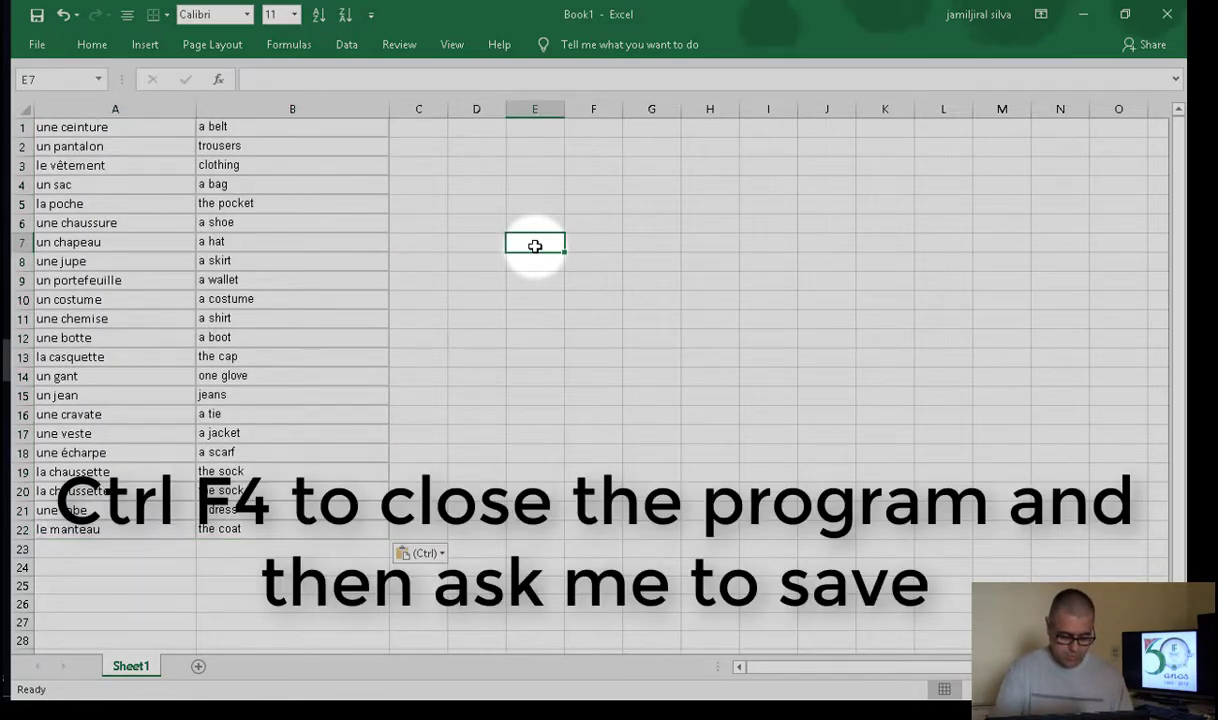
- Close the workbook, saving it to Downloads as TutorialVoc in CSV UTF-8 (Comma delimited) format and keeping that format
key("ctrl+F4")
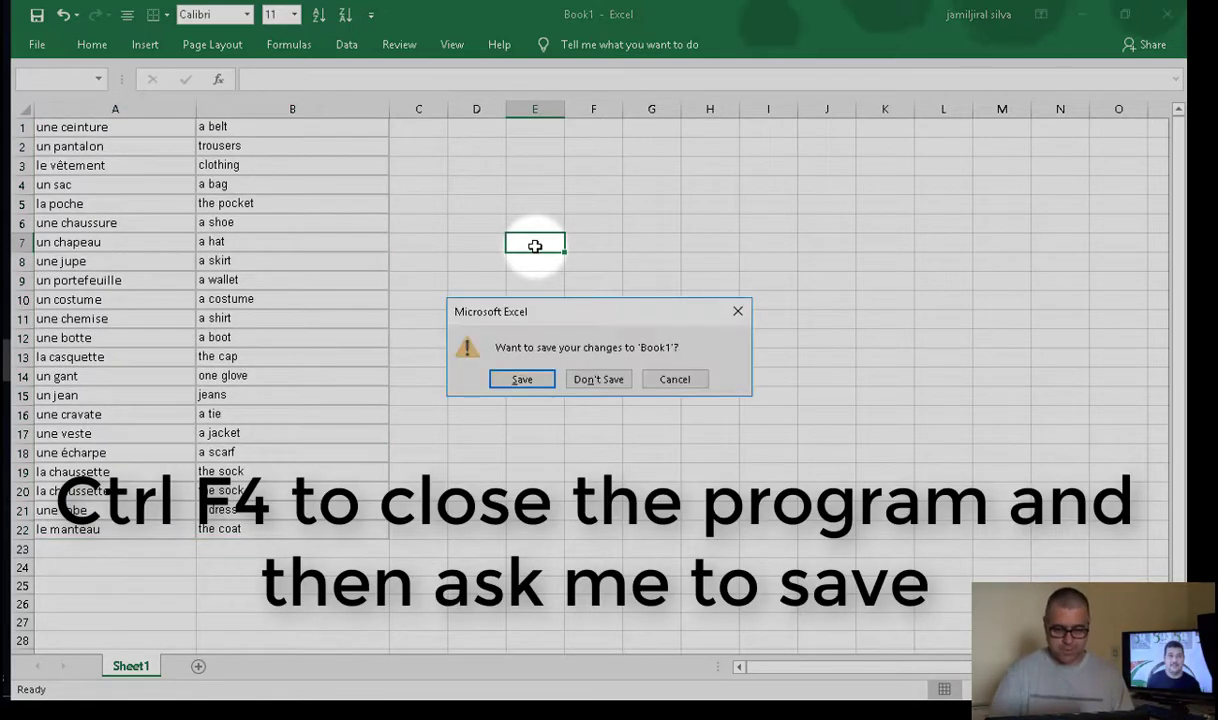
left_click(527, 381)
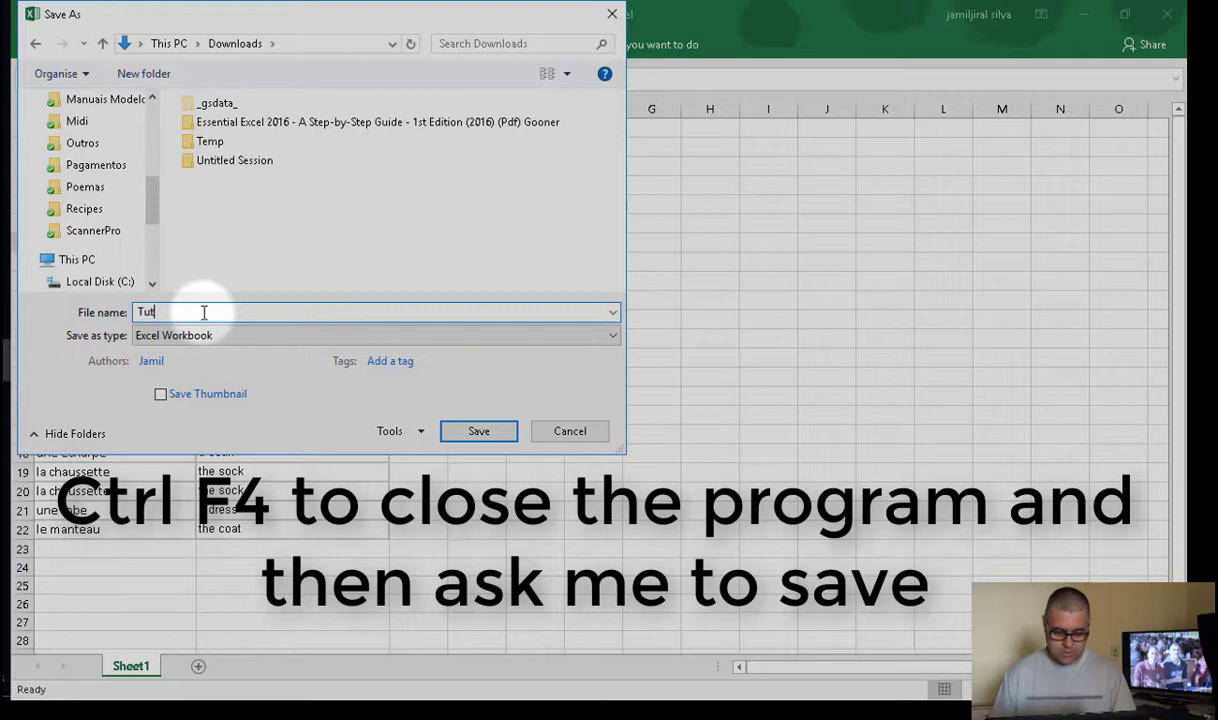
type("orialVoc")
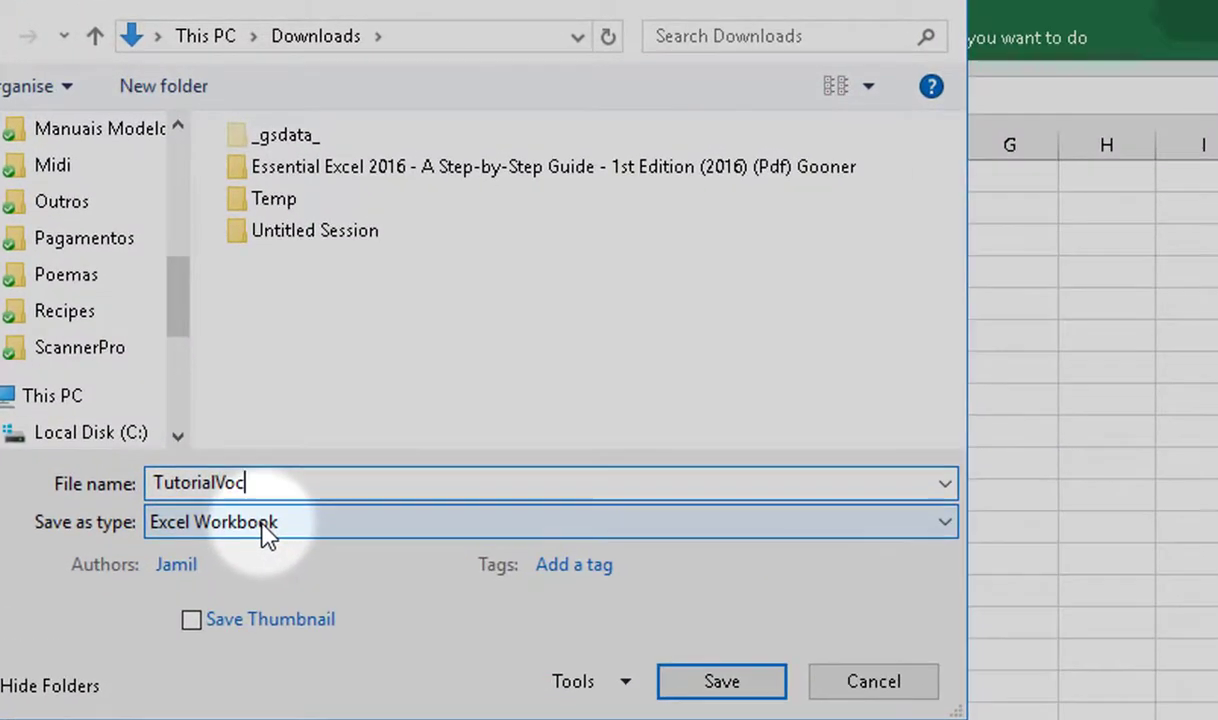
left_click(205, 342)
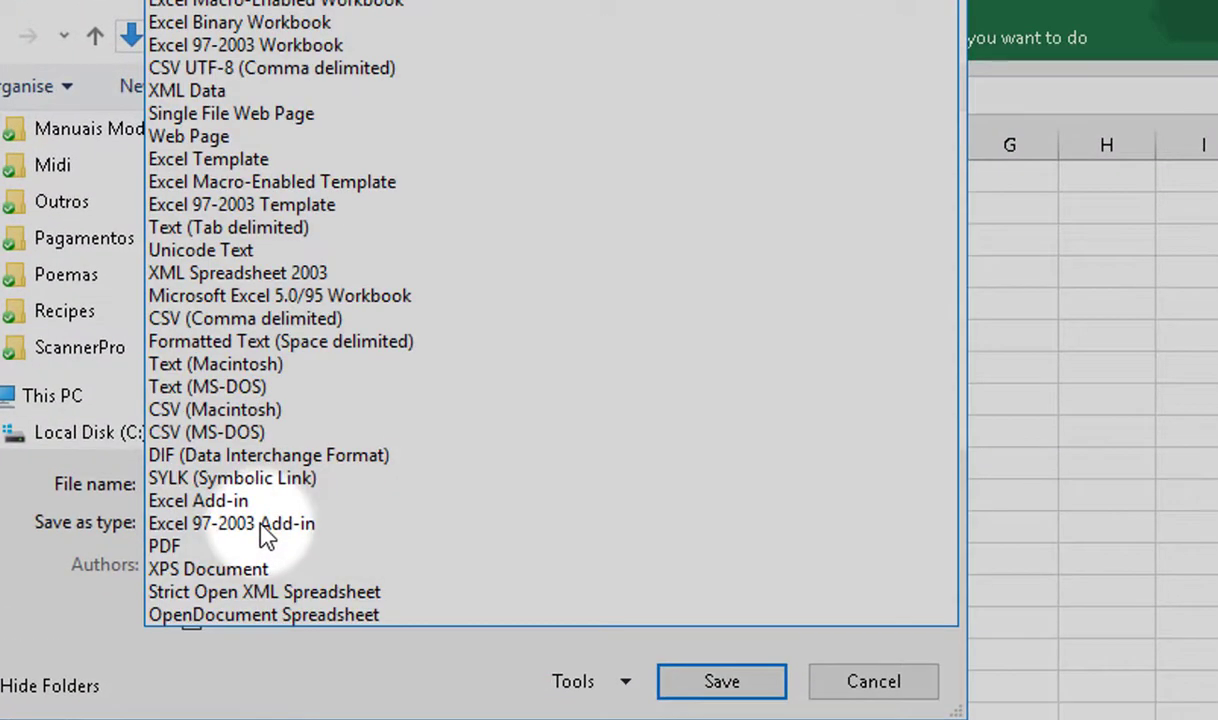
left_click(175, 72)
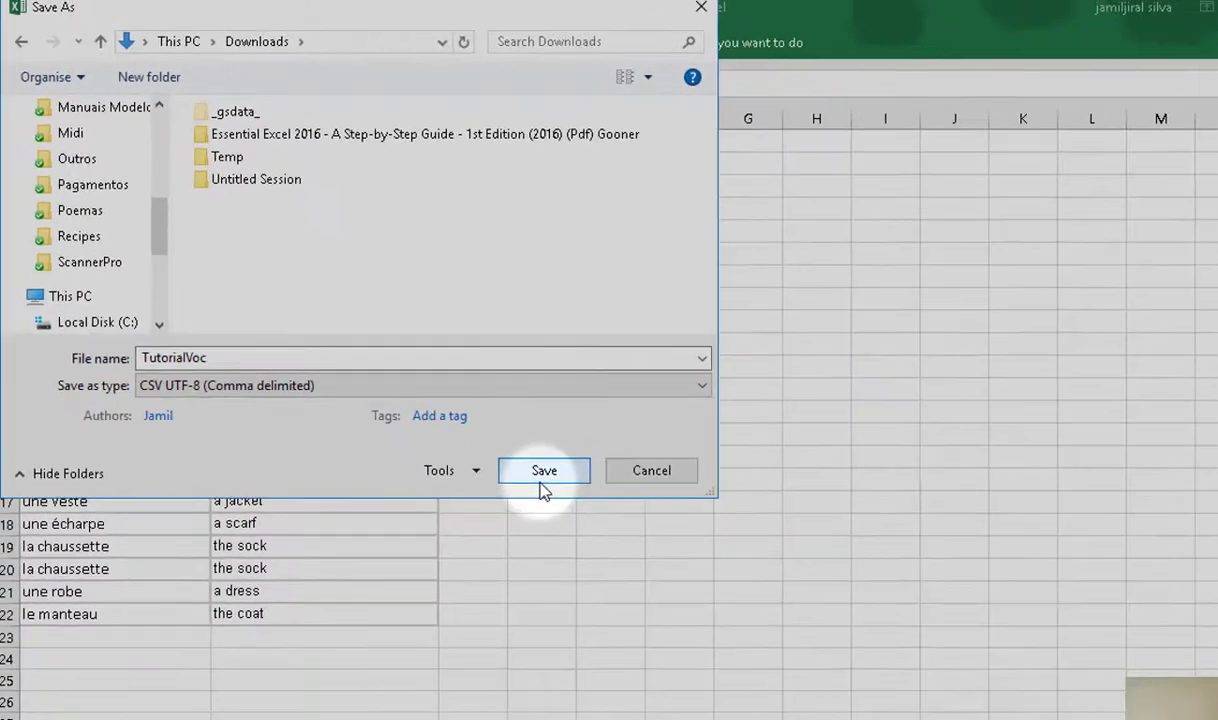
left_click(713, 638)
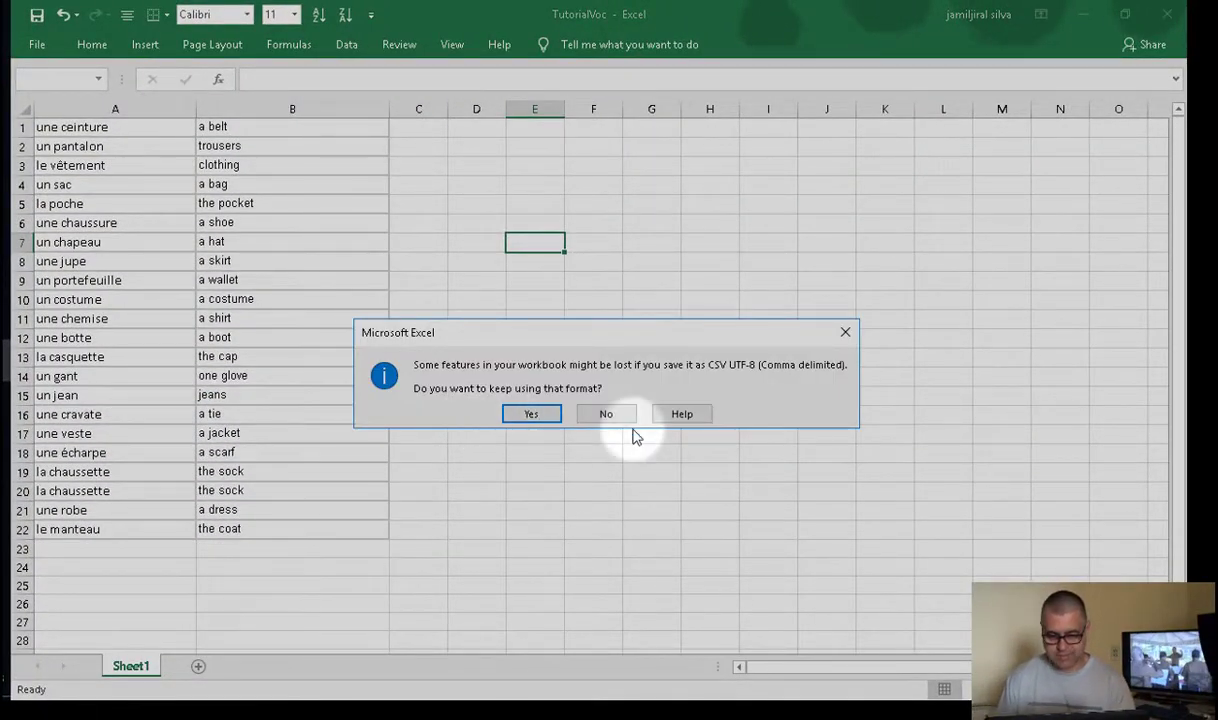
left_click(531, 414)
- Switch to Anki and open TutorialVoc.csv from Downloads for import
key("alt+Tab")
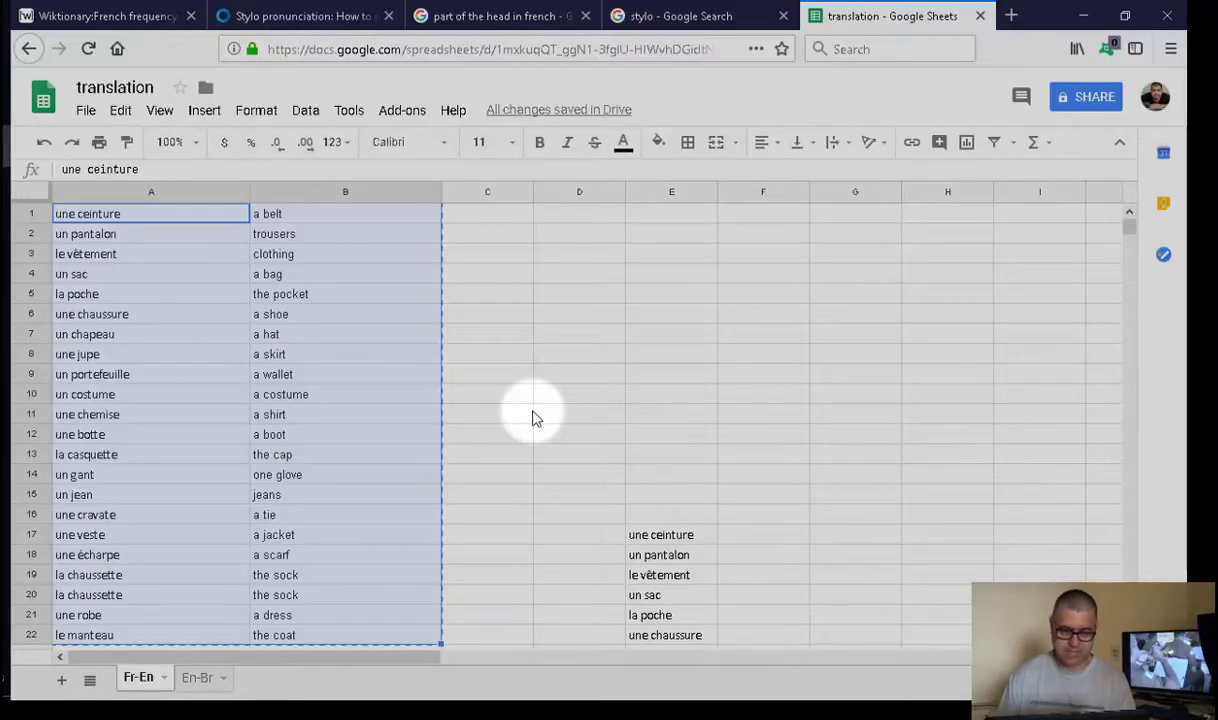
key("alt+Tab")
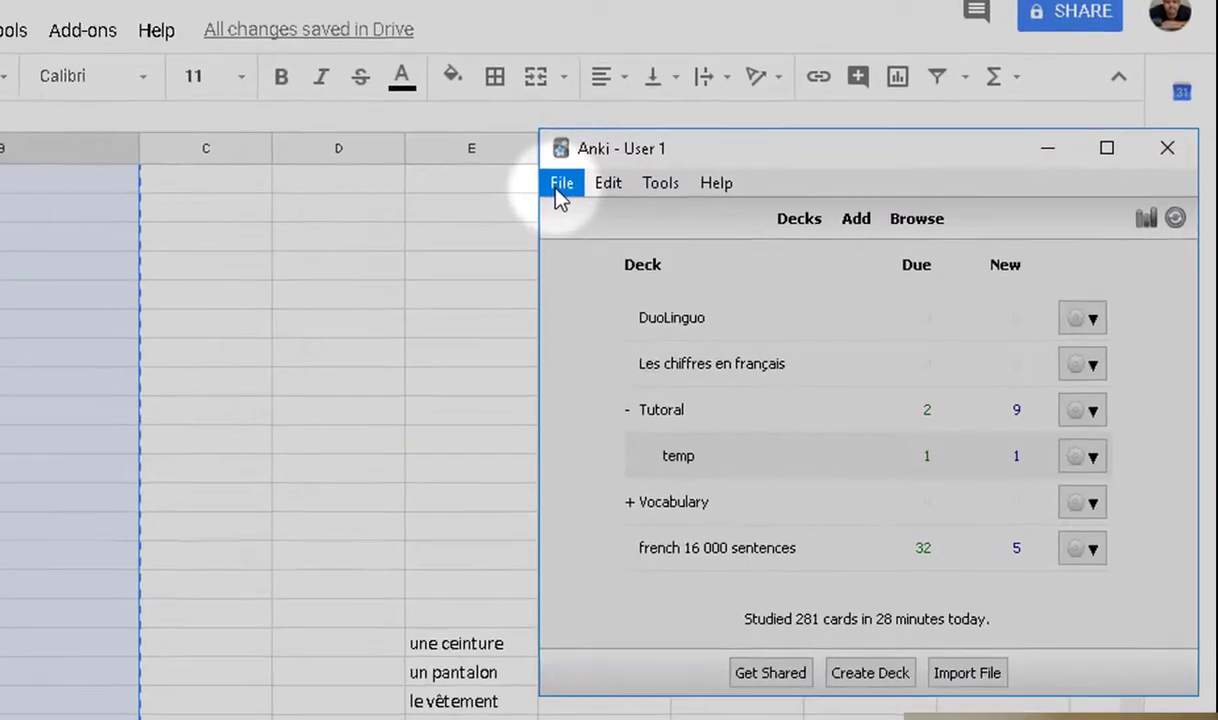
left_click(548, 193)
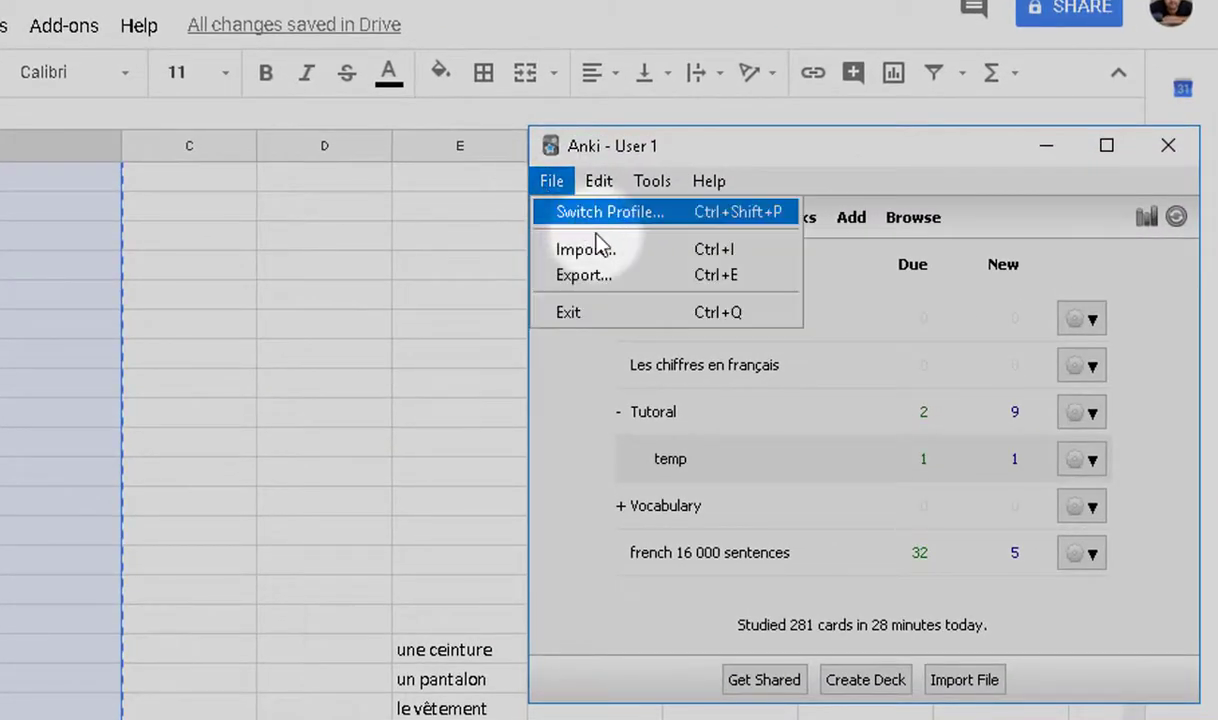
left_click(618, 262)
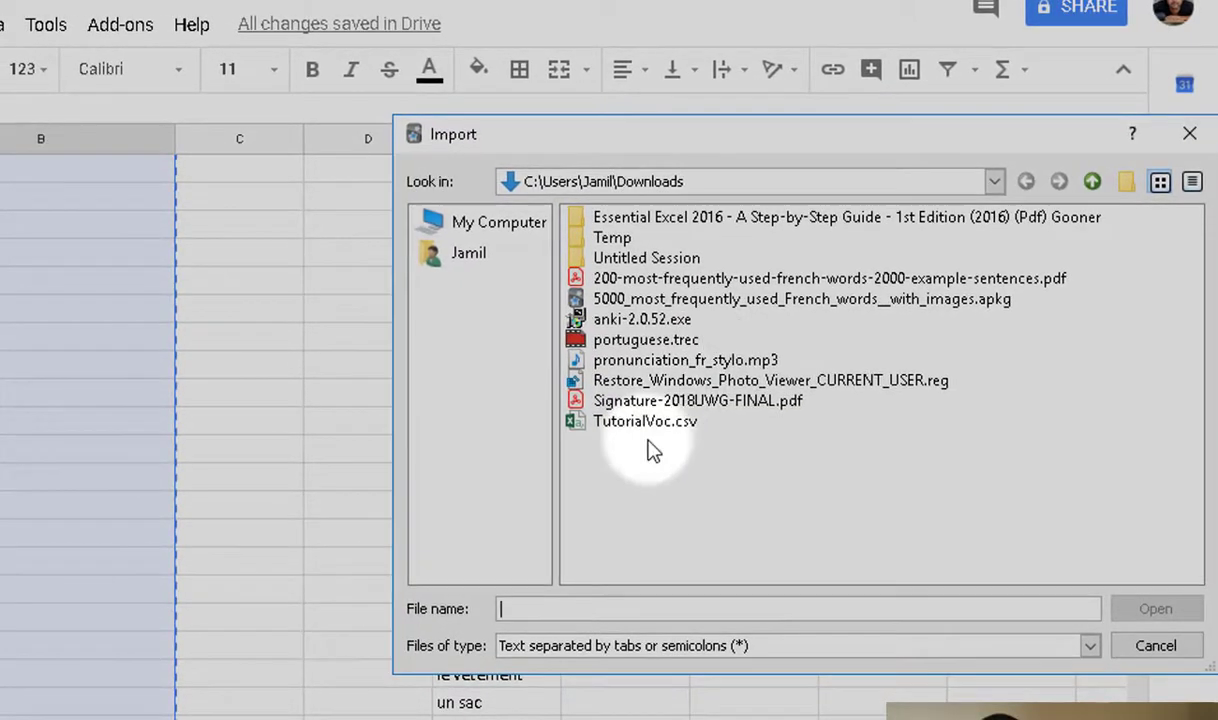
double_click(617, 425)
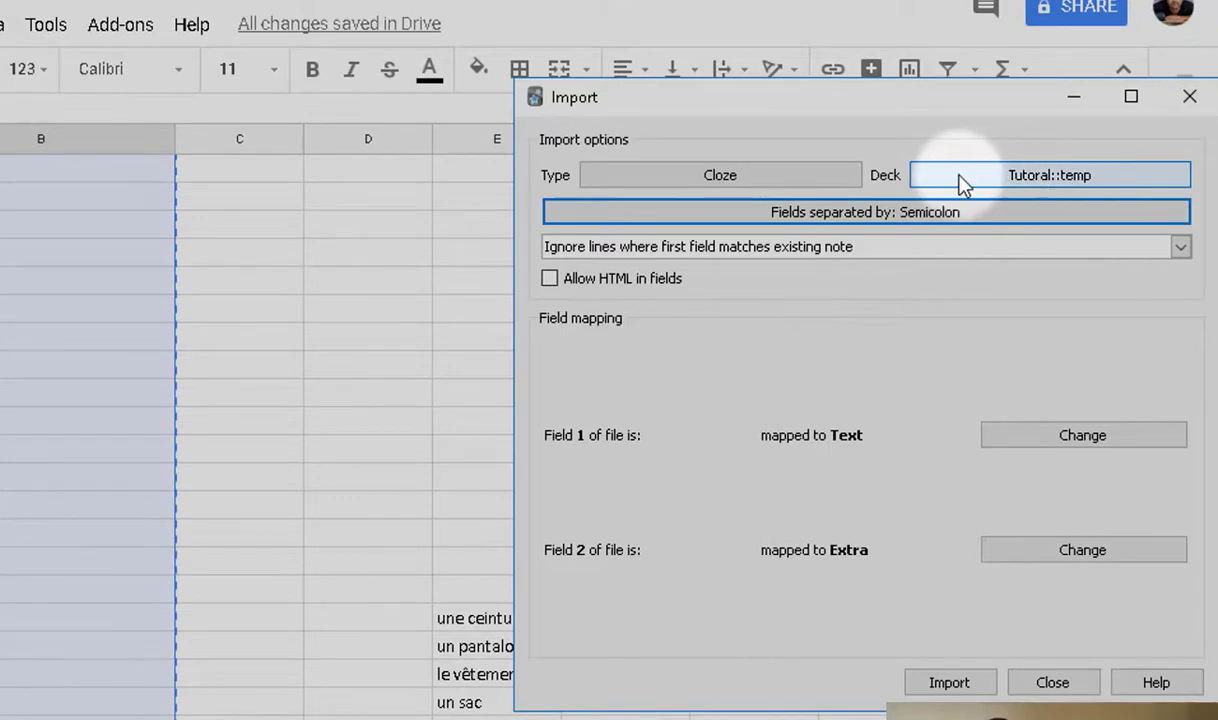
- Set the note type for the import to Basic
left_click(733, 178)
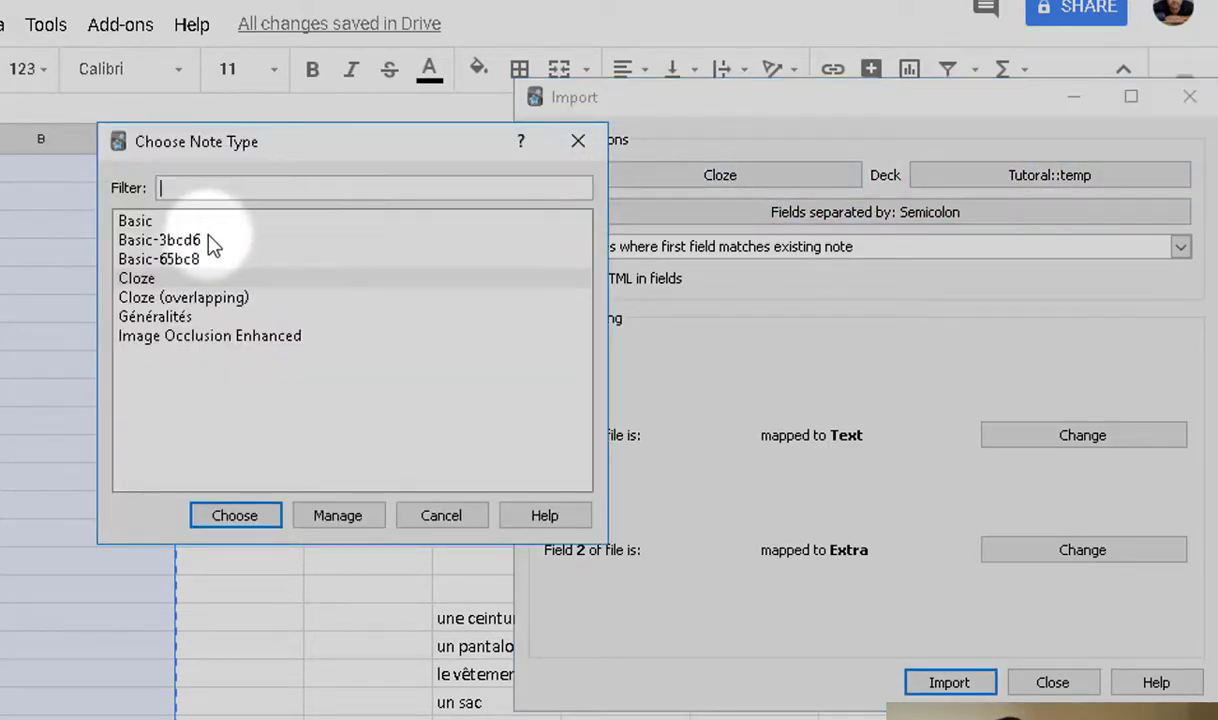
left_click(155, 222)
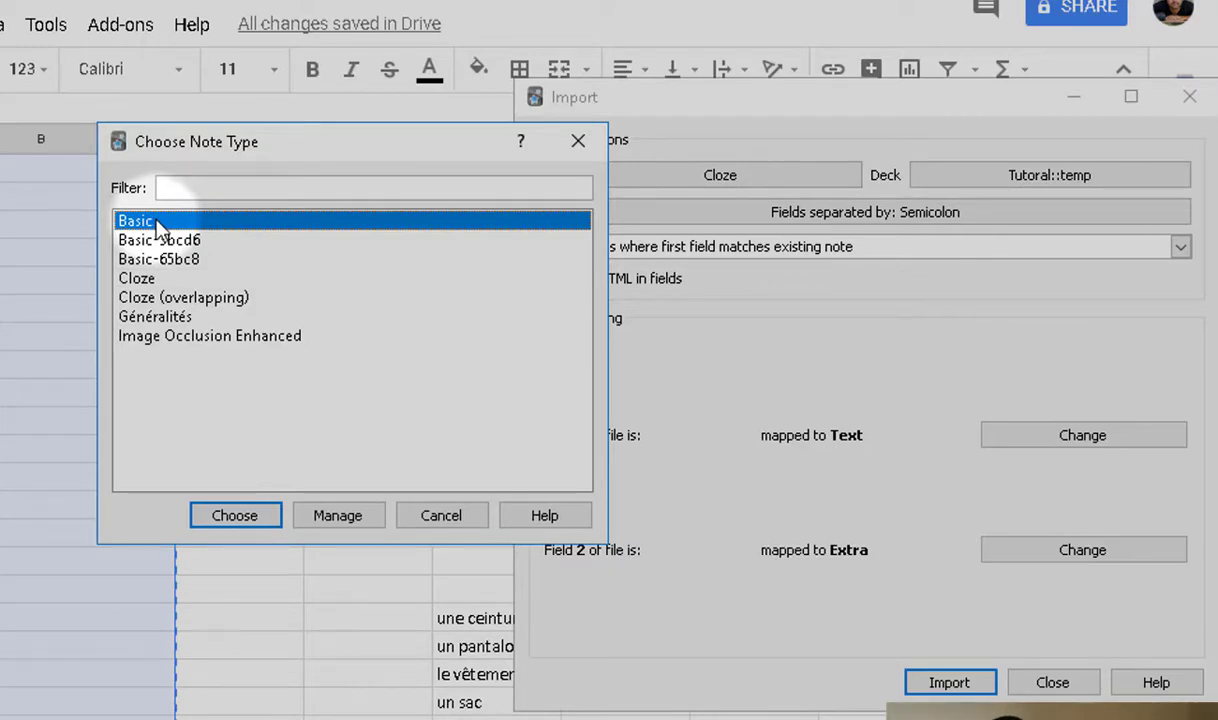
double_click(155, 222)
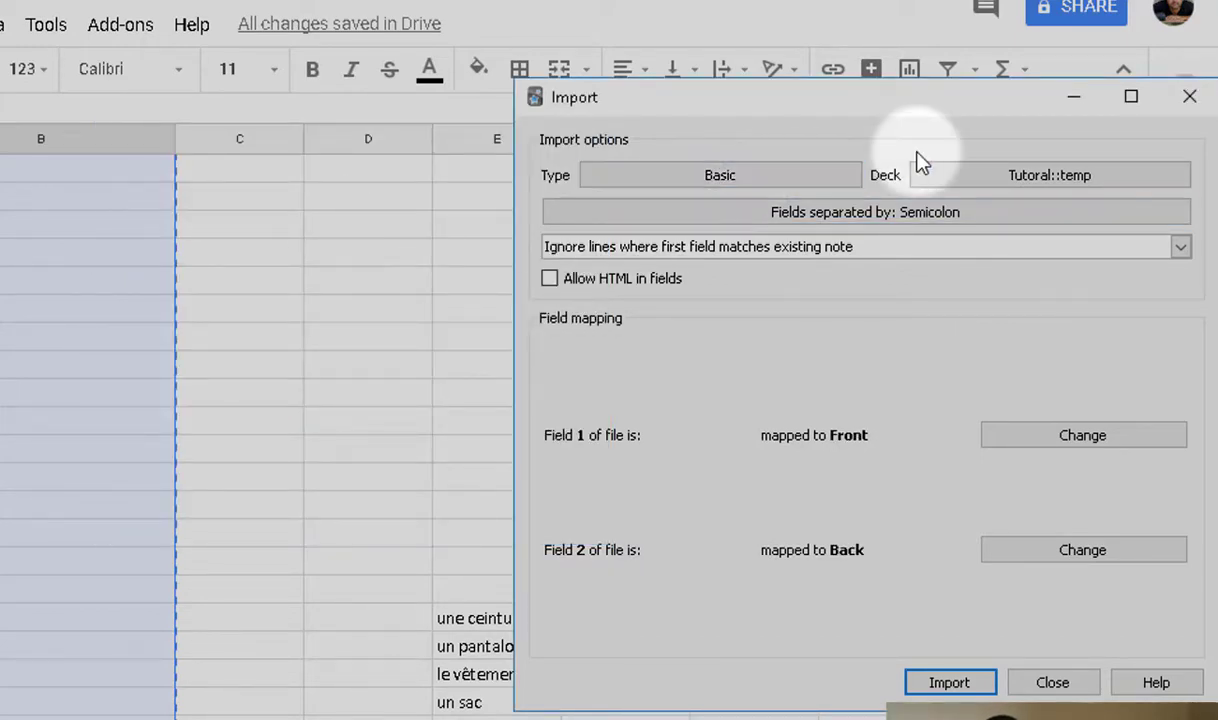
- Create a new deck named temp02 as the import target, import the notes into it, and close the import report
left_click(984, 185)
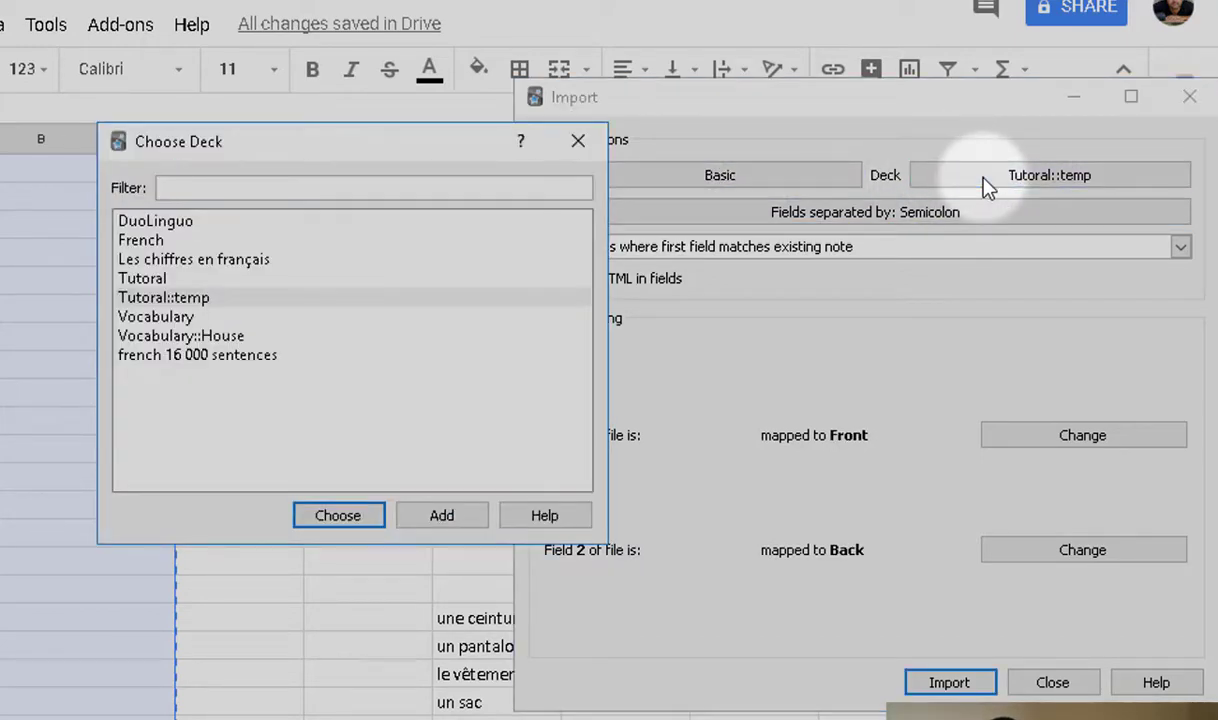
left_click(443, 516)
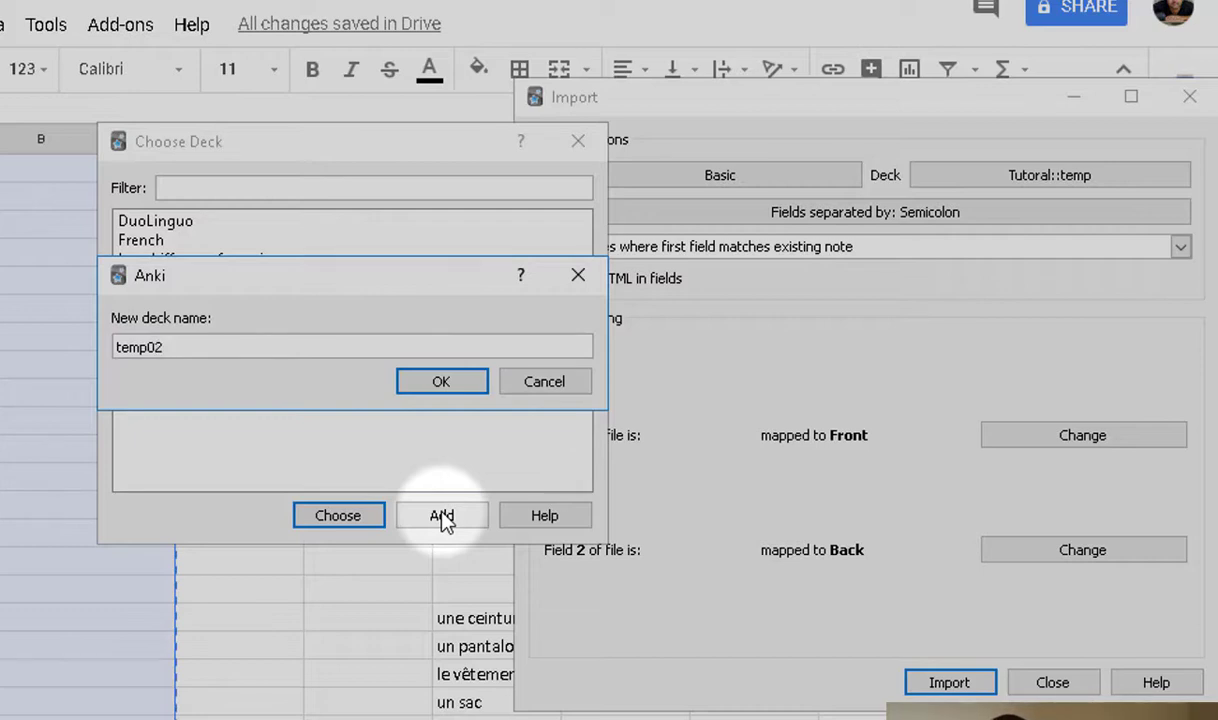
left_click(432, 387)
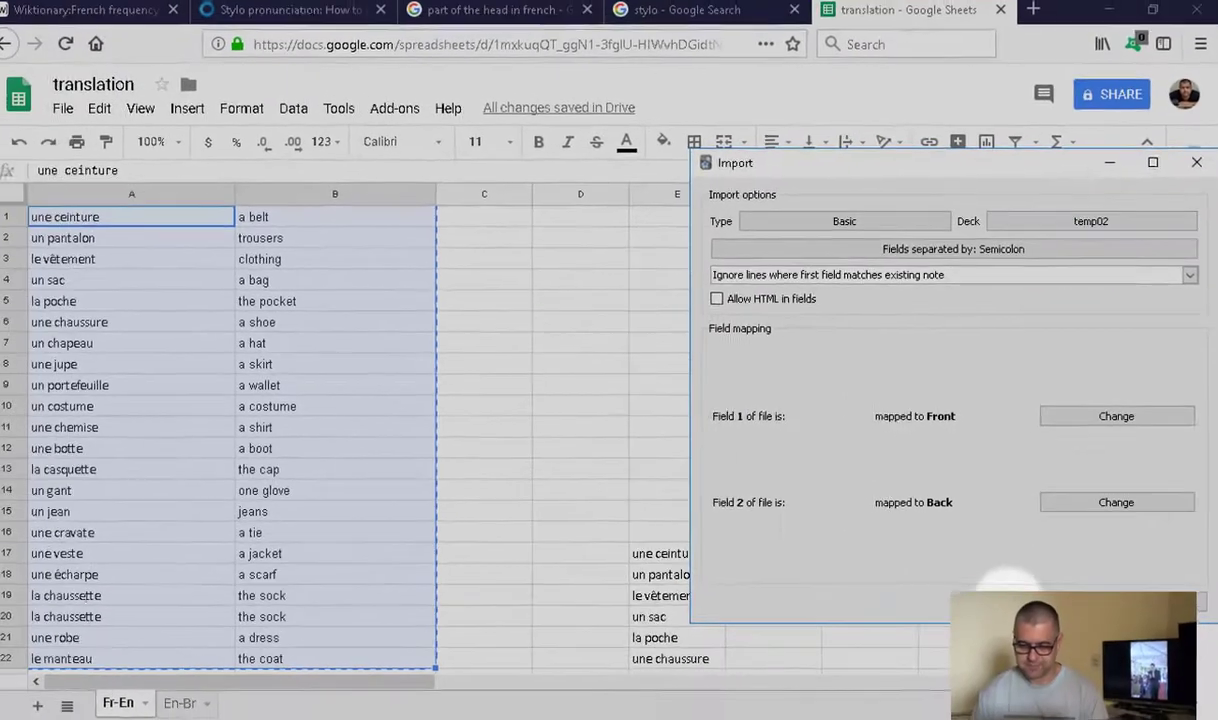
left_click(949, 682)
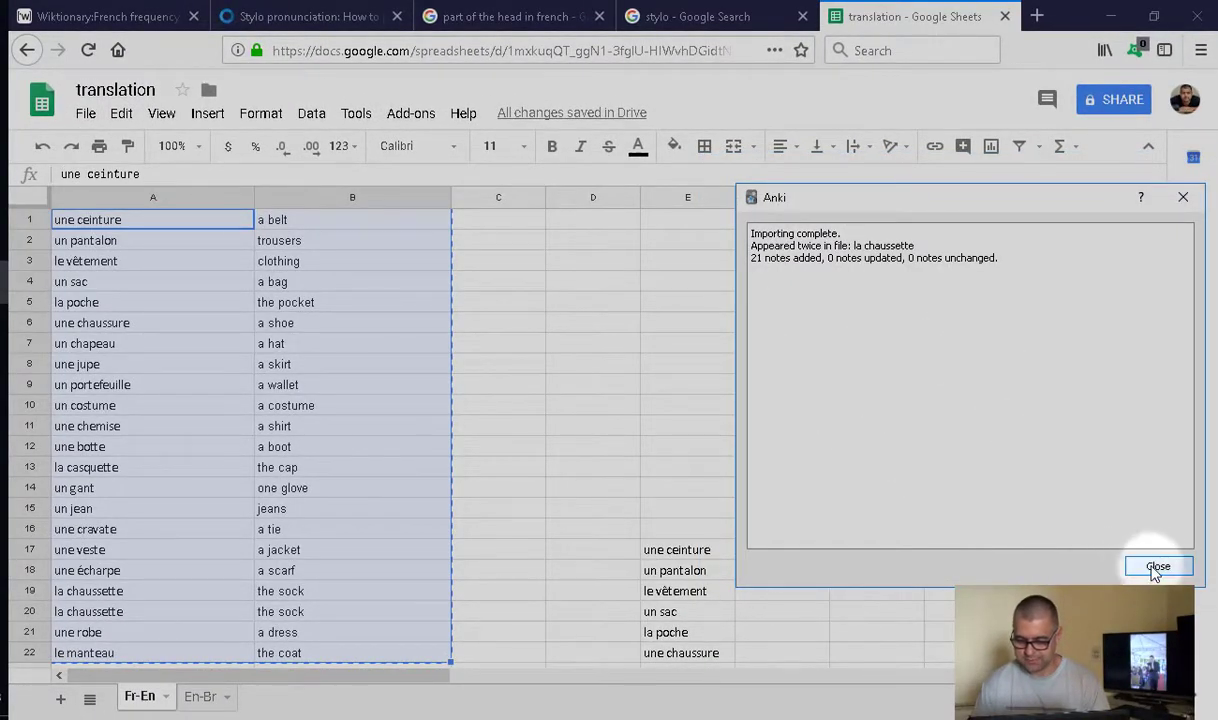
left_click(1157, 567)
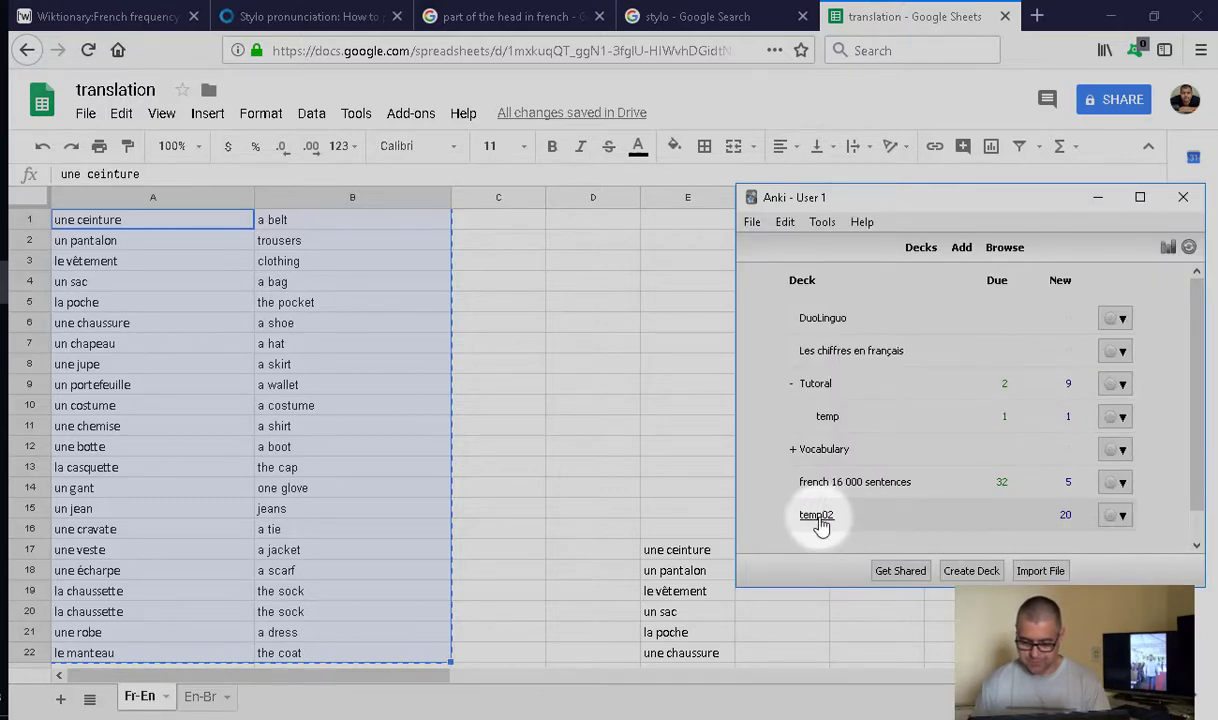
- Start studying the temp02 deck and reveal the answer of its first card
left_click(817, 518)
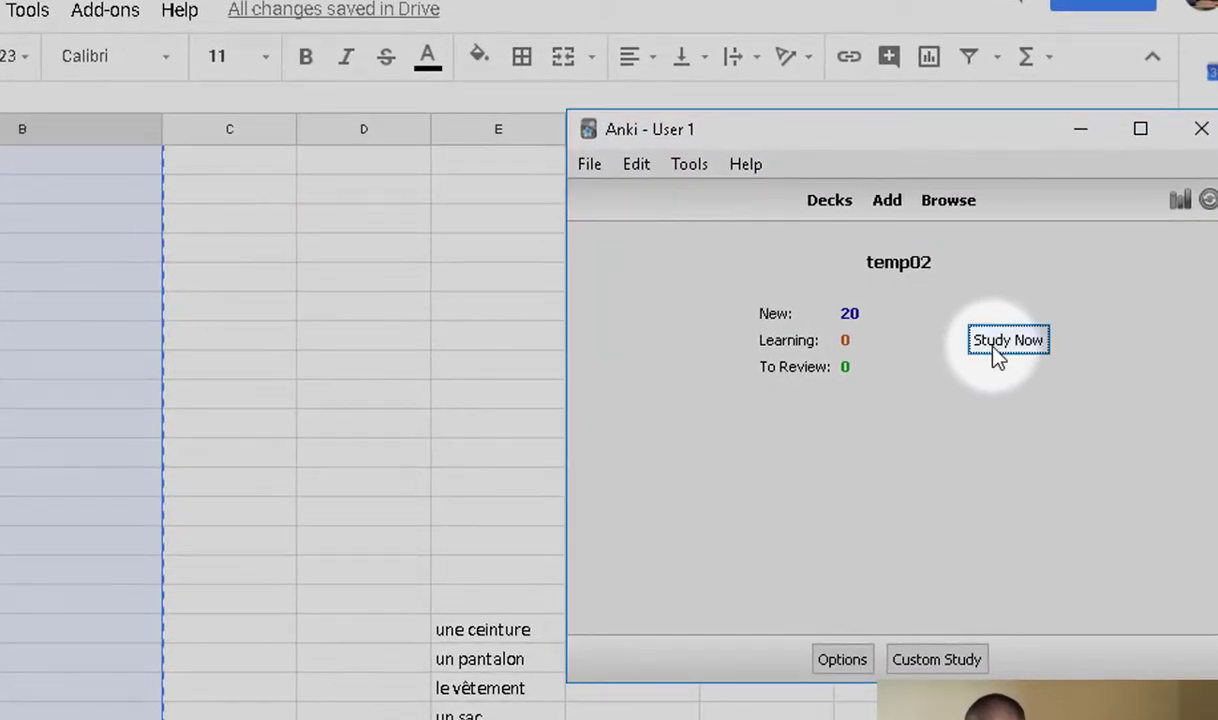
left_click(996, 347)
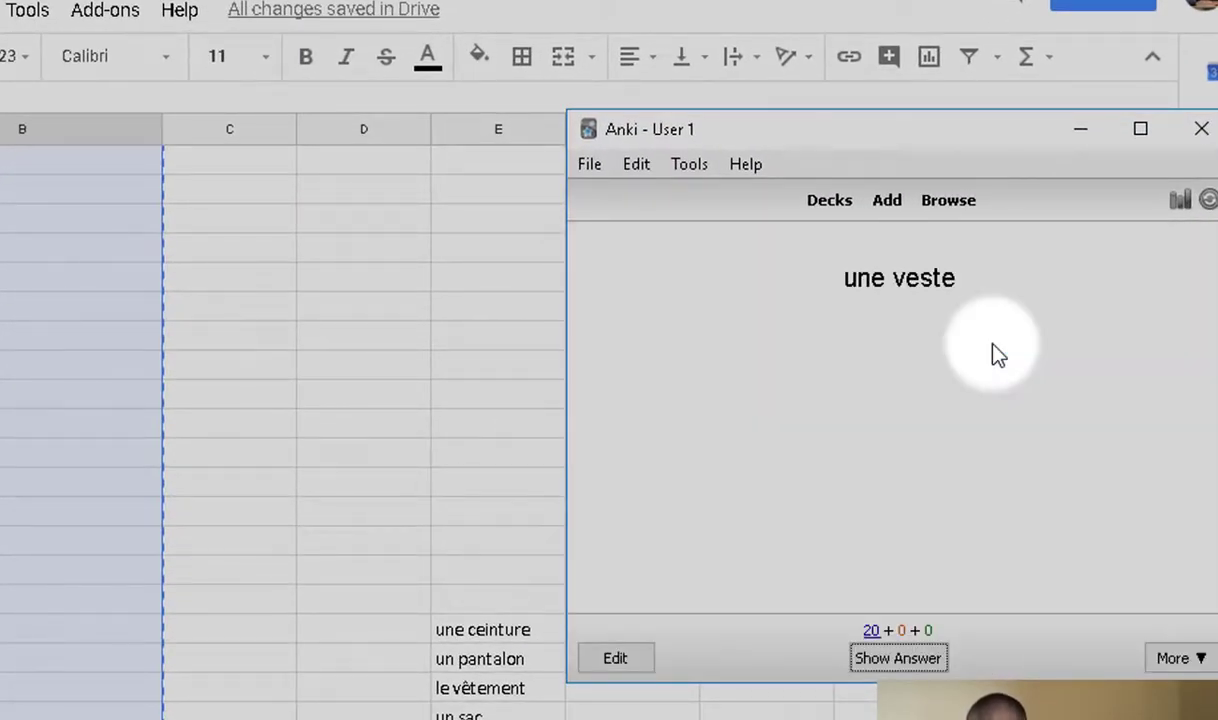
key("space")
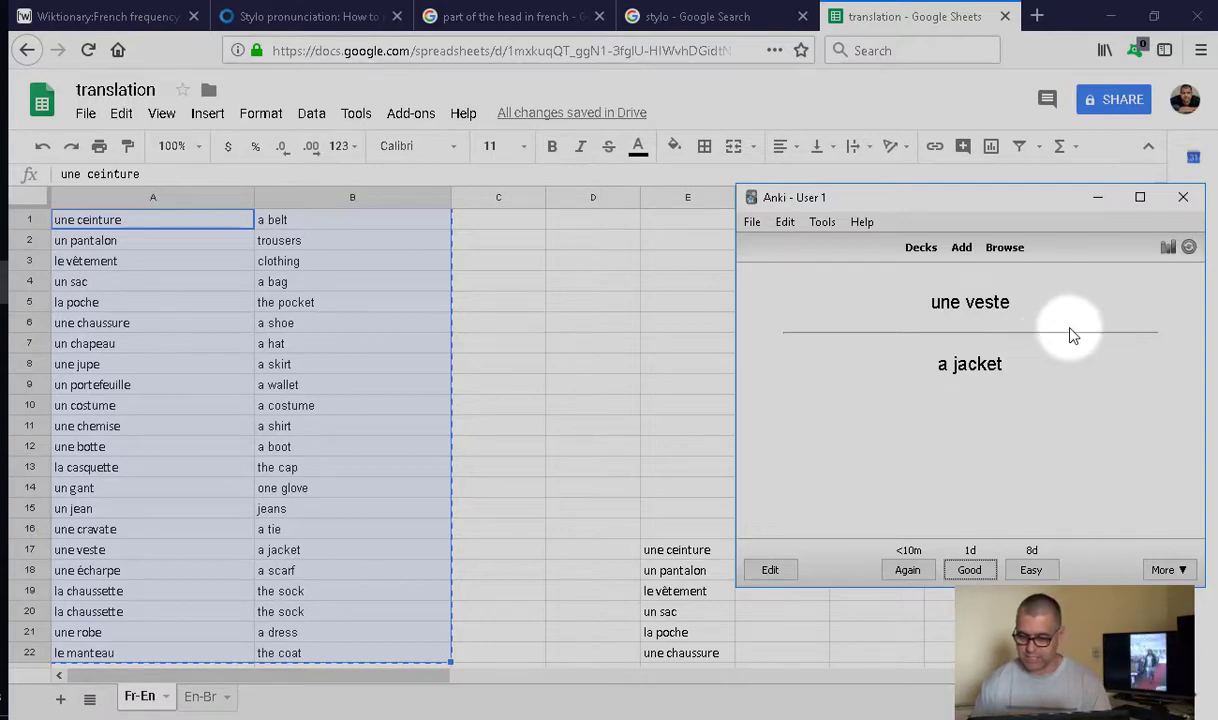
- List the temp02 deck's cards in the card browser and select all of them
left_click(1004, 248)
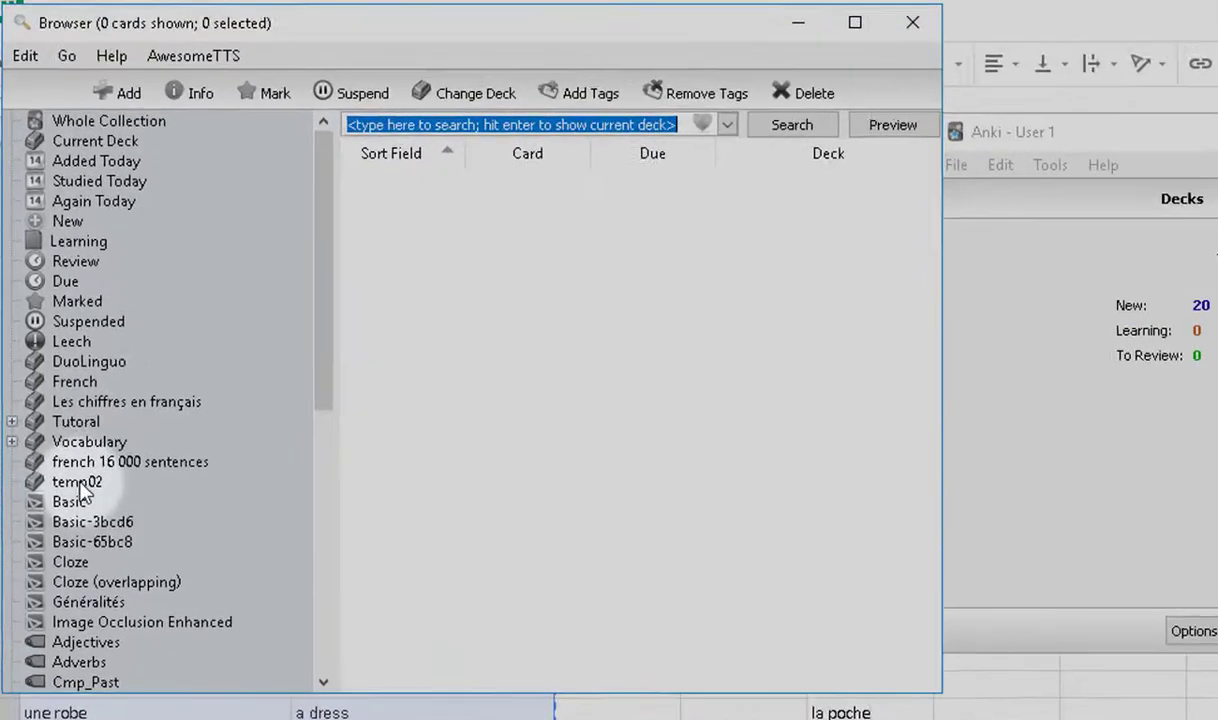
left_click(93, 461)
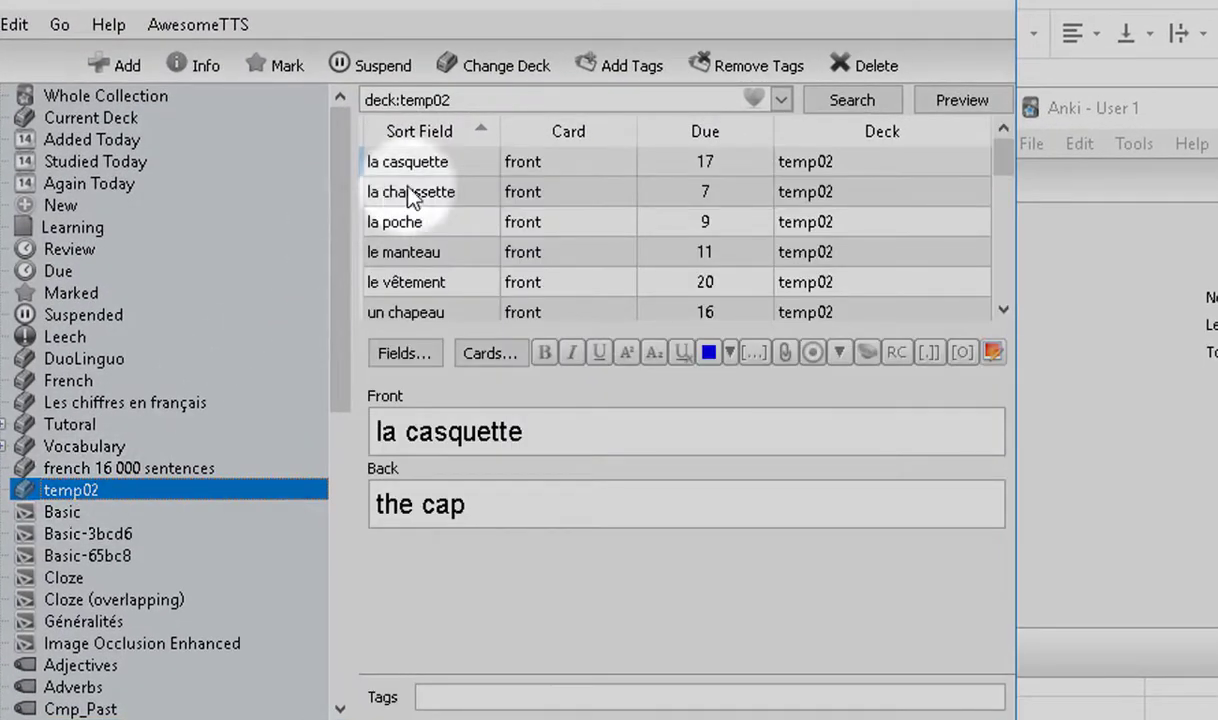
left_click(408, 163)
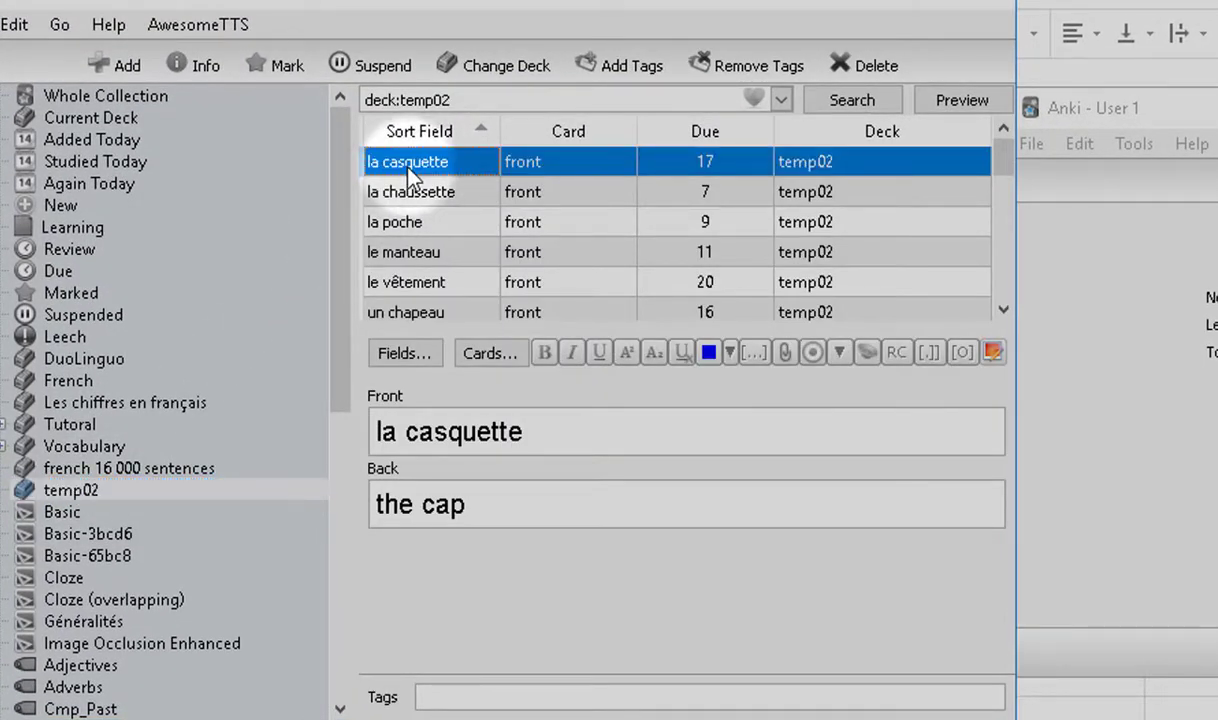
key("ctrl+a")
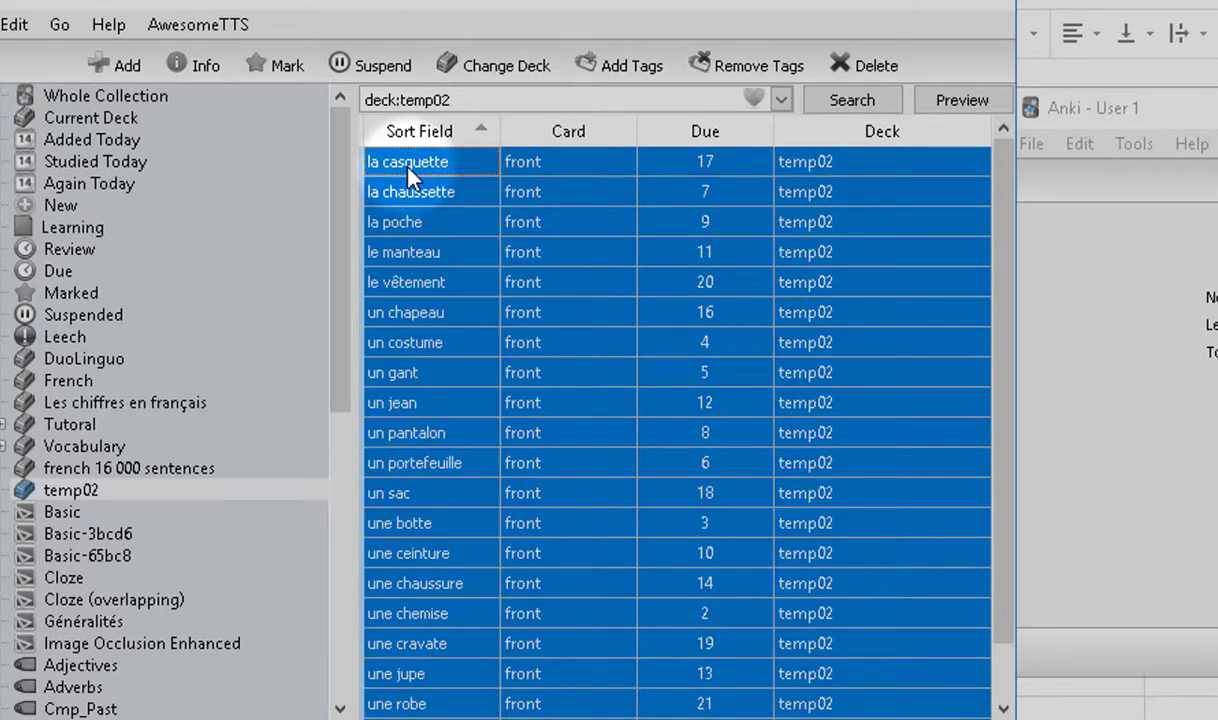
- Generate AwesomeTTS audio for the selected notes using ImTranslator voice Florence (female fr), appending sound from Front to Back, and dismiss the report
left_click(190, 25)
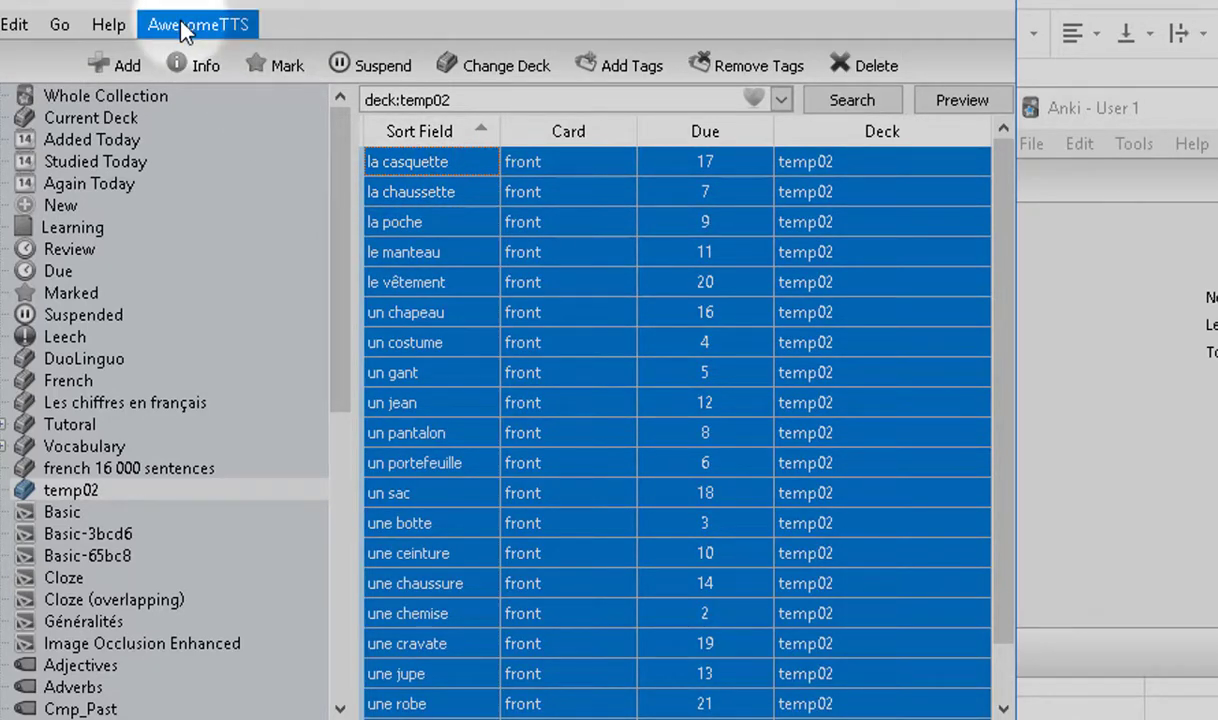
left_click(186, 30)
left_click(221, 62)
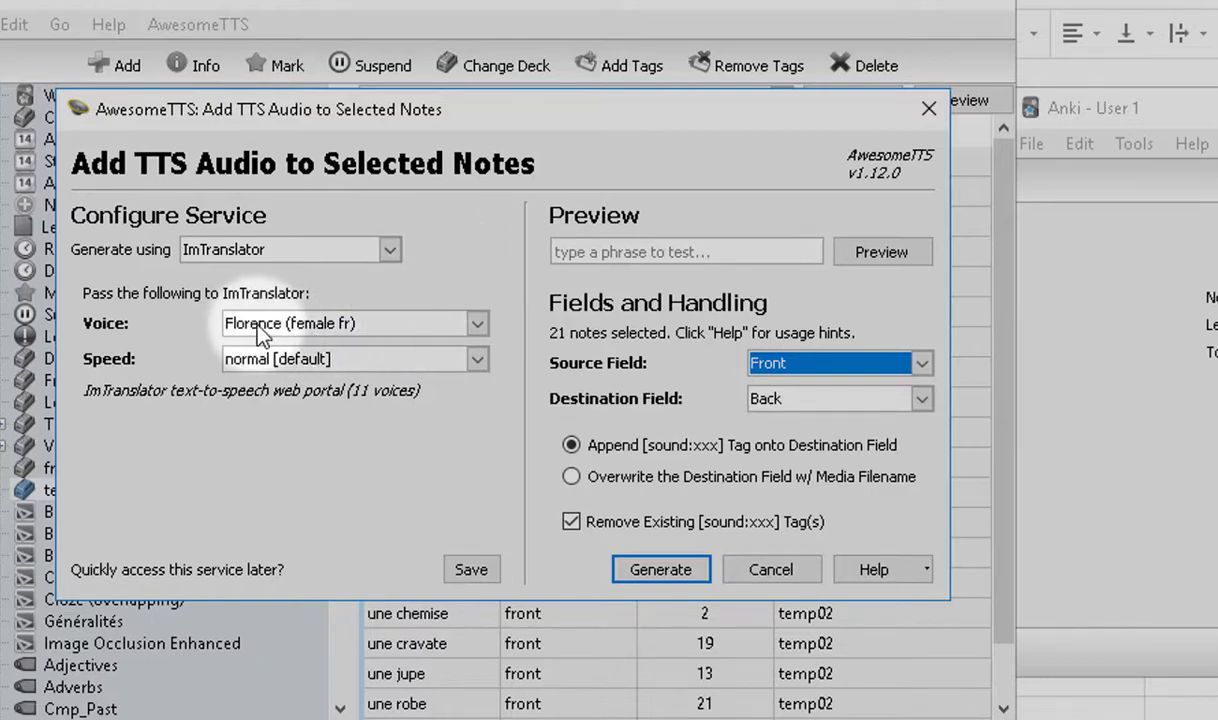
left_click(477, 323)
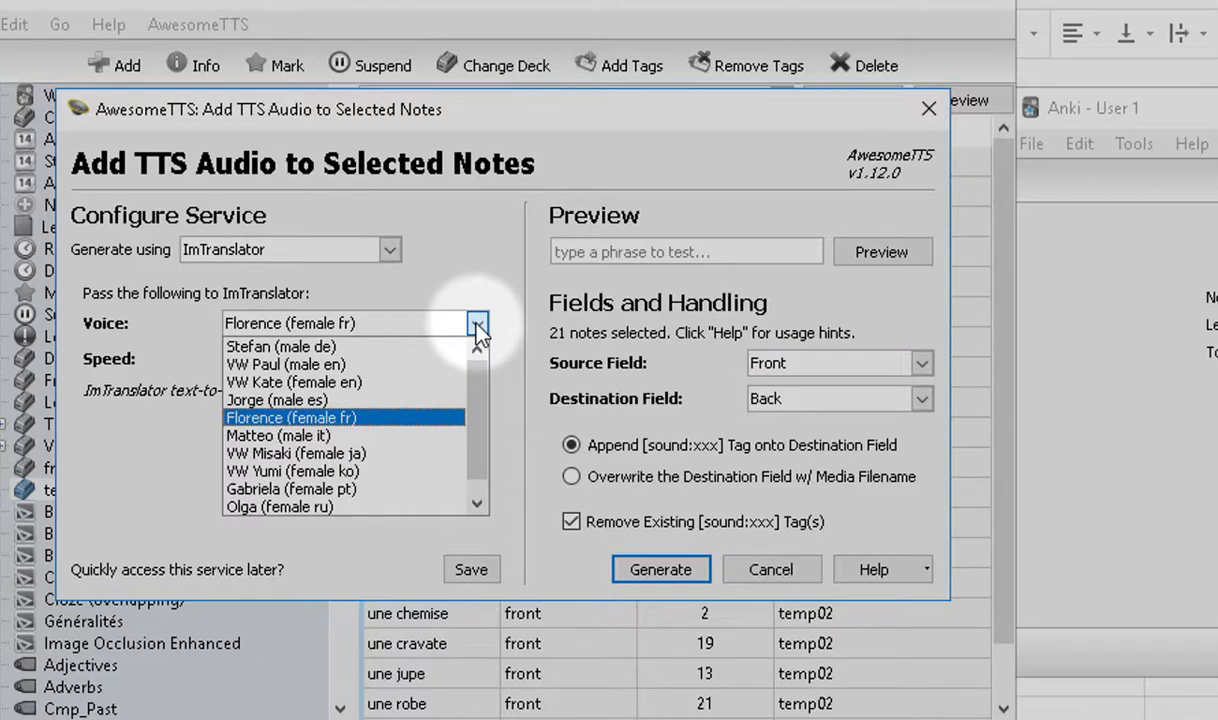
left_click(350, 420)
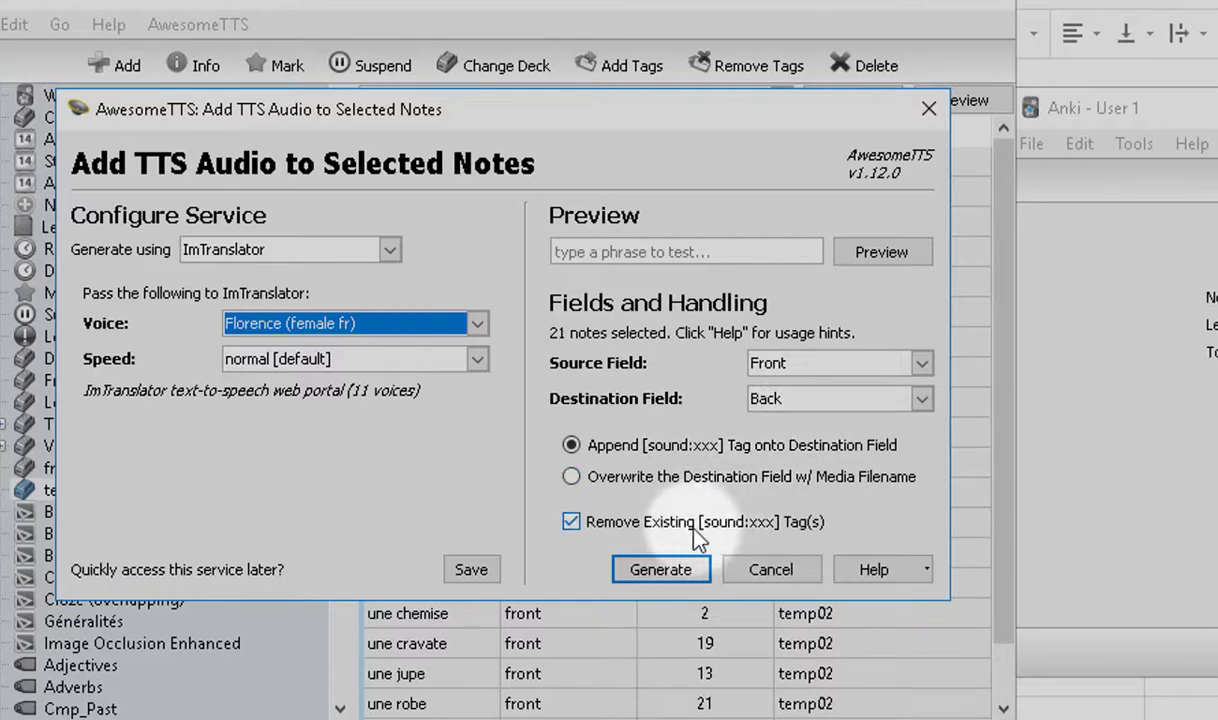
left_click(660, 569)
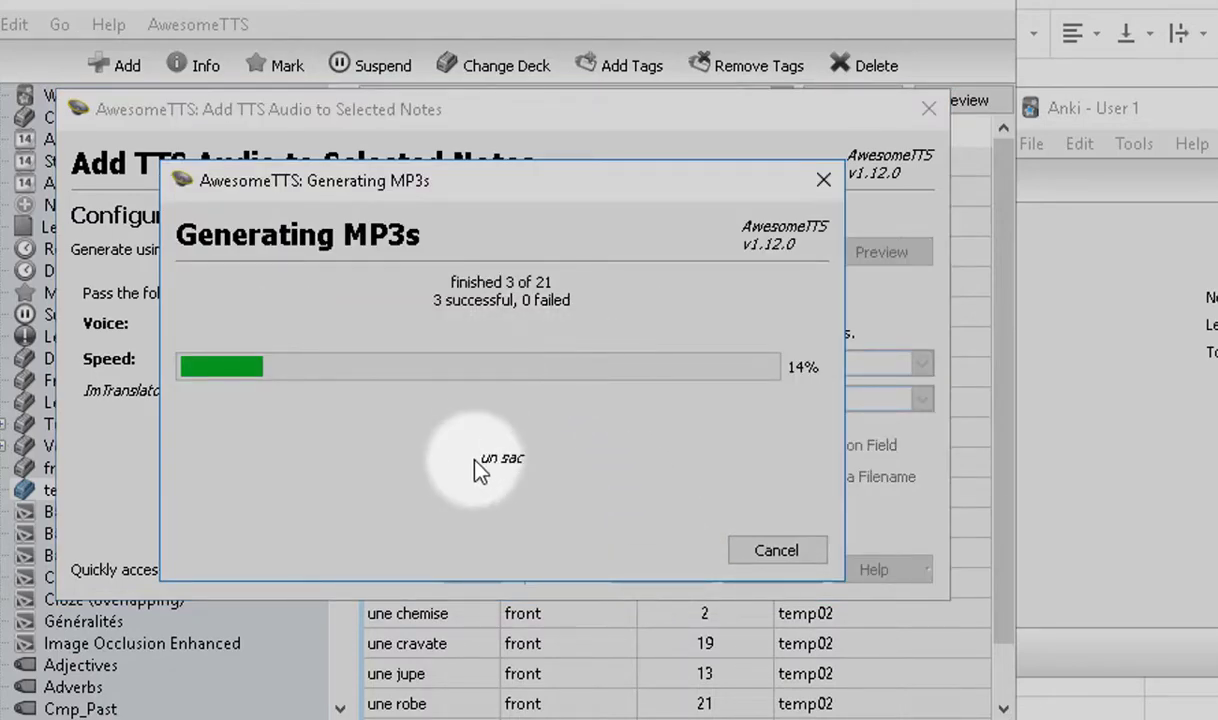
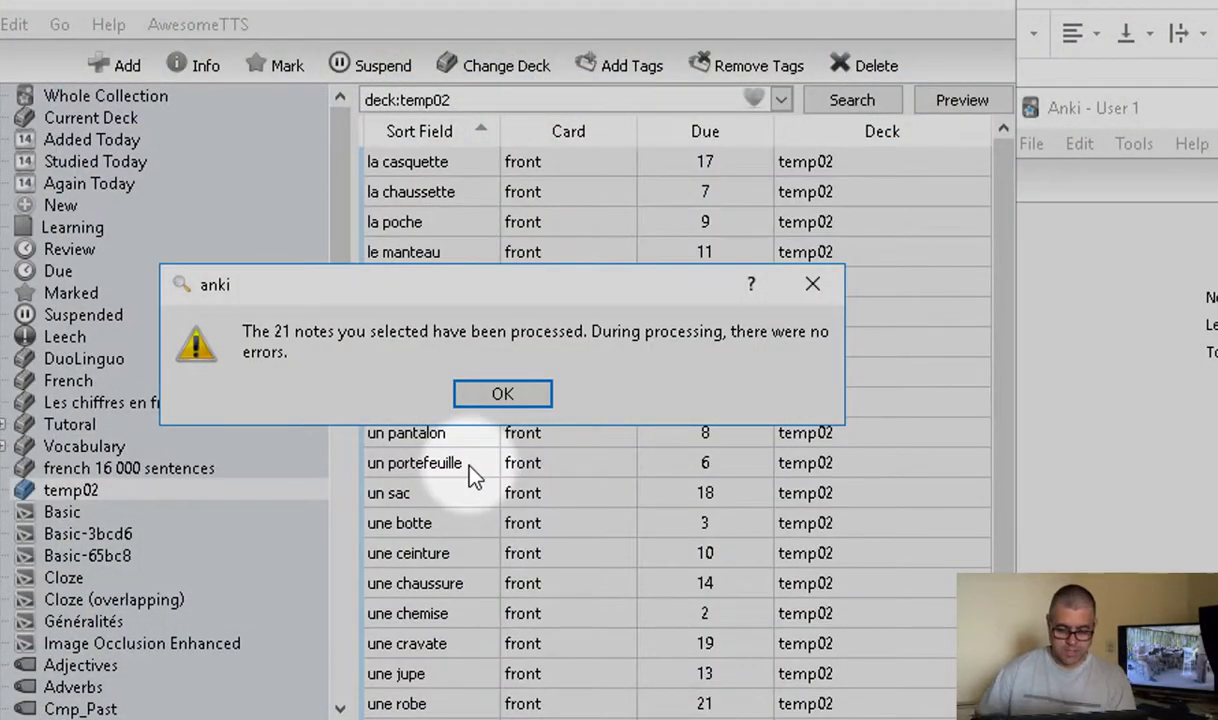
left_click(520, 395)
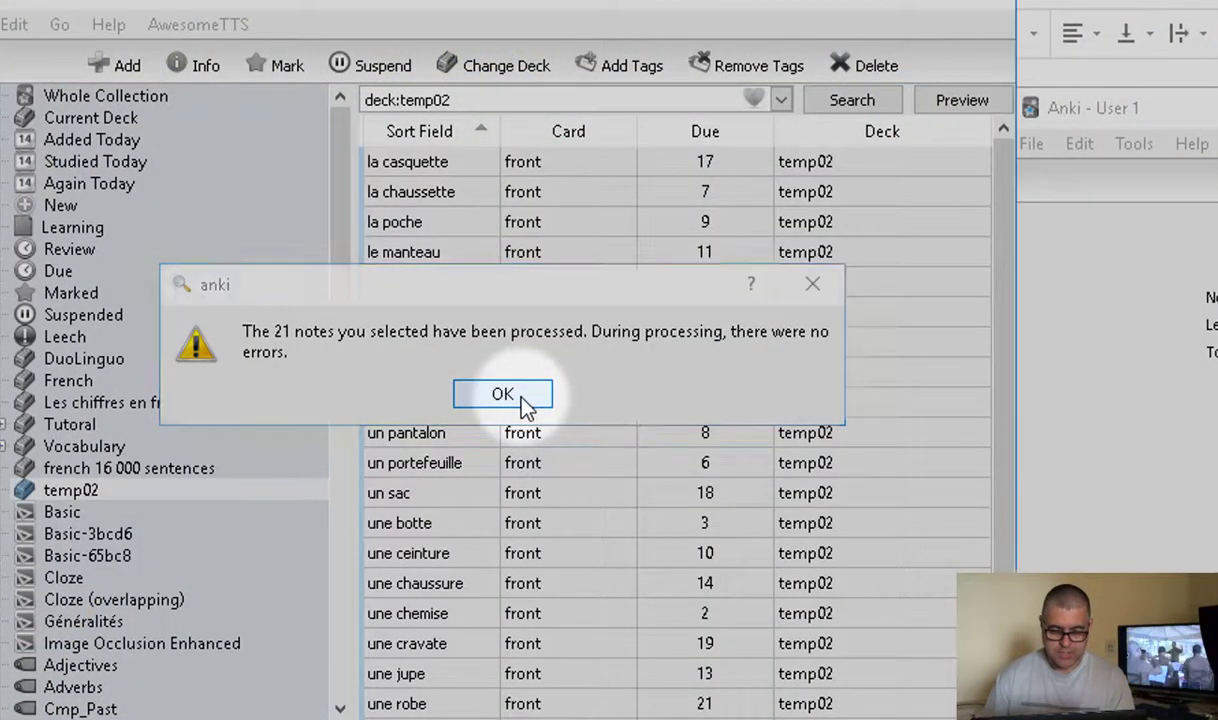
- Preview the la chaussette card of the temp02 deck to check its generated audio
left_click(418, 170)
left_click(1044, 82)
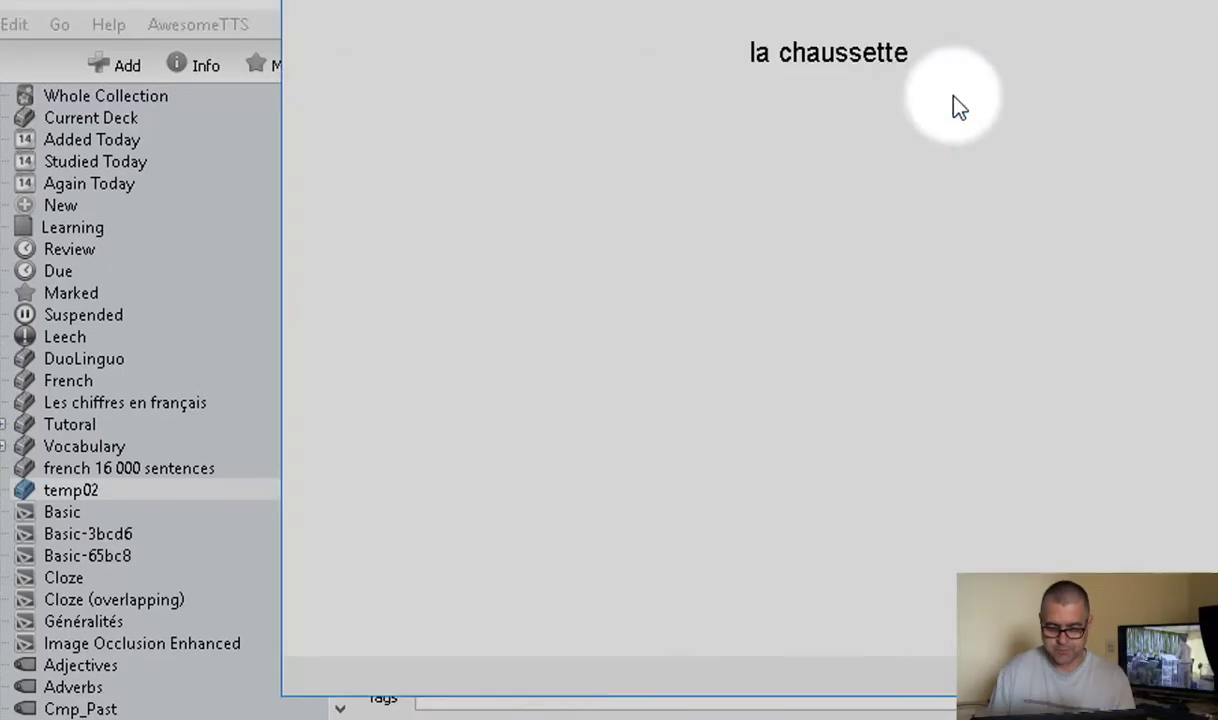
key("space")
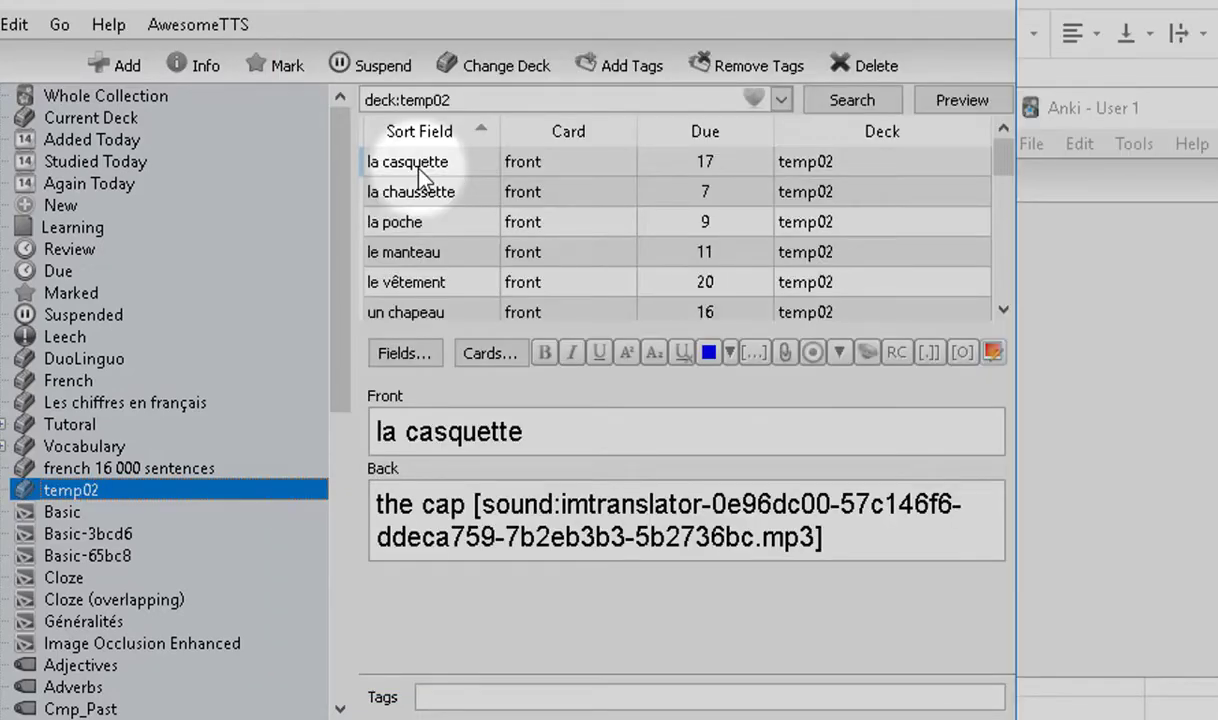
- Add a second card type to the Basic note type from the la casquette note and rename it forward
left_click(418, 170)
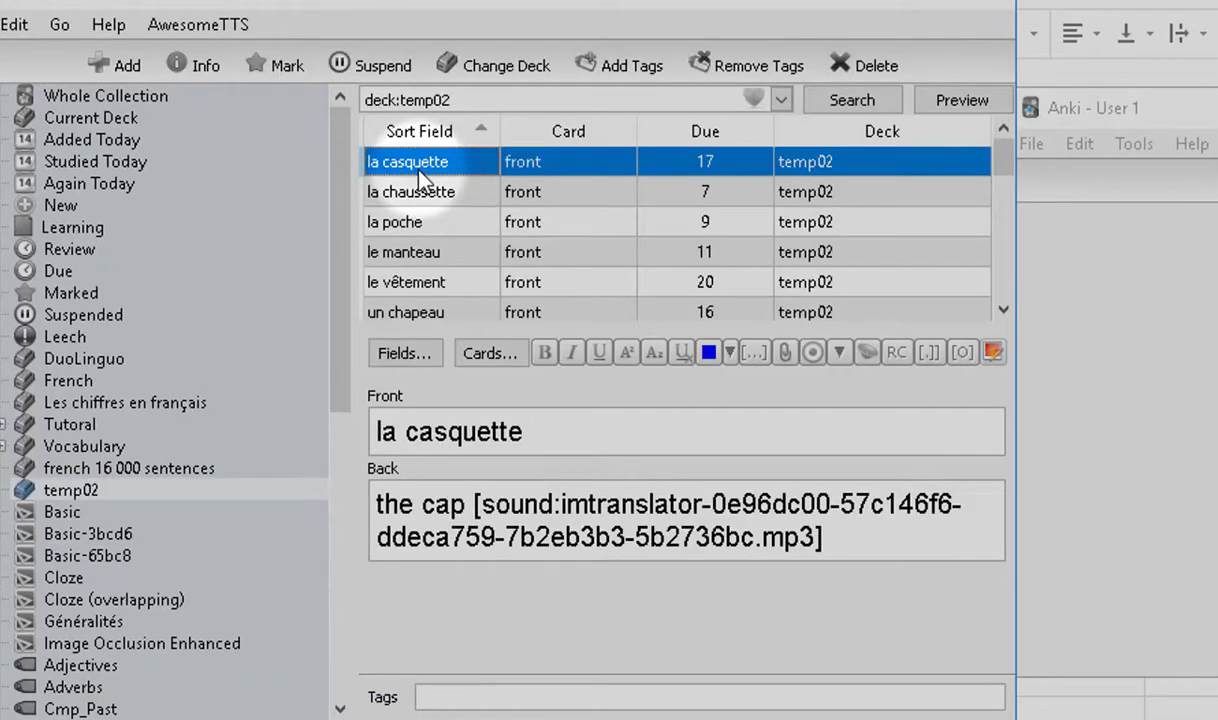
left_click(482, 355)
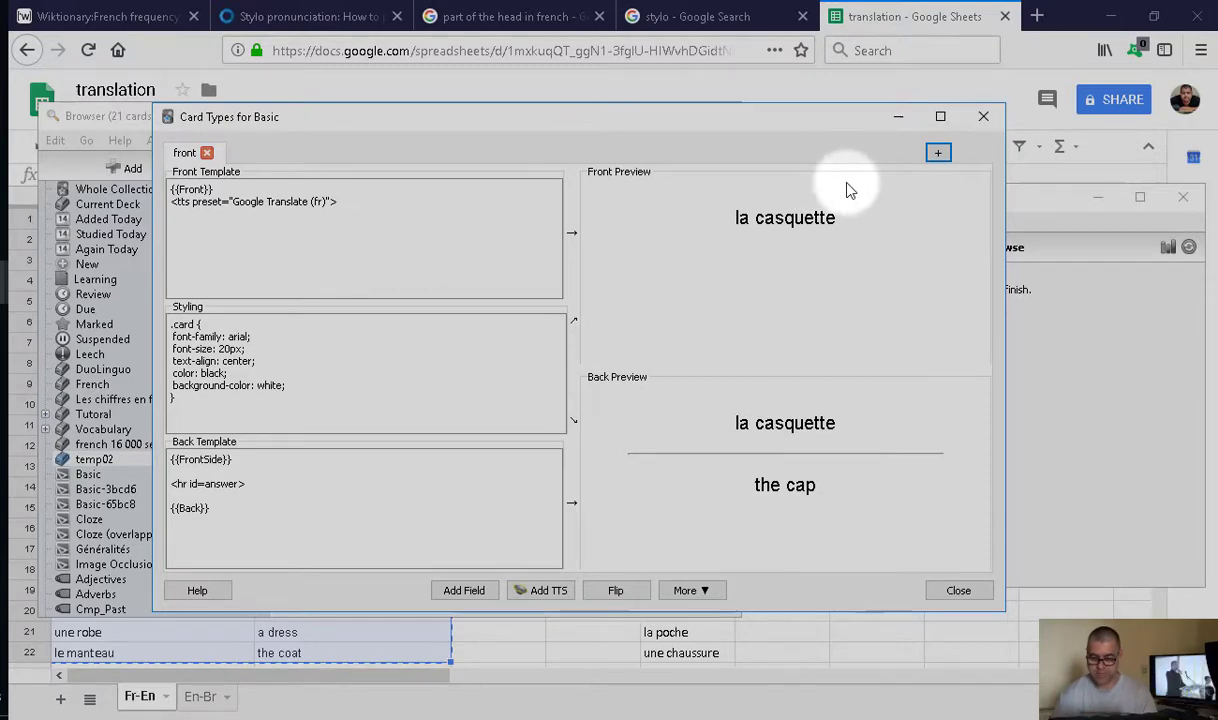
left_click(938, 155)
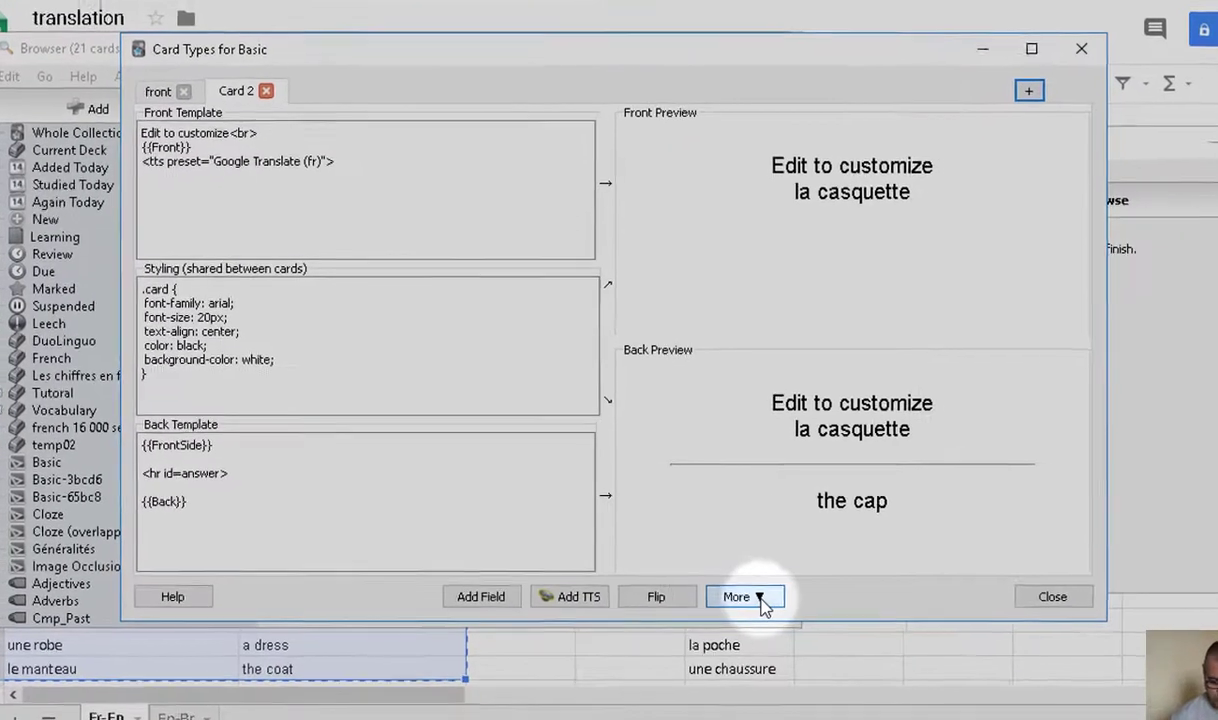
left_click(762, 597)
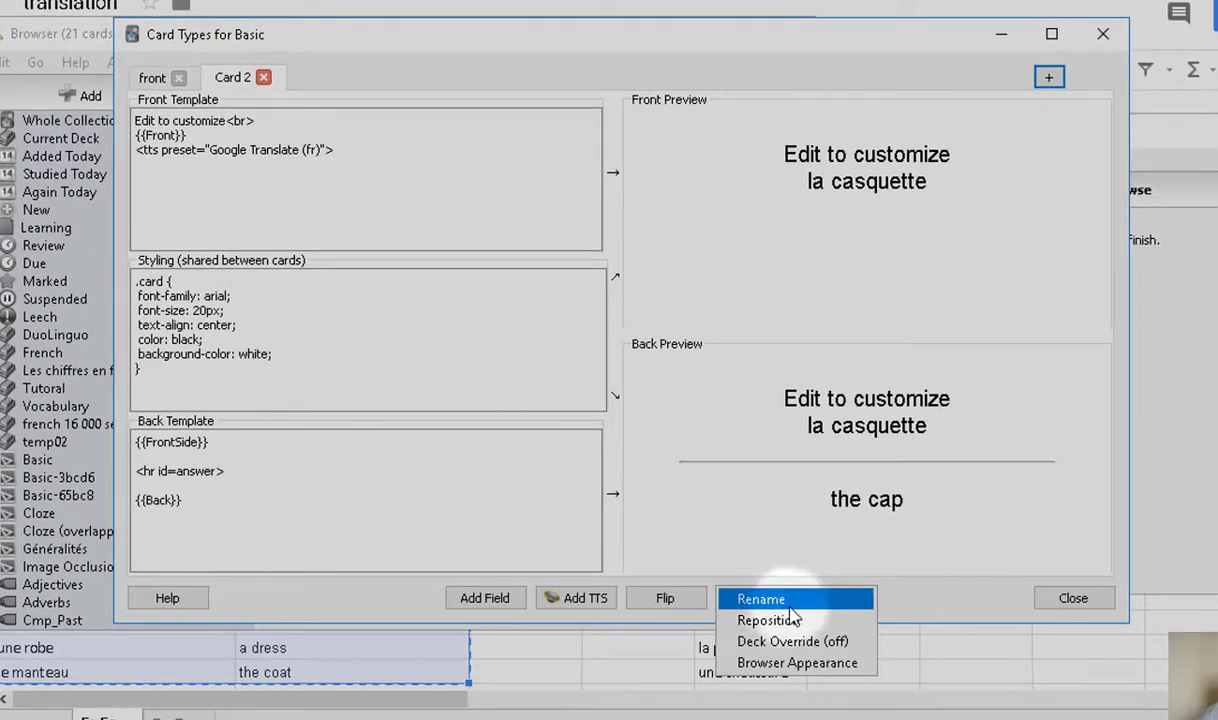
left_click(782, 521)
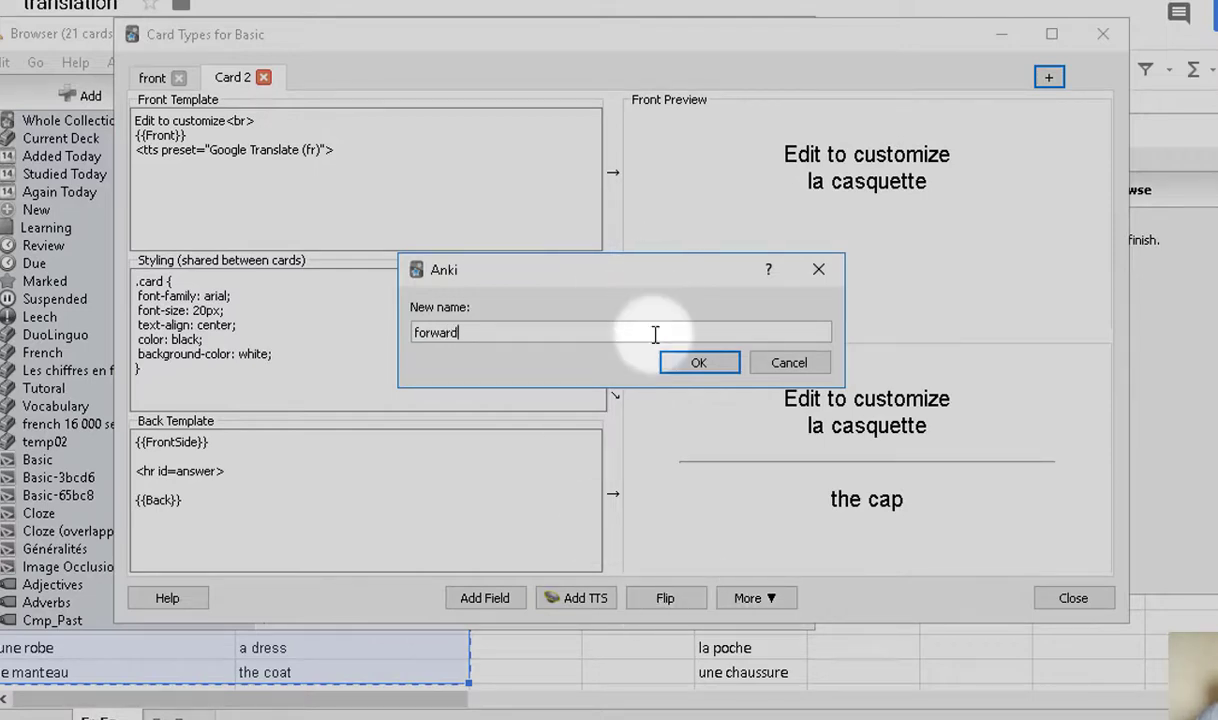
left_click(694, 362)
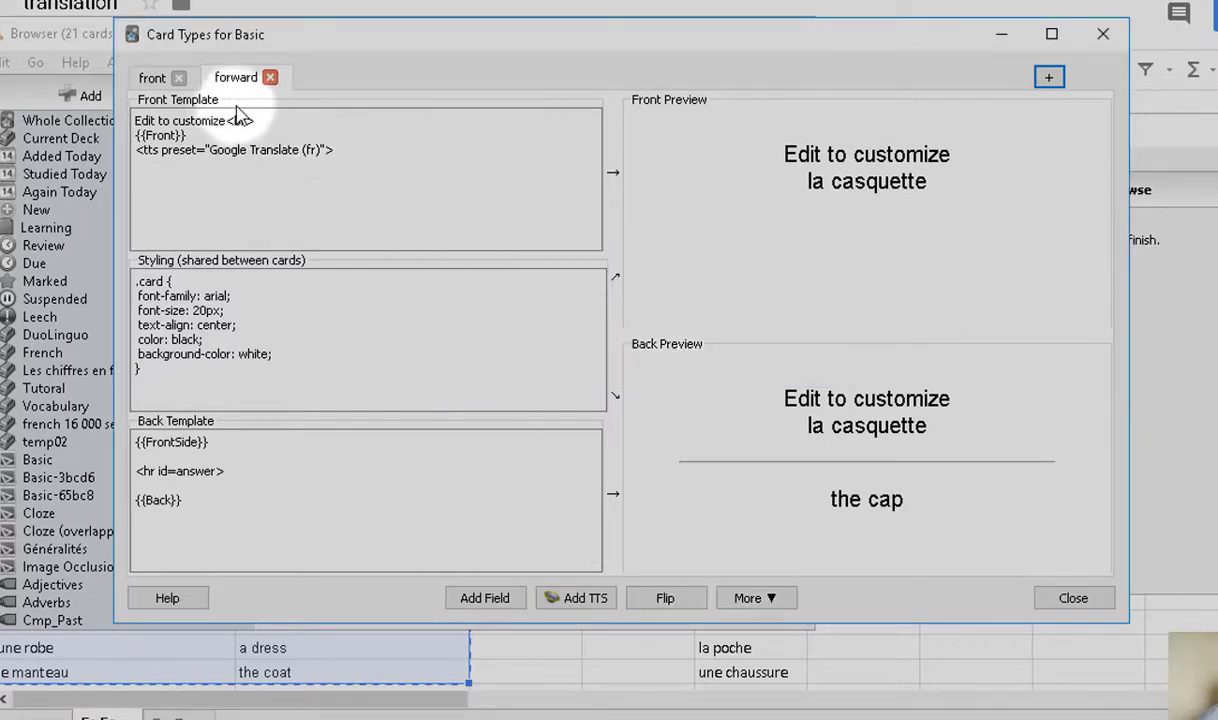
- Flip the forward card type's front and back templates and delete the "Edit to customize<br>" line from its back template
left_click(667, 600)
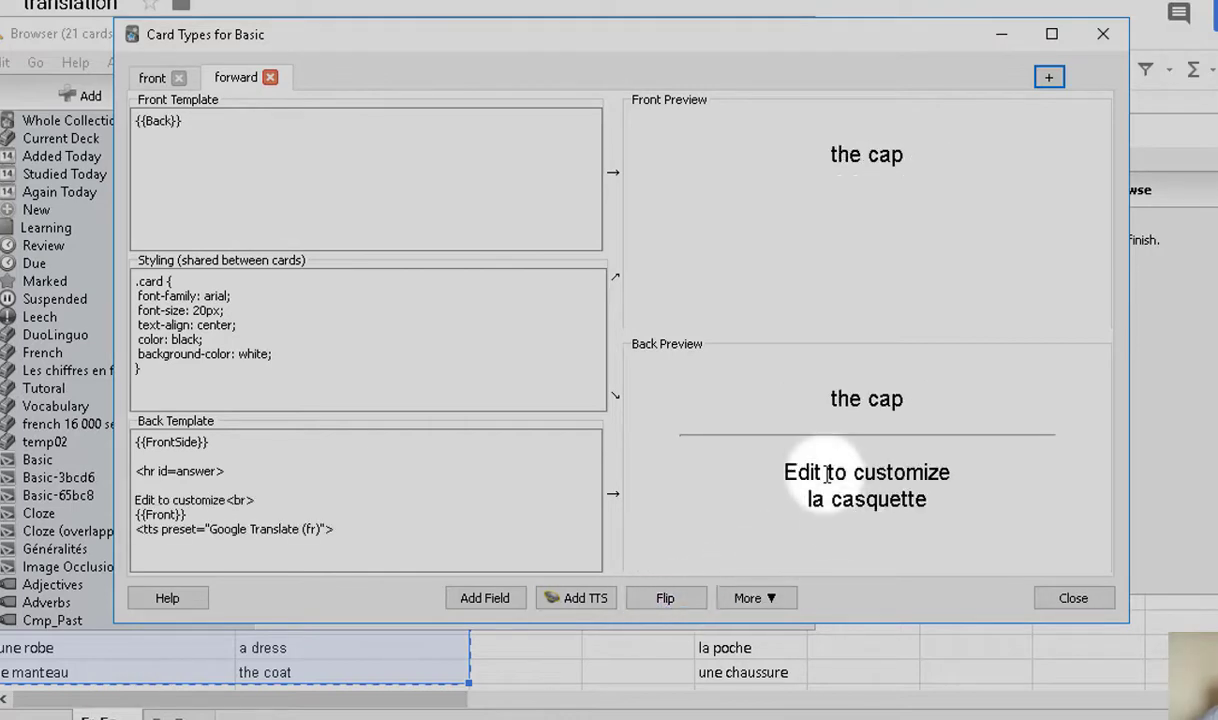
left_click(269, 497)
key("BackSpace")
key("BackSpace")
key("BackSpace")
key("BackSpace")
key("BackSpace")
key("BackSpace")
key("BackSpace")
key("BackSpace")
key("BackSpace")
key("BackSpace")
key("BackSpace")
key("BackSpace")
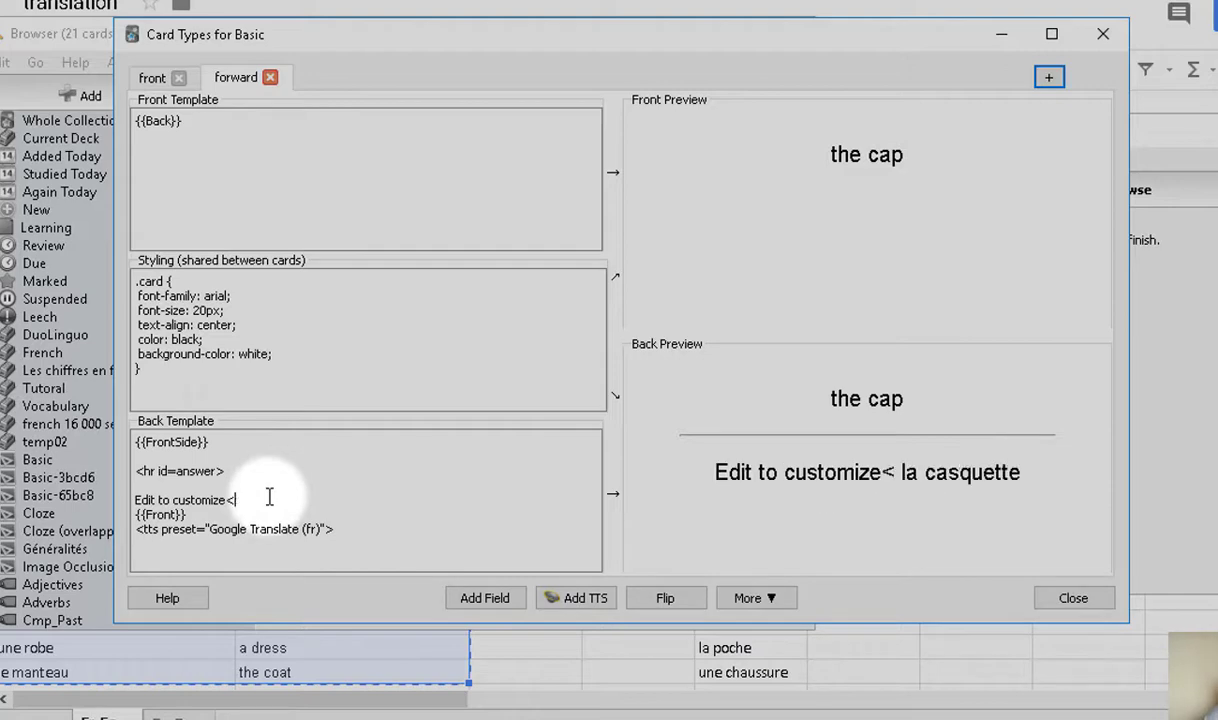
key("BackSpace")
key("BackSpace")
key("BackSpace")
key("BackSpace")
key("BackSpace")
key("BackSpace")
key("BackSpace")
key("BackSpace")
key("BackSpace")
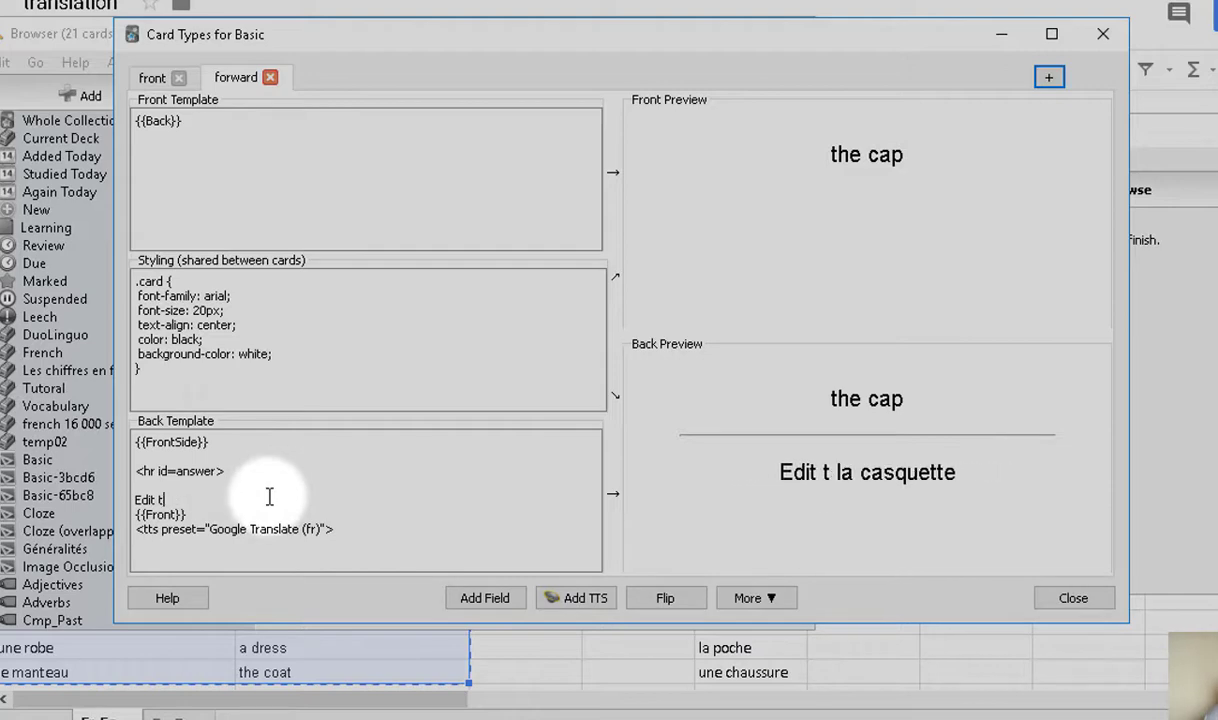
key("BackSpace")
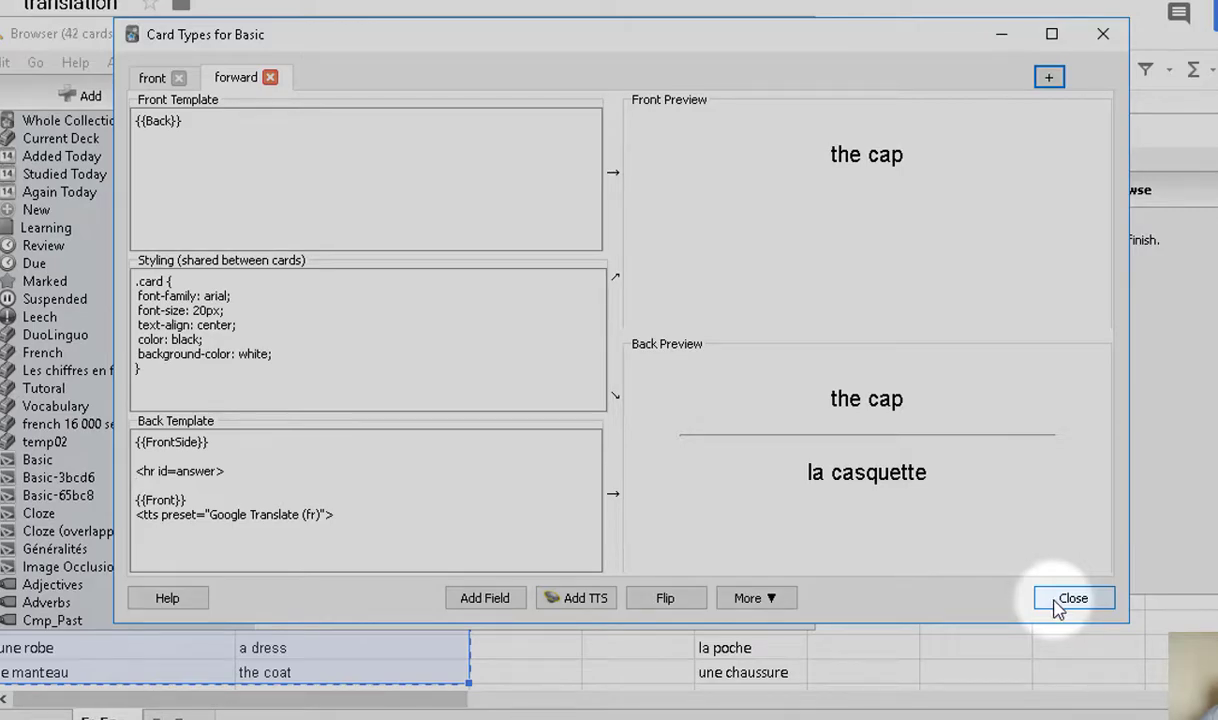
left_click(1058, 605)
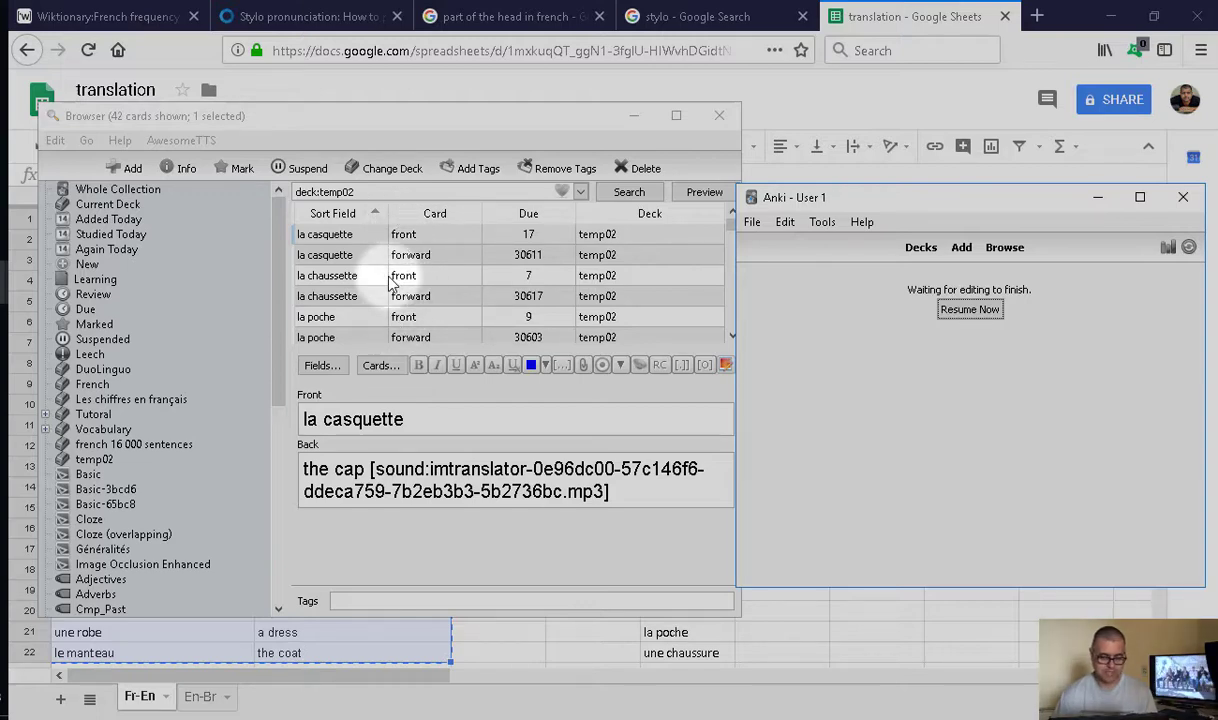
- Reposition all temp02 cards from start position 0 with step 1, shifting existing cards, and close the card browser
left_click(340, 244)
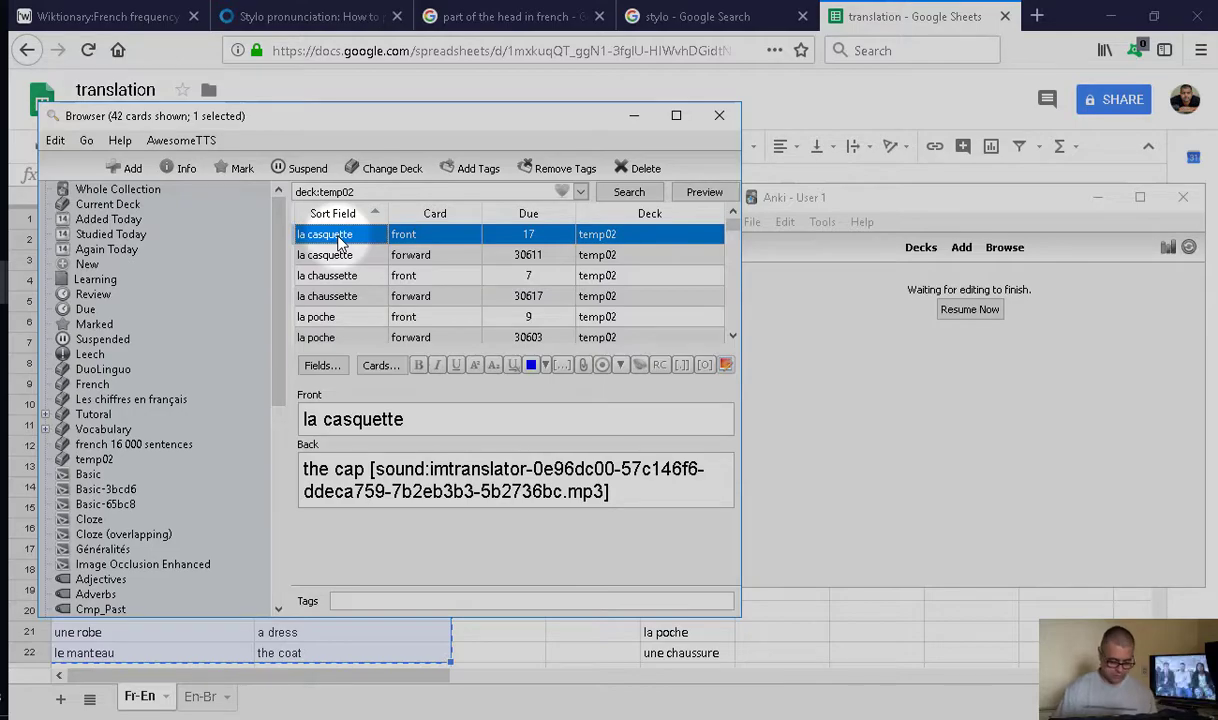
key("ctrl+a")
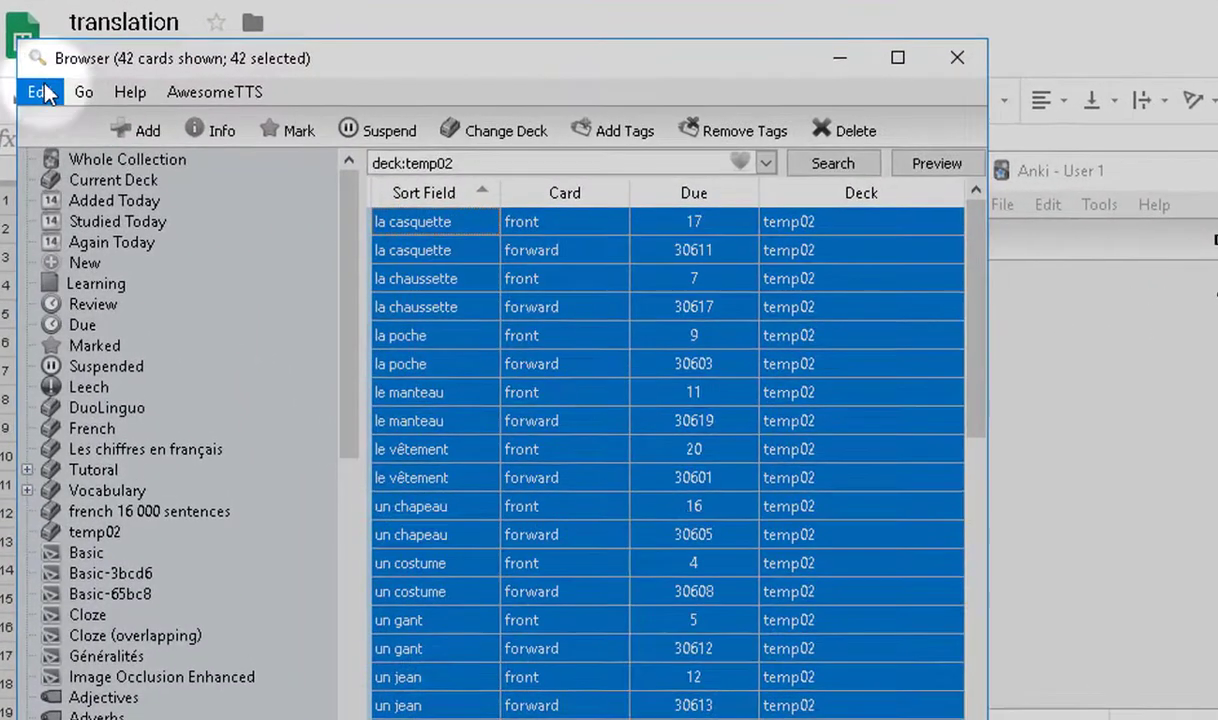
left_click(45, 88)
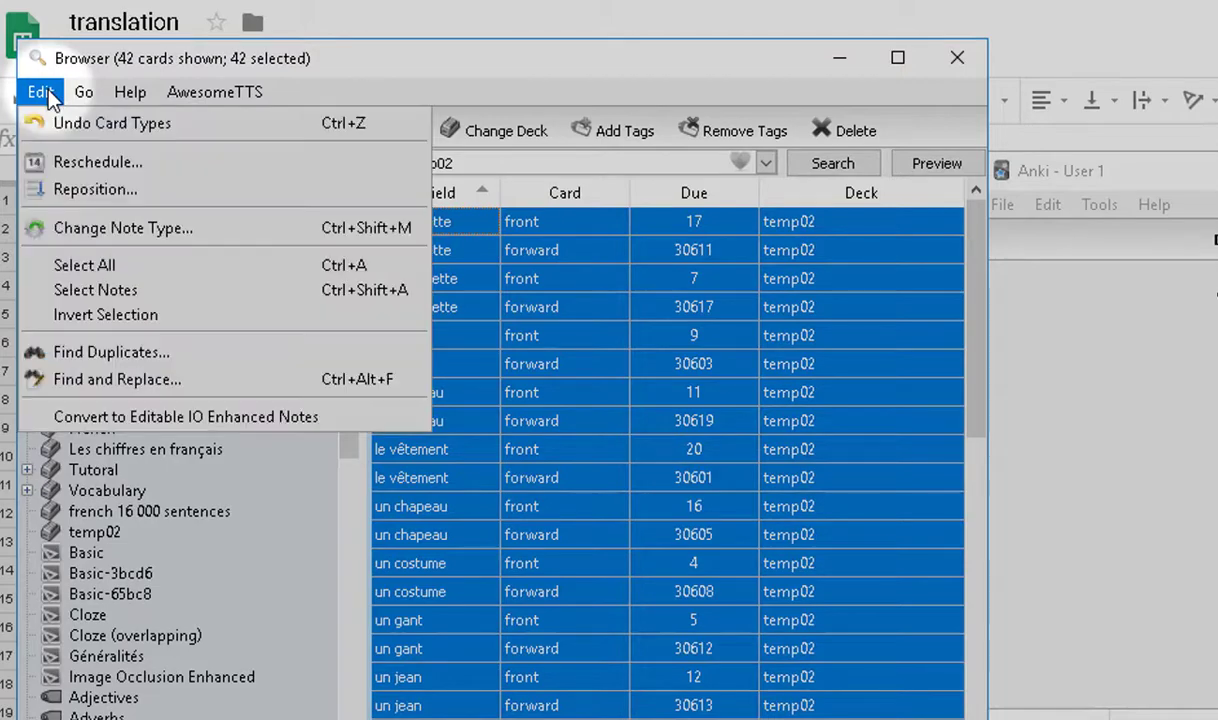
left_click(93, 190)
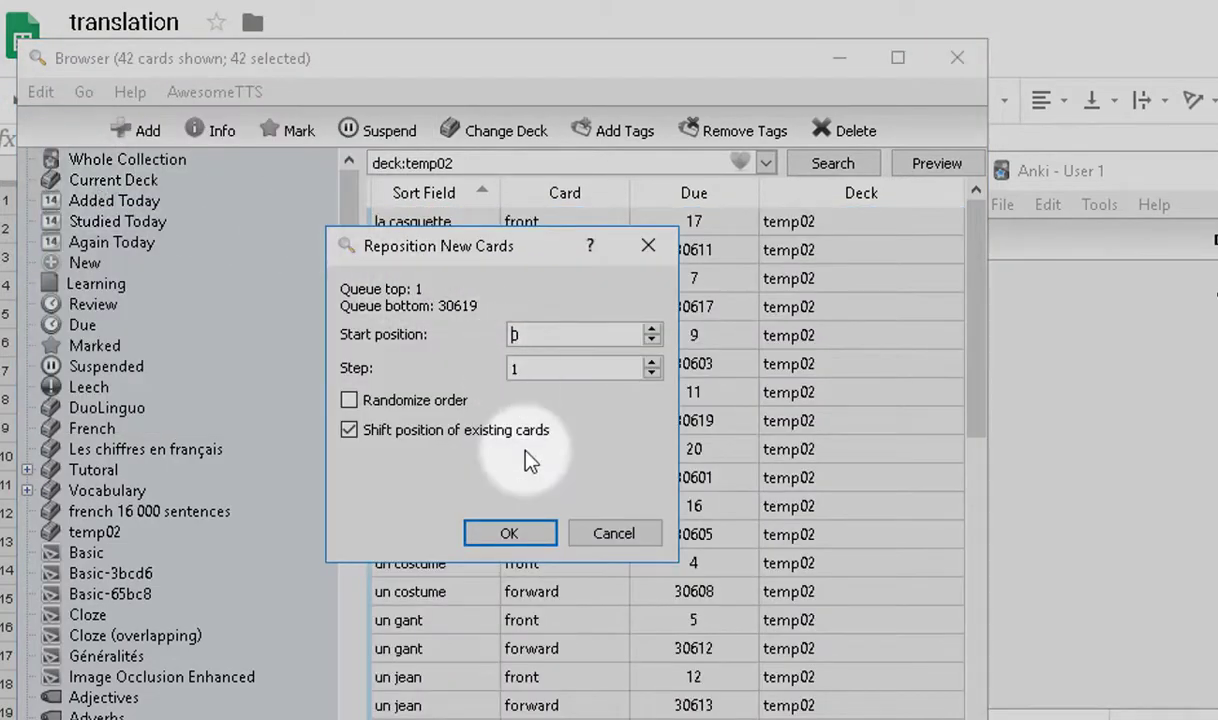
left_click(497, 535)
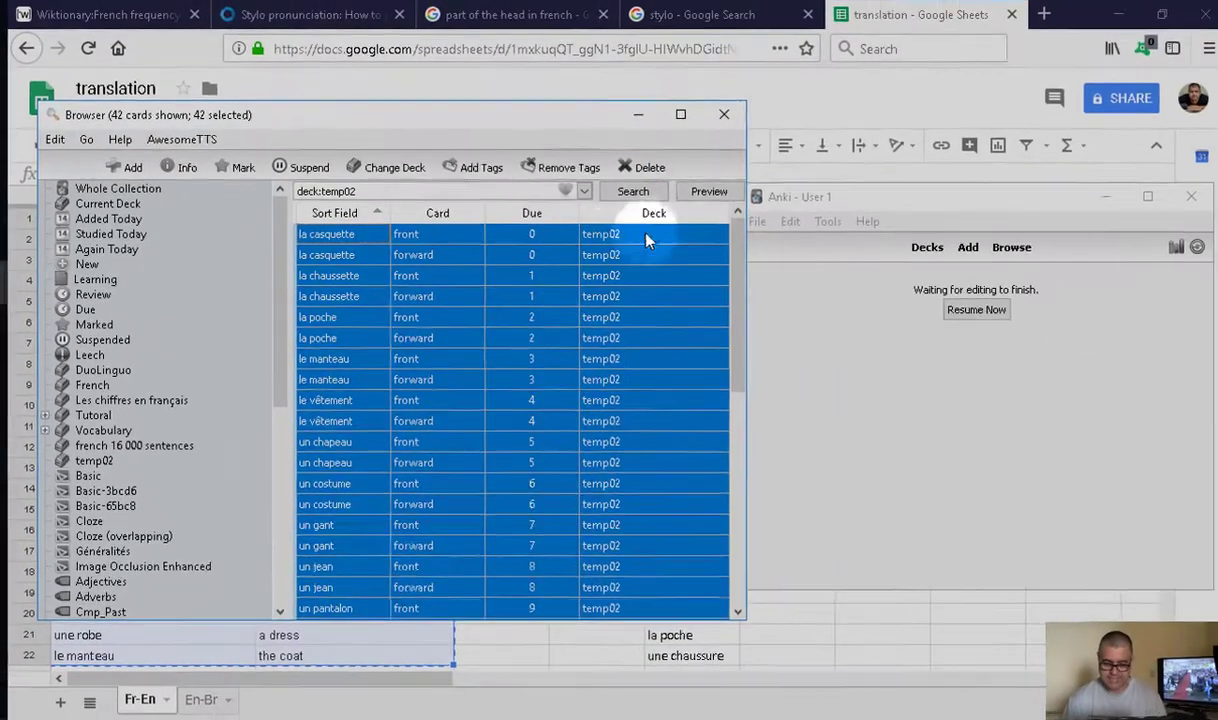
left_click(719, 115)
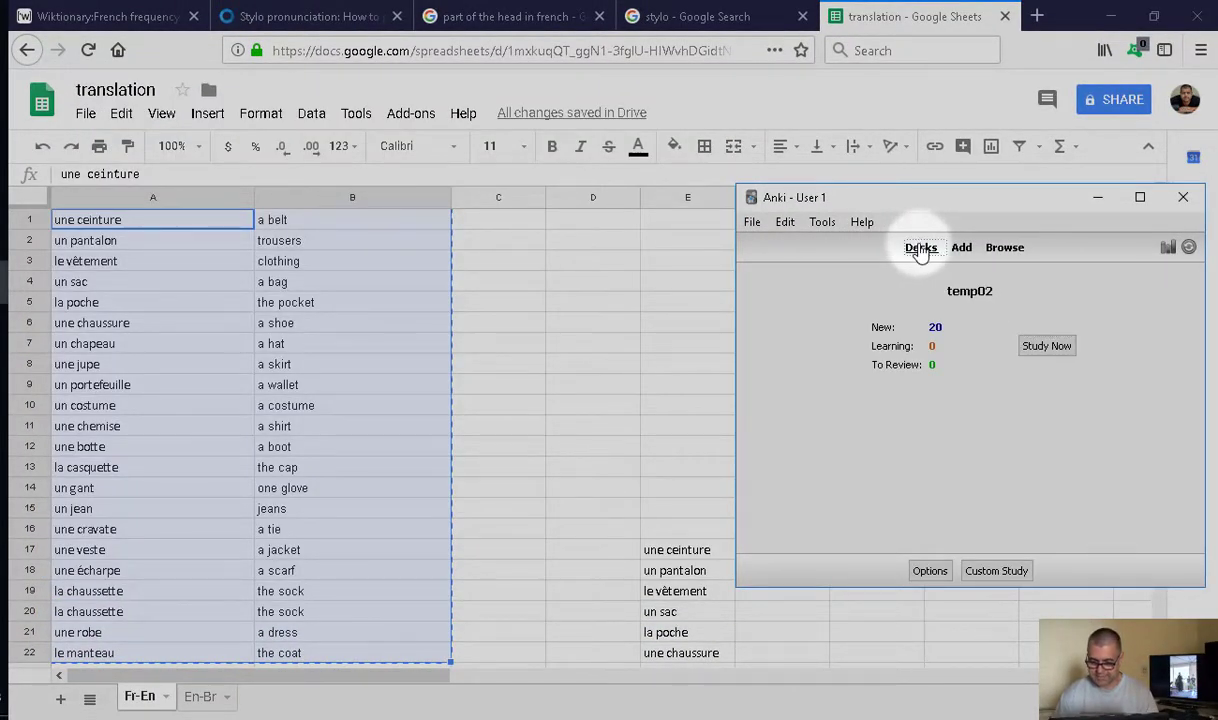
- Start studying the temp02 deck from the deck list, reveal the first card's answer and rate it Good
left_click(920, 249)
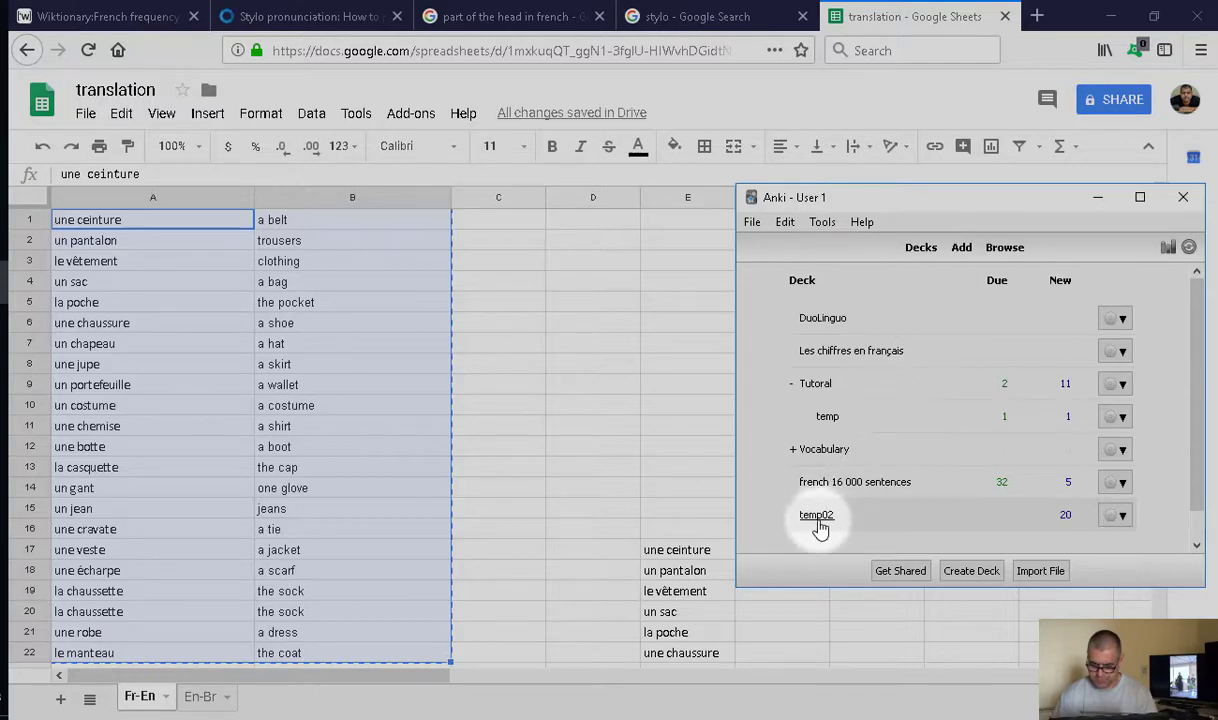
left_click(818, 528)
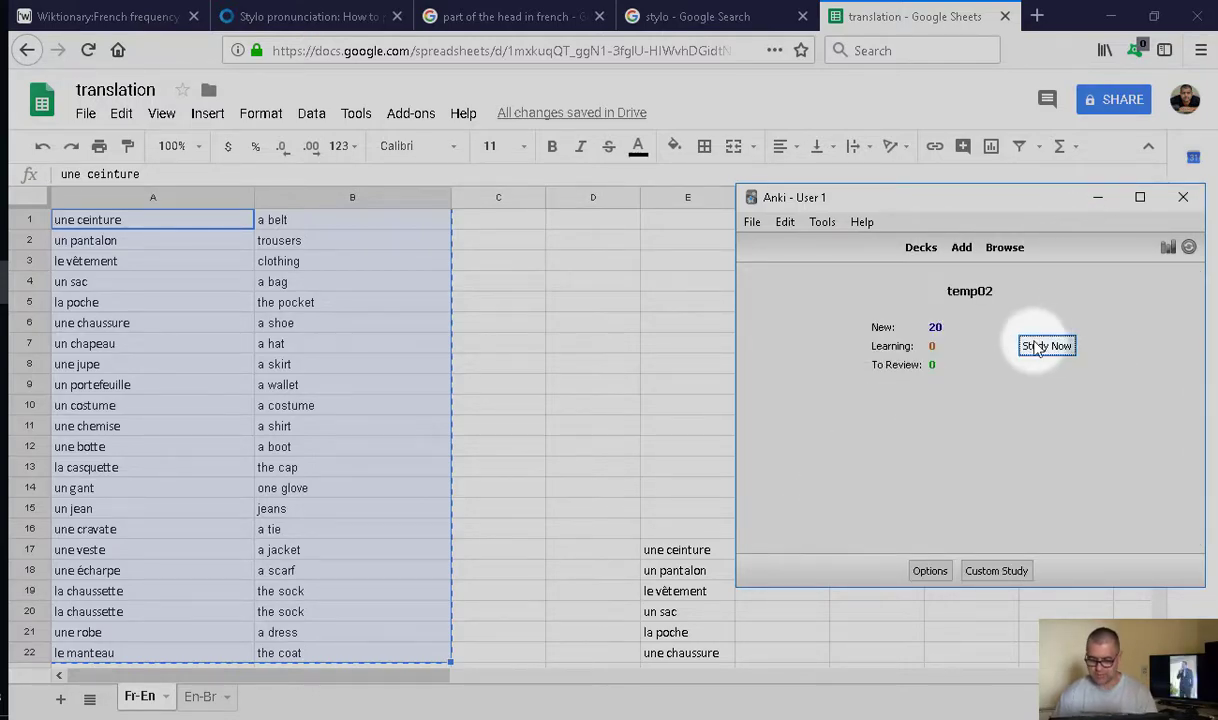
left_click(1046, 346)
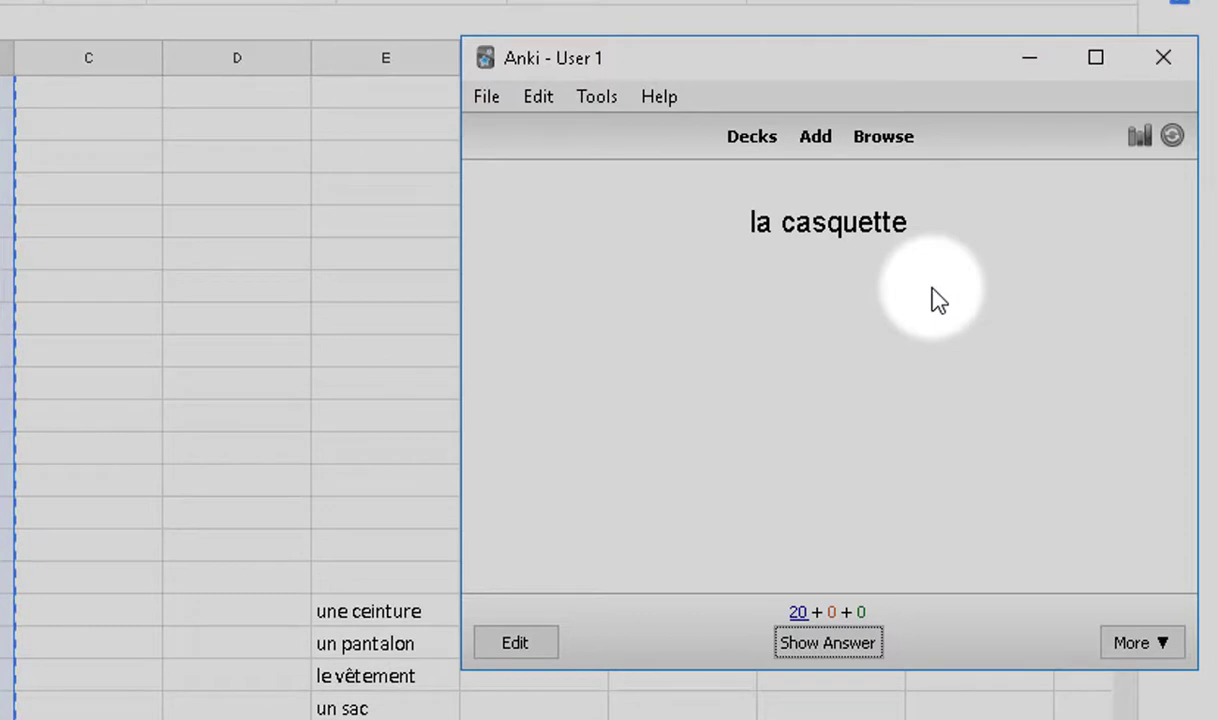
key("space")
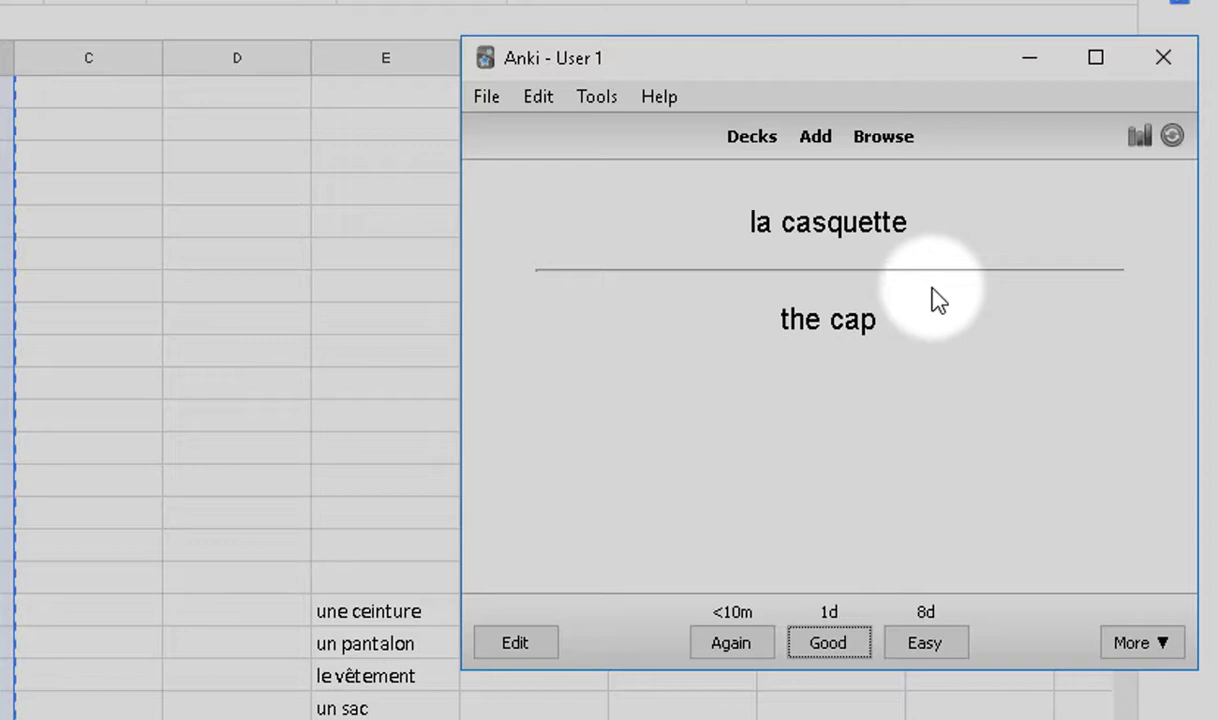
key("space")
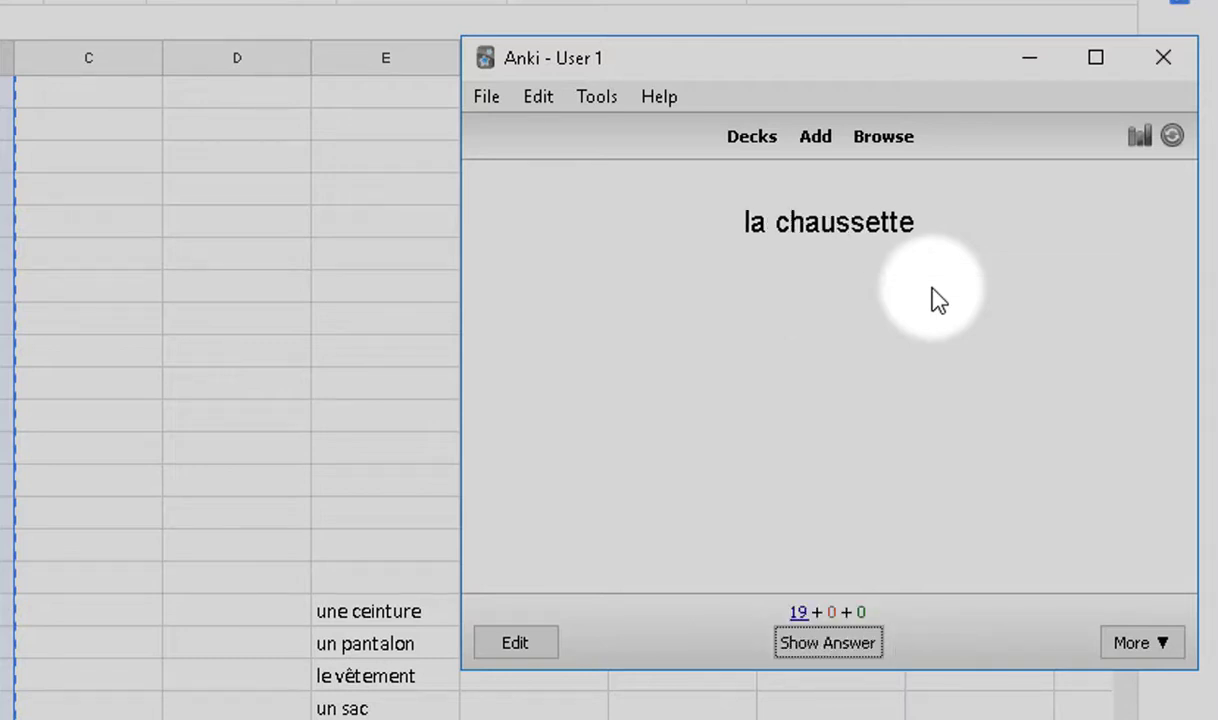
- Reveal and rate Good the French-to-English cards in temp02, starting with la chaussette, until the reversed English-to-French cards begin
key("space")
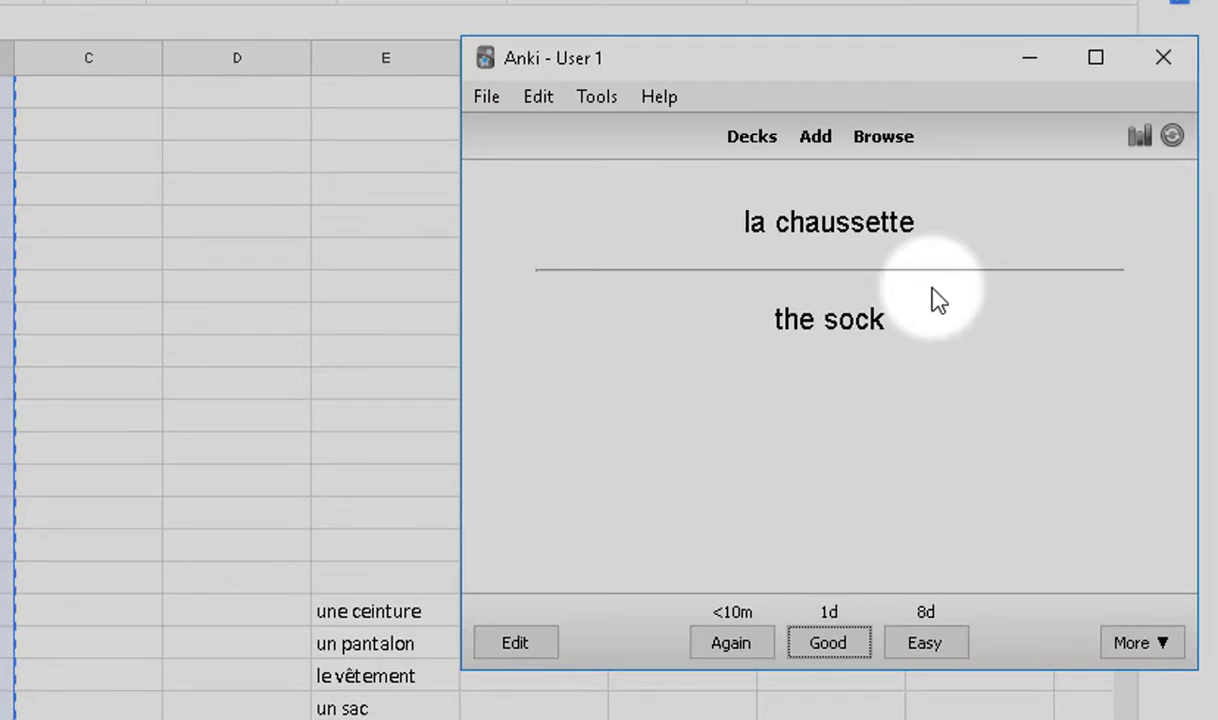
key("space")
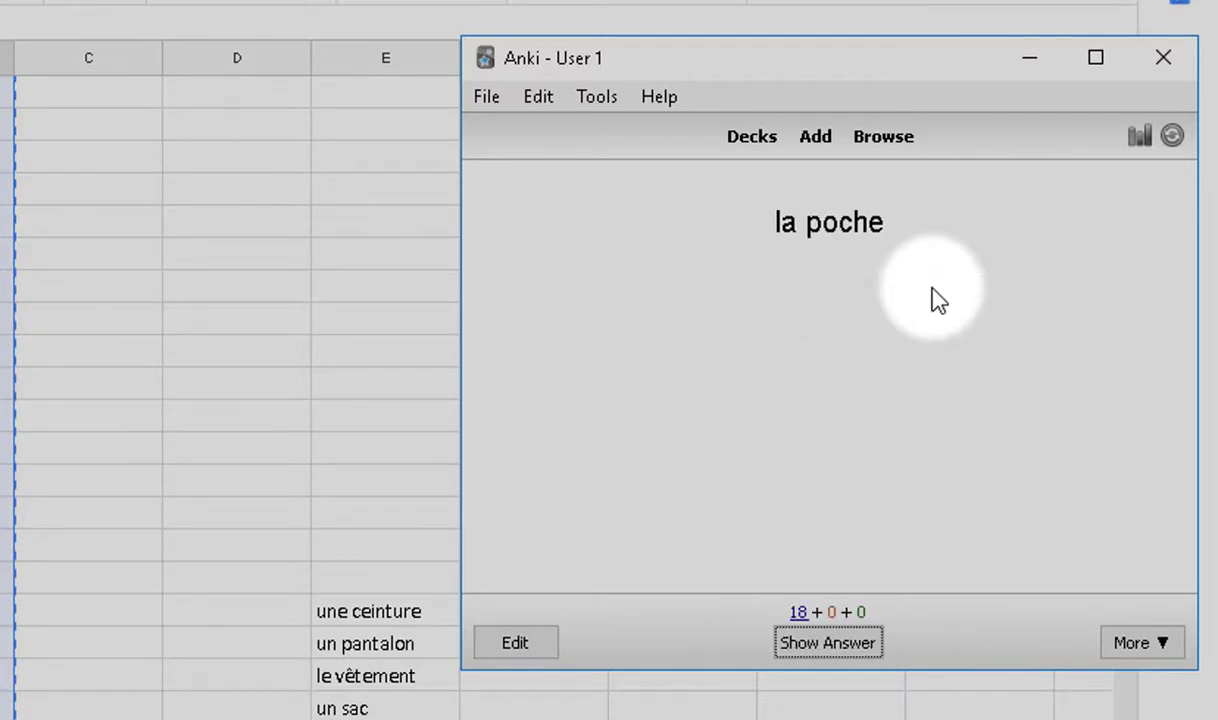
key("space")
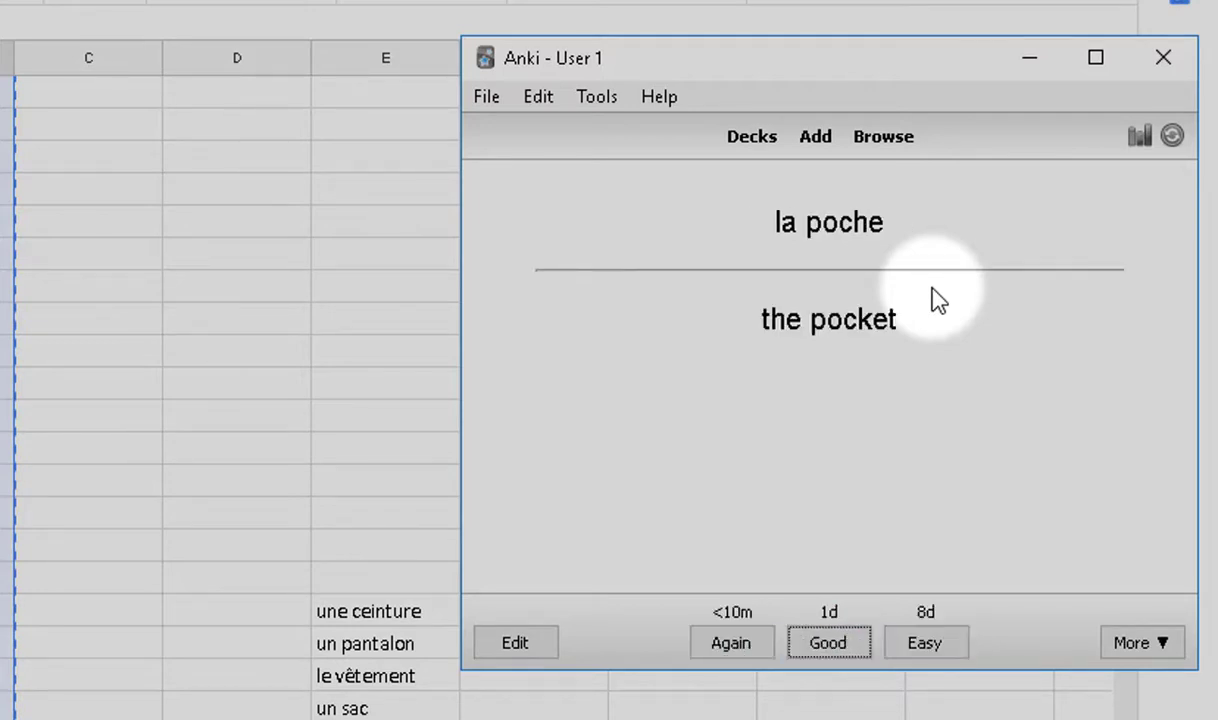
key("space")
key("space")
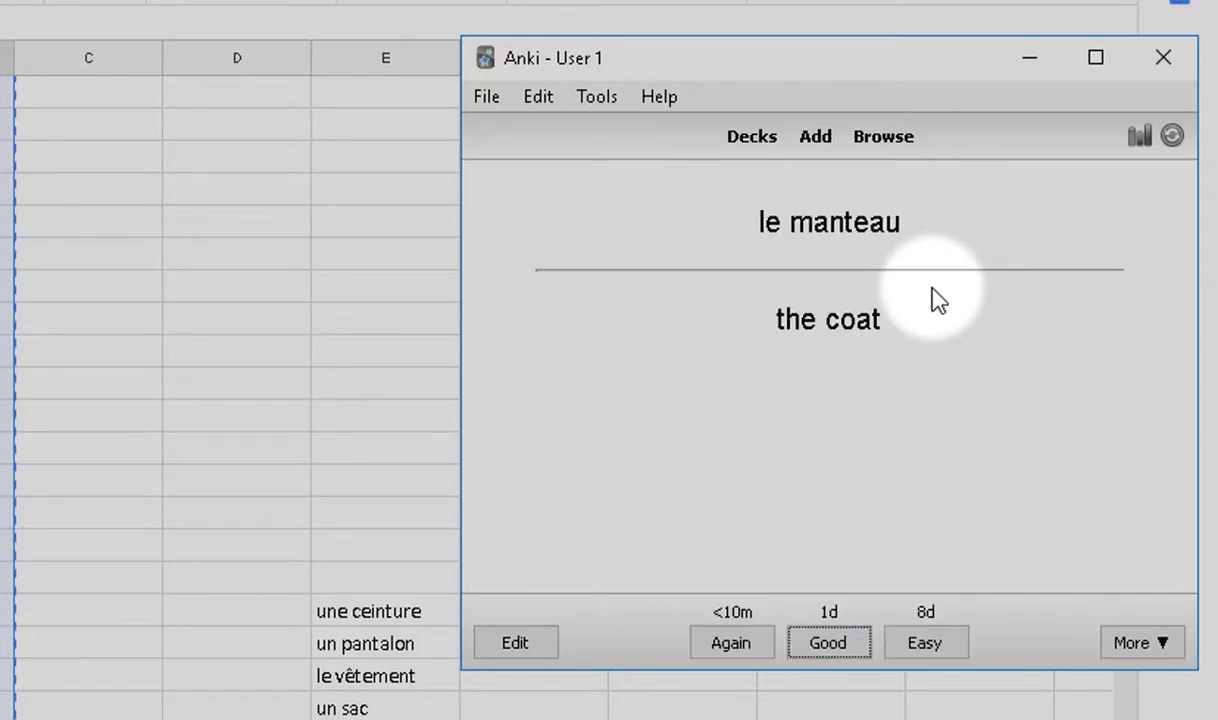
key("space")
key("space")
key("space")
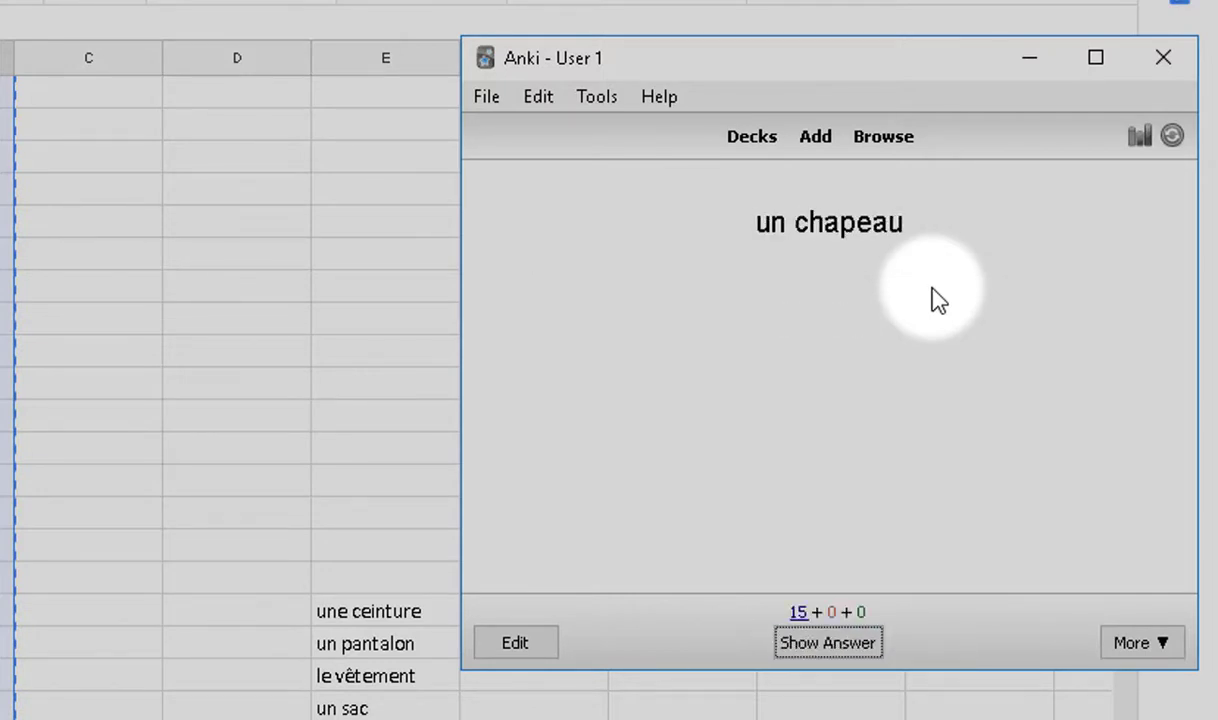
key("space")
key("space")
key("space")
key("space")
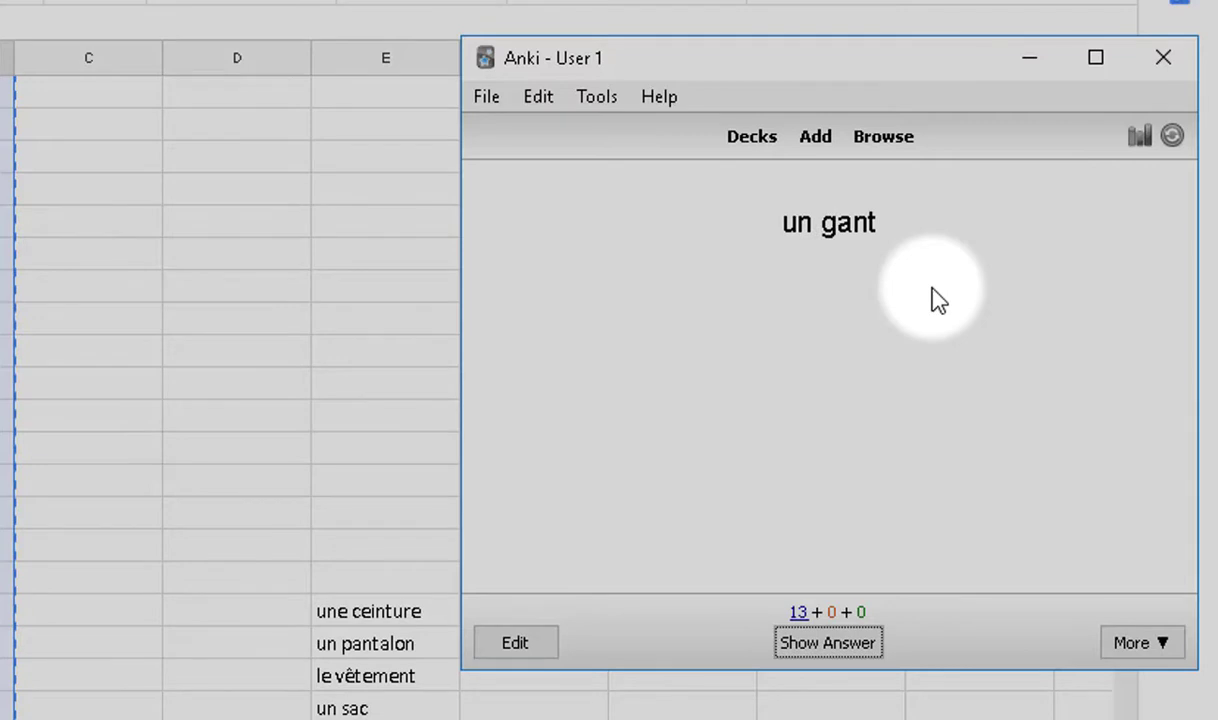
key("space")
key("space")
key("space")
key("space")
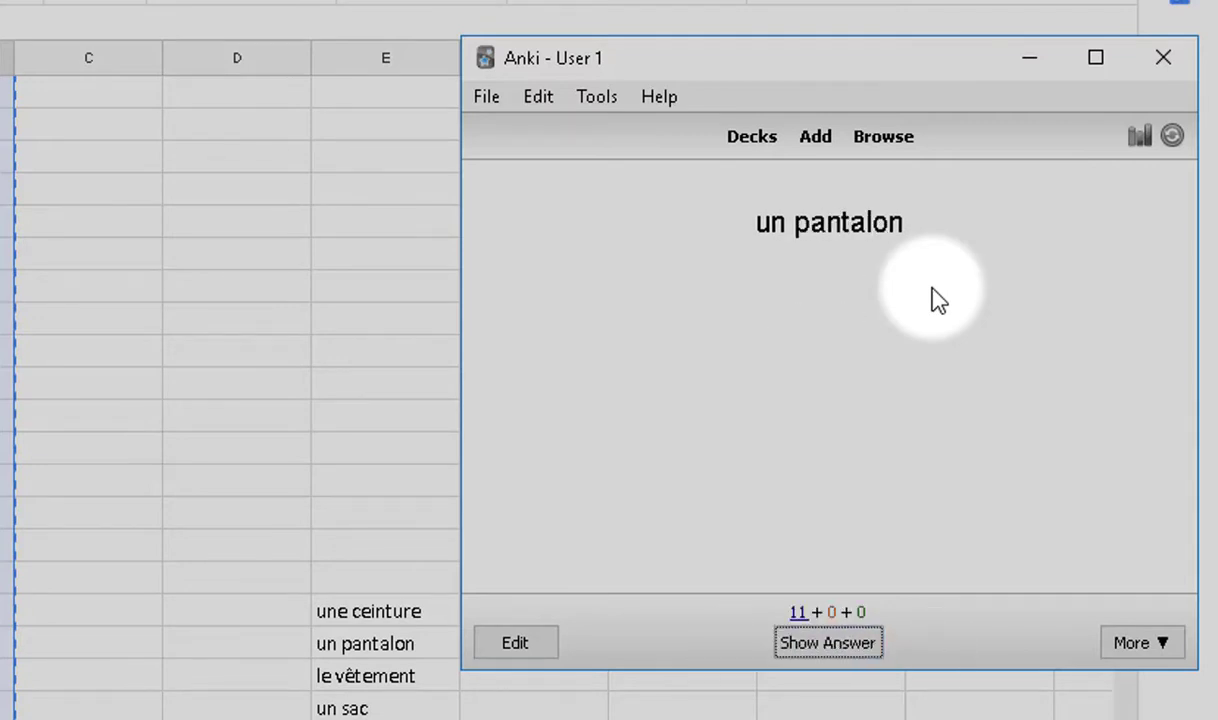
key("space")
key("space")
key("space")
key("space")
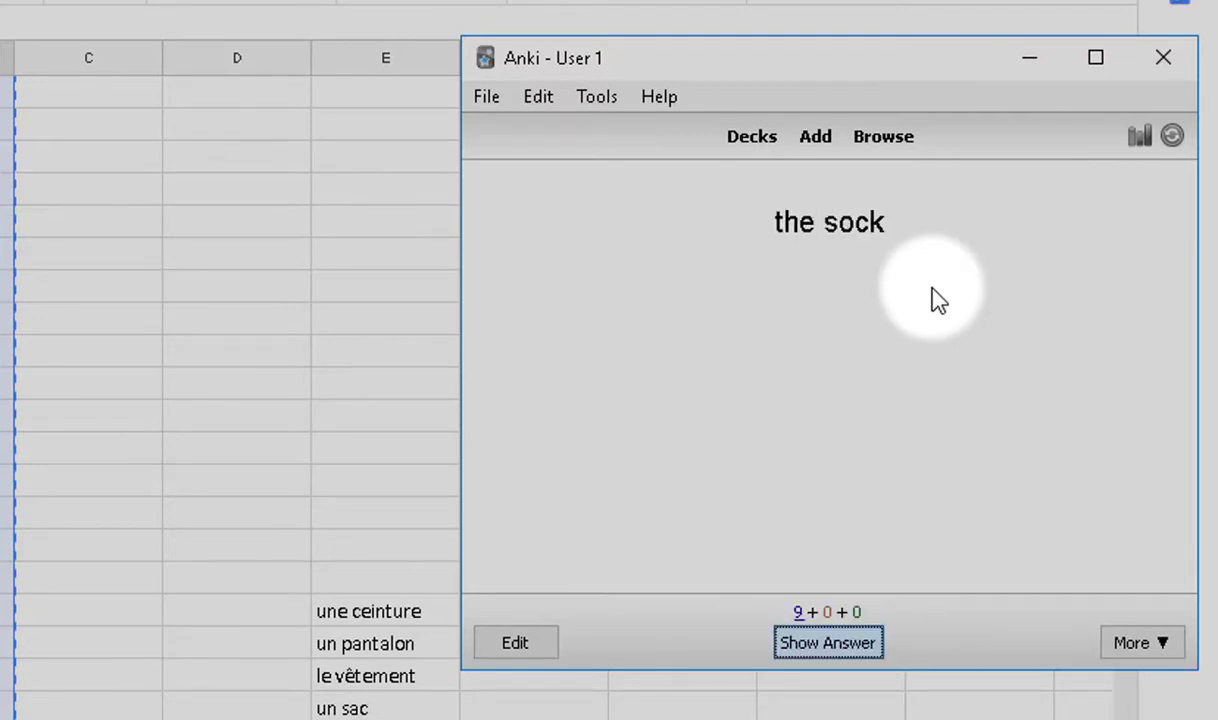
- Rate the reversed card "the sock" Good, reveal the answer to "the pocket" and return to the deck list
key("space")
key("space")
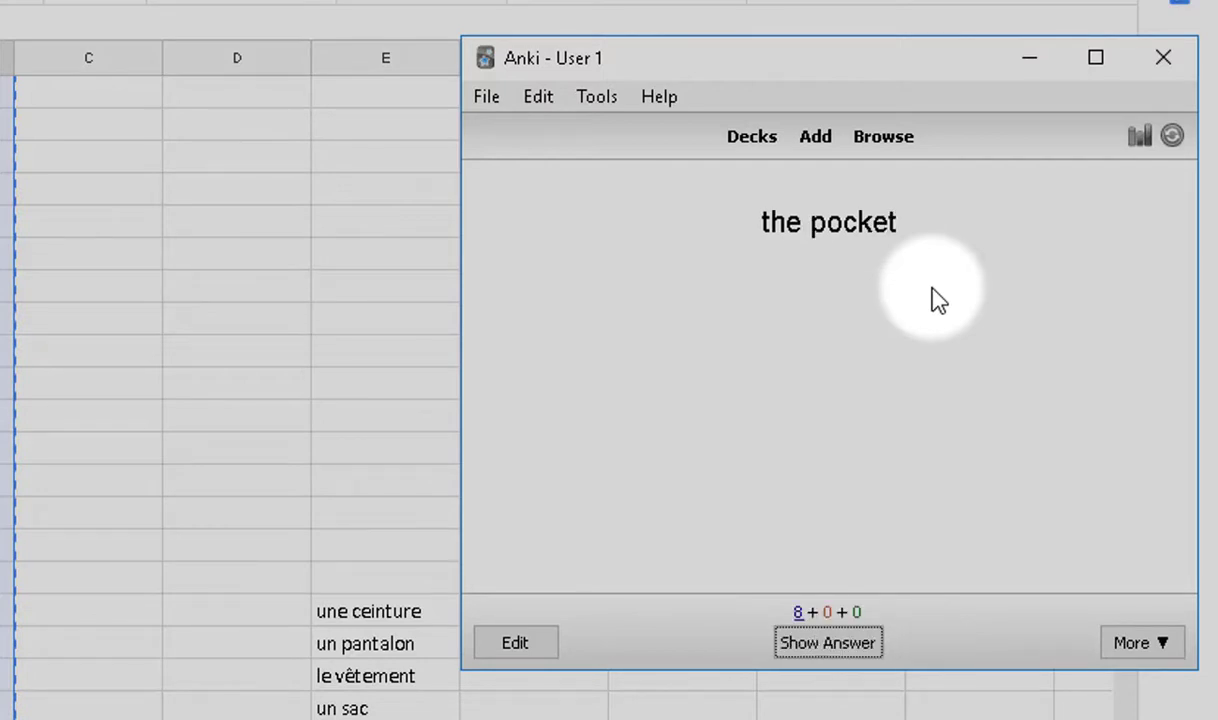
key("space")
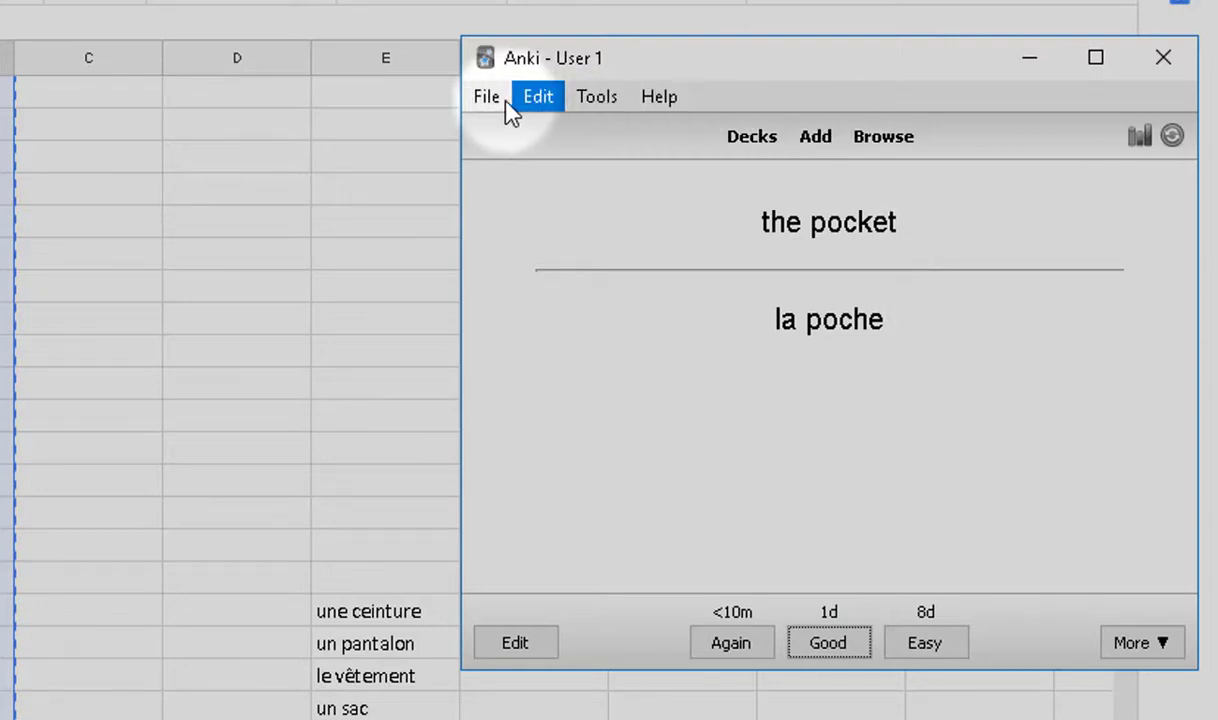
left_click(740, 150)
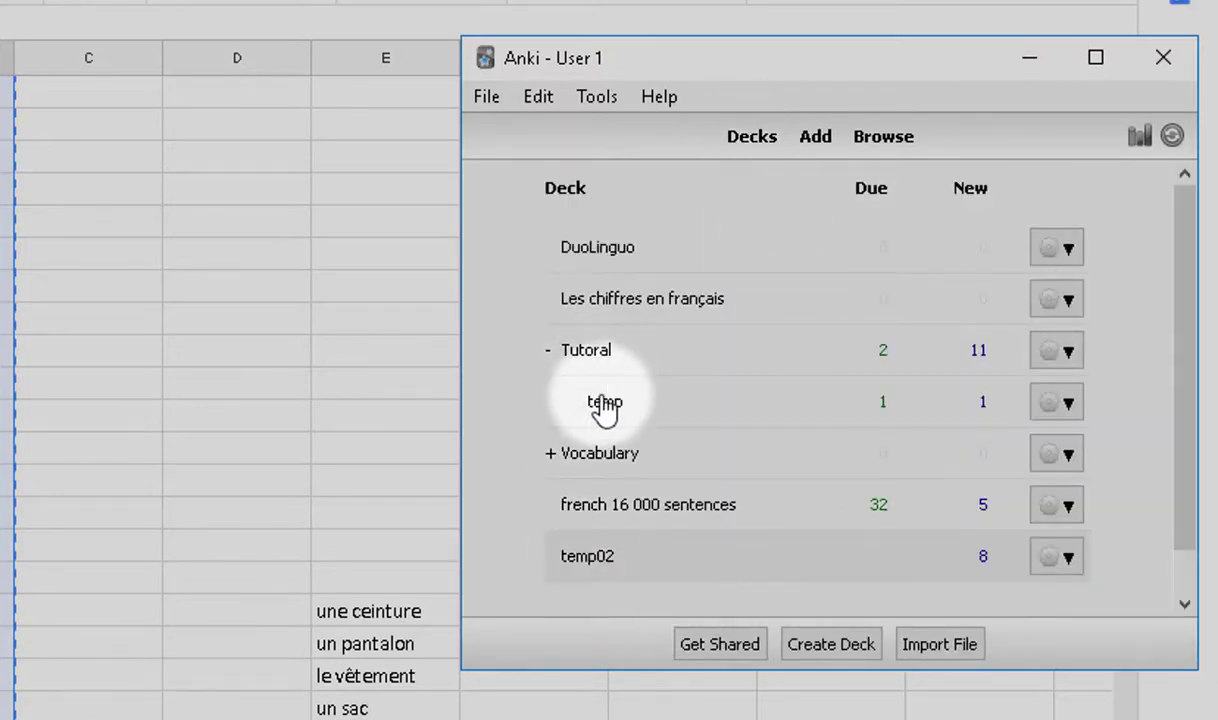
- Move all cards of the temp02 deck to the Tutoral::temp deck from the card browser
left_click(588, 558)
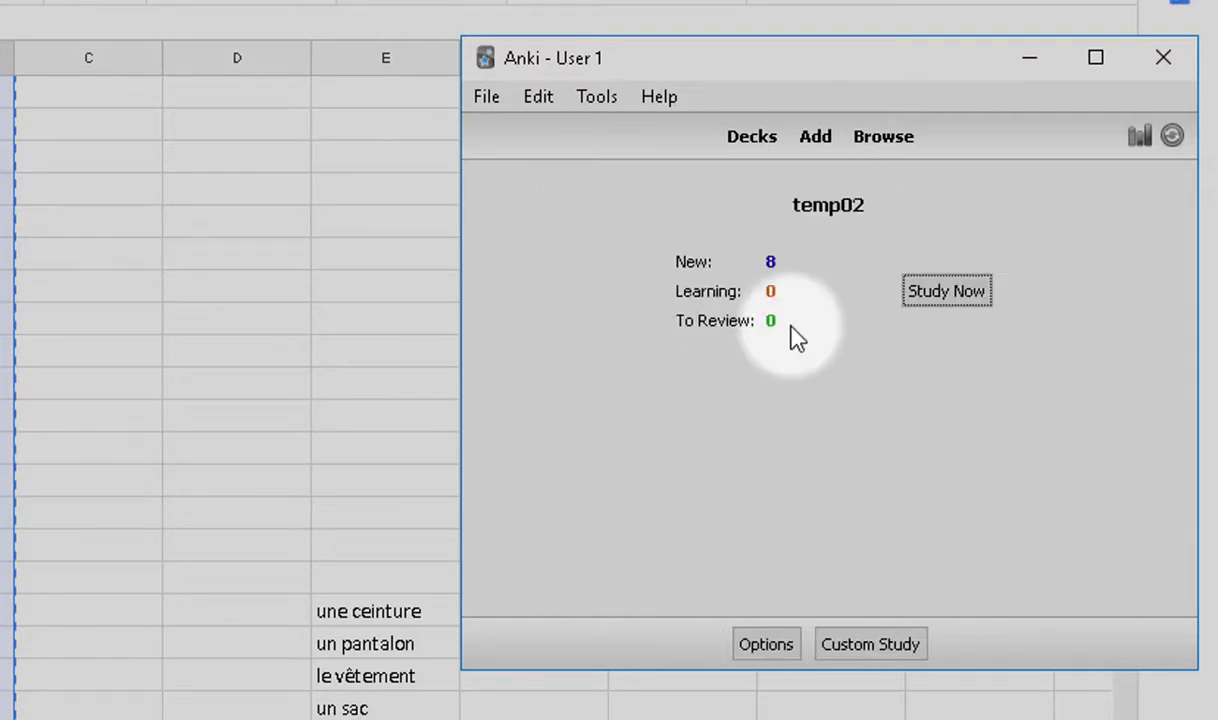
left_click(884, 137)
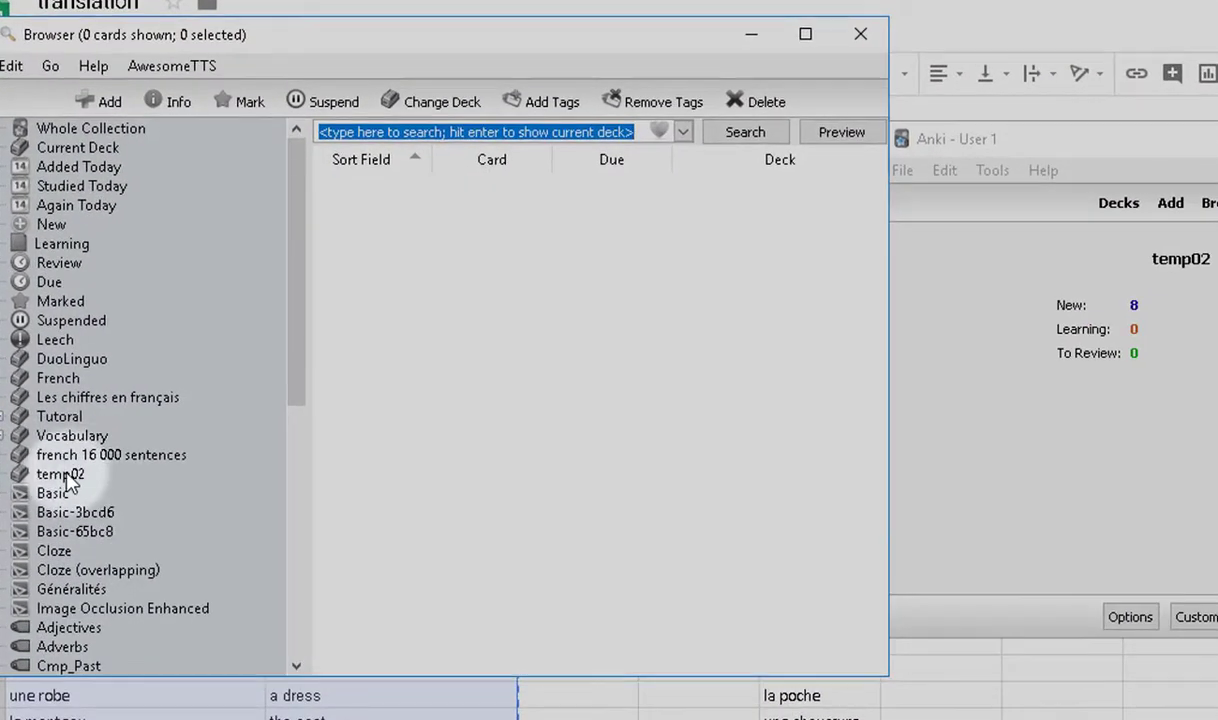
left_click(62, 476)
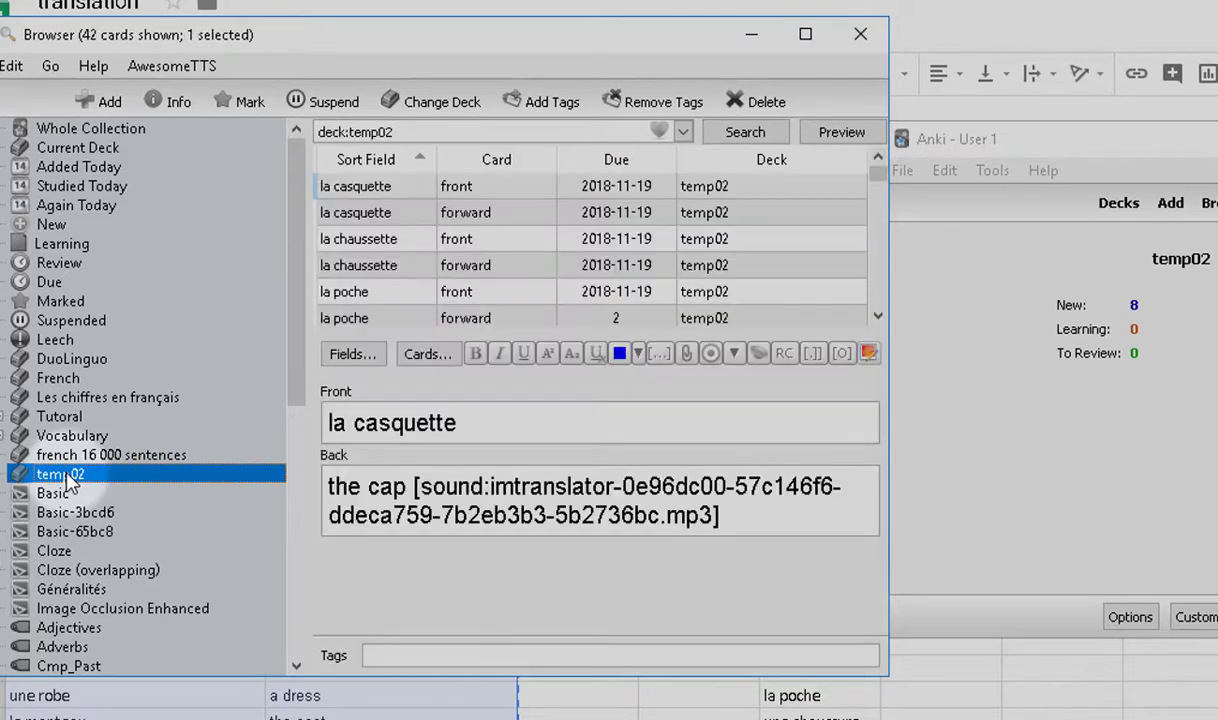
left_click(372, 190)
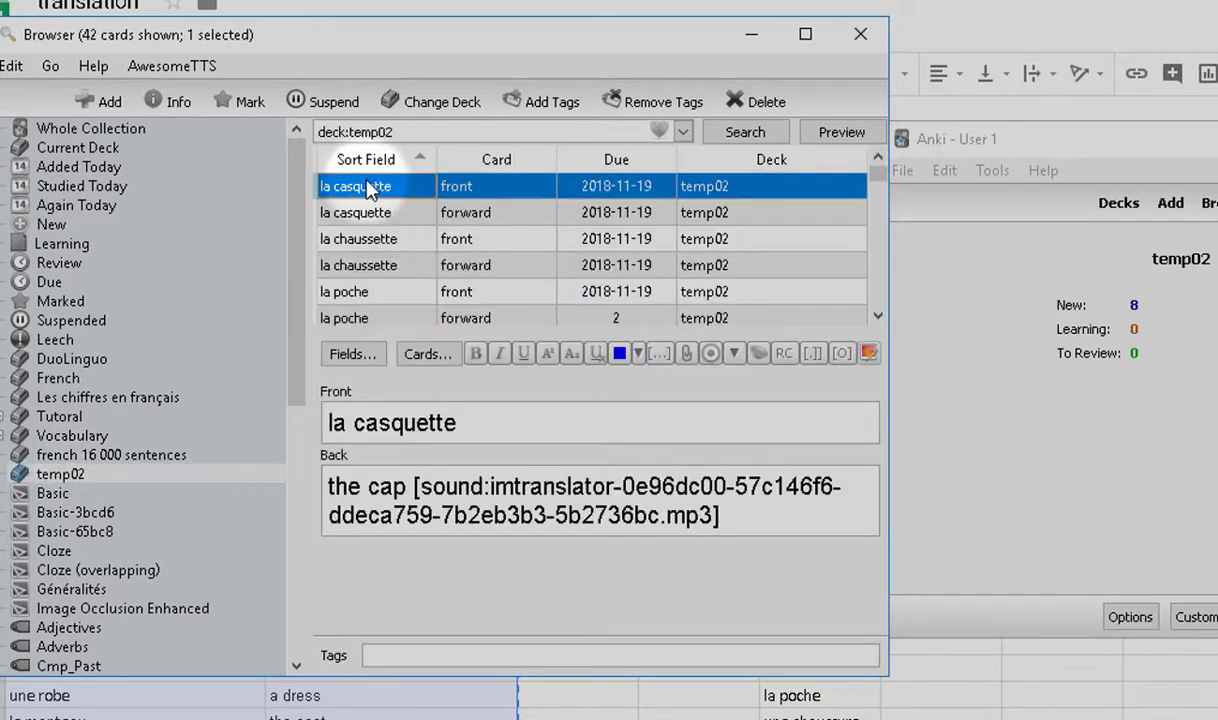
key("ctrl+a")
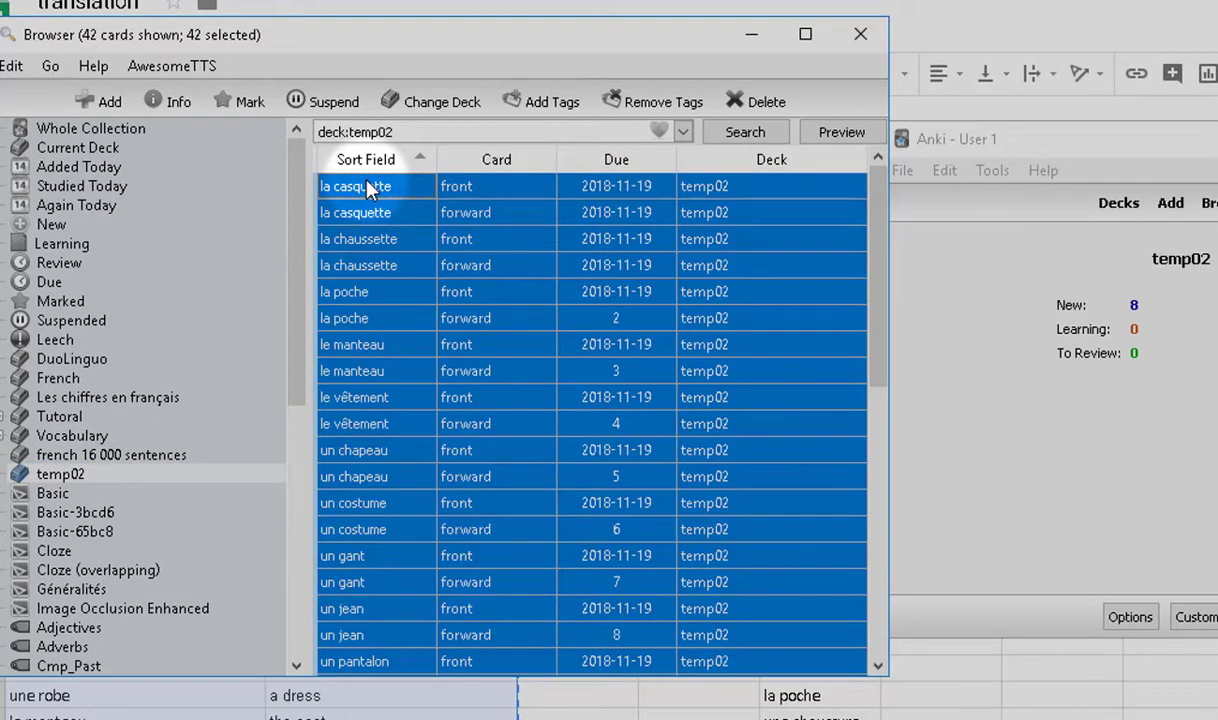
left_click(448, 108)
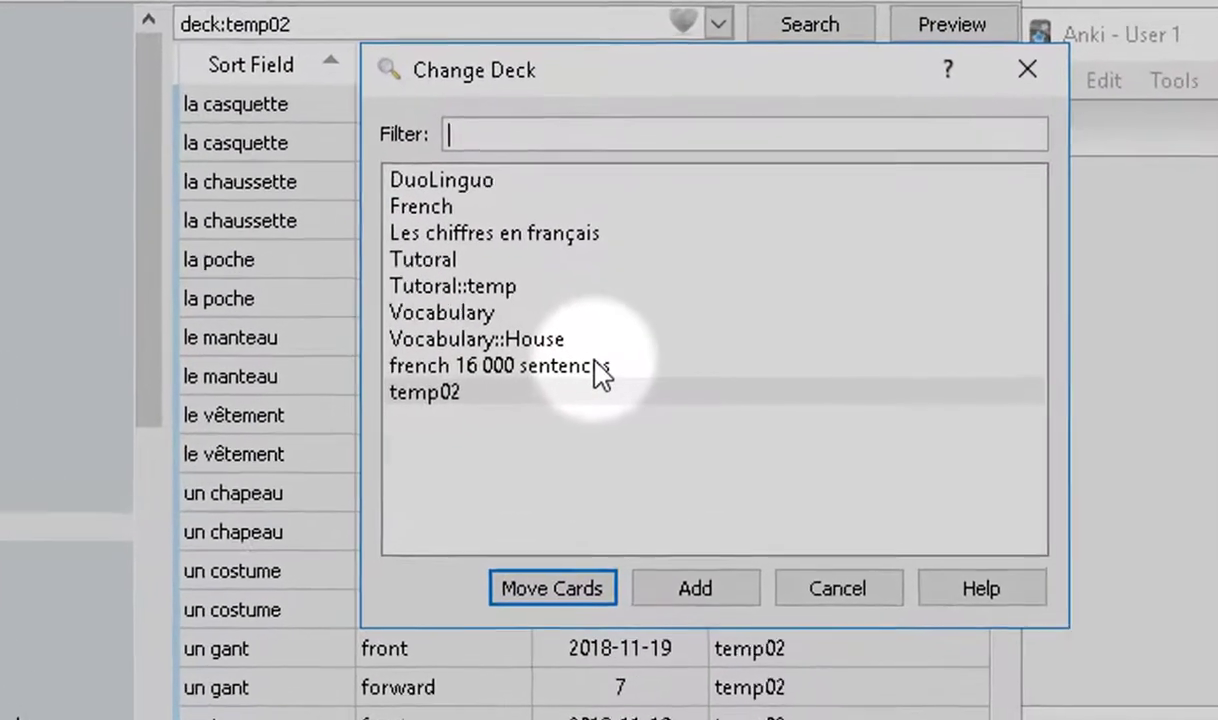
left_click(464, 290)
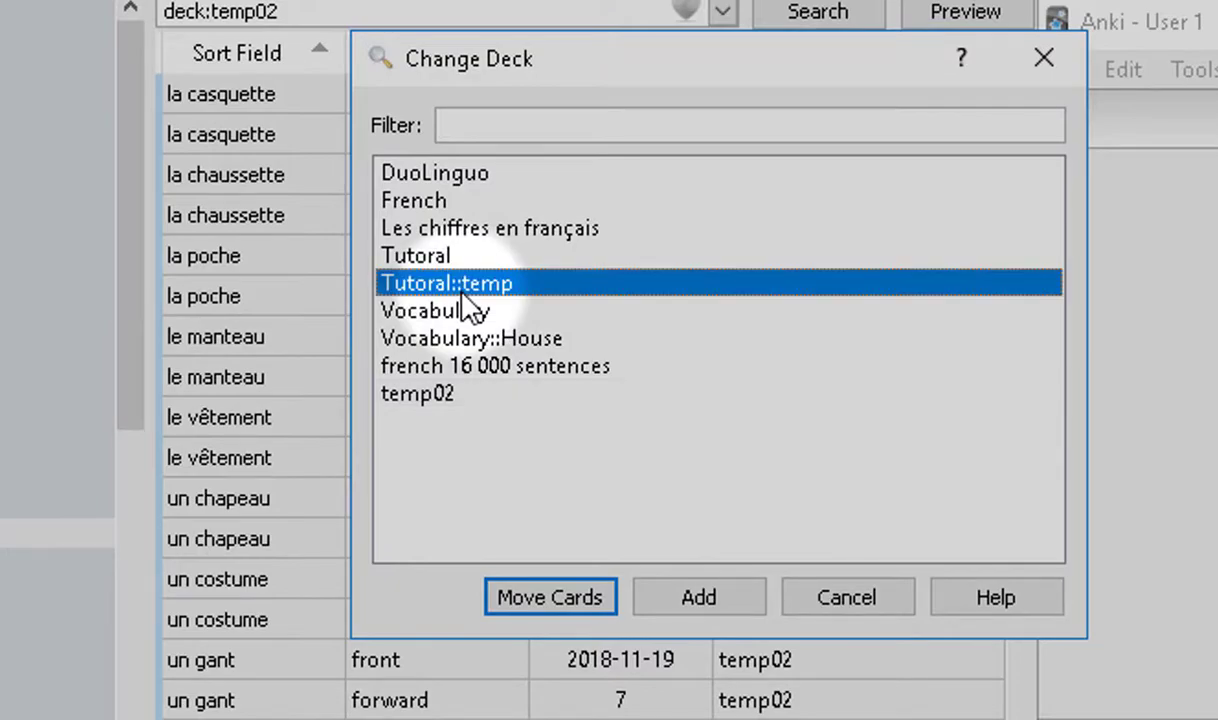
left_click(570, 597)
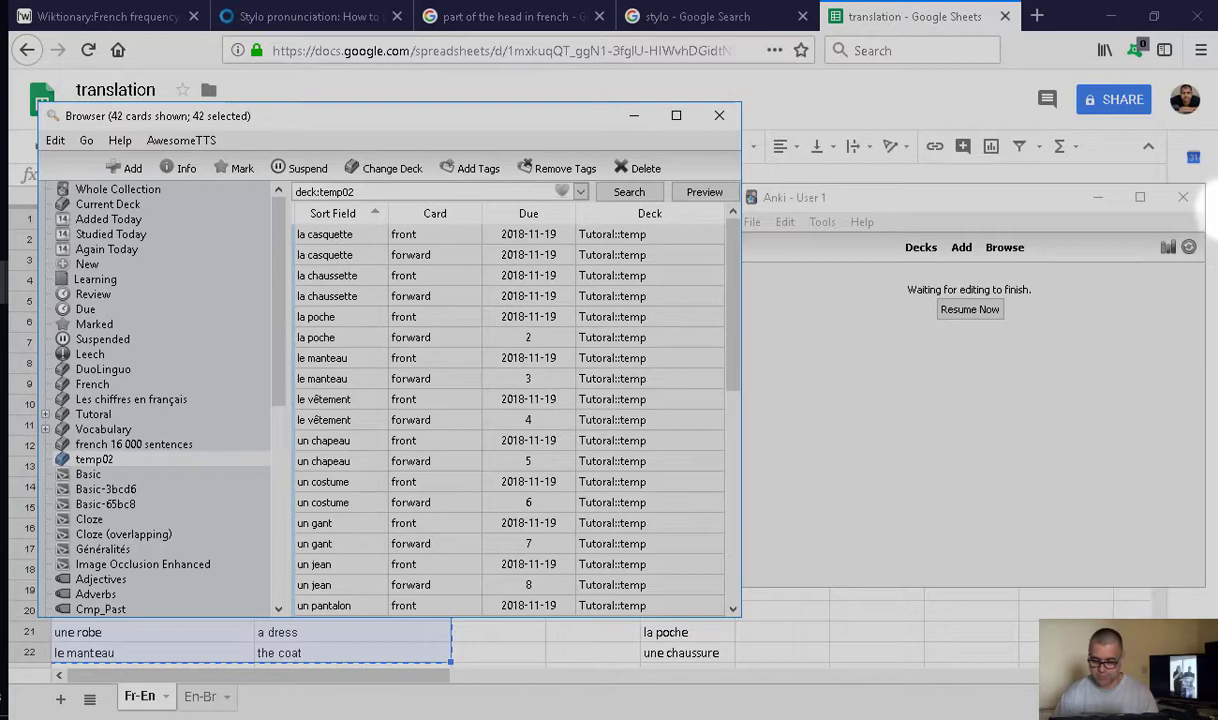
- Delete the emptied temp02 deck from the deck list
left_click(921, 252)
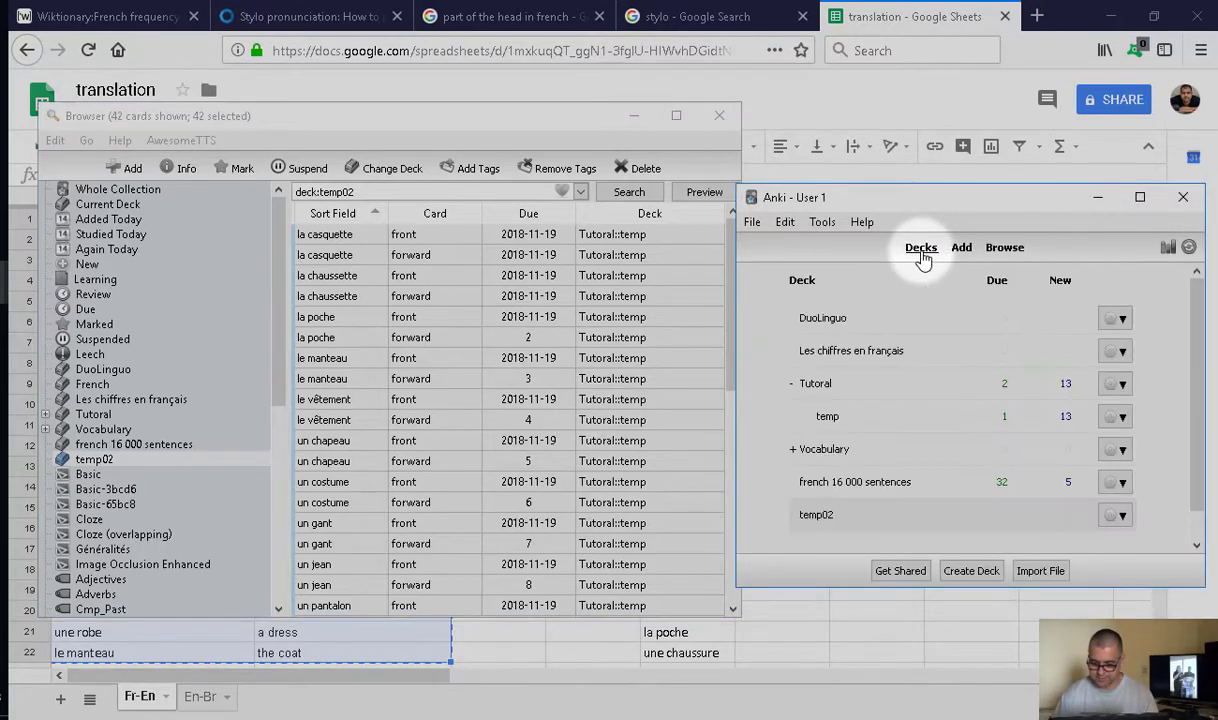
left_click(1120, 516)
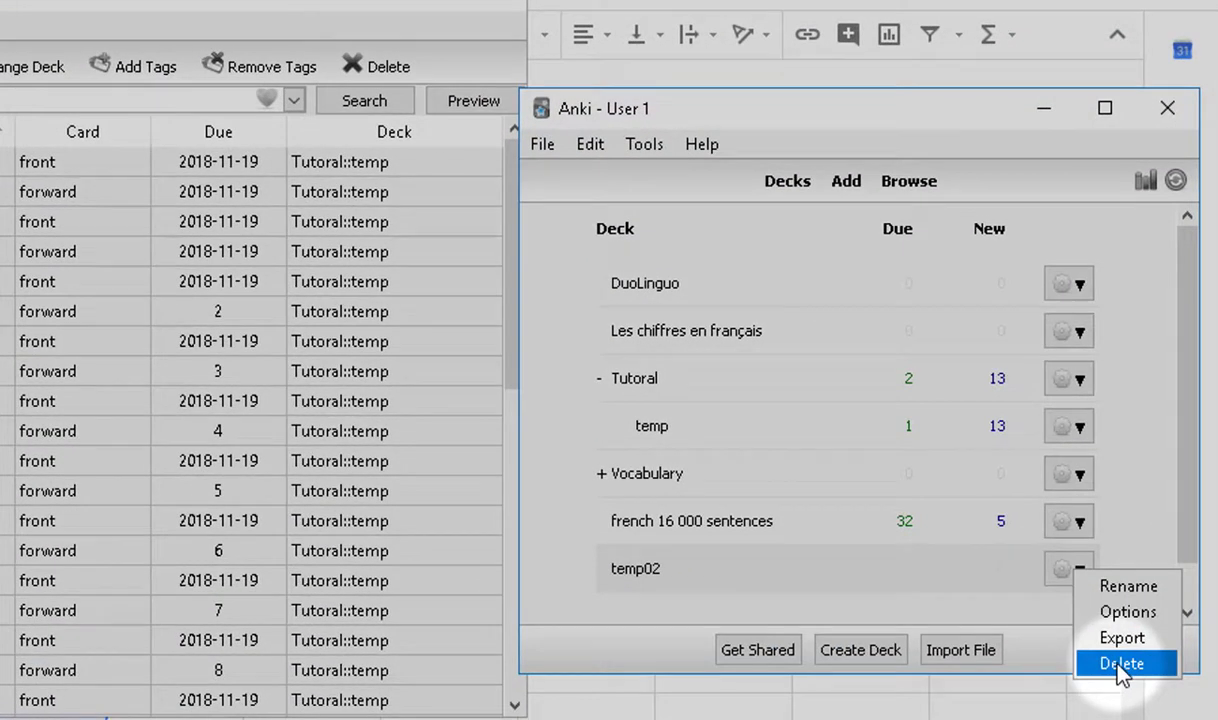
left_click(1120, 665)
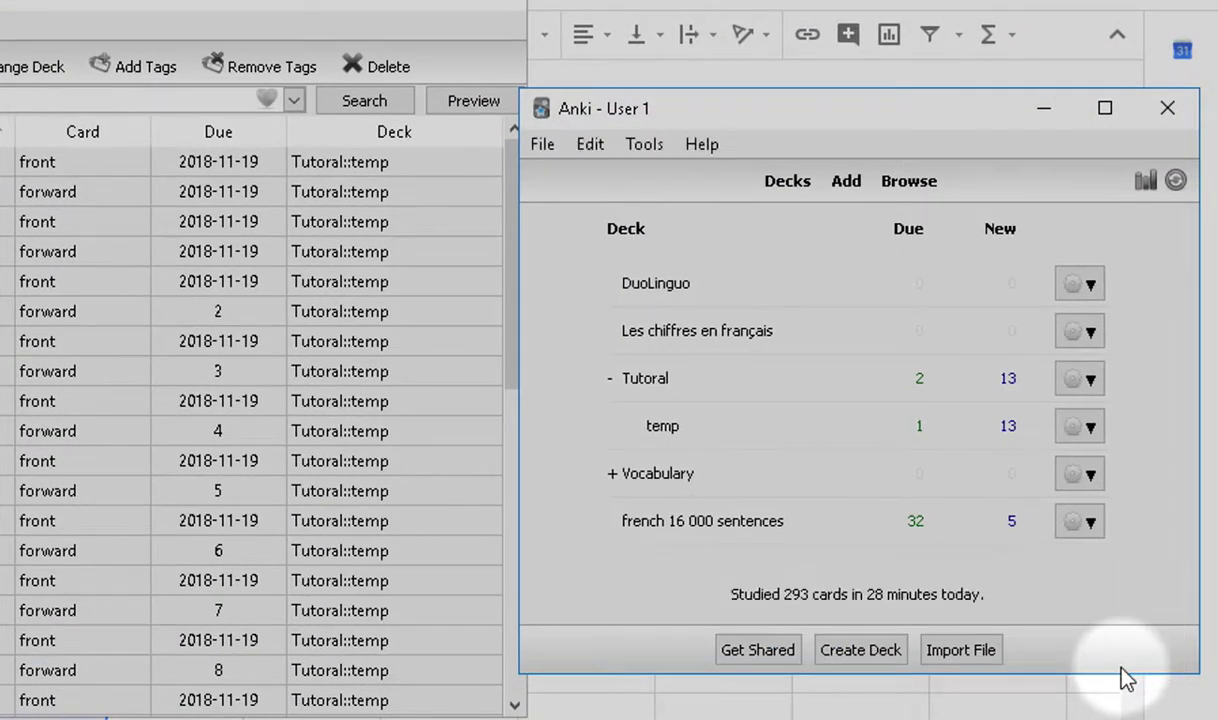
- Preview the fronts and backs of the Tutoral::temp cards from la casquette to la poche in the card browser and close the preview
left_click(664, 427)
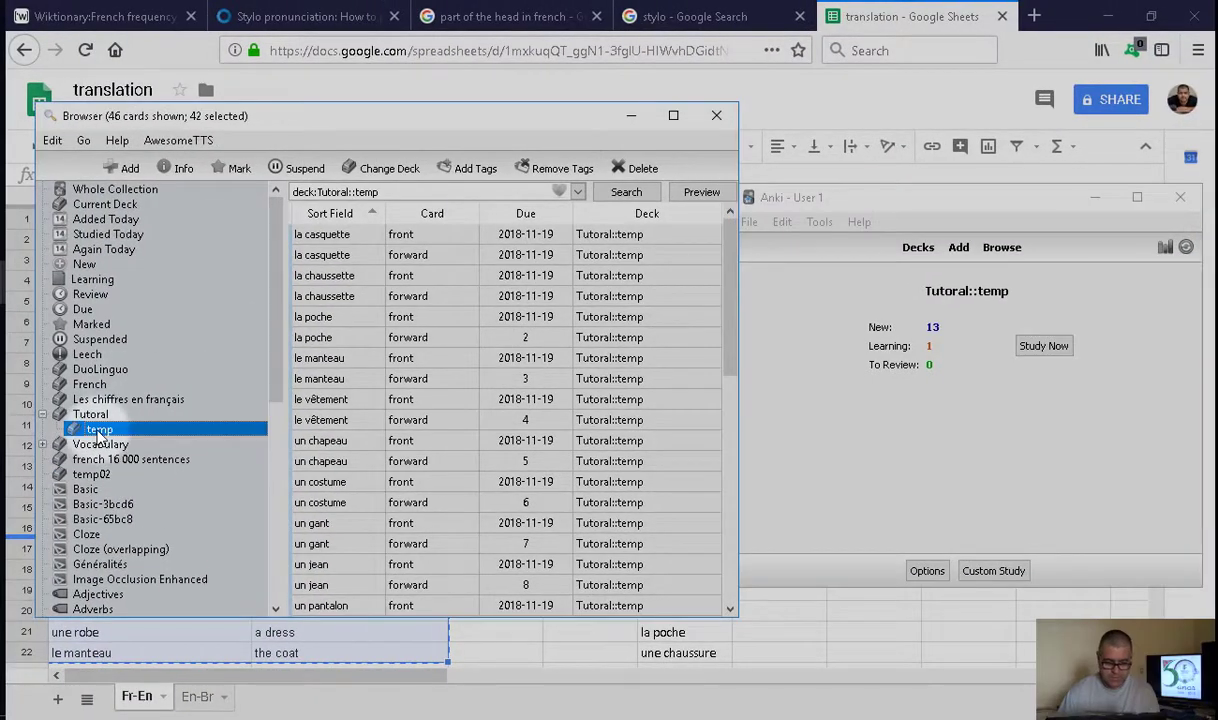
left_click(333, 237)
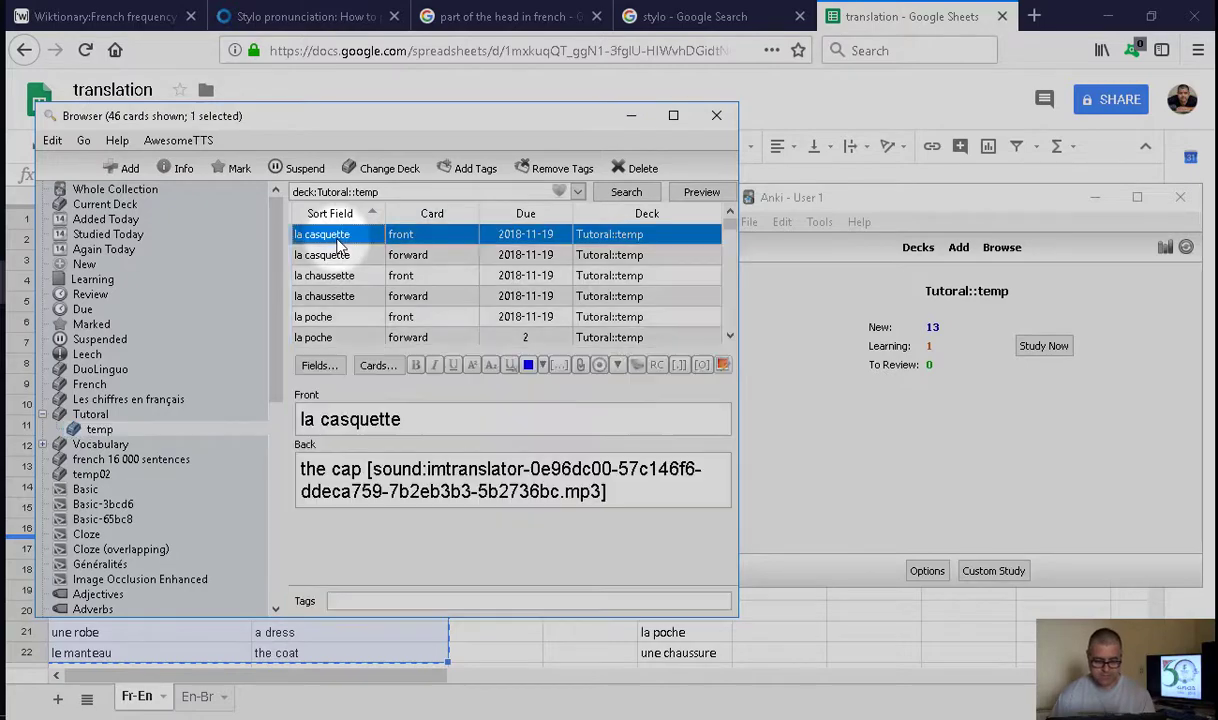
left_click(700, 192)
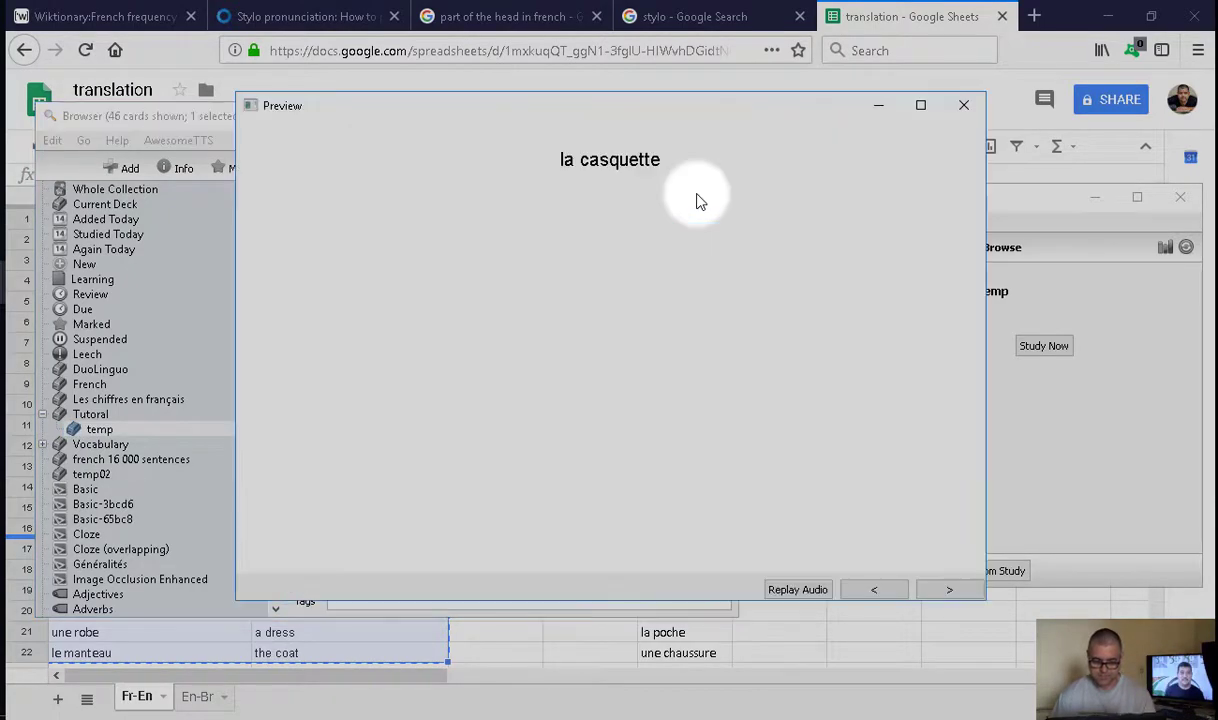
key("Right")
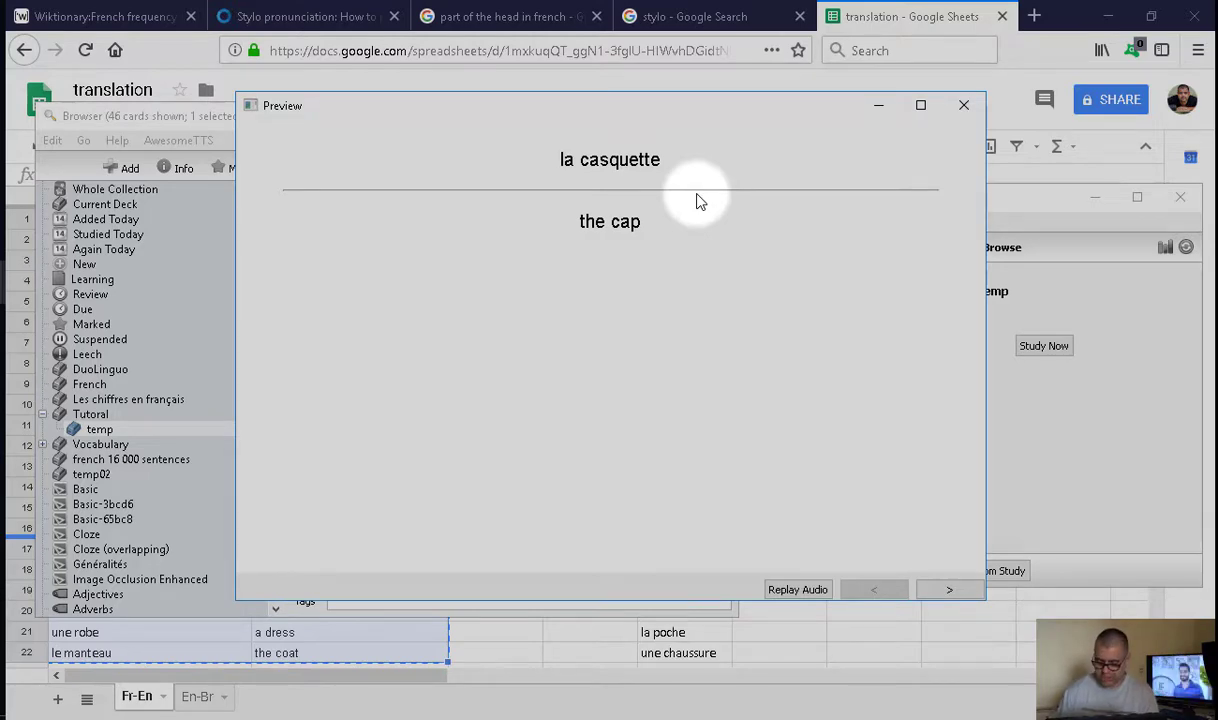
key("Right")
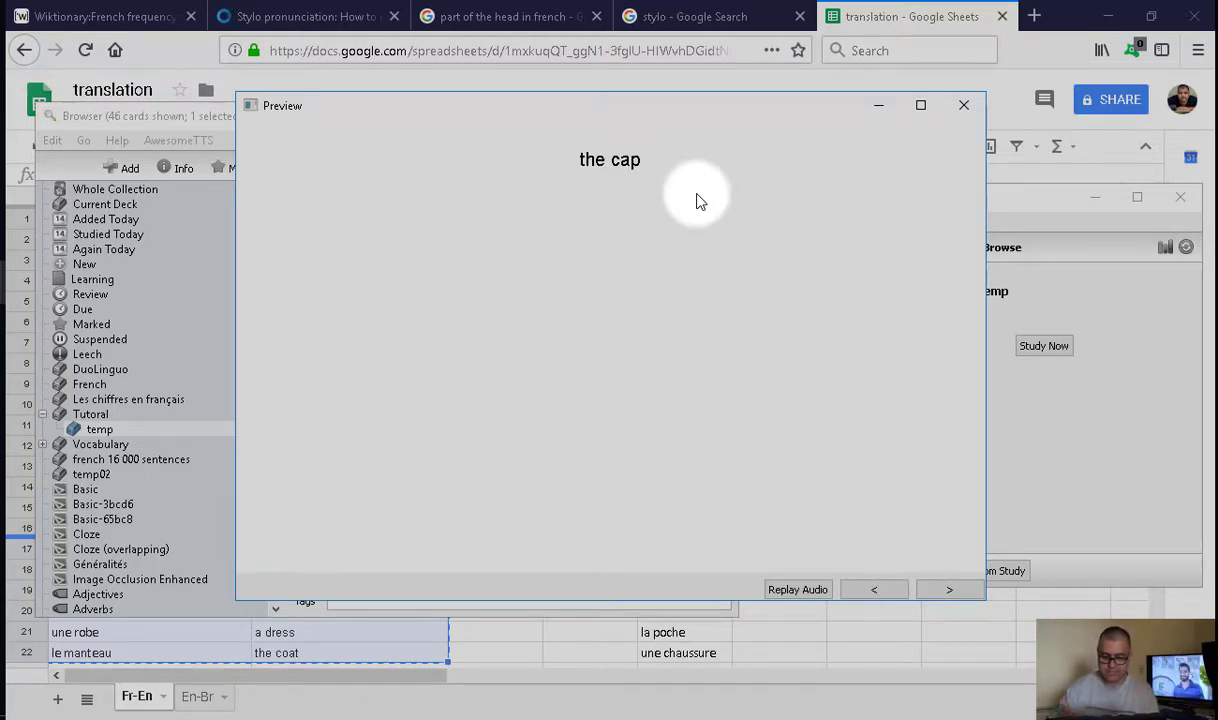
key("Right")
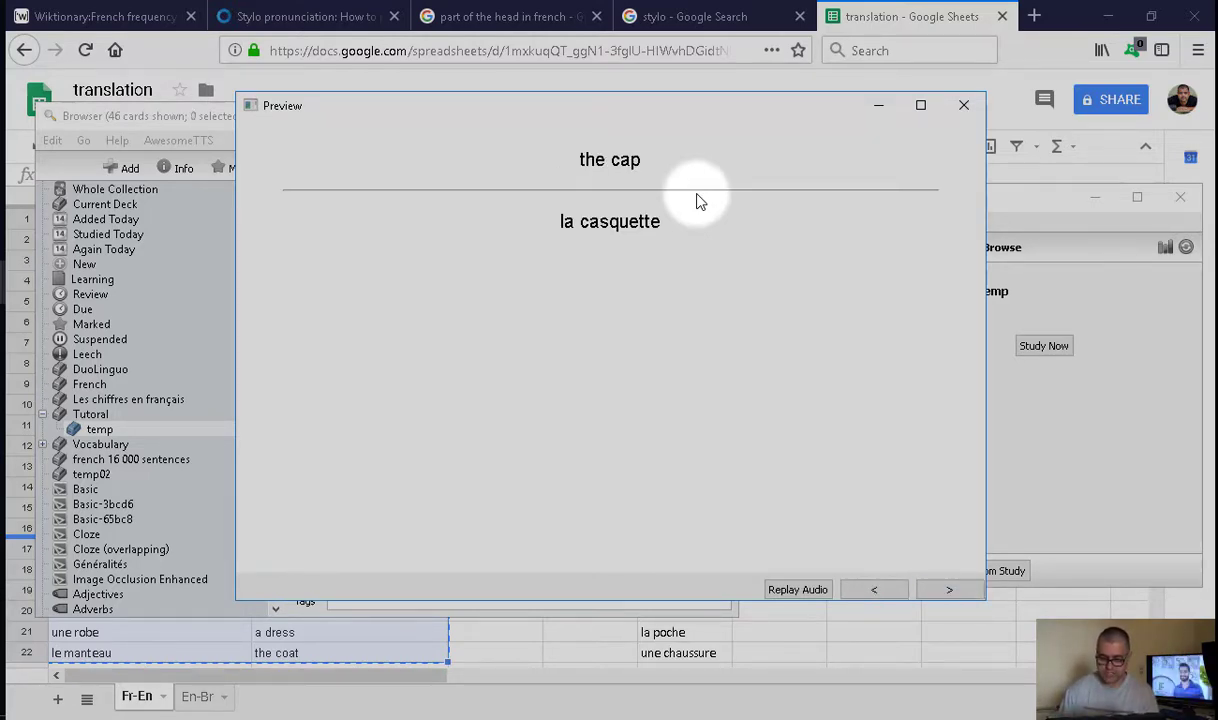
key("Right")
key("Right")
key("Right")
key("Right")
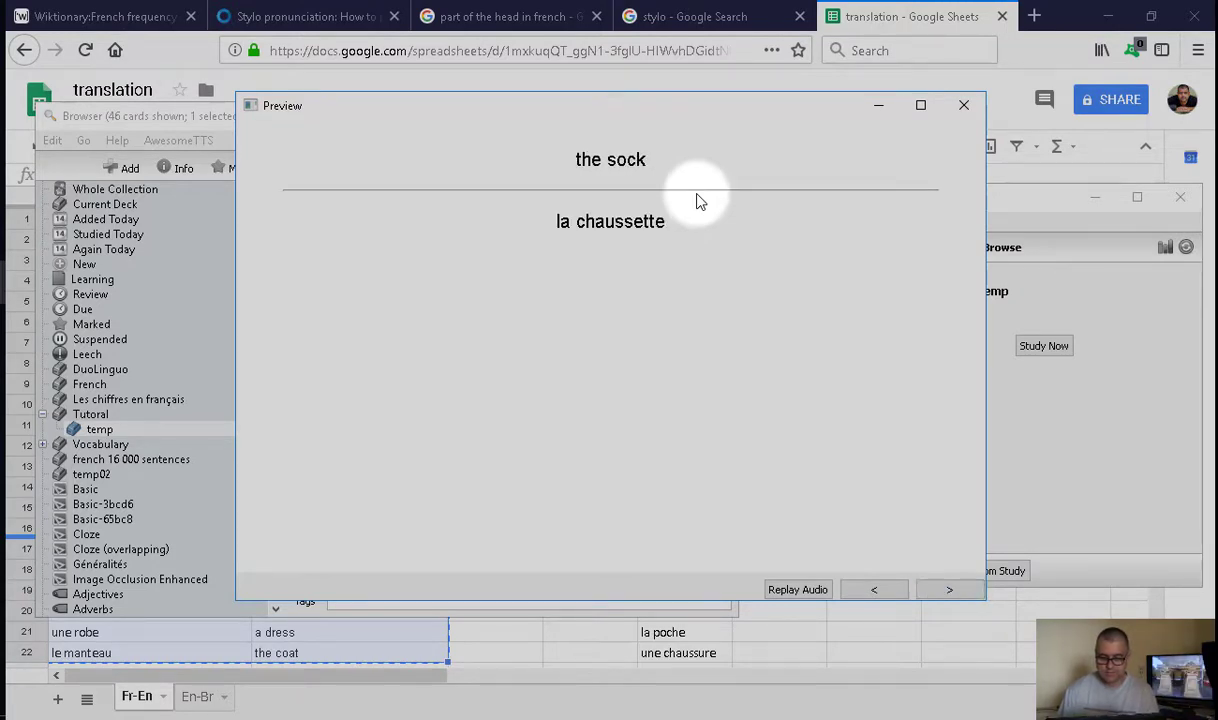
key("Right")
left_click(964, 105)
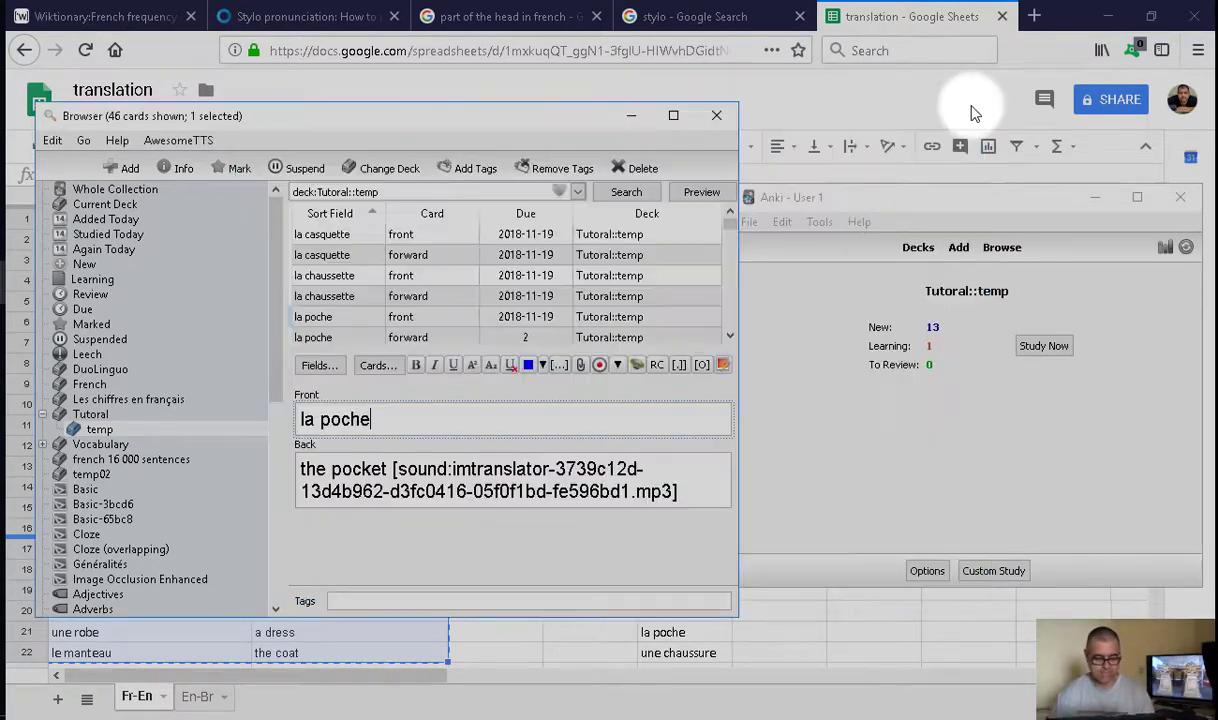